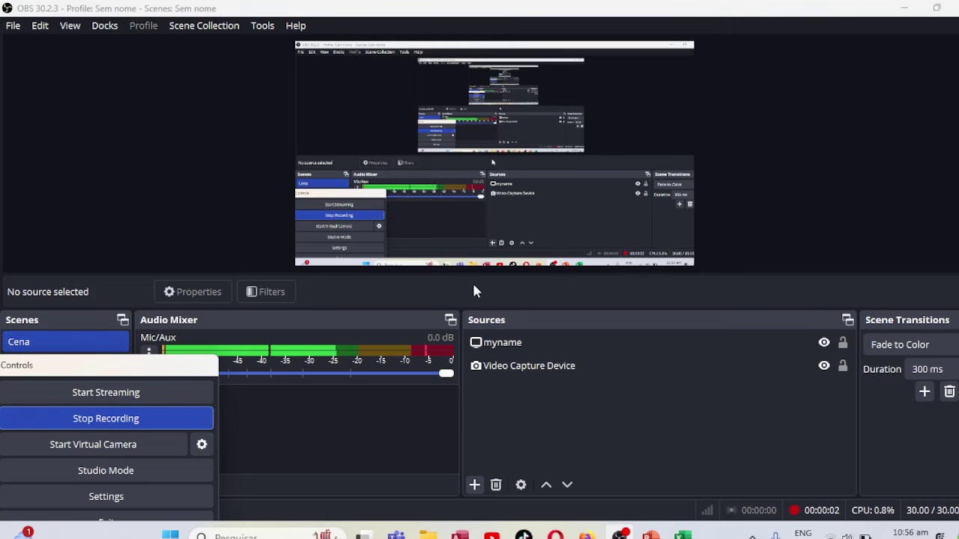
Minimize OBS Studio to reveal the blank Excel workbook behind it.
left_click(906, 6)
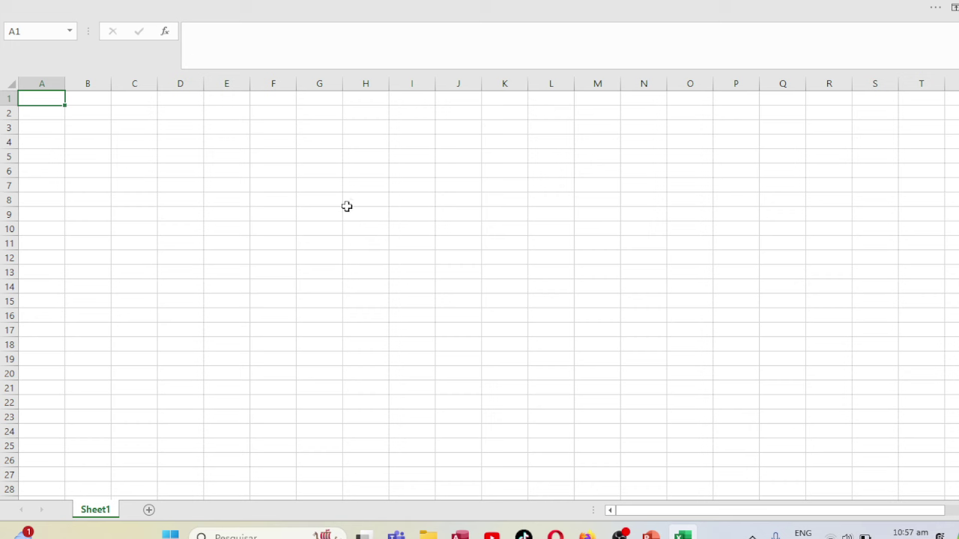
Restore the full ribbon with tabs and commands, and make row 1 taller.
left_click(954, 7)
left_click(864, 119)
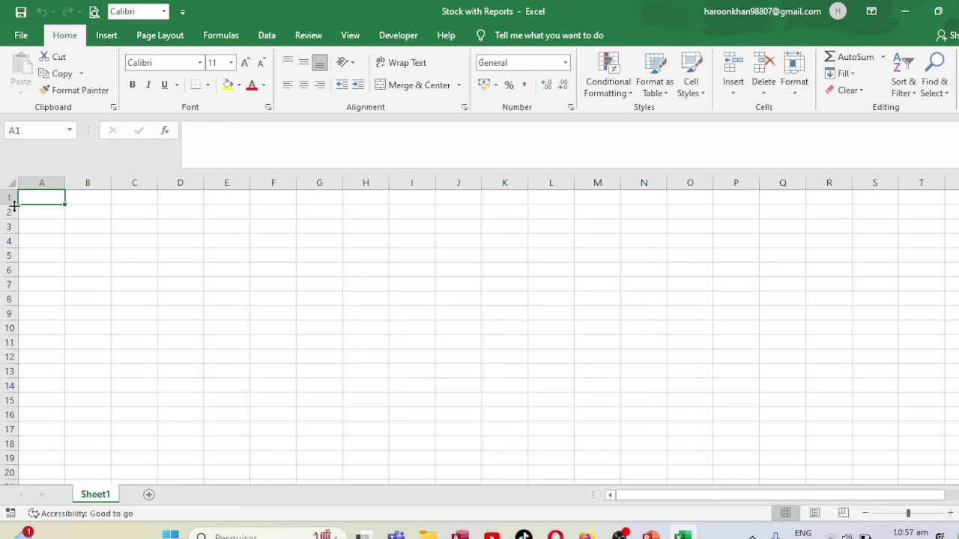
mouse_move(14, 205)
left_mouse_down()
mouse_move(13, 227)
mouse_move(364, 193)
mouse_move(649, 205)
left_mouse_up()
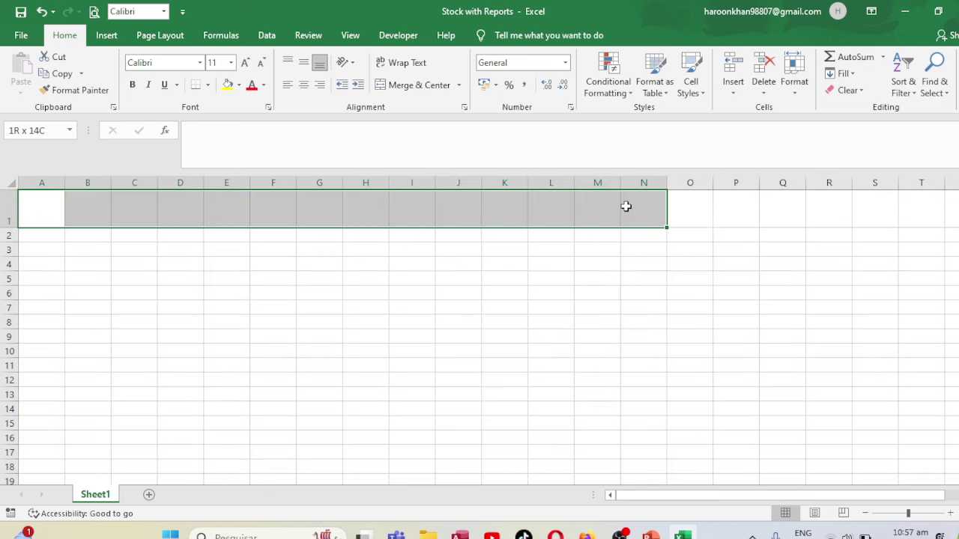
Check the print preview, set the page to landscape, and select A1:N1.
left_click(92, 13)
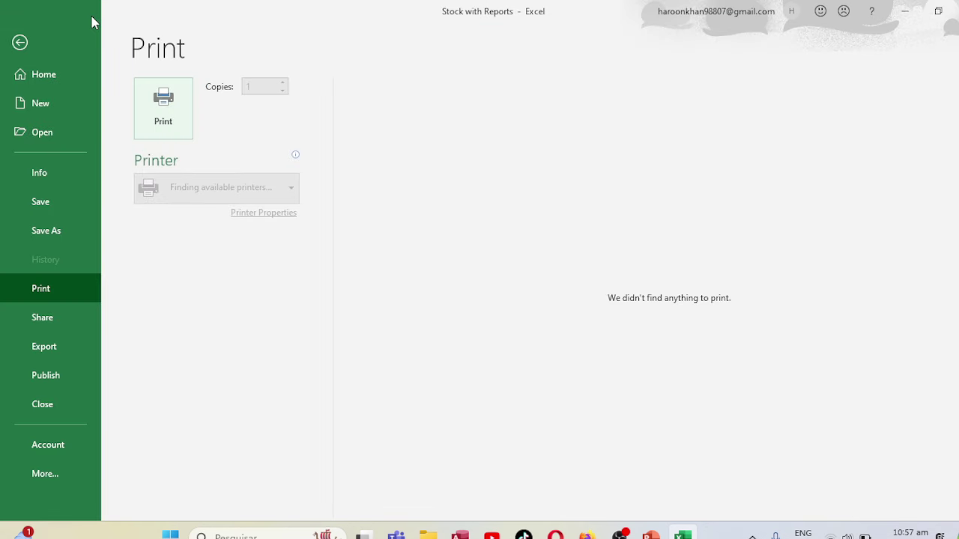
left_click(19, 43)
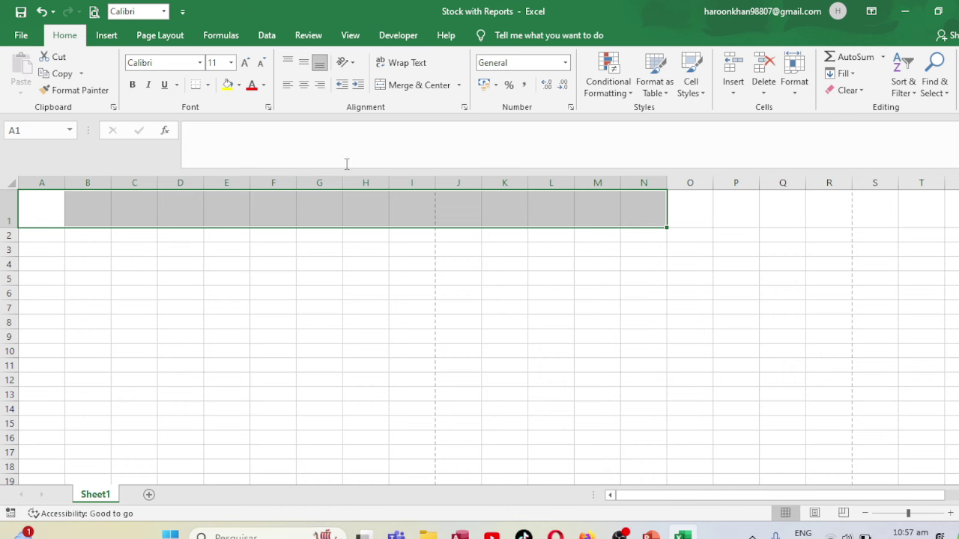
left_click(317, 250)
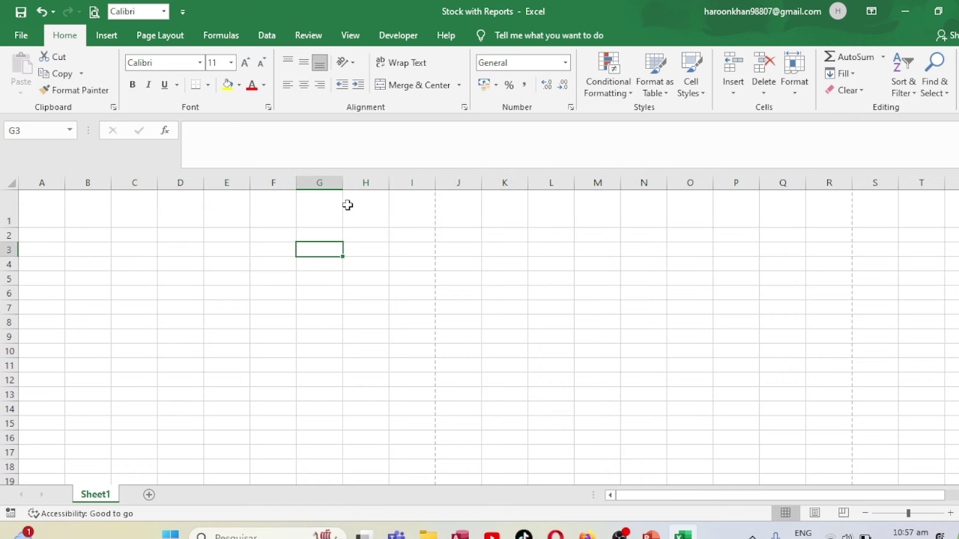
left_click(154, 38)
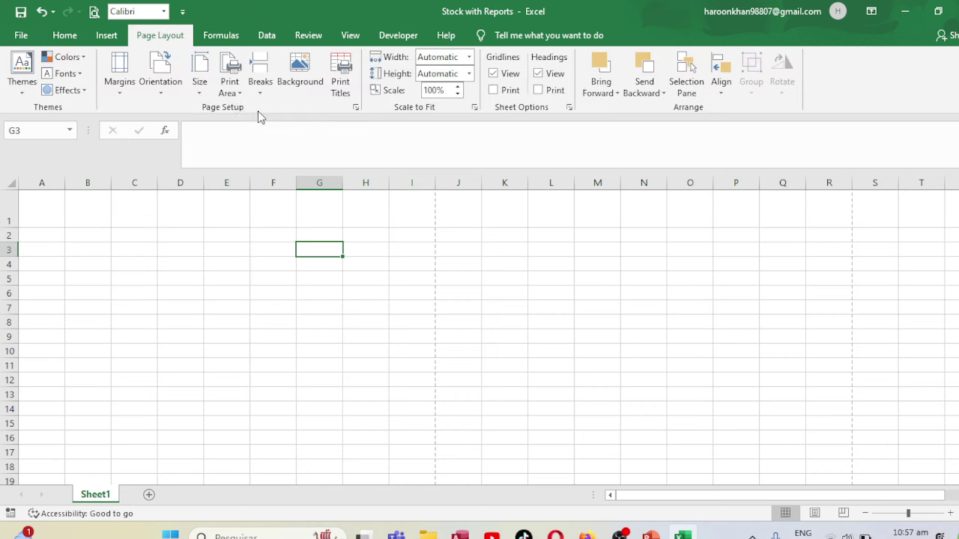
left_click(161, 75)
left_click(177, 150)
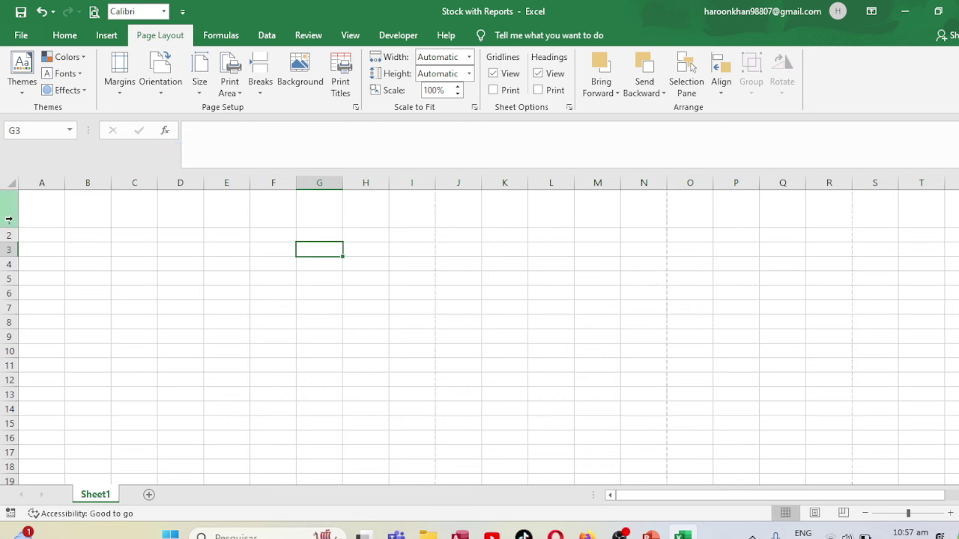
left_click_drag(41, 206, 628, 207)
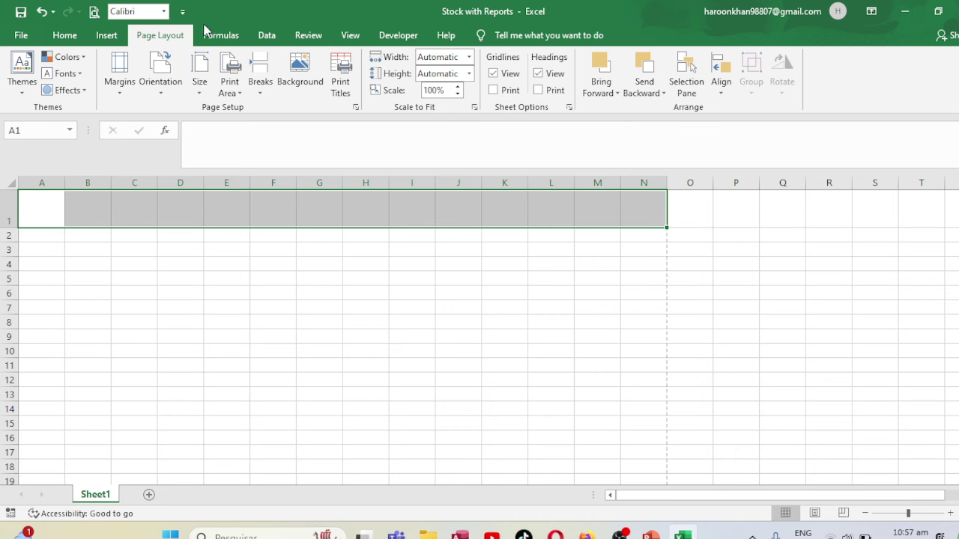
Merge and centre A1:N1 and enter the title text.
left_click(66, 35)
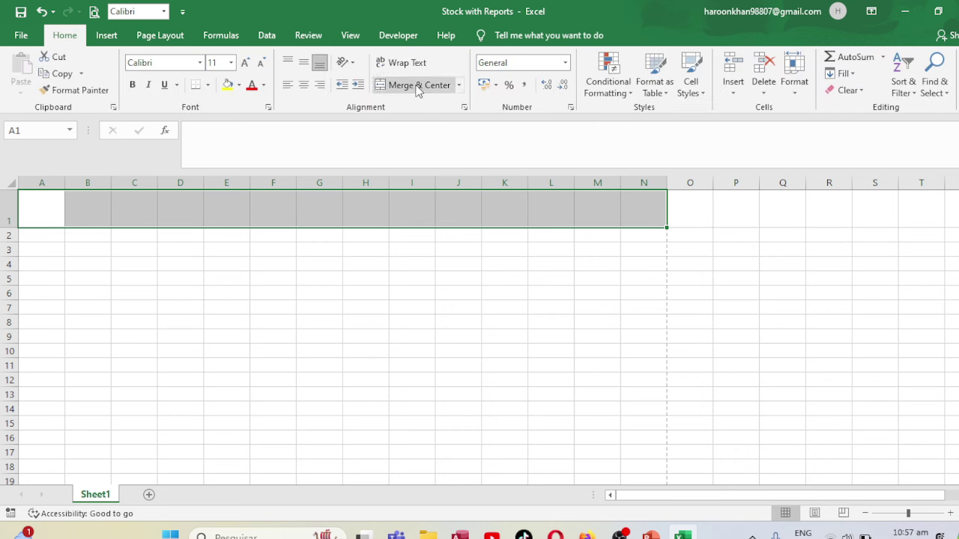
left_click(417, 85)
type("s")
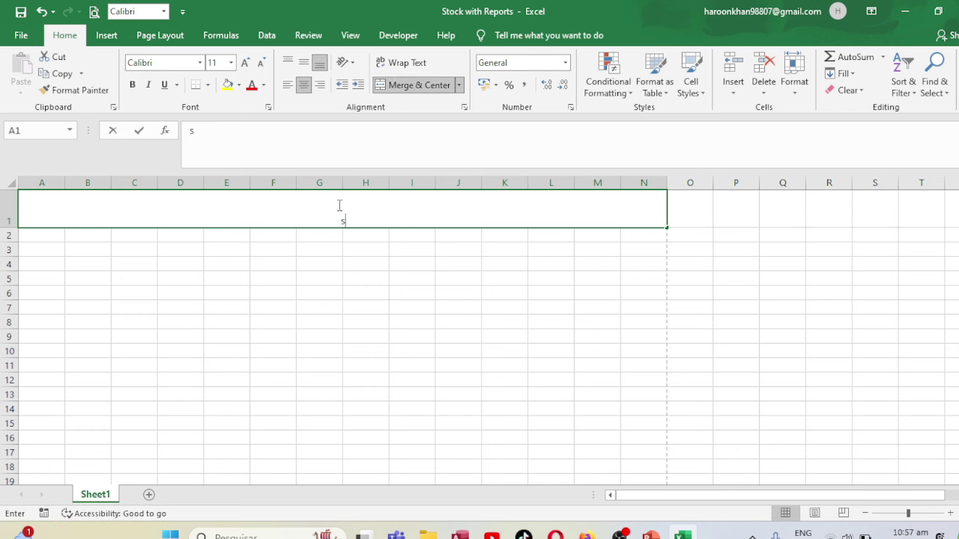
type("AFI")
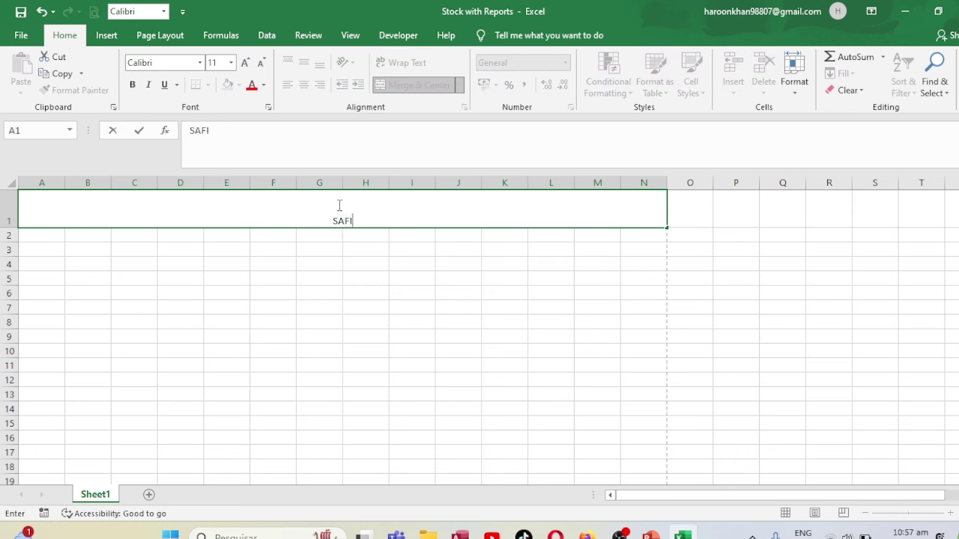
type(" AROUND THE WO")
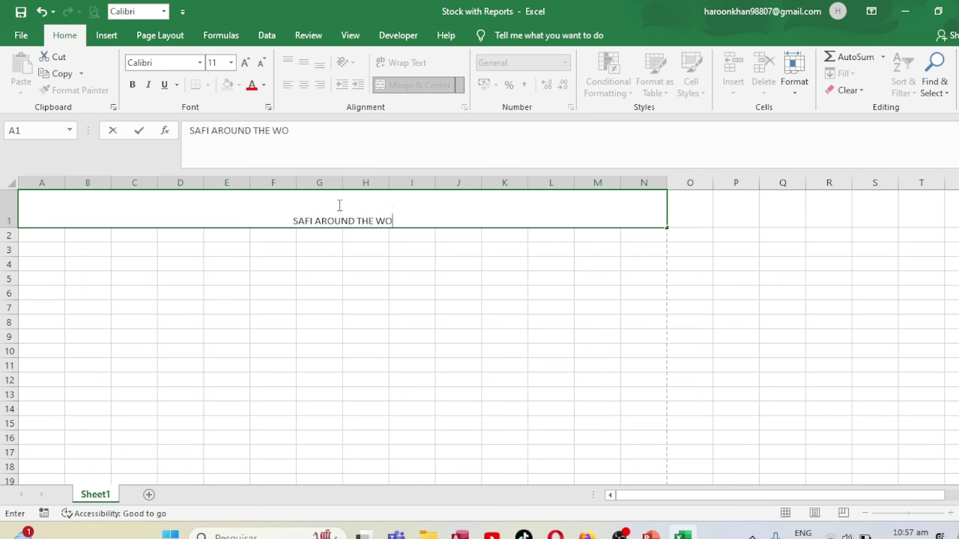
type("RLD")
key("ctrl+s")
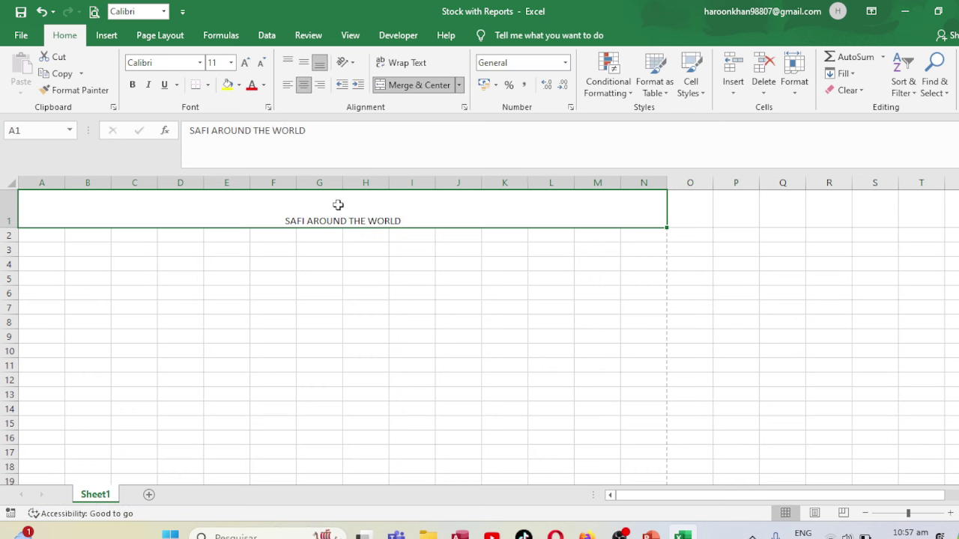
Format the title middle-aligned, bold, in Arial Rounded MT Bold at 22 pt.
left_click(303, 63)
left_click(246, 63)
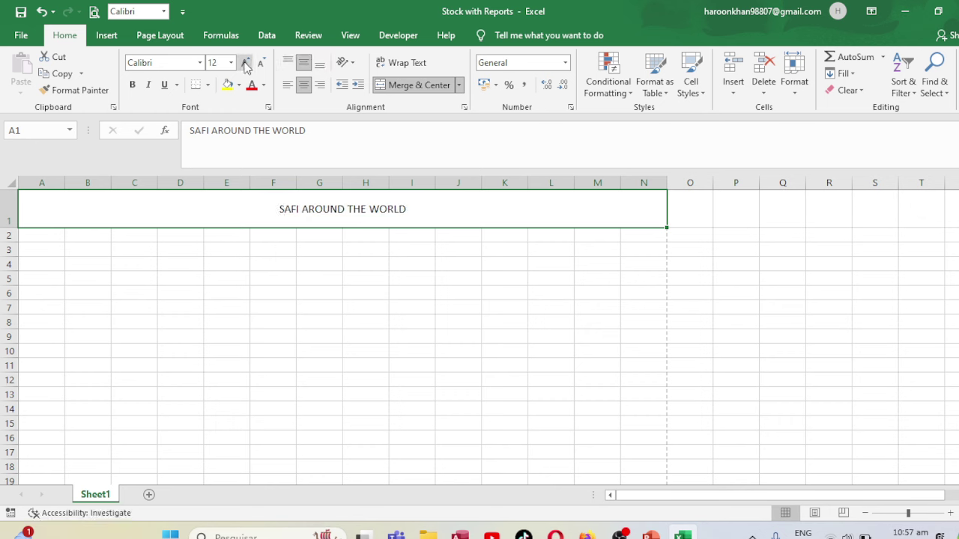
left_click(245, 63)
left_click(246, 63)
left_click(246, 63)
left_click(246, 63)
left_click(246, 63)
left_click(246, 63)
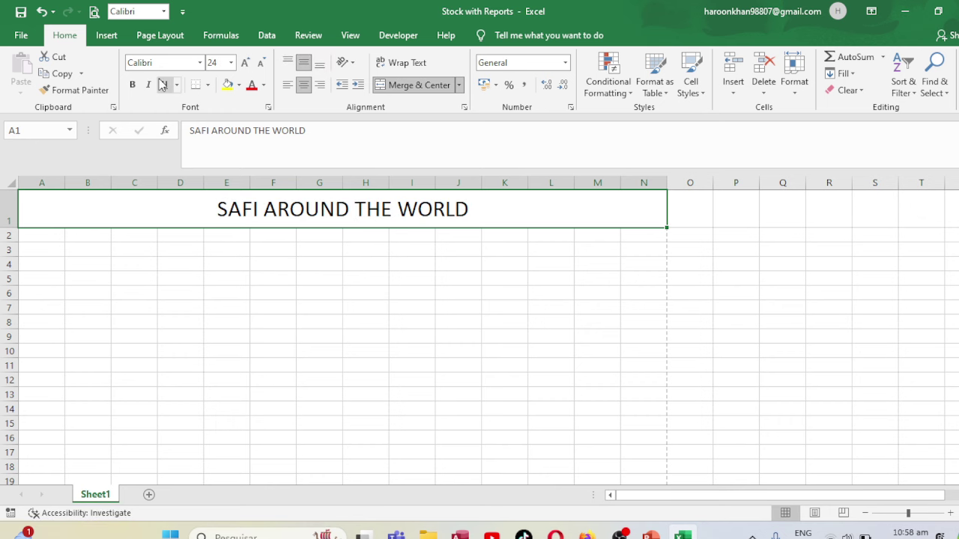
left_click(133, 84)
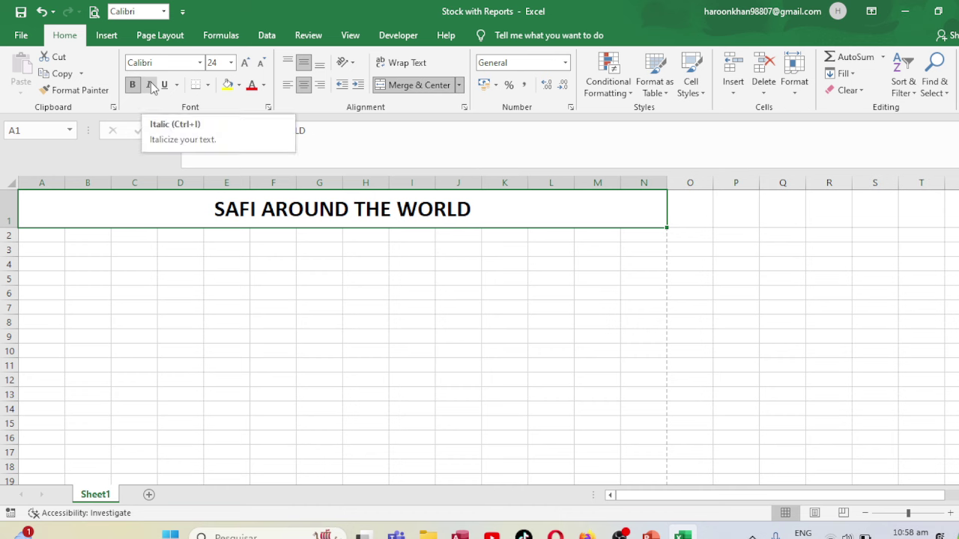
left_click(197, 67)
left_click(200, 65)
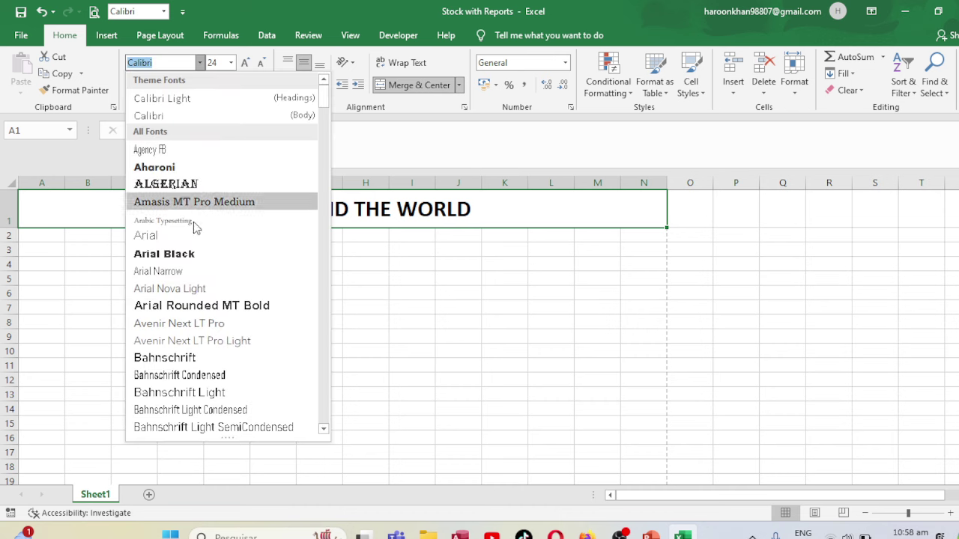
left_click(164, 304)
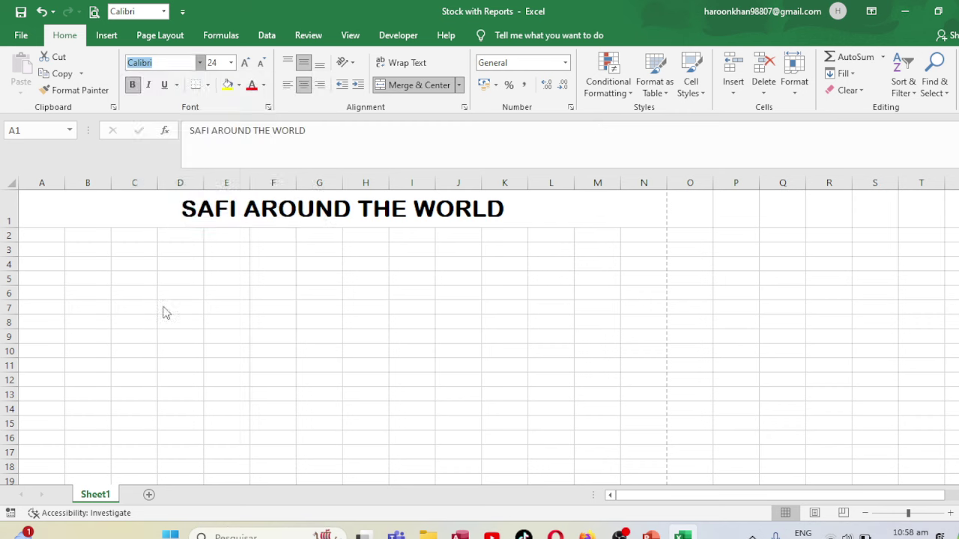
left_click(261, 63)
Retype the title as 'Safi Around the world' with correct capitalisation, then select A2:N2.
key("BackSpace")
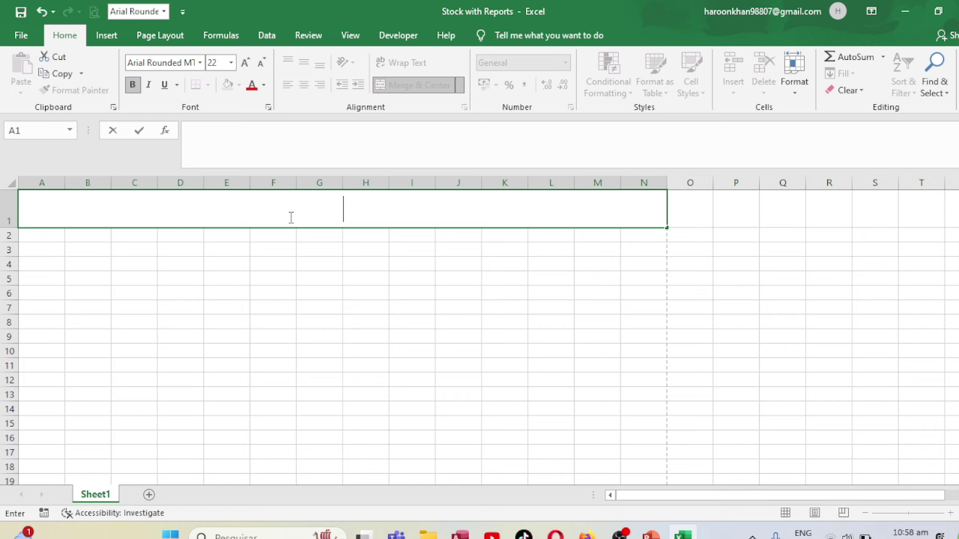
type("SAF")
key("BackSpace")
key("BackSpace")
type("afi")
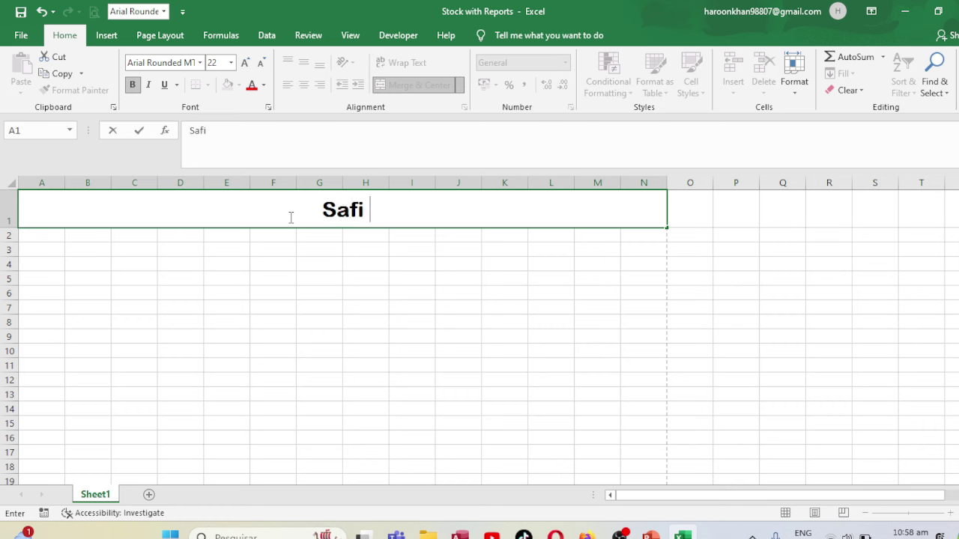
type(" Around the w")
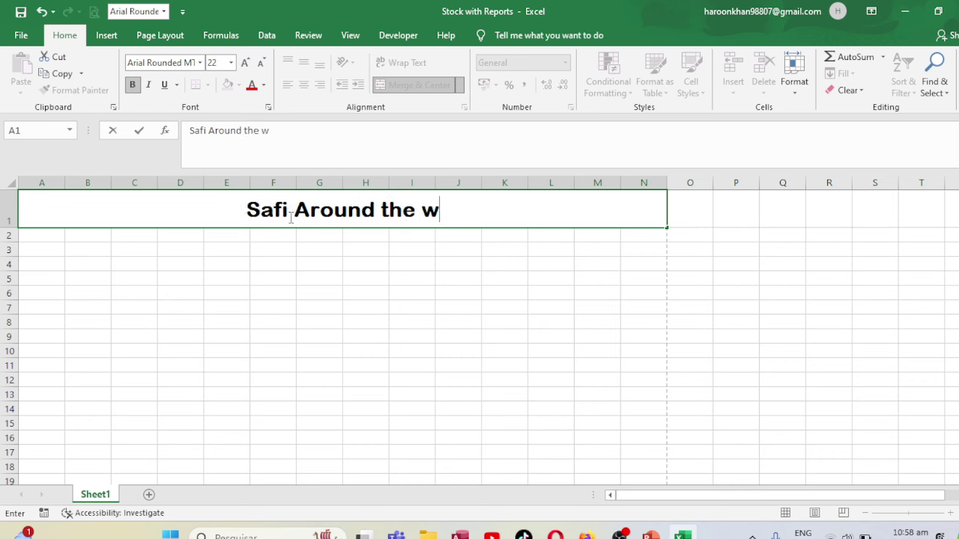
type("orld")
key("ctrl+Return")
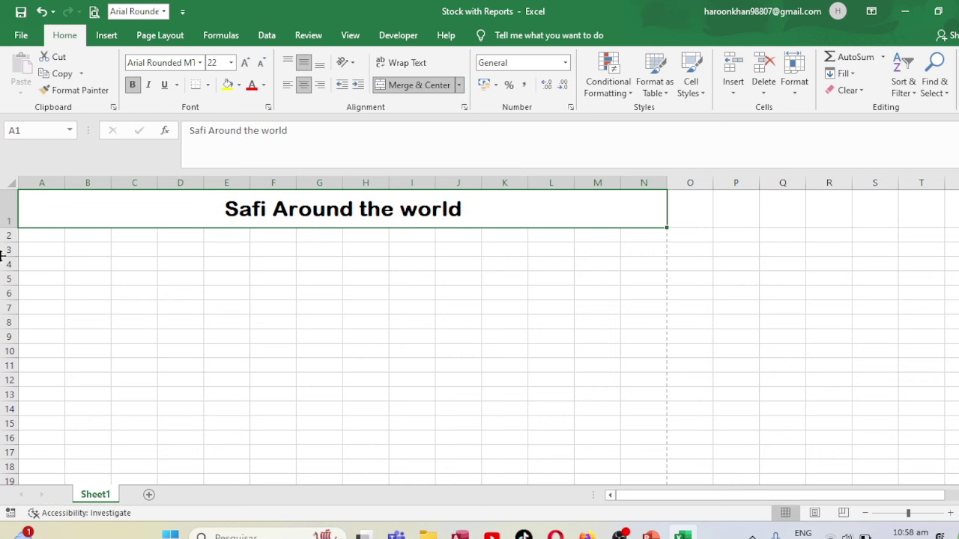
mouse_move(34, 235)
left_mouse_down()
mouse_move(607, 227)
mouse_move(635, 235)
left_mouse_up()
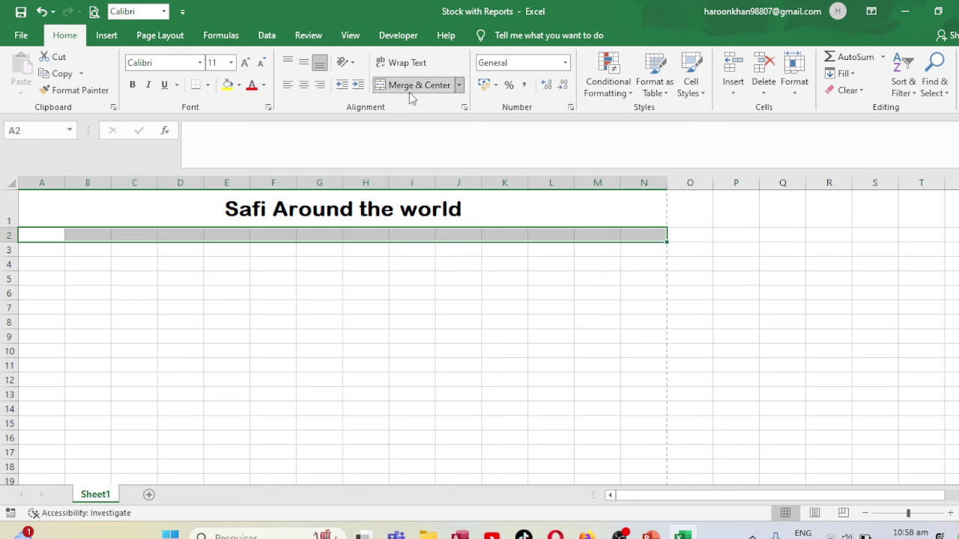
Copy the merged row 2 format into rows 3 and 4.
key("ctrl+c")
key("Down")
key("ctrl+v")
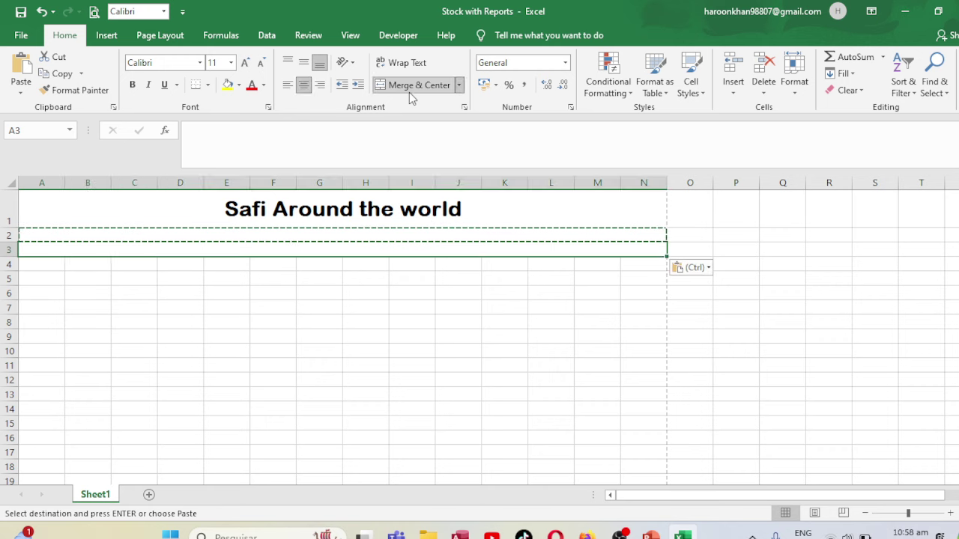
key("Down")
key("ctrl+v")
key("Escape")
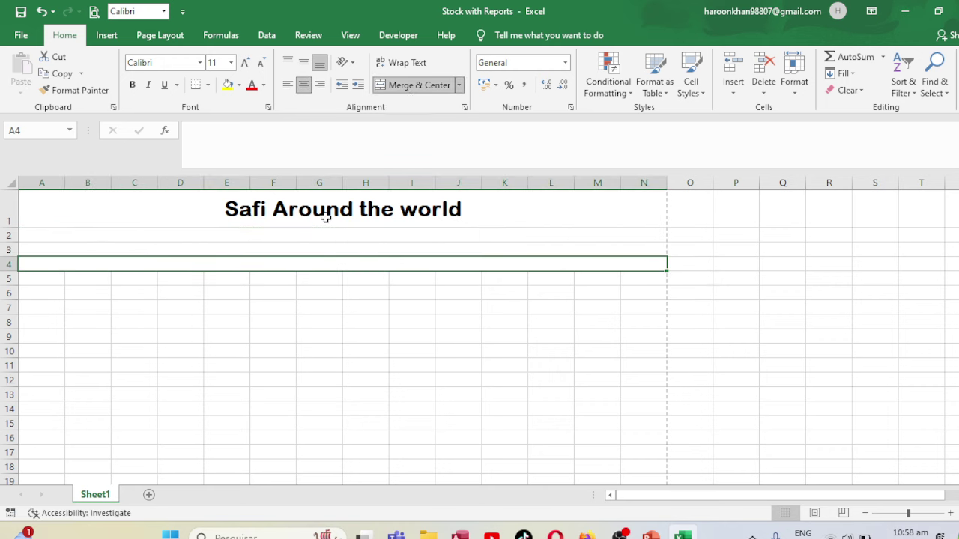
left_click(296, 237)
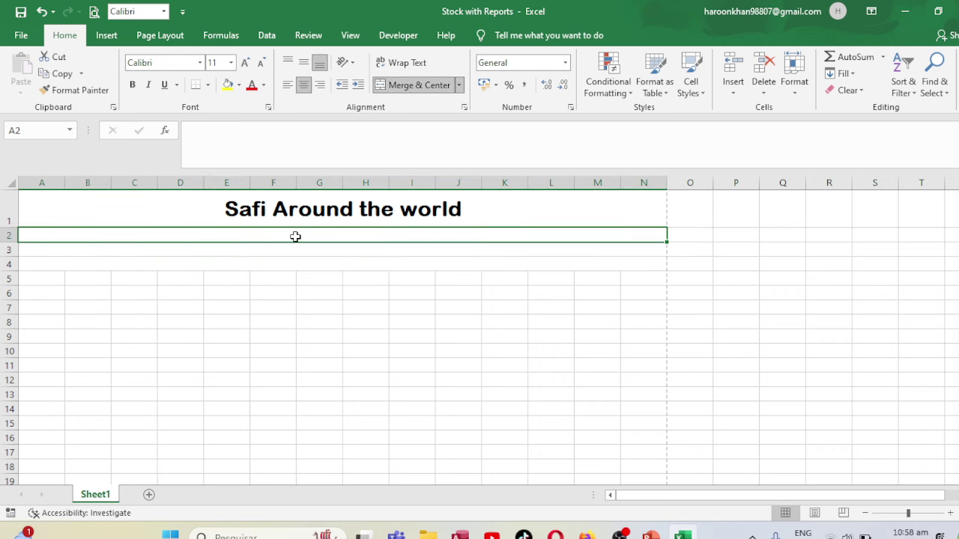
Enter 'Cashbokk', 'For the Month of' and 'October--2024' in rows 2 to 4.
type("Ca")
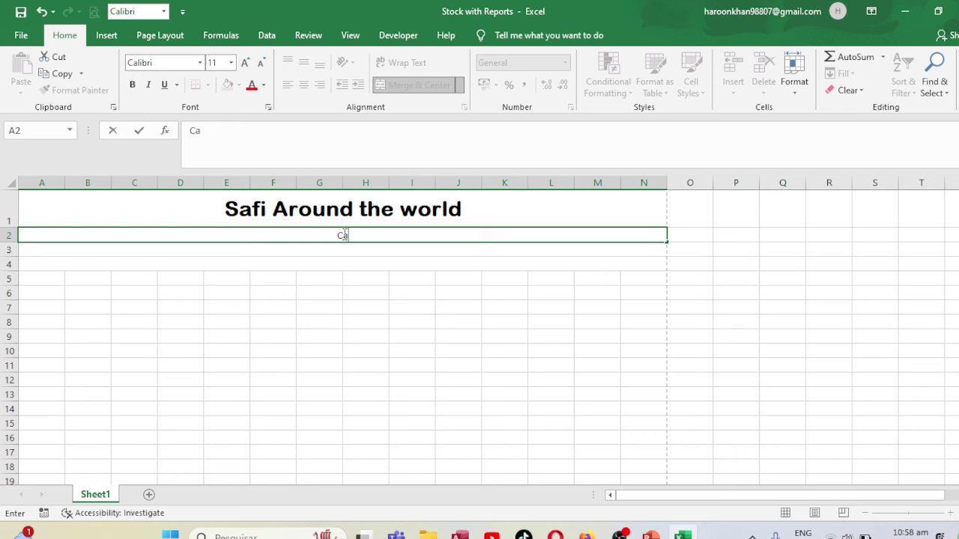
type("shbokk")
key("Return")
type("For")
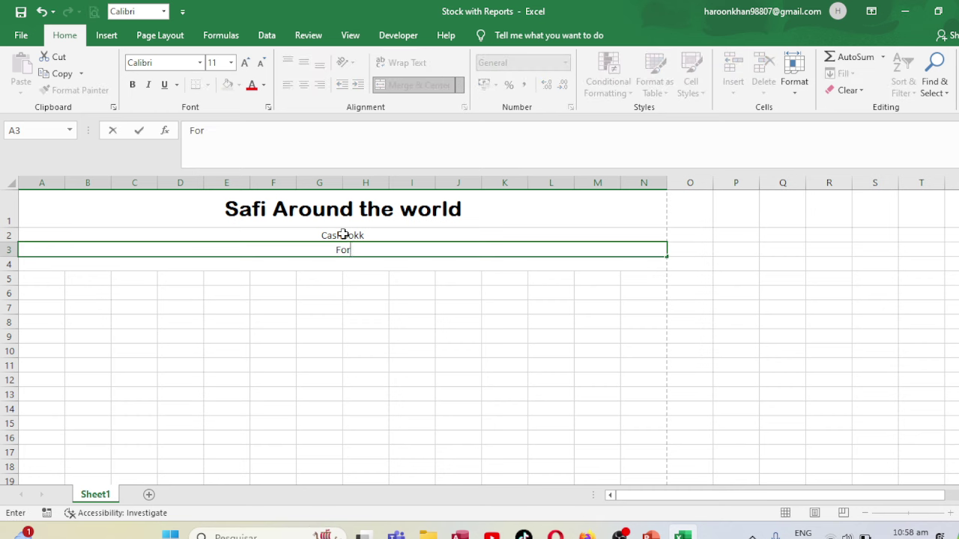
type(" the Month")
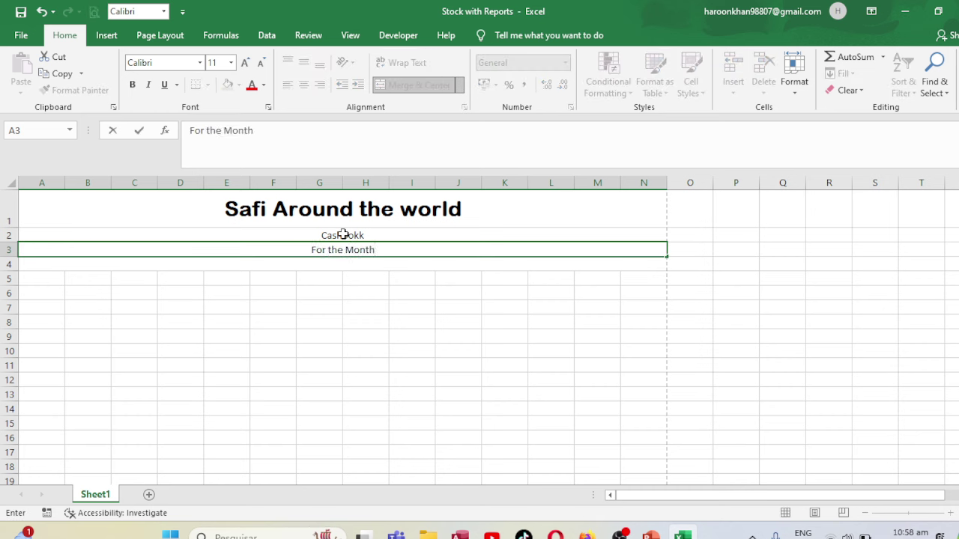
type(" of")
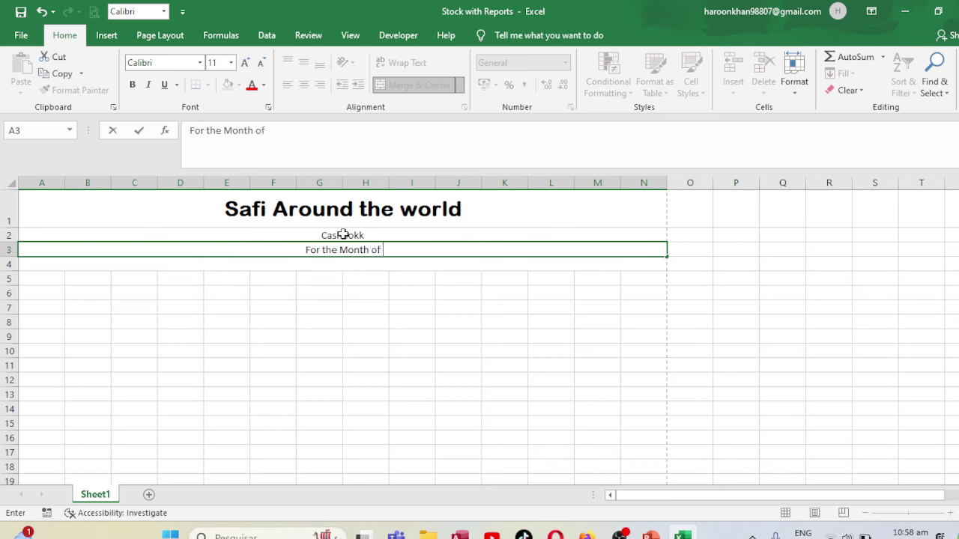
key("Return")
type("Jul")
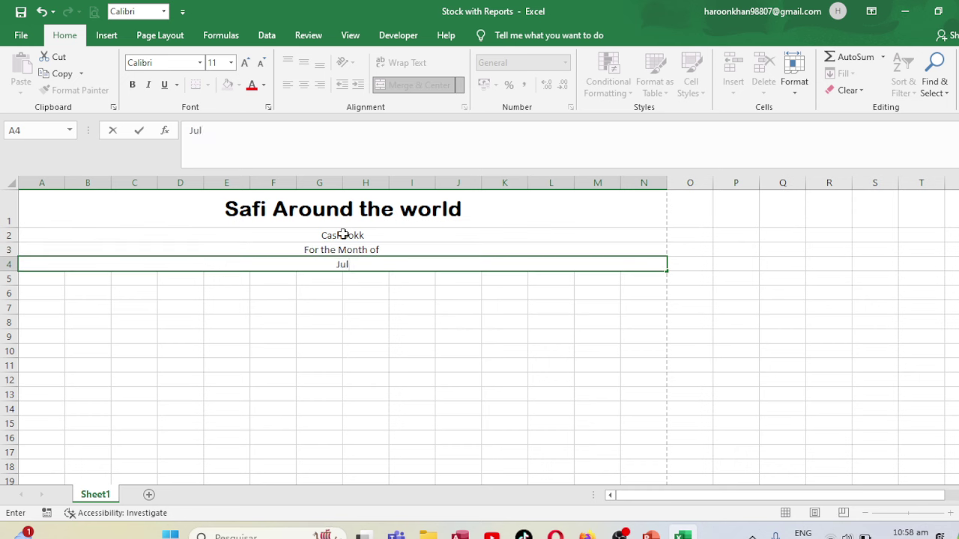
type("y--2")
key("BackSpace")
key("BackSpace")
key("BackSpace")
key("BackSpace")
key("BackSpace")
key("BackSpace")
type("O")
key("BackSpace")
type("ober")
type("--2024")
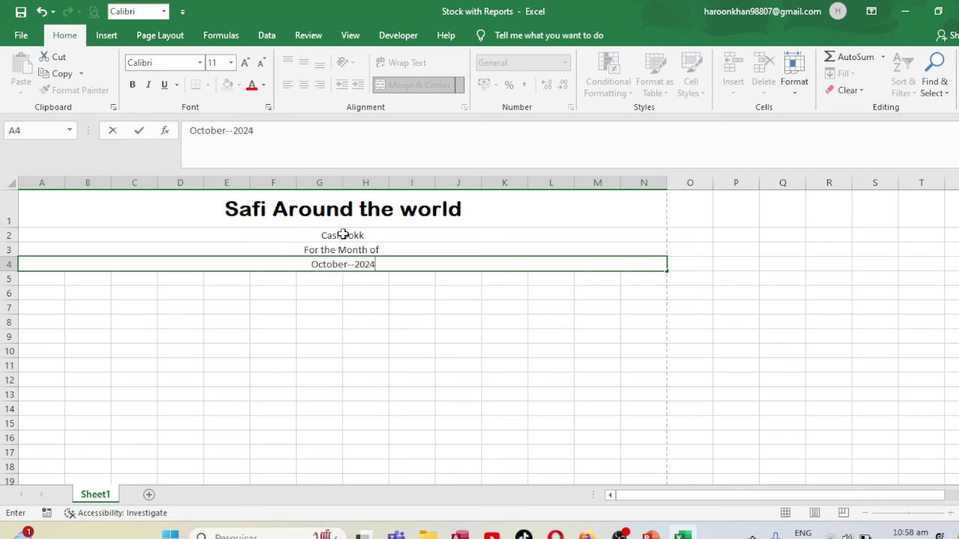
Set rows 2–4 to 12 pt Arial Rounded MT Bold.
left_click(395, 306)
left_click(374, 235)
left_click_drag(350, 234, 349, 262)
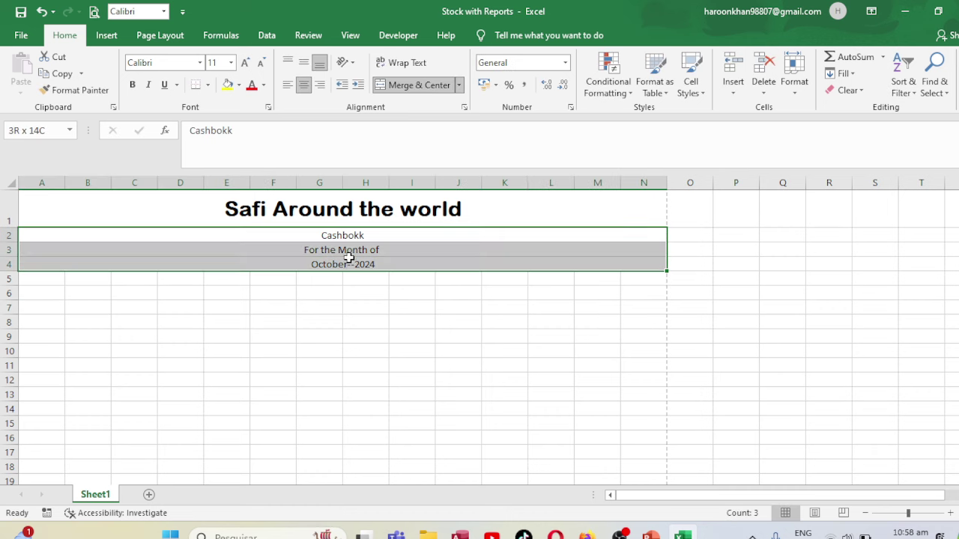
left_click(243, 64)
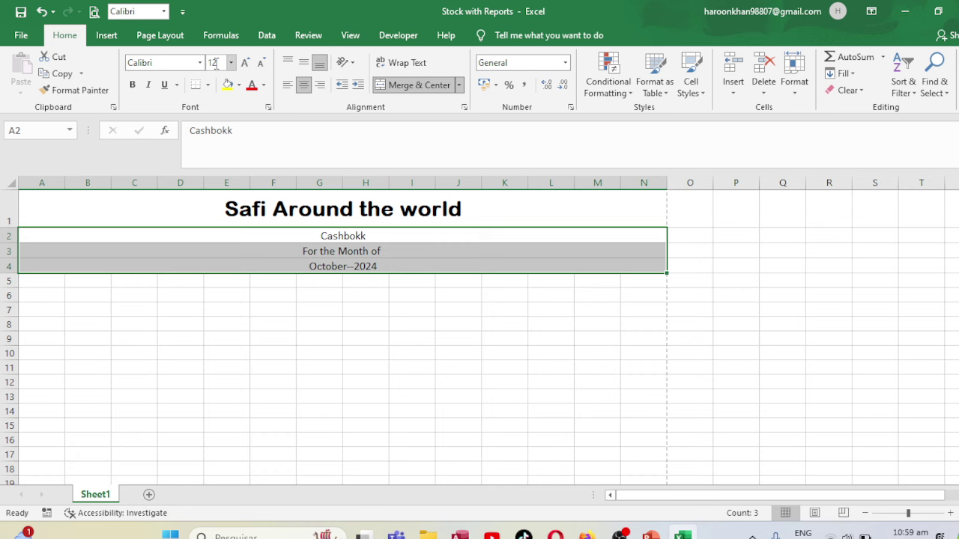
left_click(199, 63)
left_click(175, 307)
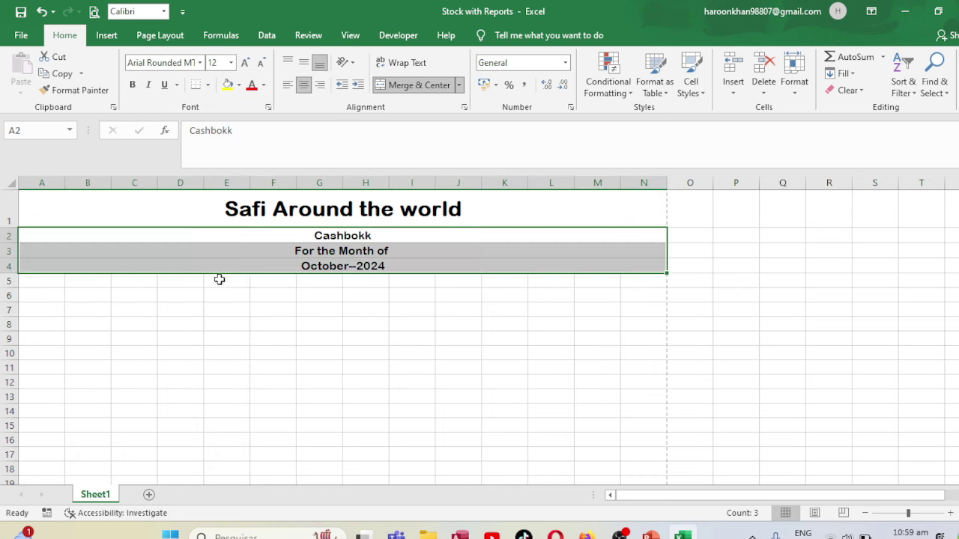
Apply the Arial Rounded MT font to columns A through N.
left_click_drag(49, 177, 640, 173)
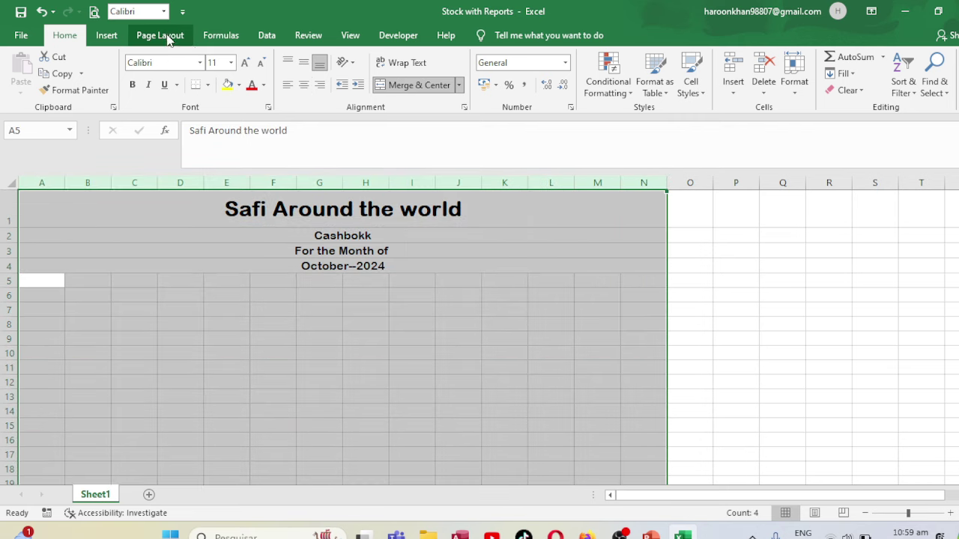
left_click(199, 62)
left_click(173, 304)
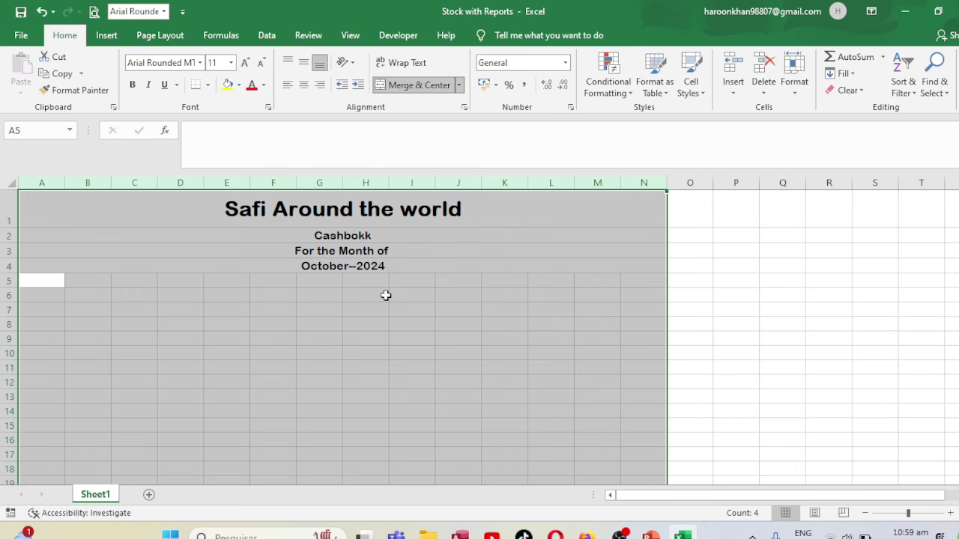
left_click(313, 279)
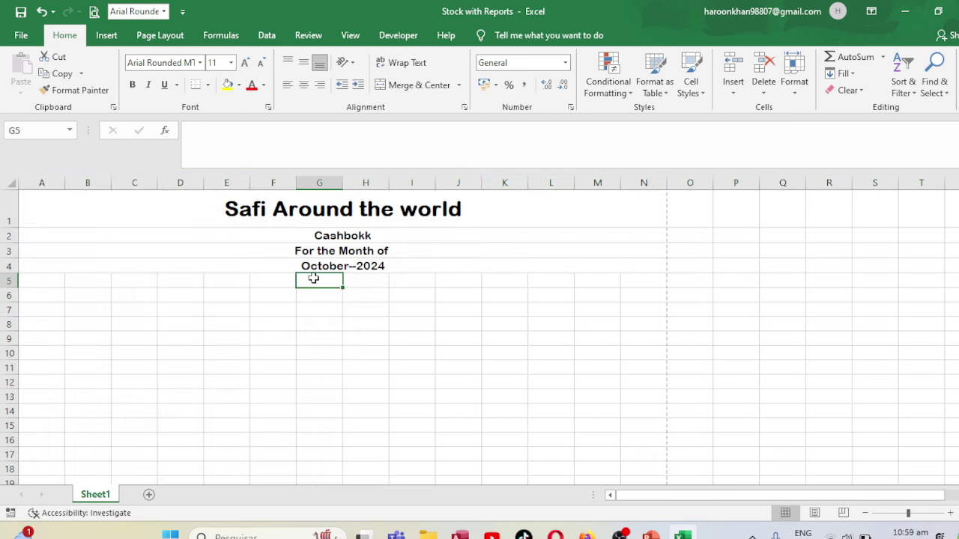
Add a bottom border beneath the October--2024 row across A–N.
left_click(41, 280)
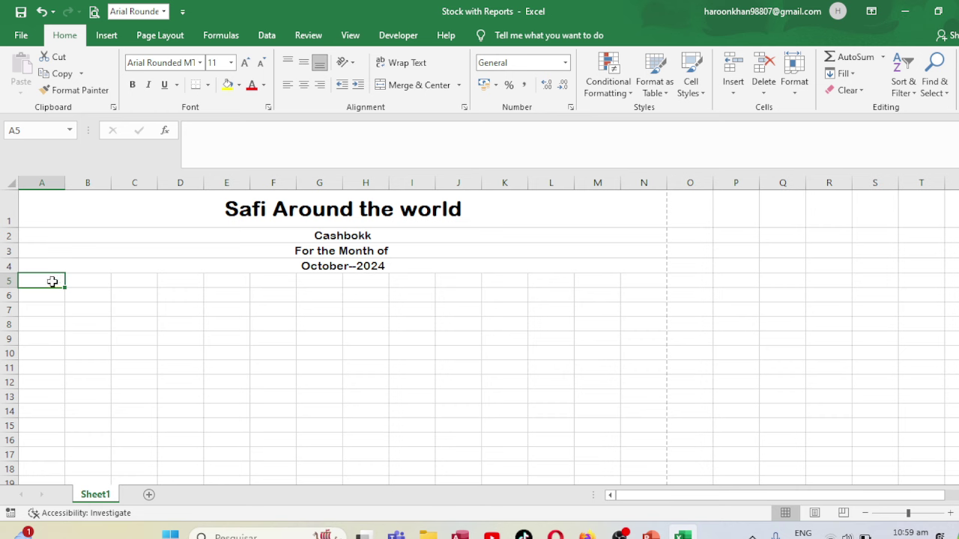
left_click_drag(113, 267, 452, 269)
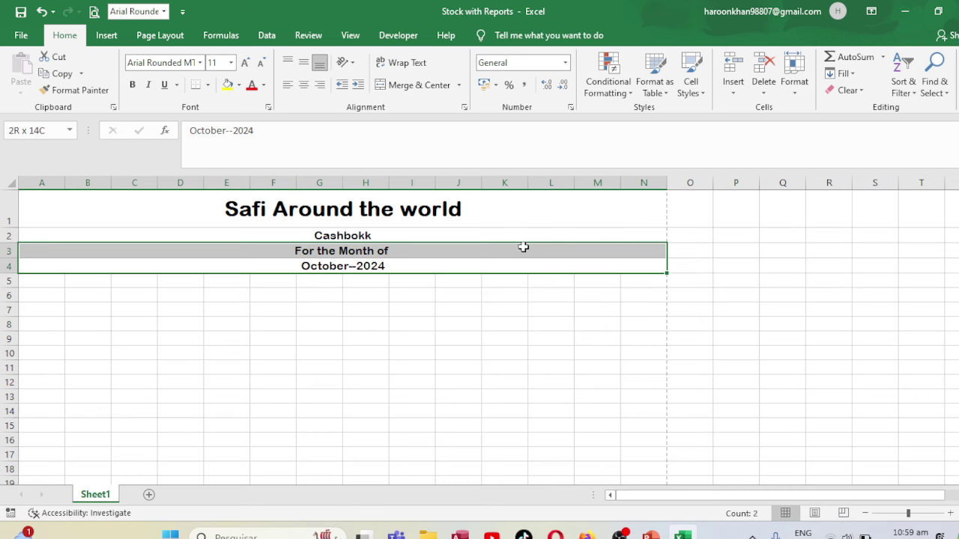
left_click(194, 87)
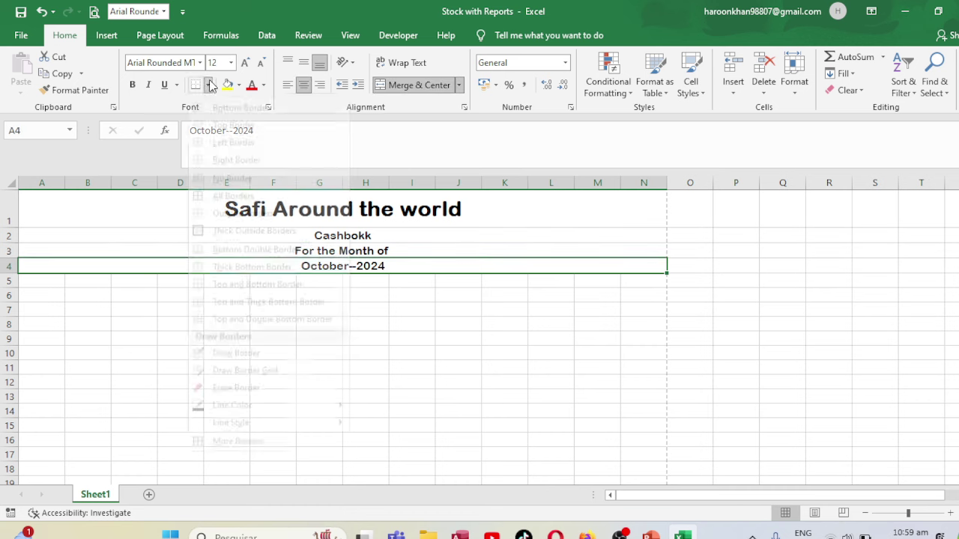
left_click(180, 339)
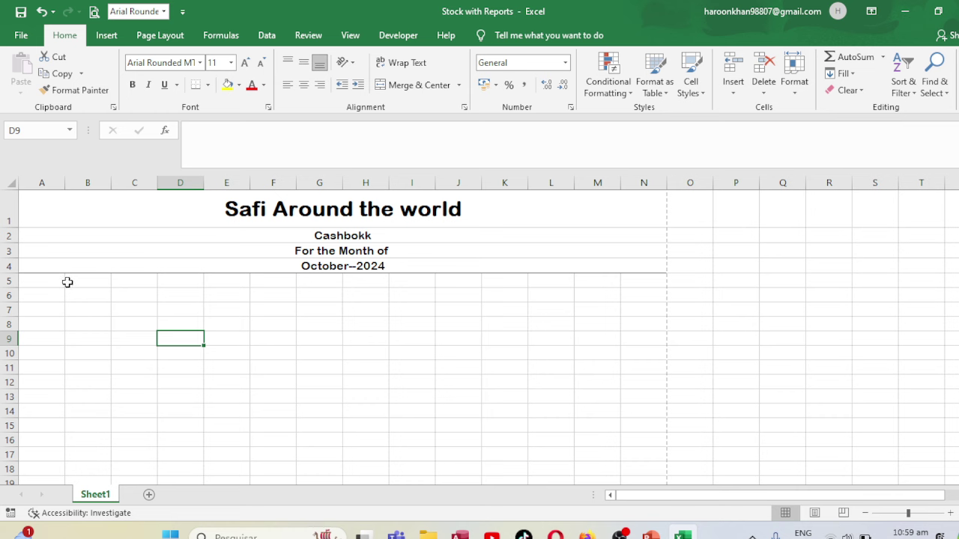
Choose the straight Line shape from the Insert Illustrations shapes gallery.
left_click(208, 86)
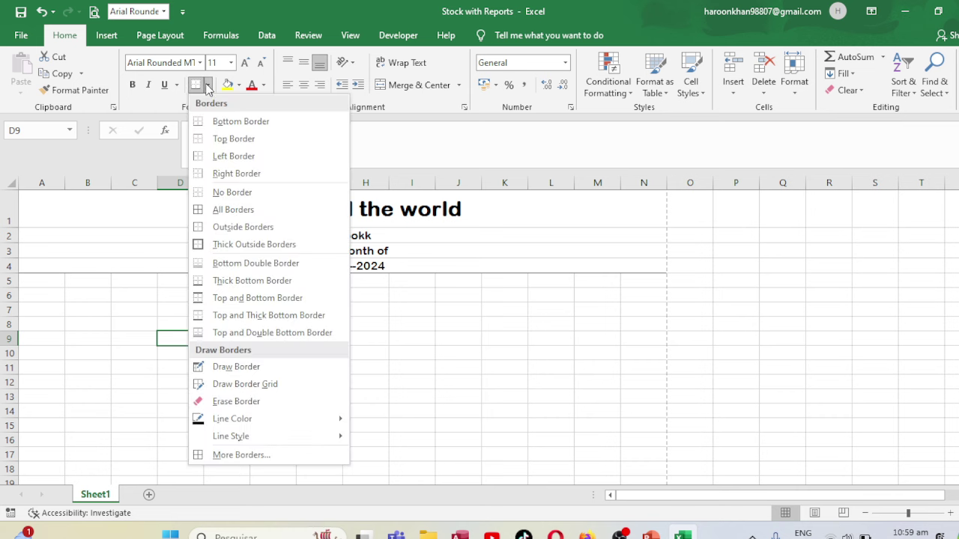
left_click(106, 35)
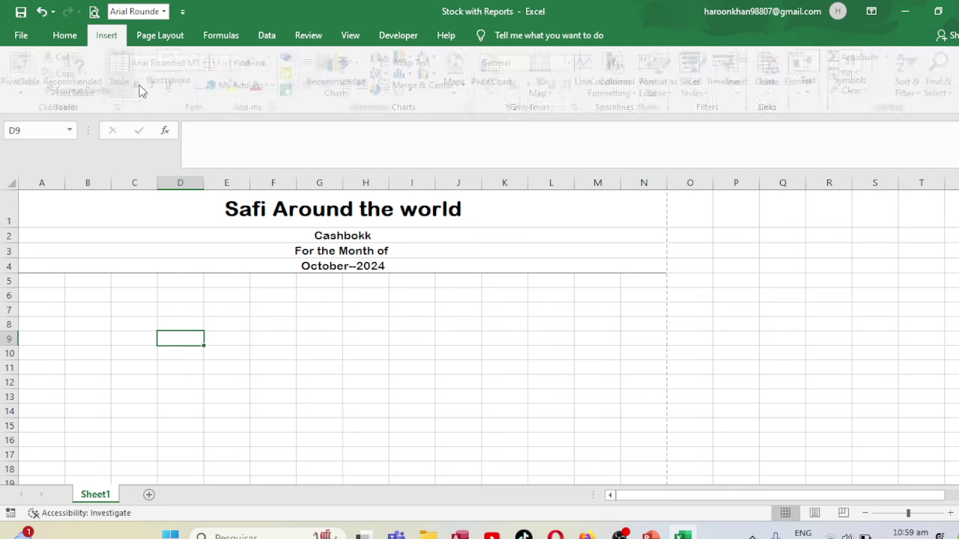
left_click(170, 91)
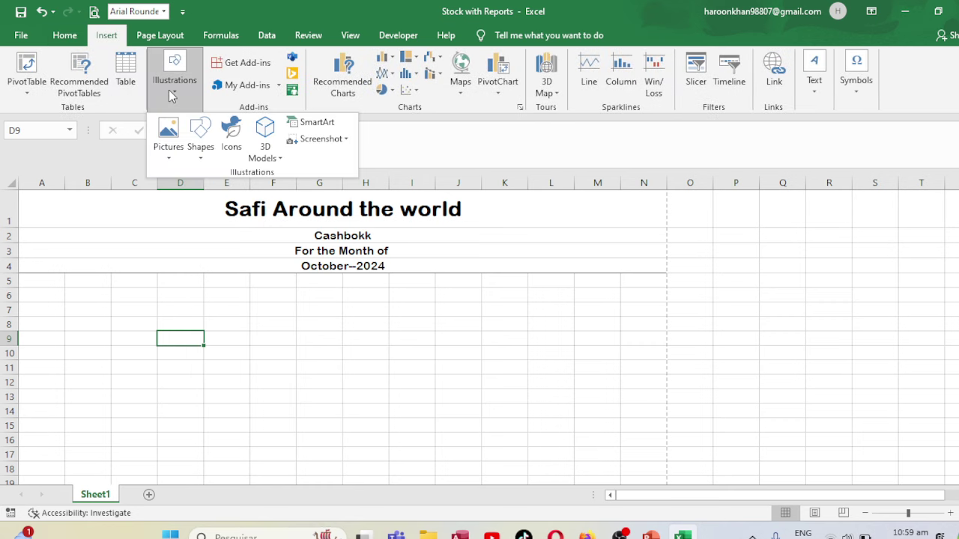
left_click(201, 150)
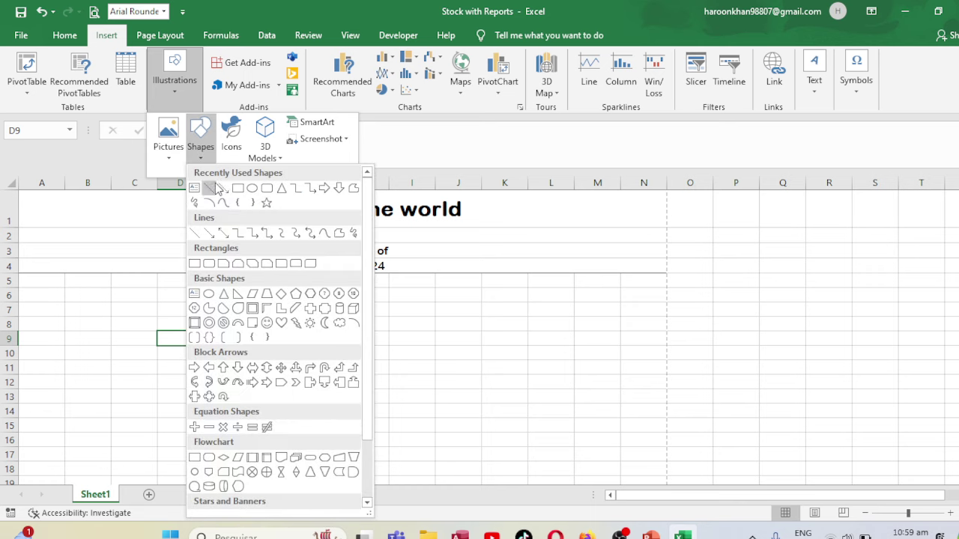
left_click(209, 189)
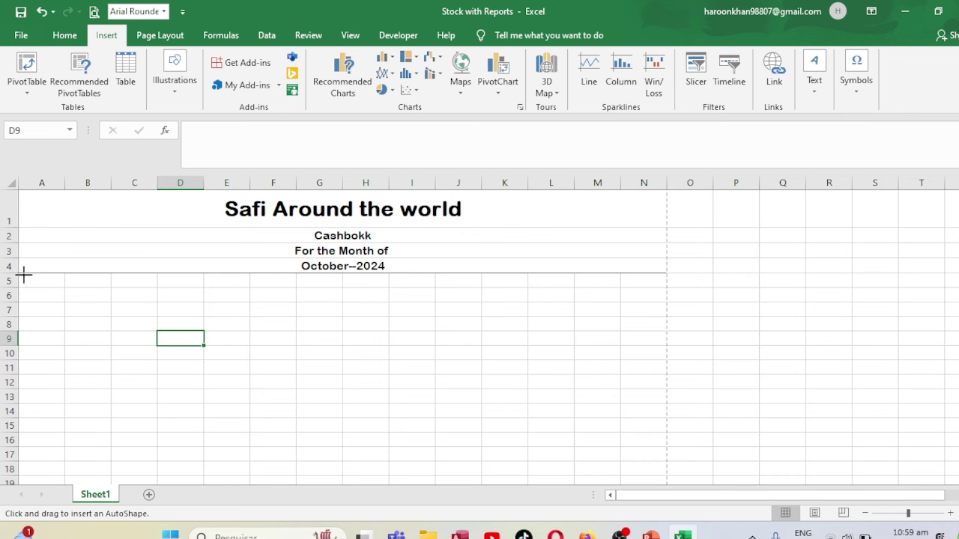
Draw a line under row 4 from column A to N, dark-styled with 2¼ pt weight.
left_click_drag(23, 274, 675, 299)
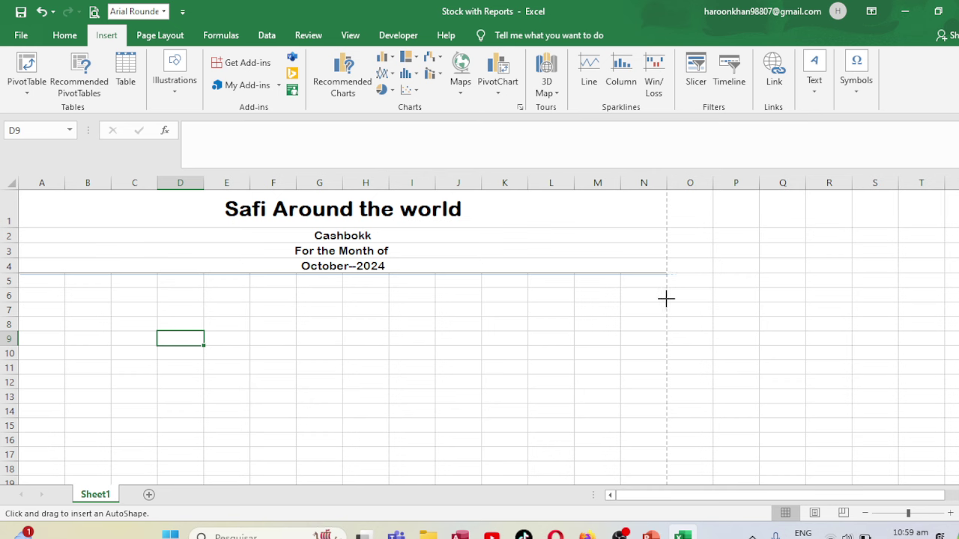
left_click_drag(665, 299, 666, 299)
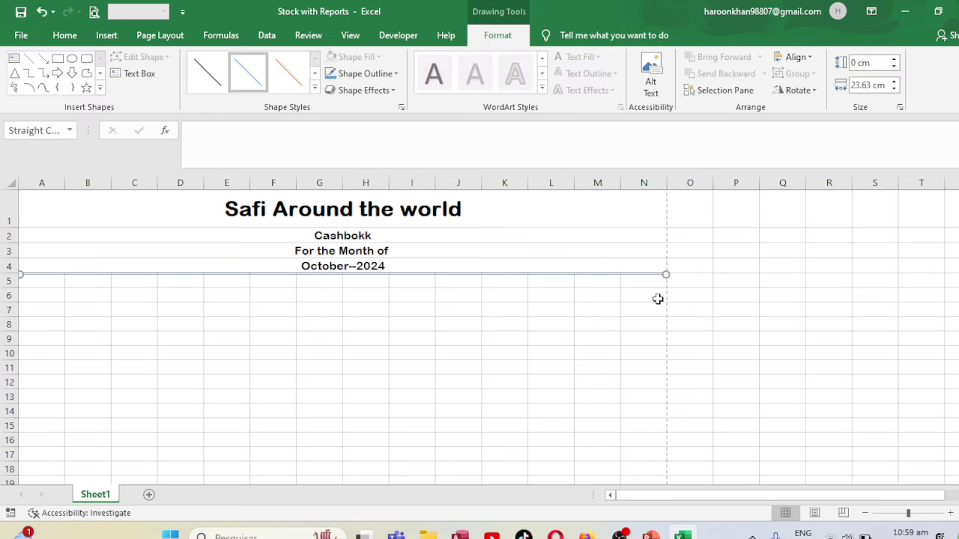
left_click(207, 72)
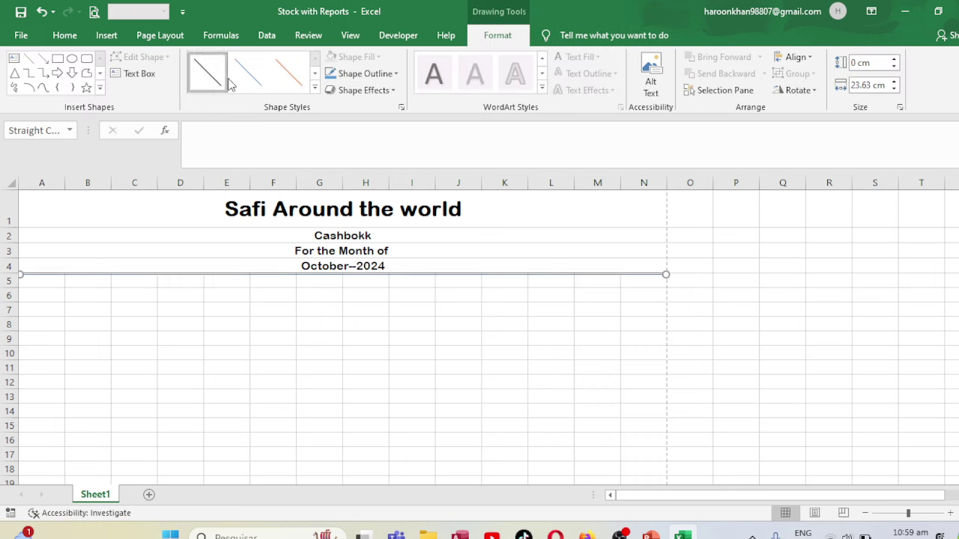
left_click(346, 73)
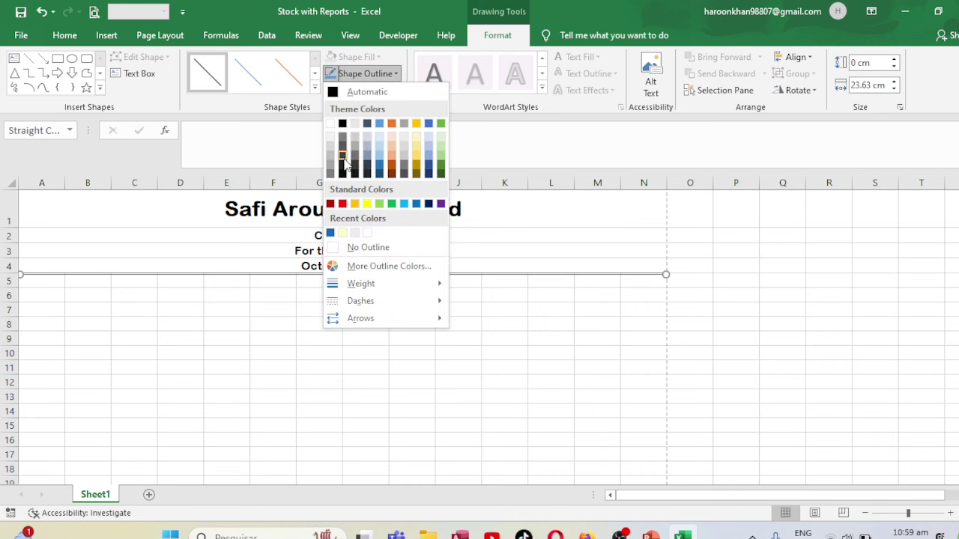
left_click(342, 156)
left_click(345, 78)
mouse_move(361, 283)
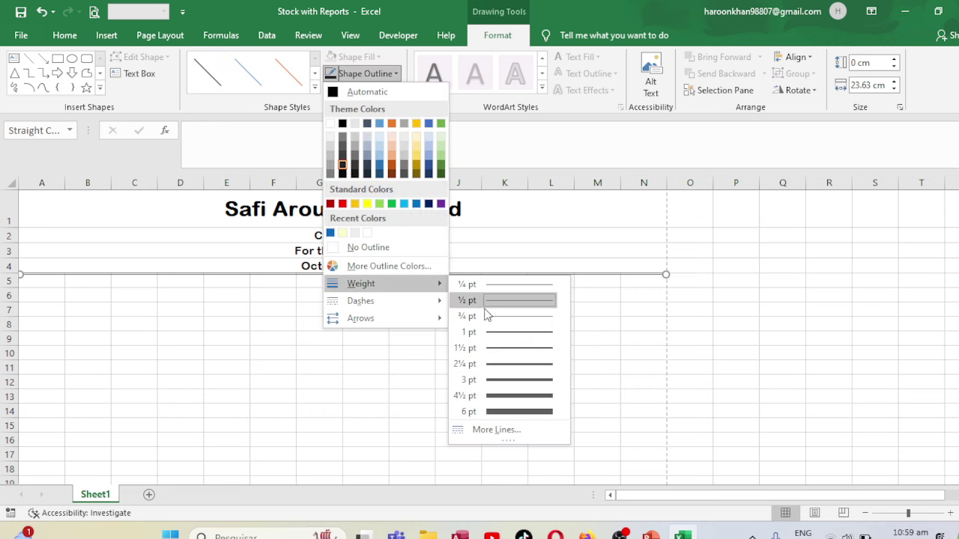
left_click(505, 364)
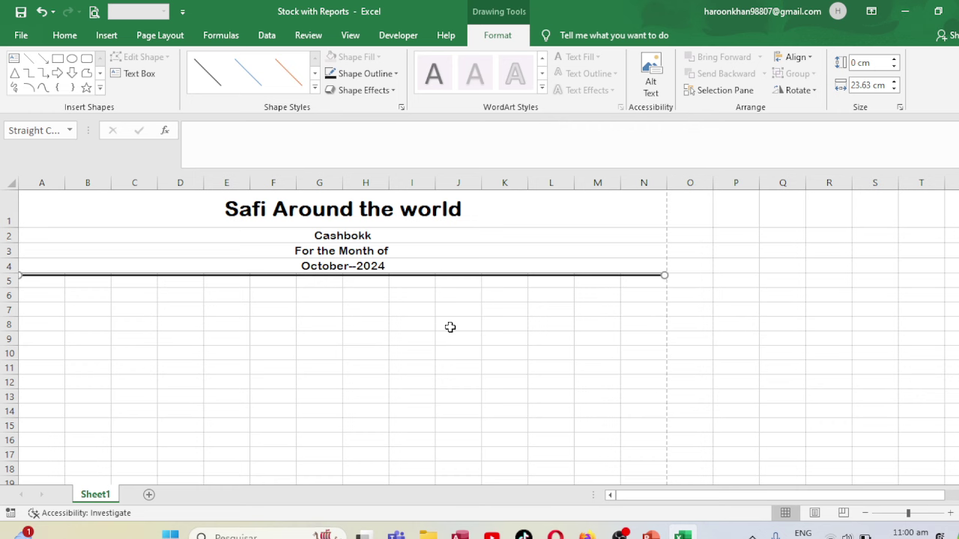
key("Down")
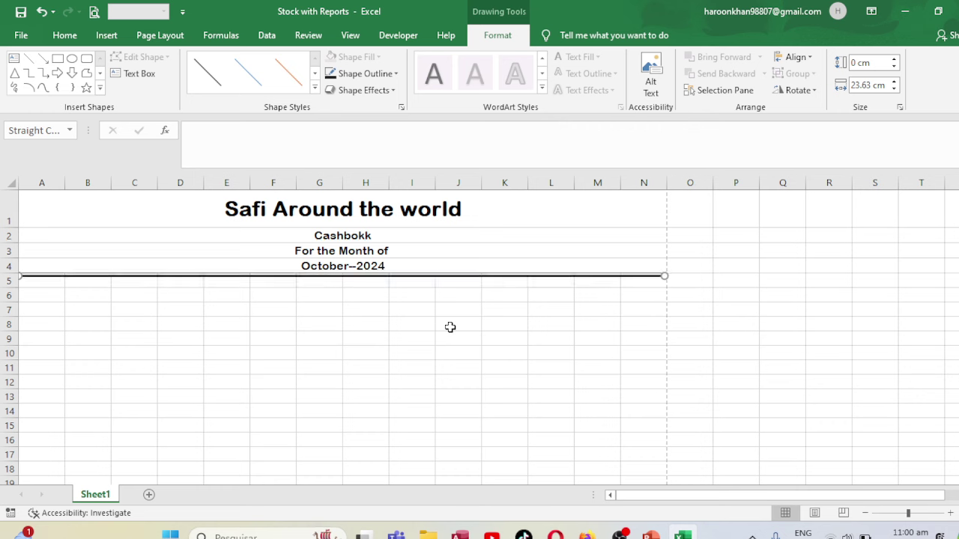
key("Up")
left_click(433, 326)
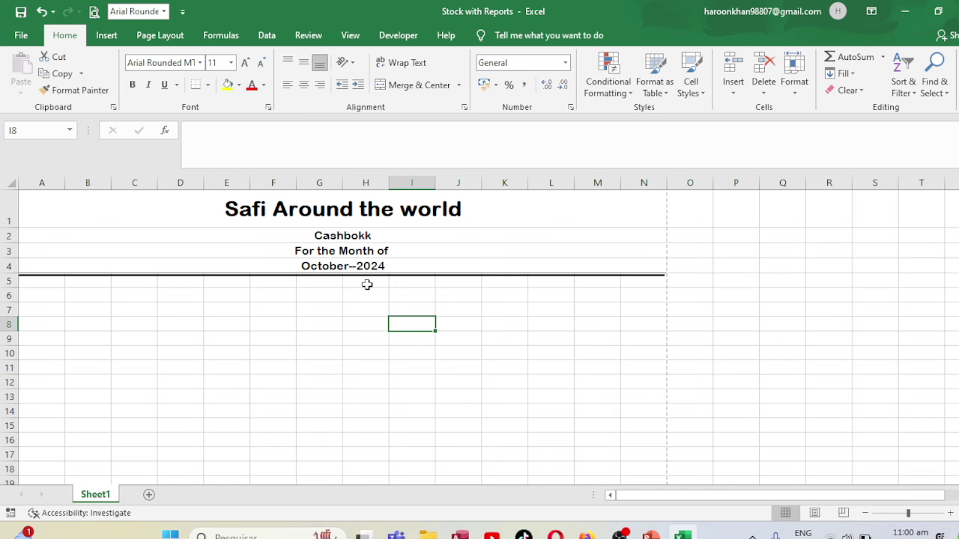
Enter the headings Date and Particulars in A6 and B6.
left_click(44, 294)
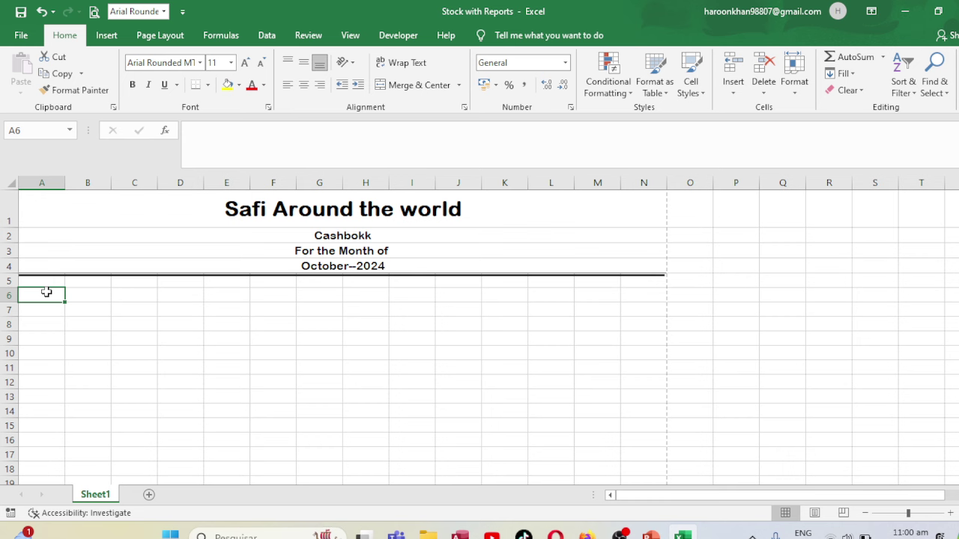
key("Up")
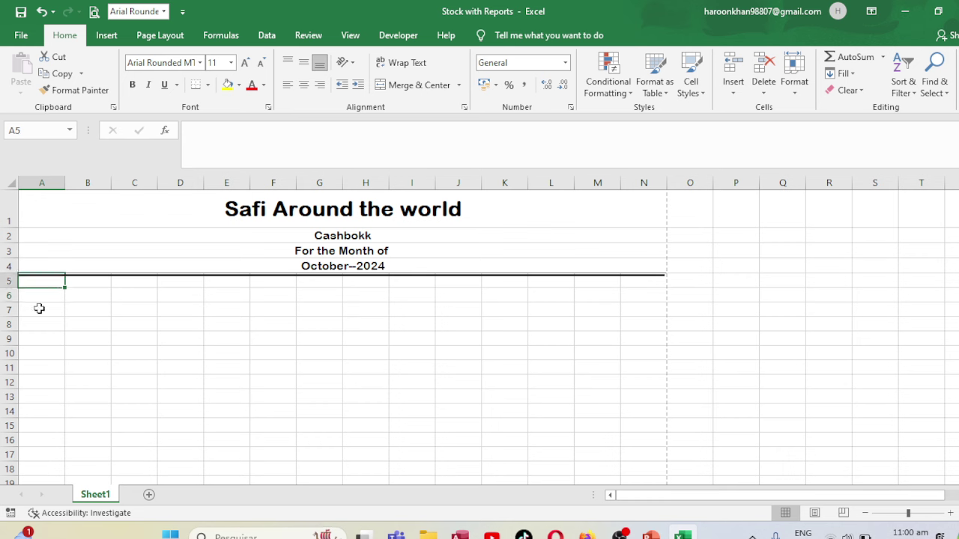
key("shift+Down")
key("shift+Right")
key("shift+Right")
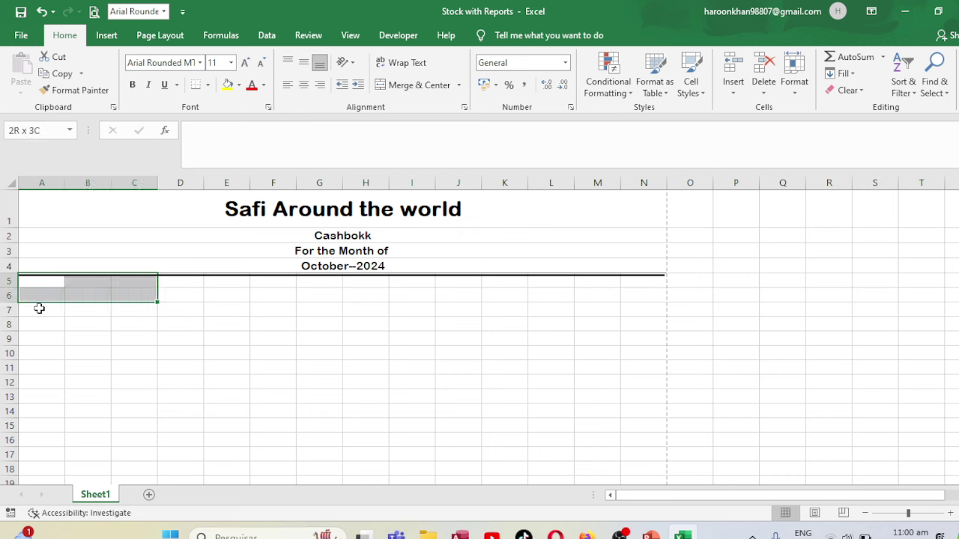
key("shift+Right")
left_click(39, 293)
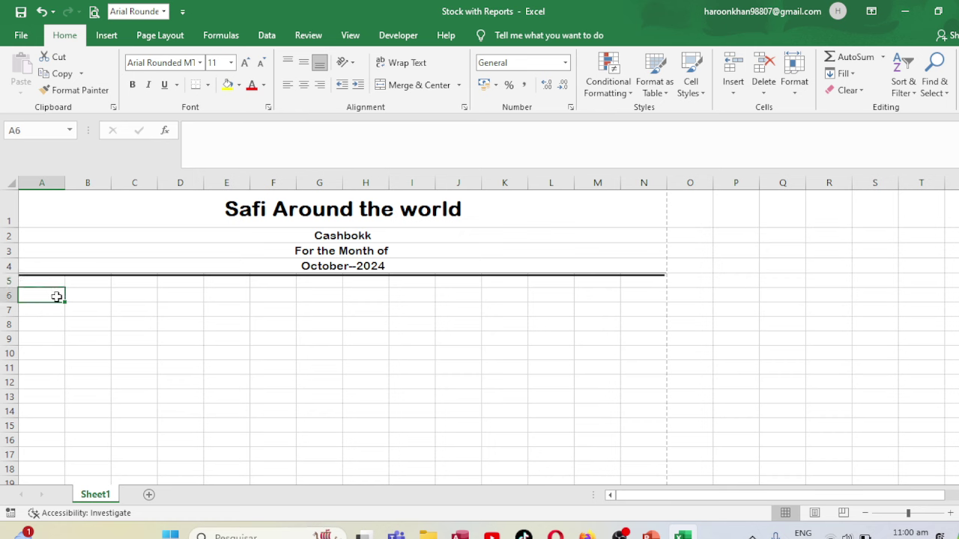
type("Date")
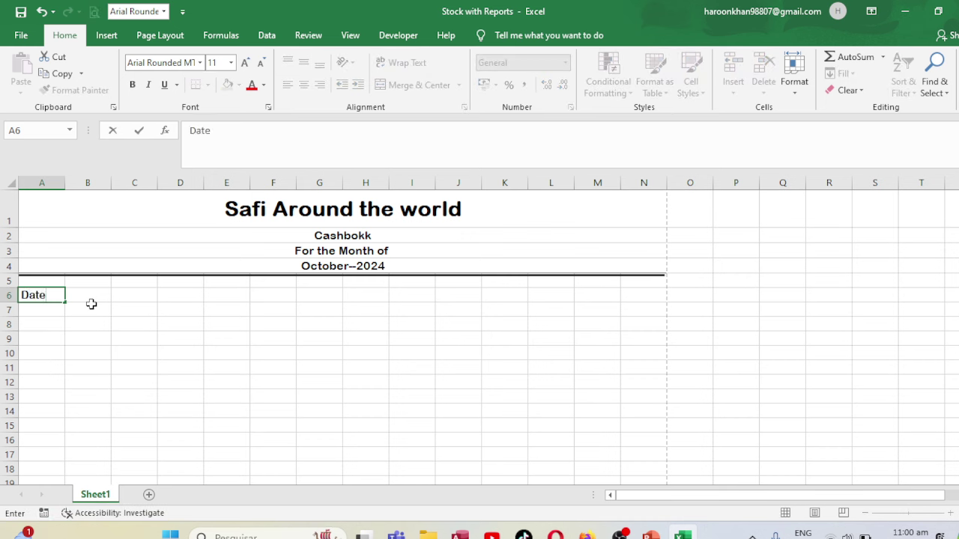
left_click(91, 303)
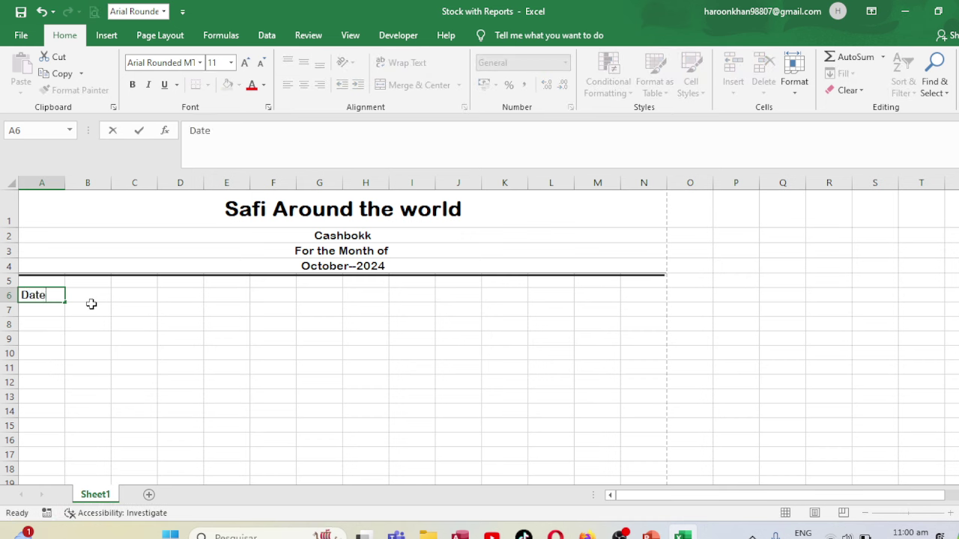
type("D")
key("BackSpace")
key("BackSpace")
key("BackSpace")
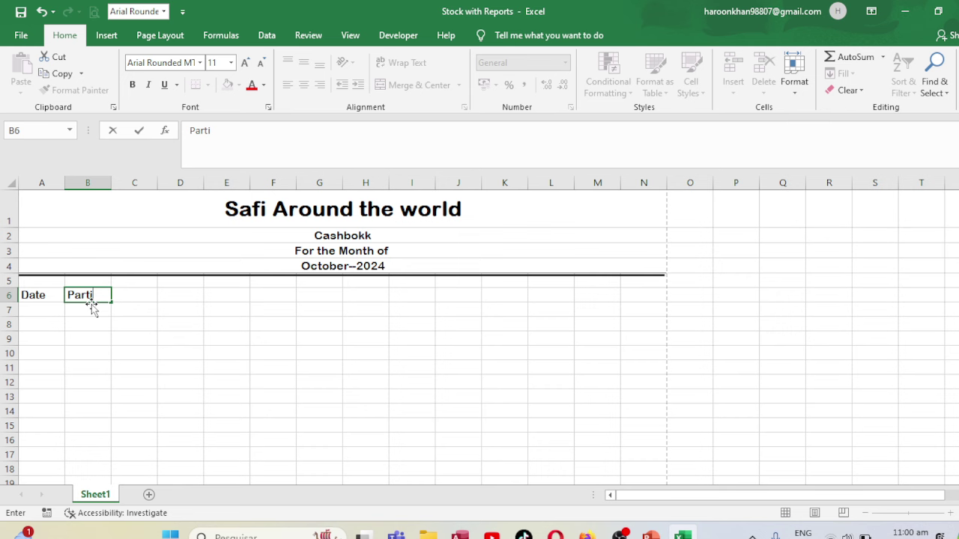
type("culars")
key("Tab")
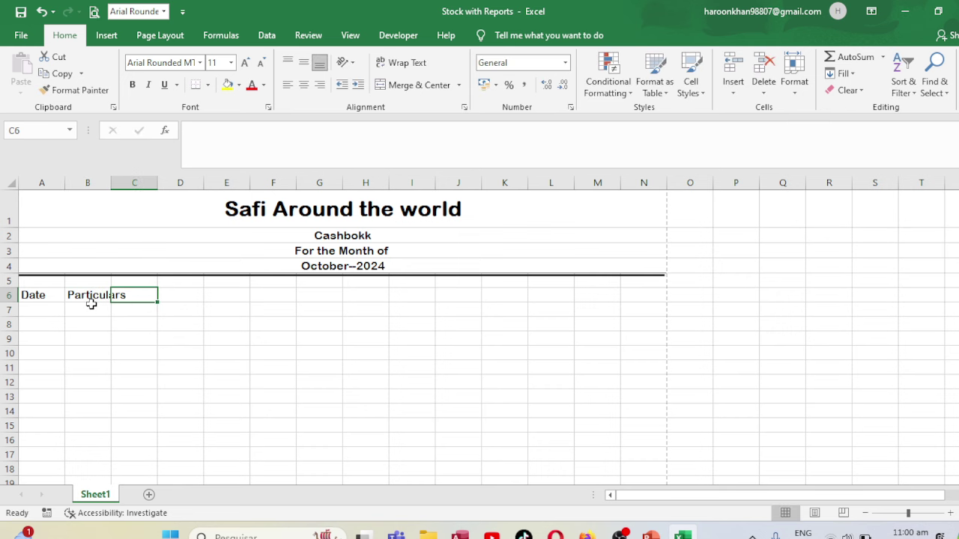
Add the headings Type, L.F, Cash and Bank in C6:F6.
type("Type")
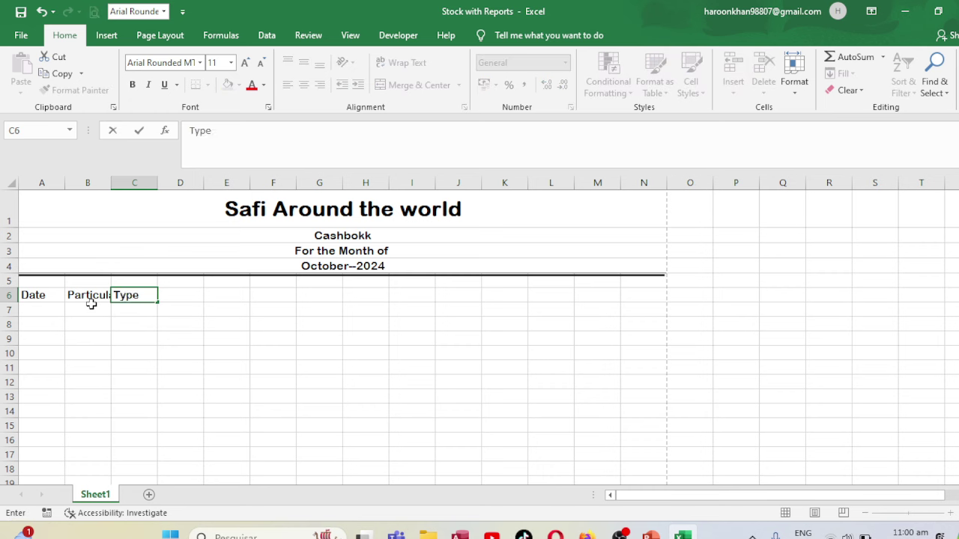
key("Tab")
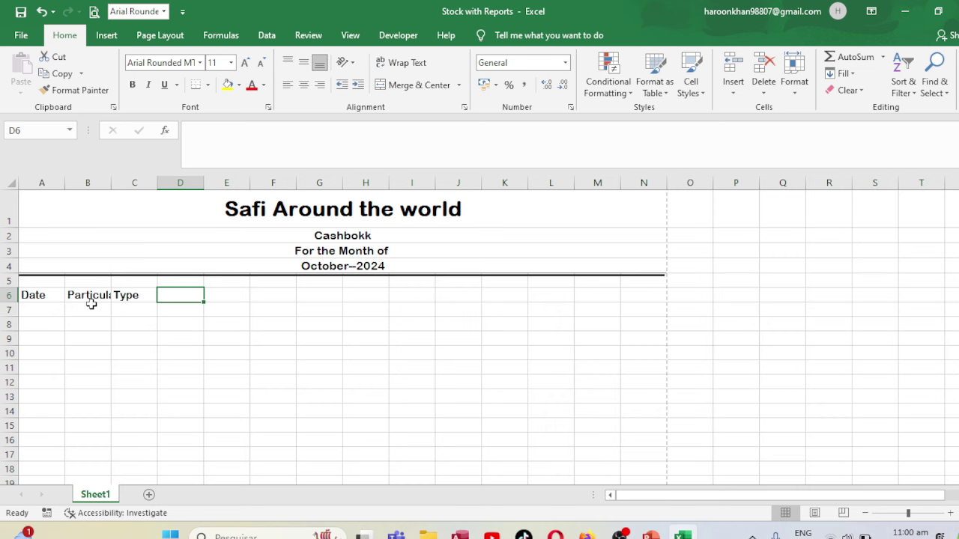
type("L.F")
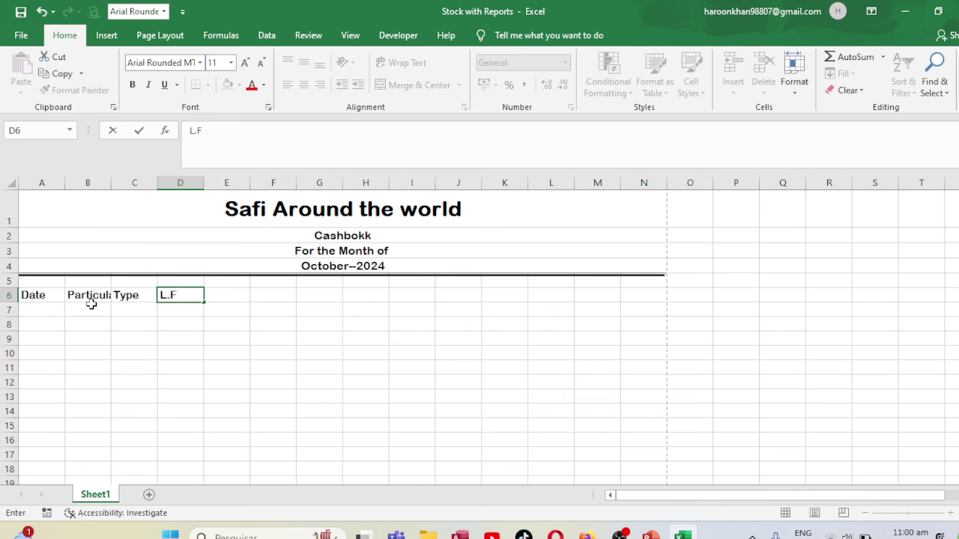
key("Tab")
type("Ca")
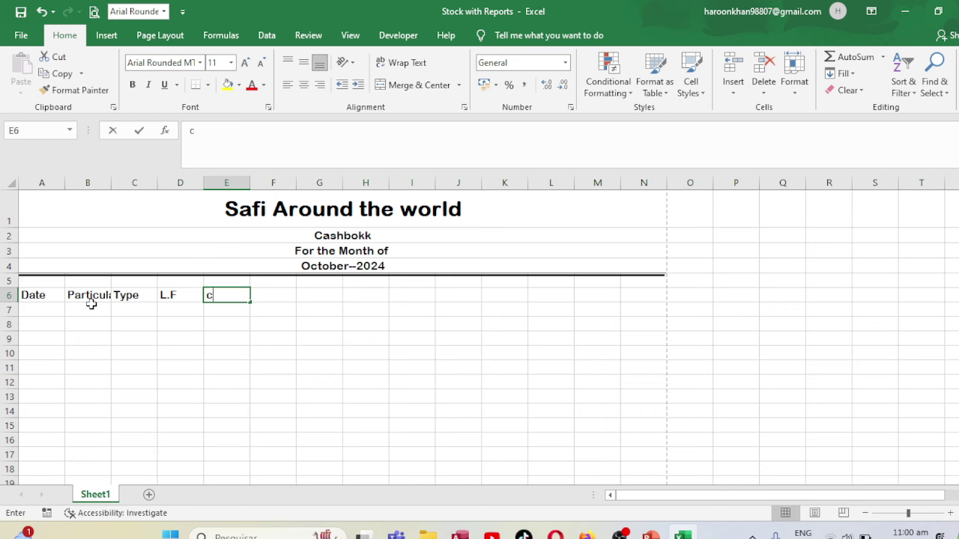
type("sh")
key("Tab")
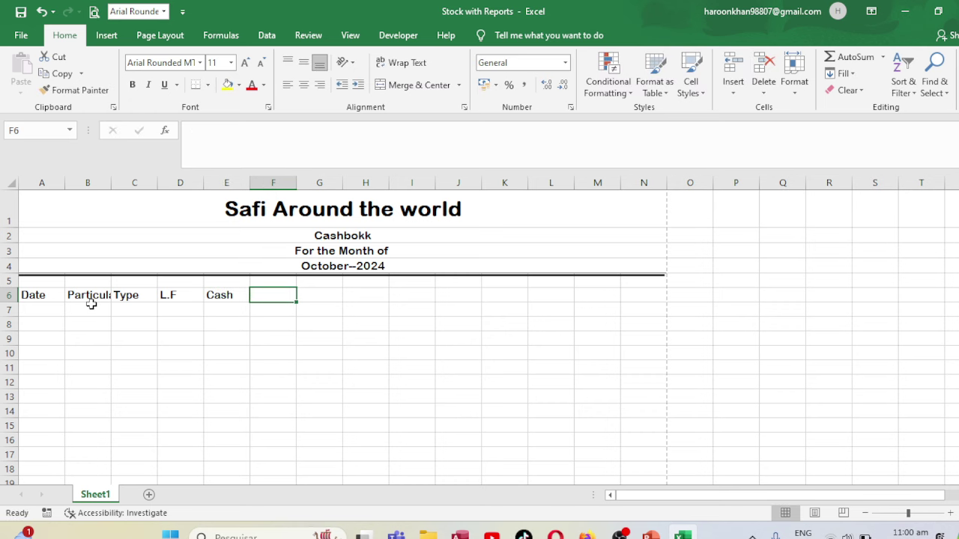
type("b")
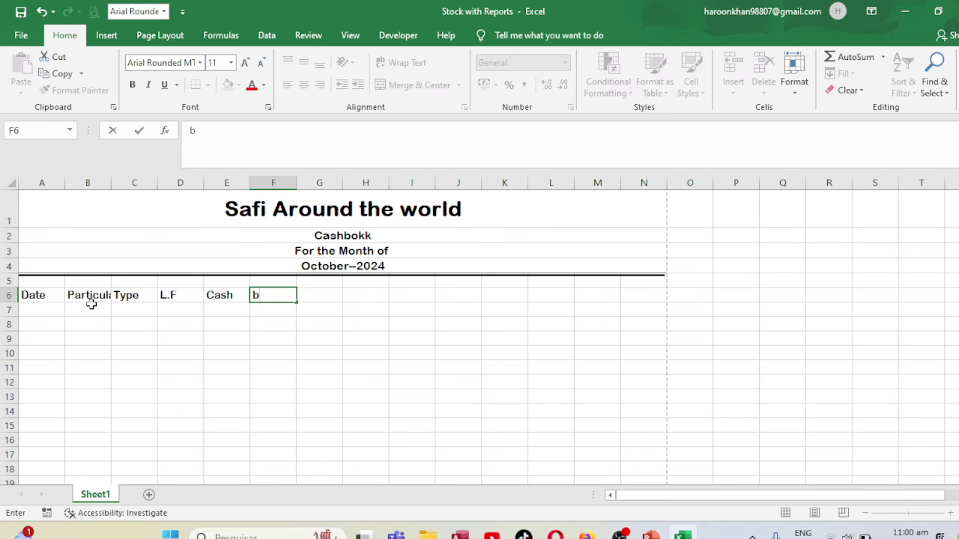
type("ank")
key("Tab")
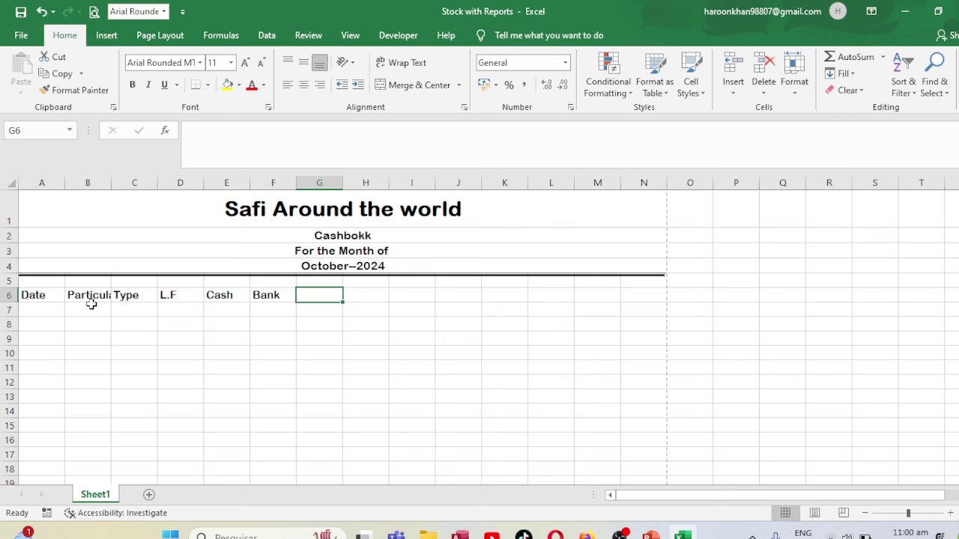
left_click(62, 298)
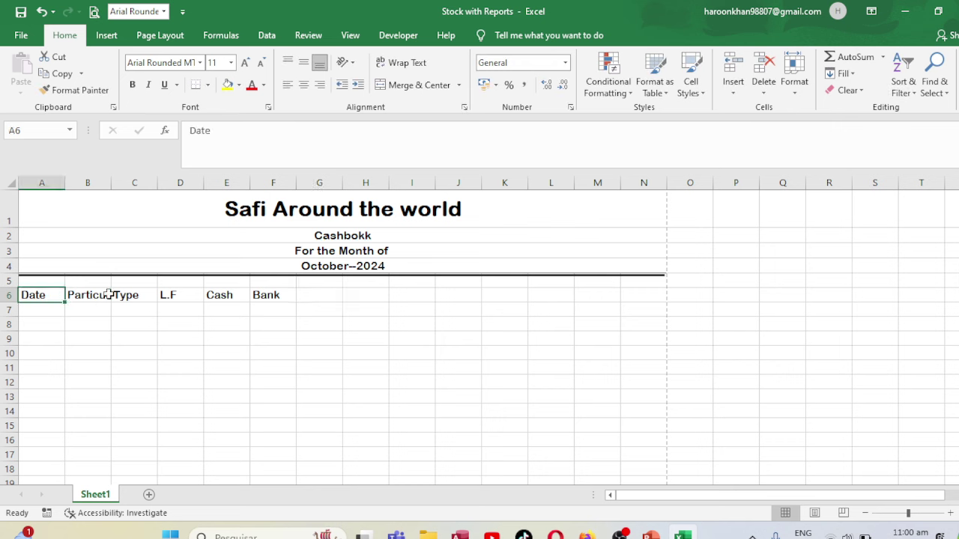
Copy the A6:F6 headings into G6:L6, undoing a misplaced paste in H6:M6.
left_click_drag(64, 299, 274, 296)
key("ctrl+c")
key("Right")
key("Right")
key("Right")
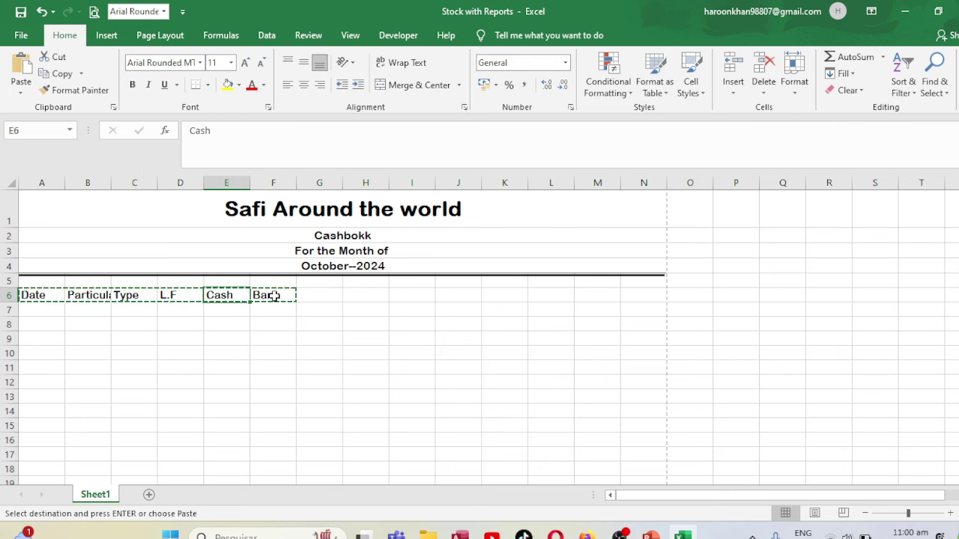
key("Right")
key("Right")
key("Right")
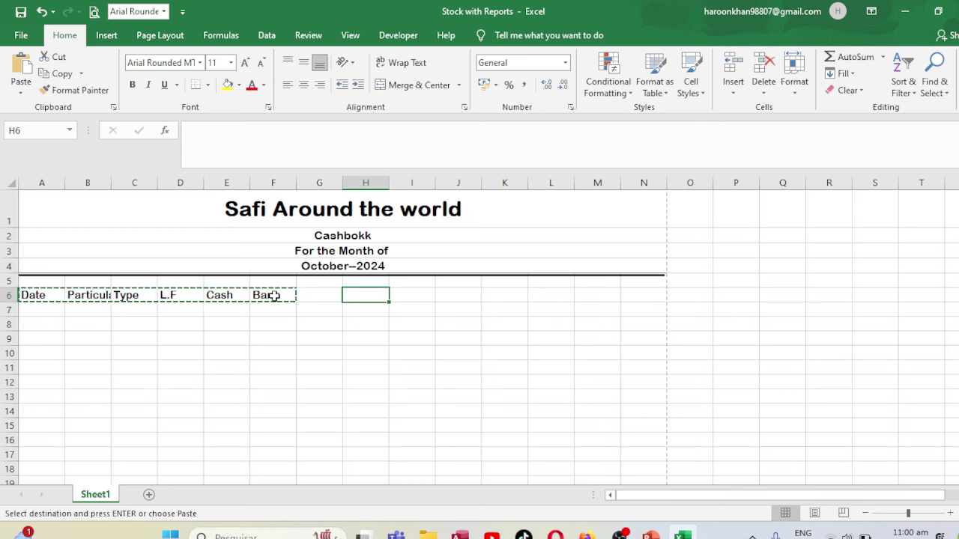
key("ctrl+v")
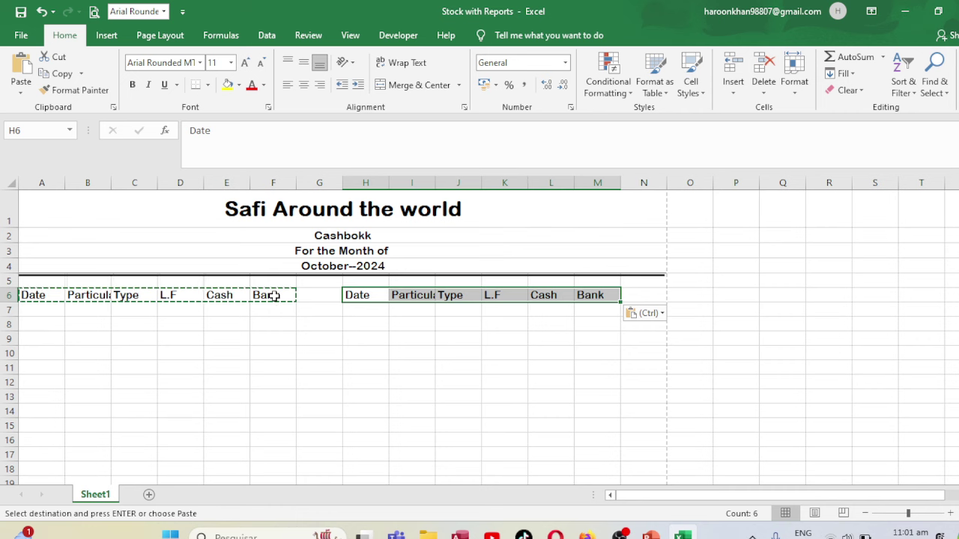
key("Escape")
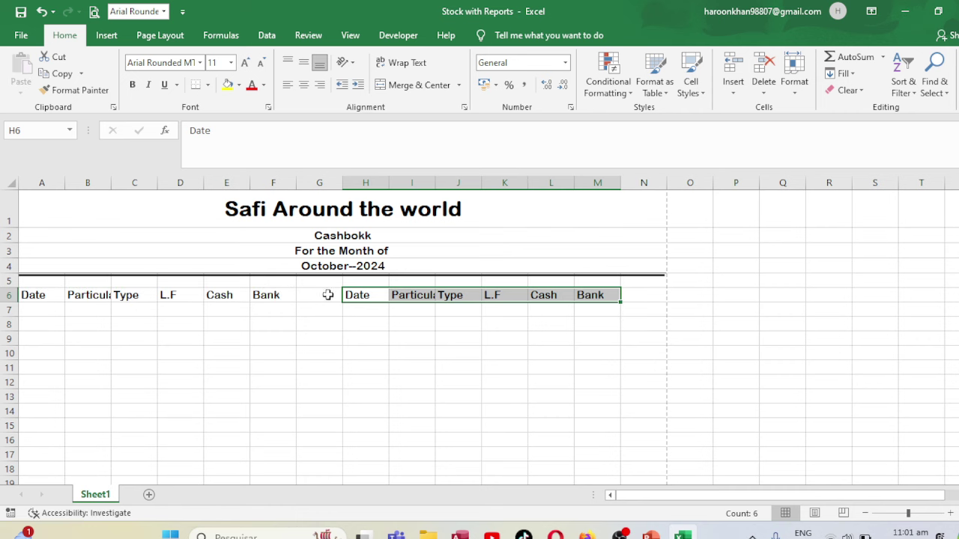
left_click(328, 295)
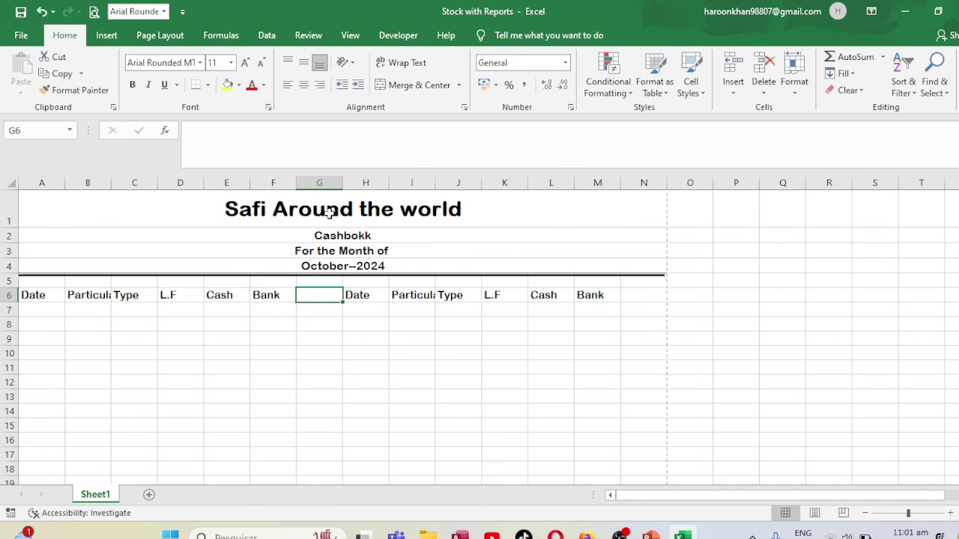
key("ctrl+z")
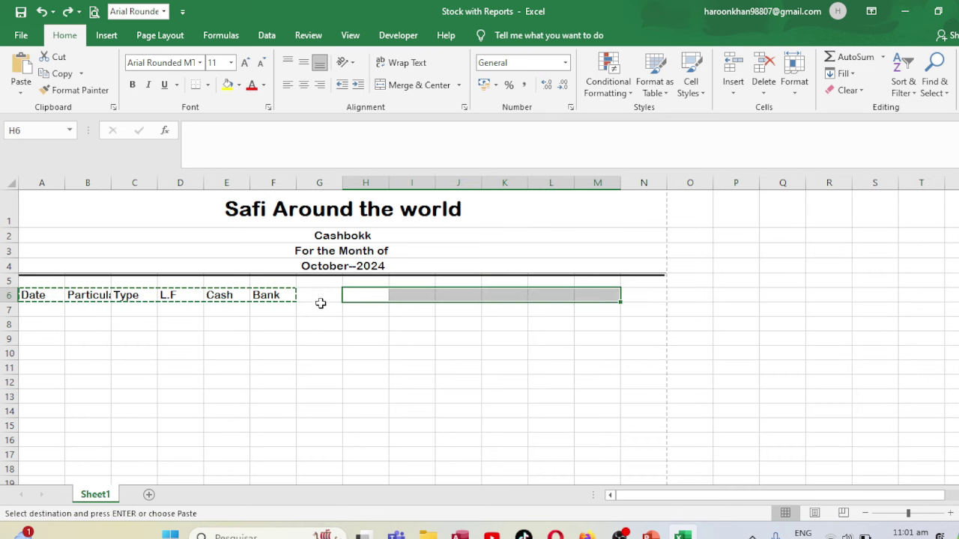
left_click(321, 296)
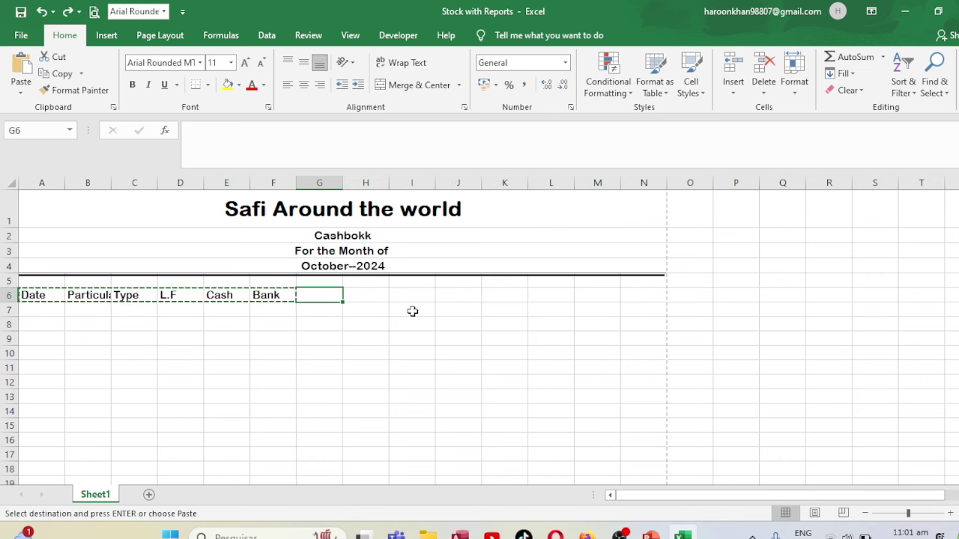
key("ctrl+v")
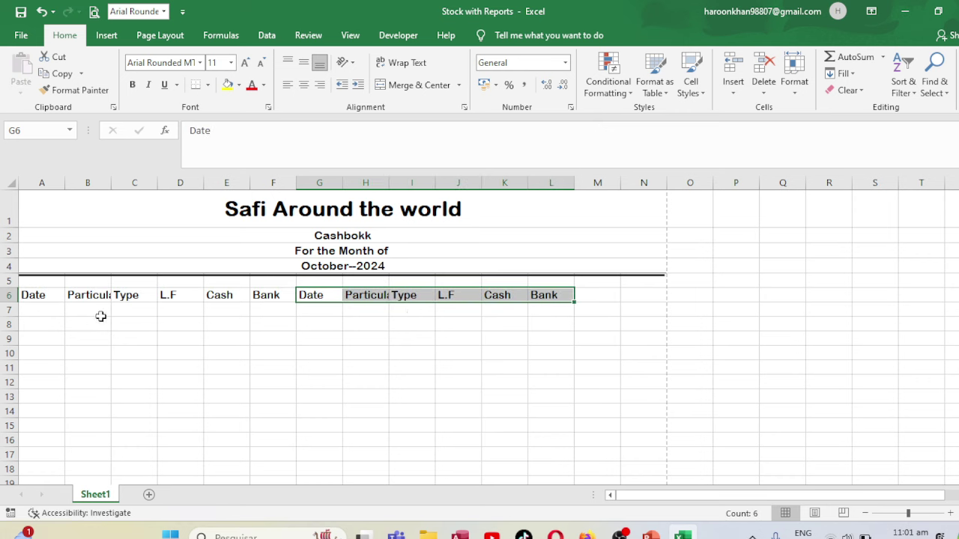
left_click(9, 297)
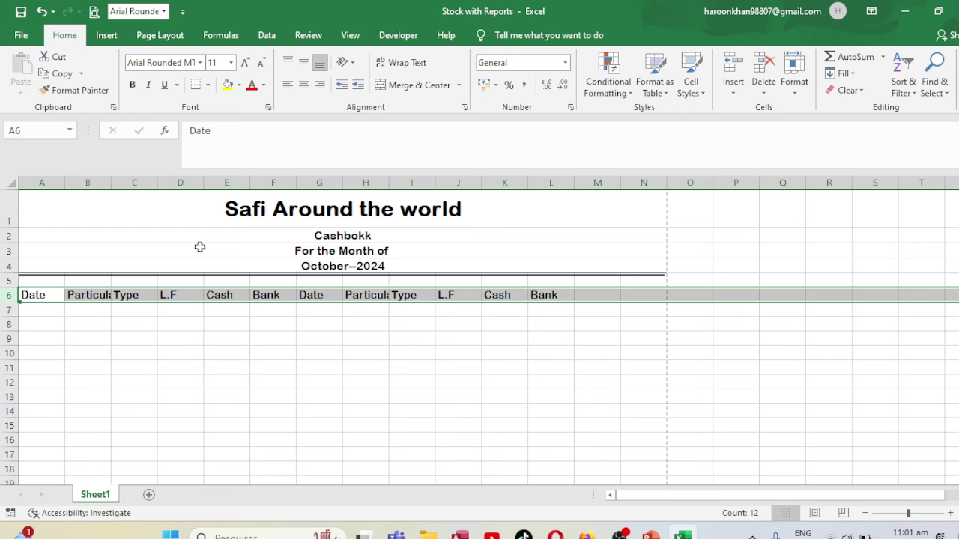
Insert a blank row above the headings, merge A5:F6, and make row 6 taller.
left_click(734, 67)
left_click(197, 339)
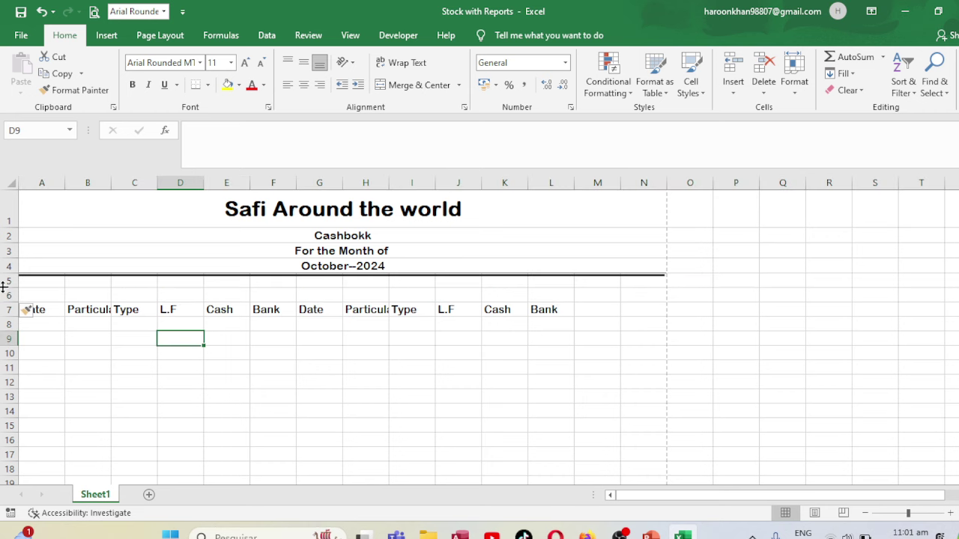
left_click_drag(43, 295, 267, 282)
left_click(414, 84)
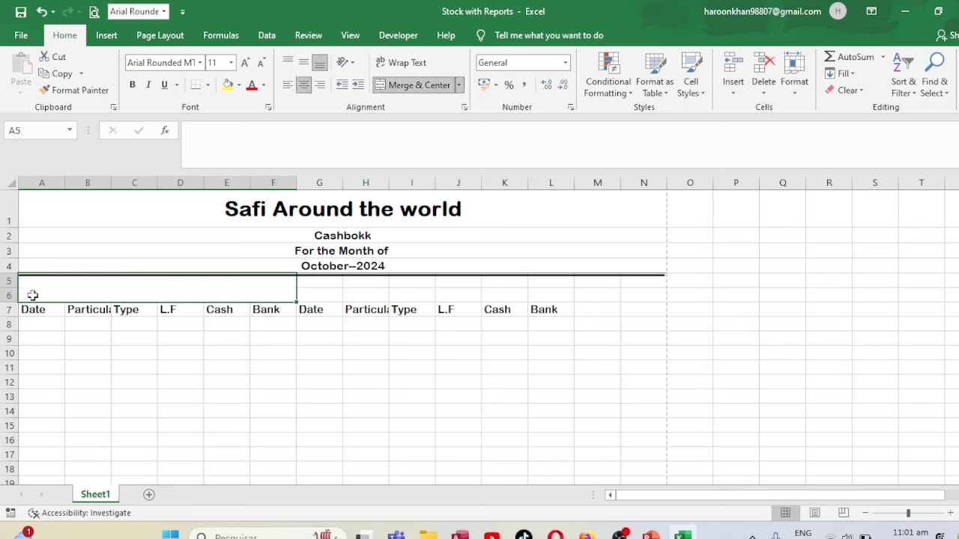
left_click_drag(9, 303, 10, 308)
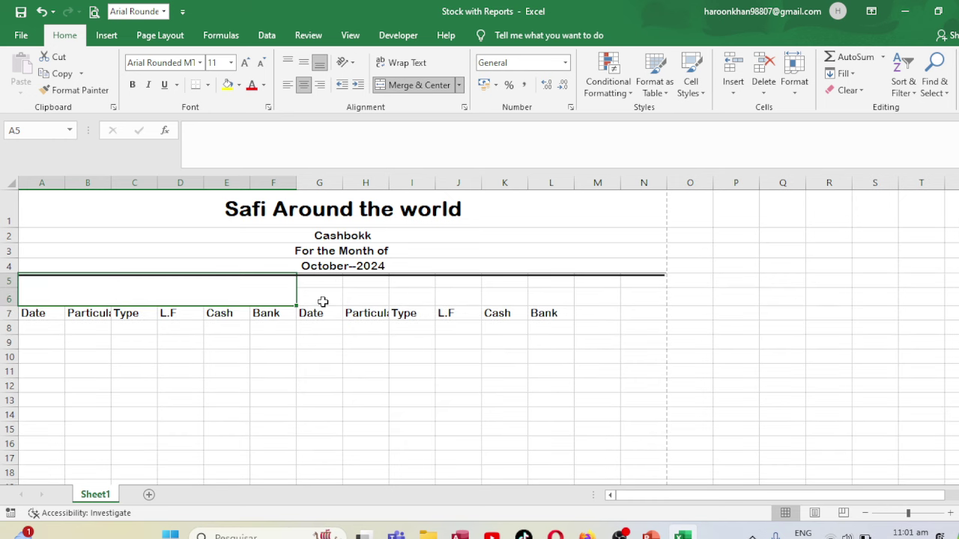
Copy the merged block into G5:L6 and widen column F.
key("ctrl+c")
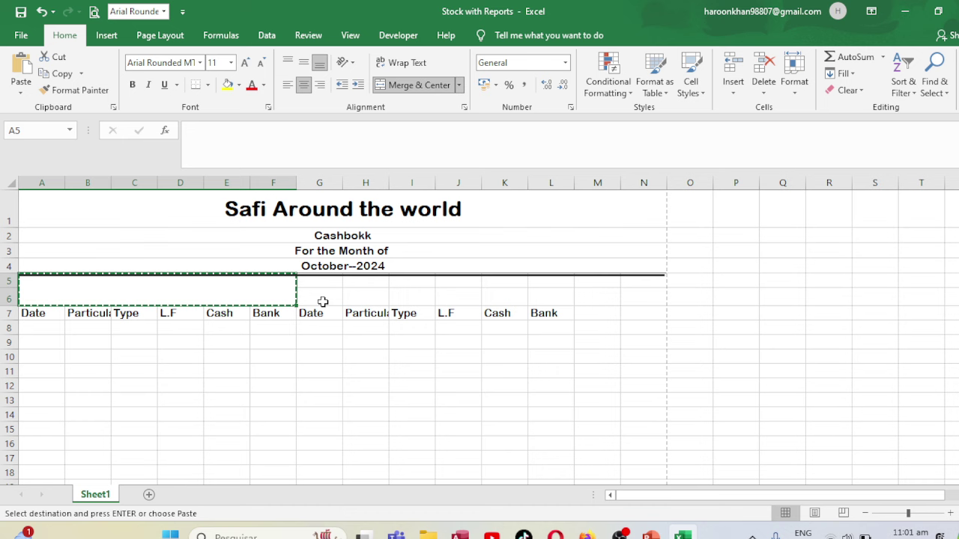
key("Right")
key("Right")
key("Left")
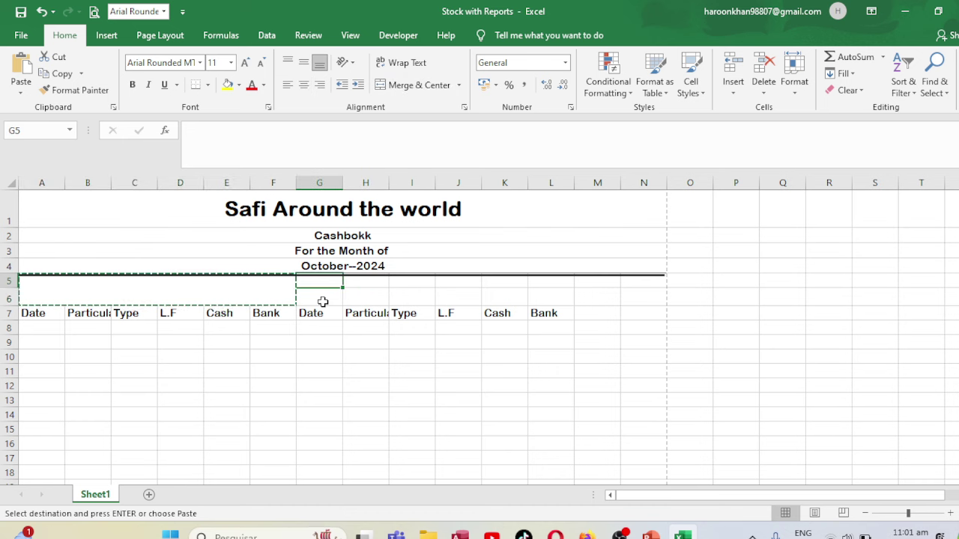
key("ctrl+v")
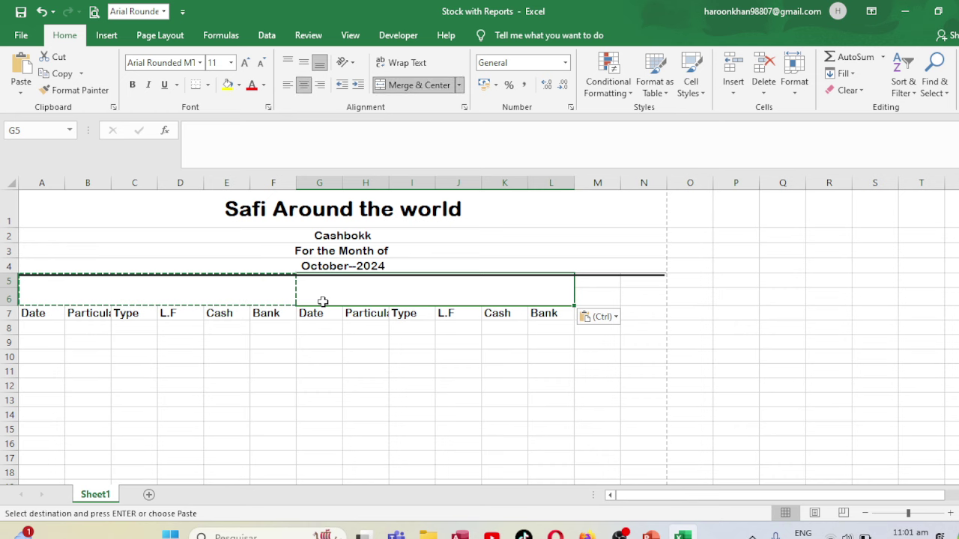
key("Escape")
left_click_drag(297, 183, 312, 182)
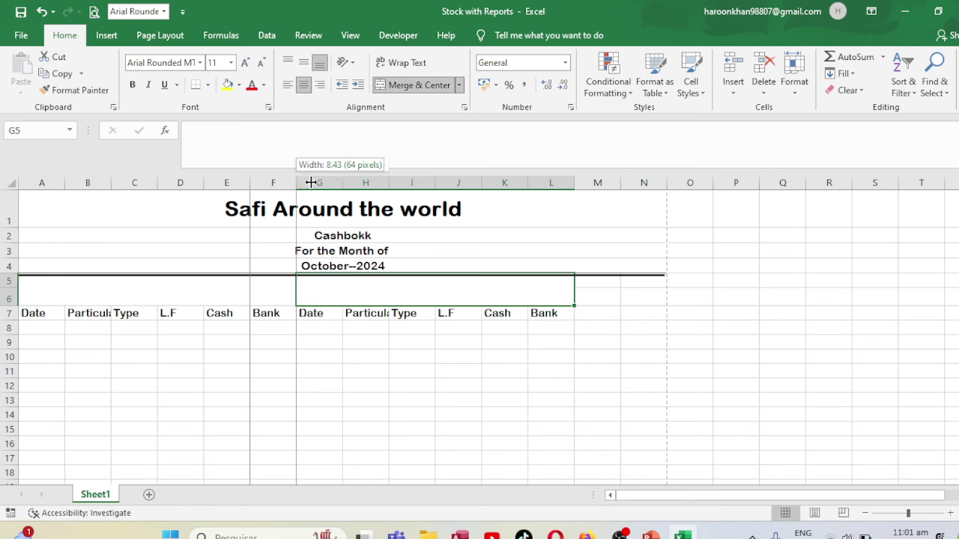
Autofit columns A and B to Date and Particulars, H to Particulars, and D and J to L.F.
double_click(109, 184)
double_click(65, 183)
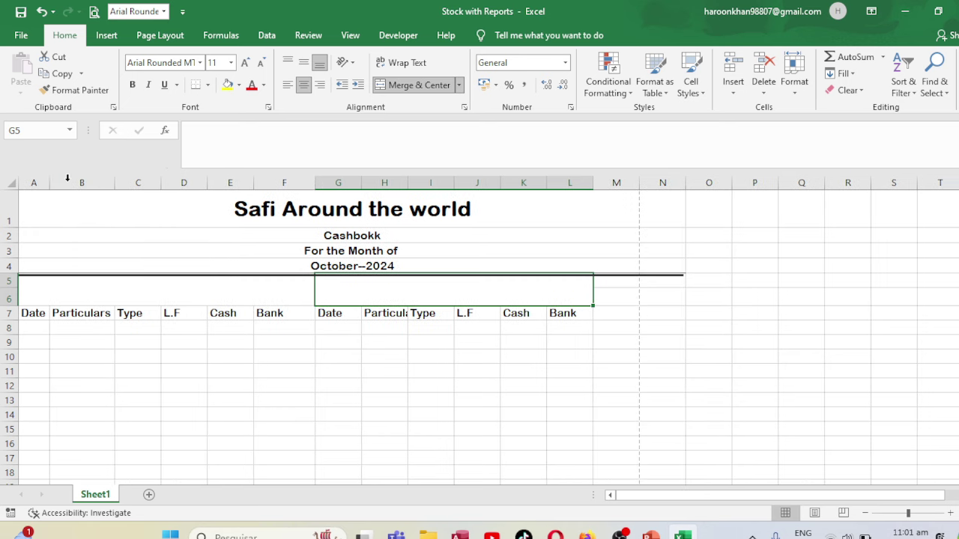
double_click(407, 183)
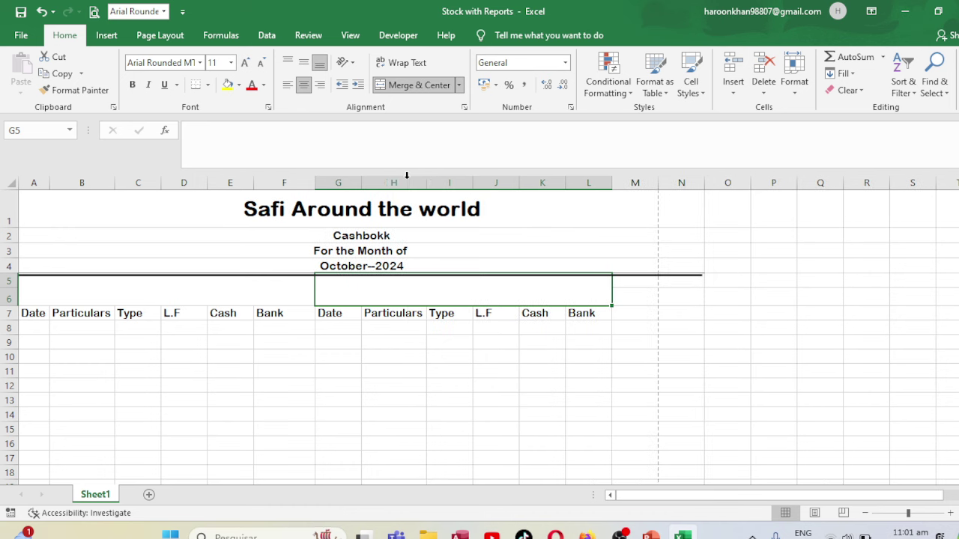
double_click(520, 183)
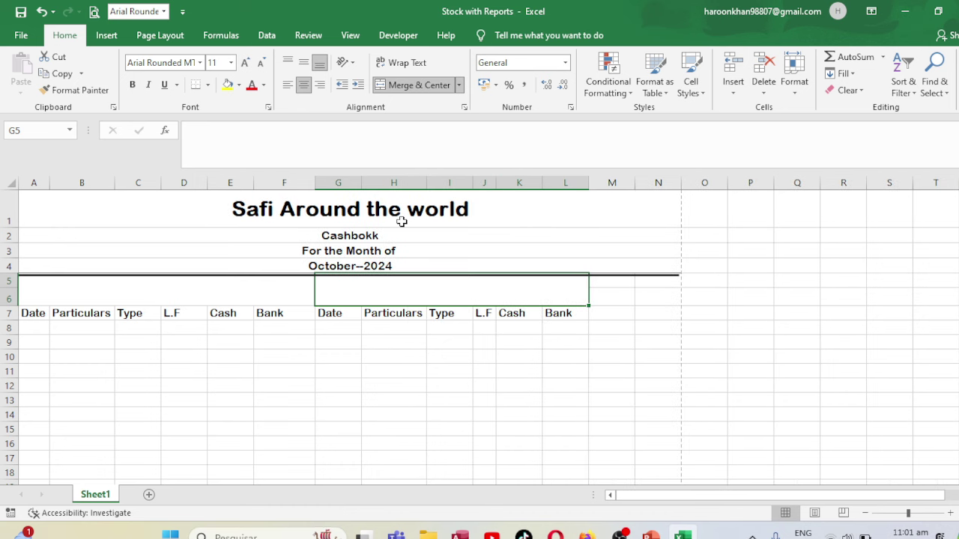
double_click(207, 183)
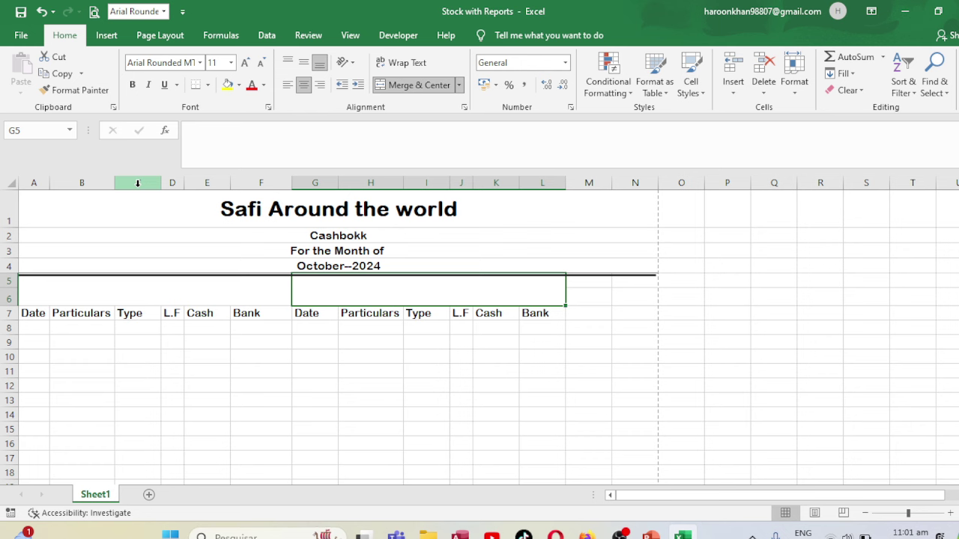
Widen columns B and H further and narrow column K.
left_click_drag(114, 183, 162, 183)
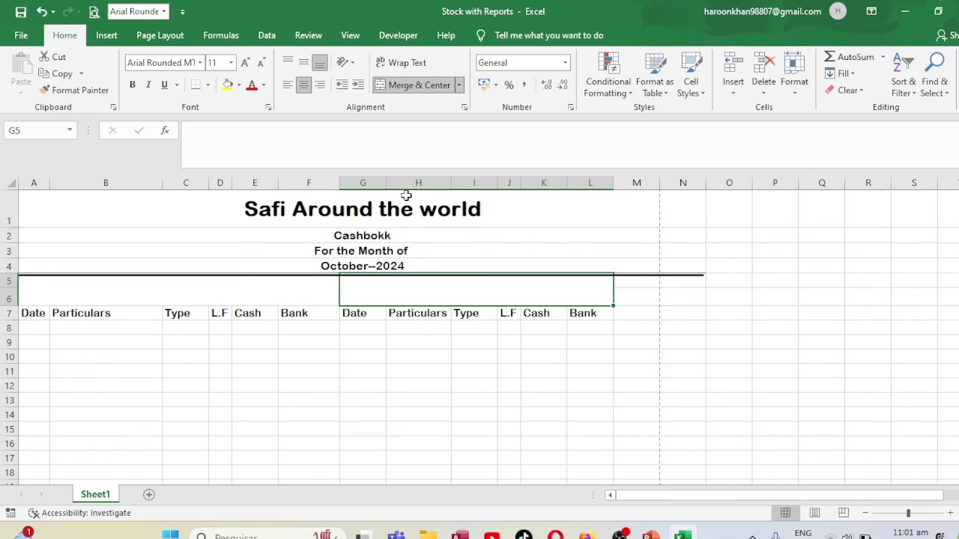
left_click_drag(451, 183, 517, 183)
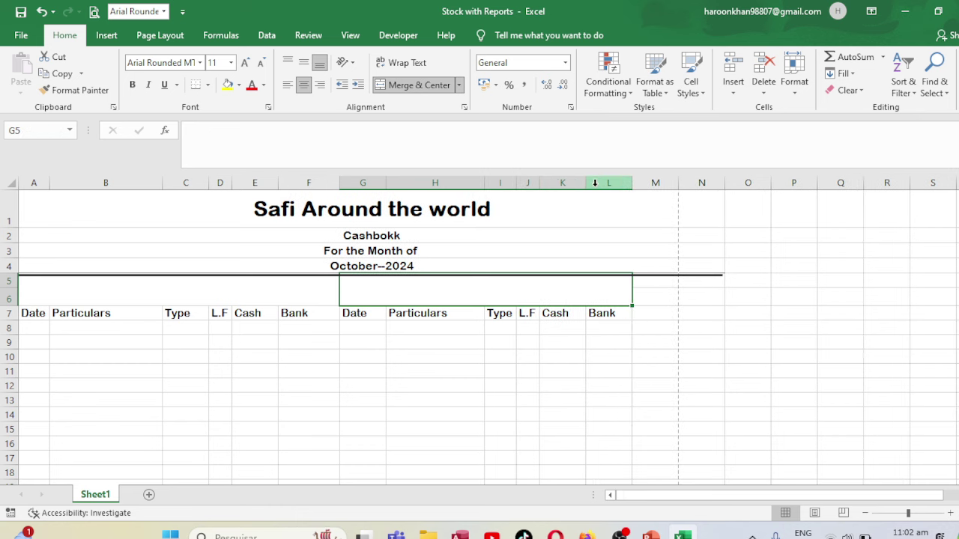
mouse_move(585, 183)
left_mouse_down()
mouse_move(573, 183)
mouse_move(607, 183)
left_mouse_up()
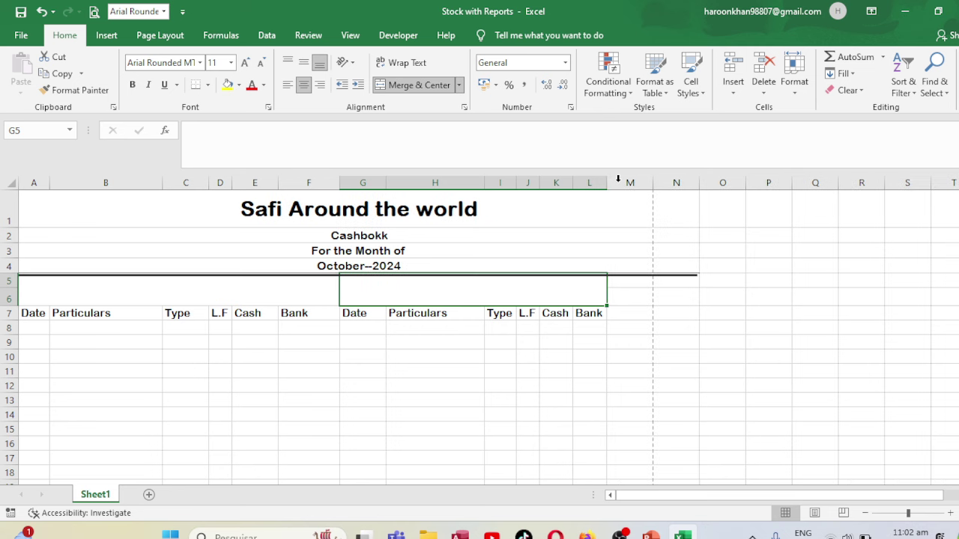
Autofit column F to its Bank heading and widen column L to match it.
left_click(330, 182)
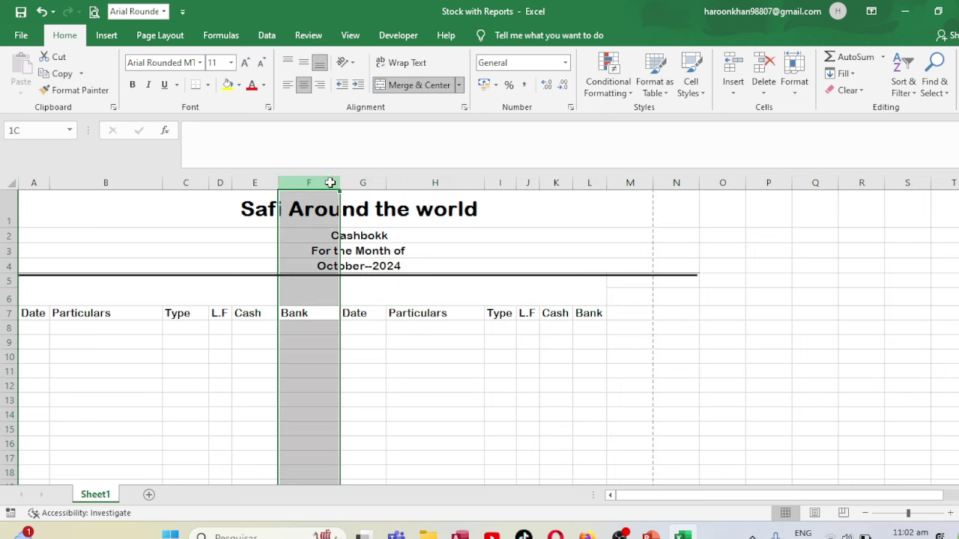
left_click(590, 182, "ctrl")
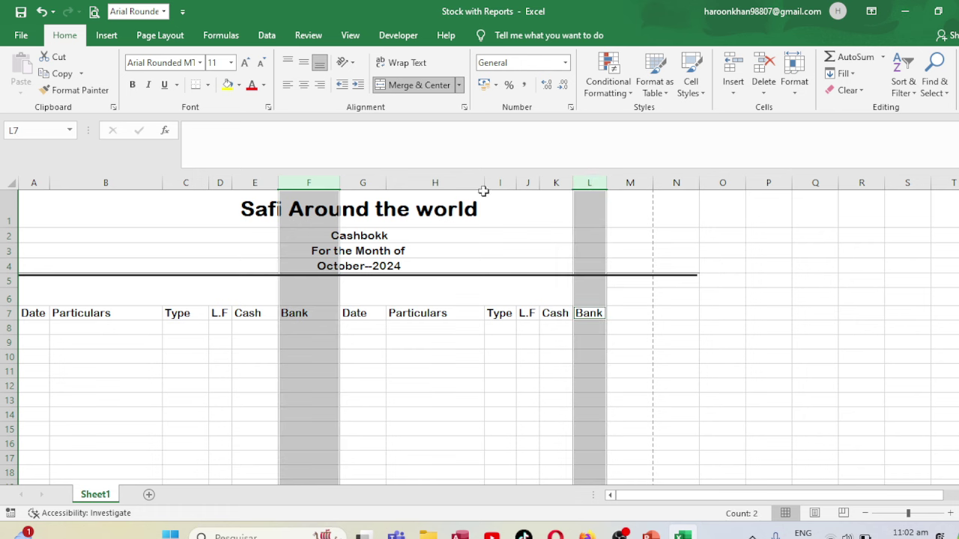
left_click(330, 183)
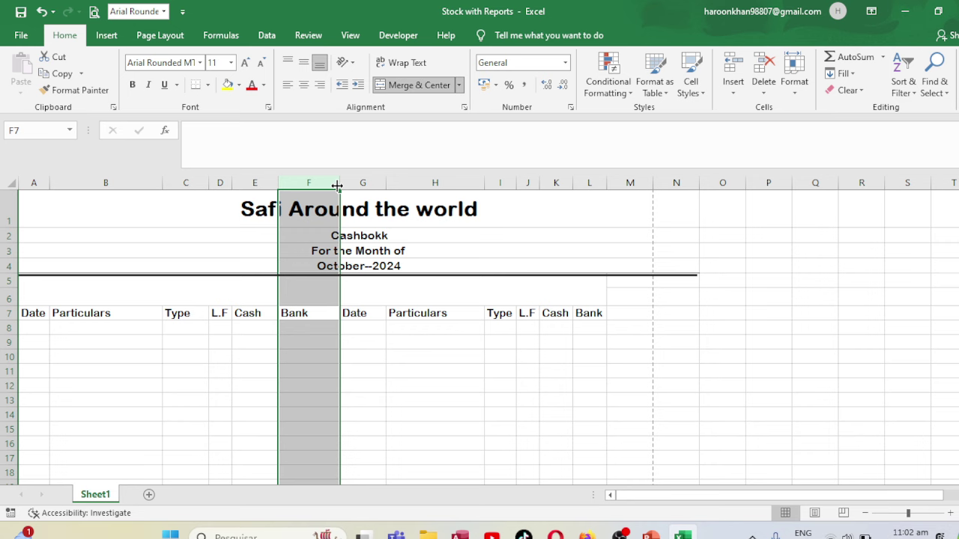
double_click(340, 183)
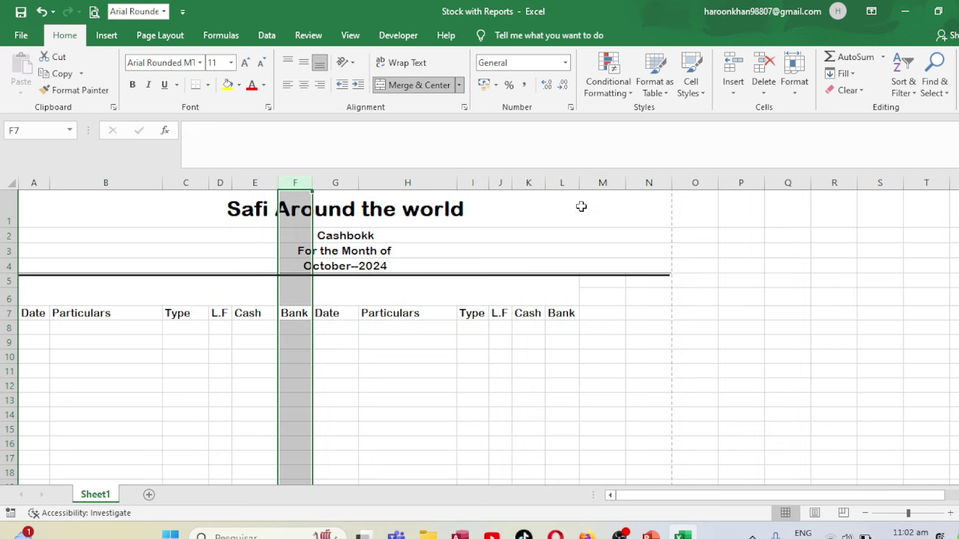
left_click(566, 180, "ctrl")
left_click_drag(580, 182, 594, 178)
left_click(595, 181)
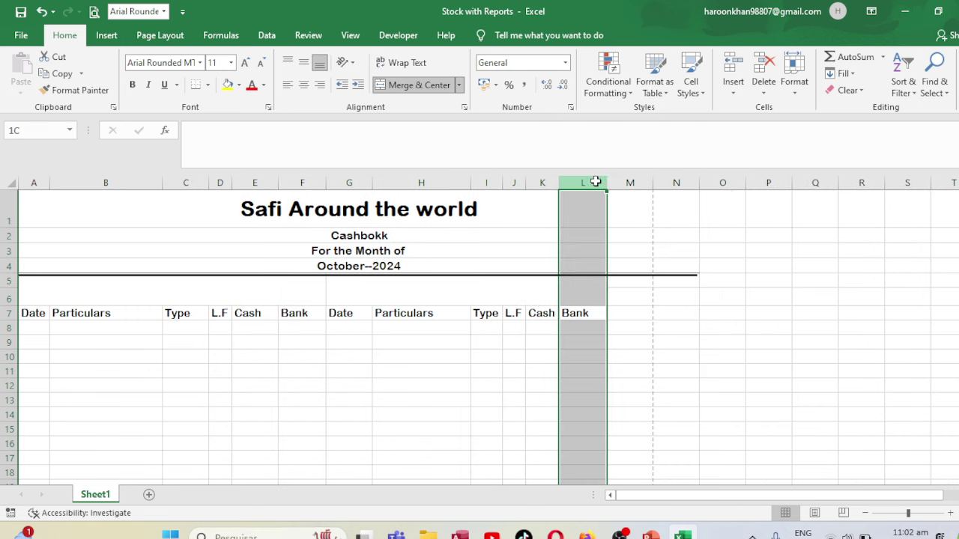
left_click(328, 289)
left_click(278, 315)
Make the row 7 column headings 12-point and centred.
left_click(6, 313)
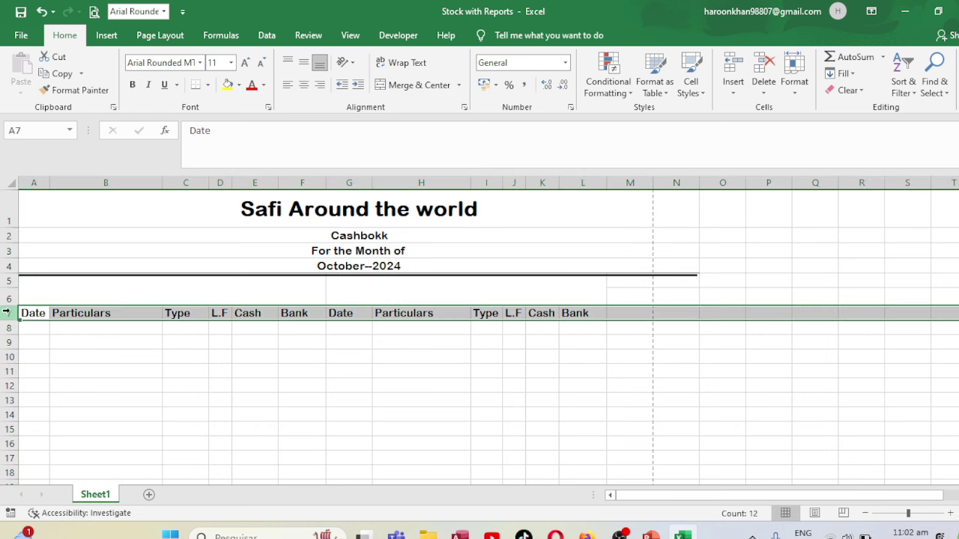
key("ctrl+shift+Down")
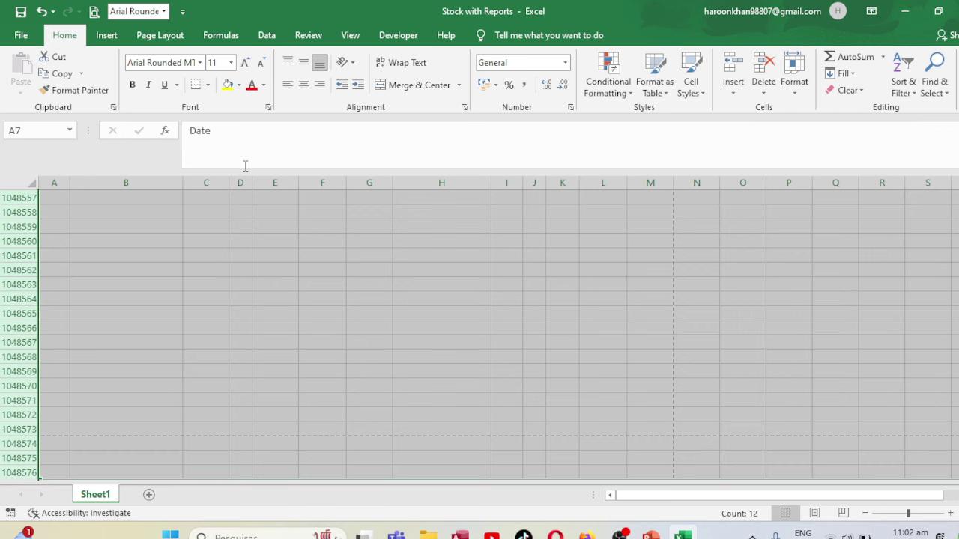
left_click(245, 62)
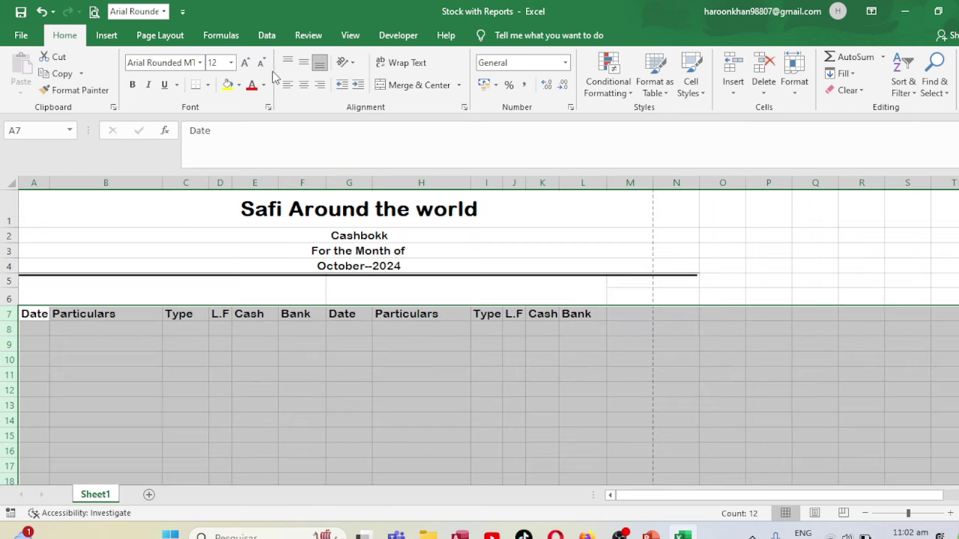
left_click(309, 86)
Reduce the print scale to 95% on Page Layout.
left_click(119, 357)
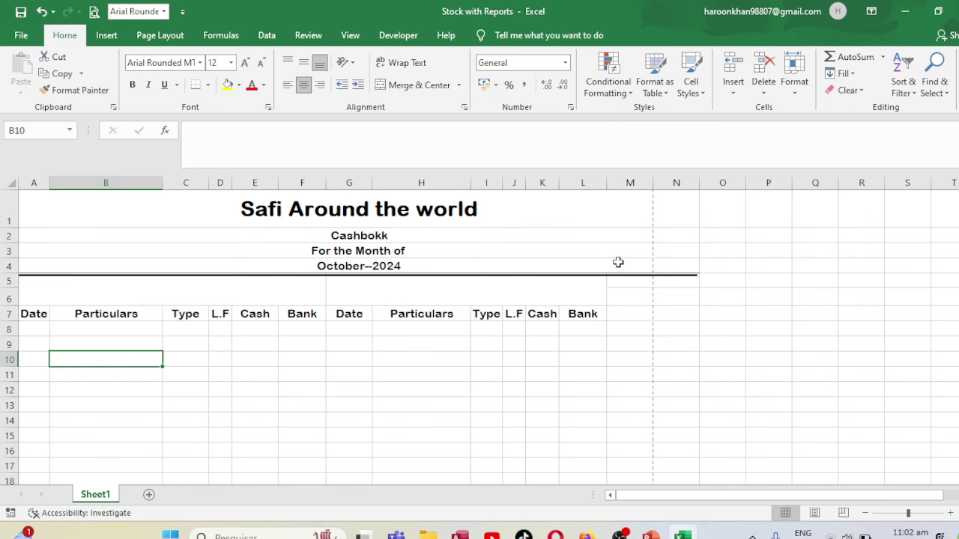
left_click(161, 35)
left_click(456, 94)
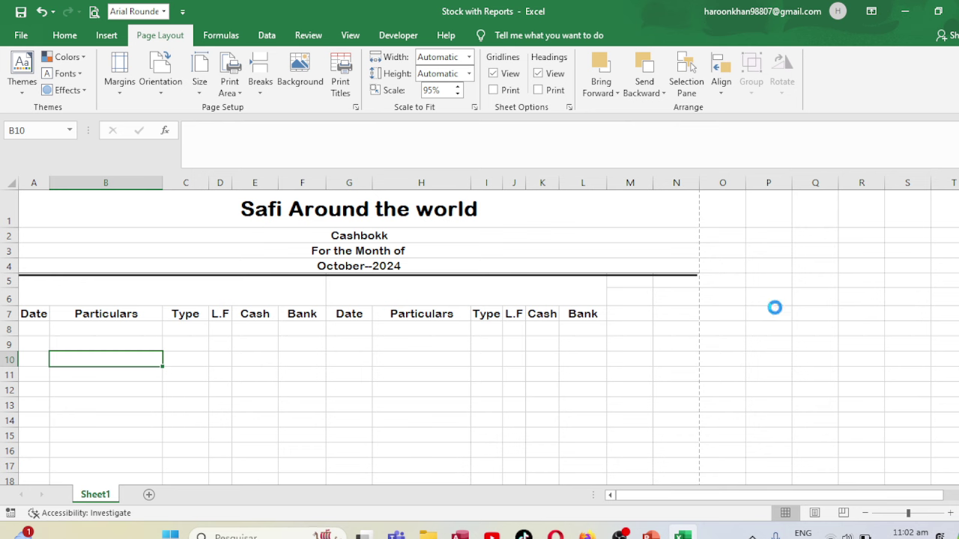
Lengthen the divider line under the title to the page edge and check the print preview.
left_click(686, 275)
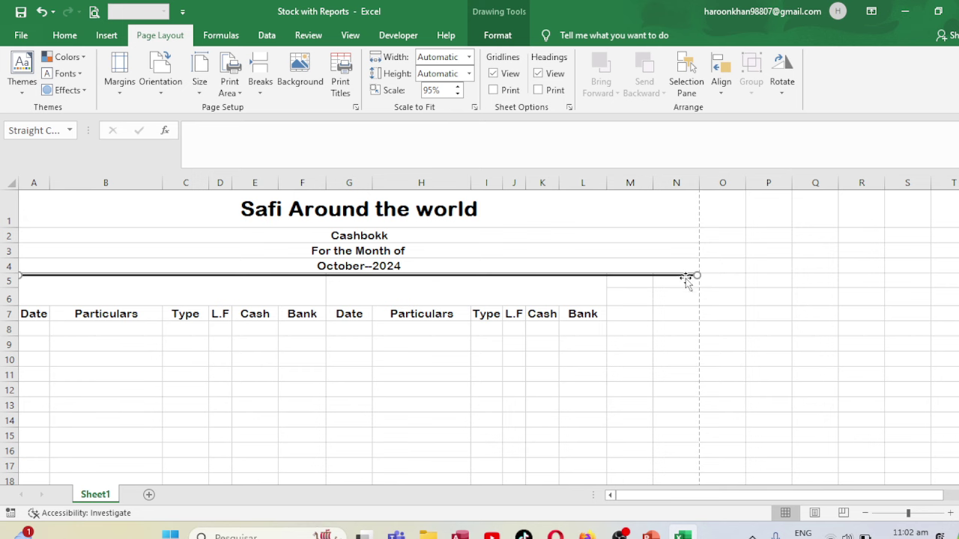
left_click_drag(696, 275, 699, 275)
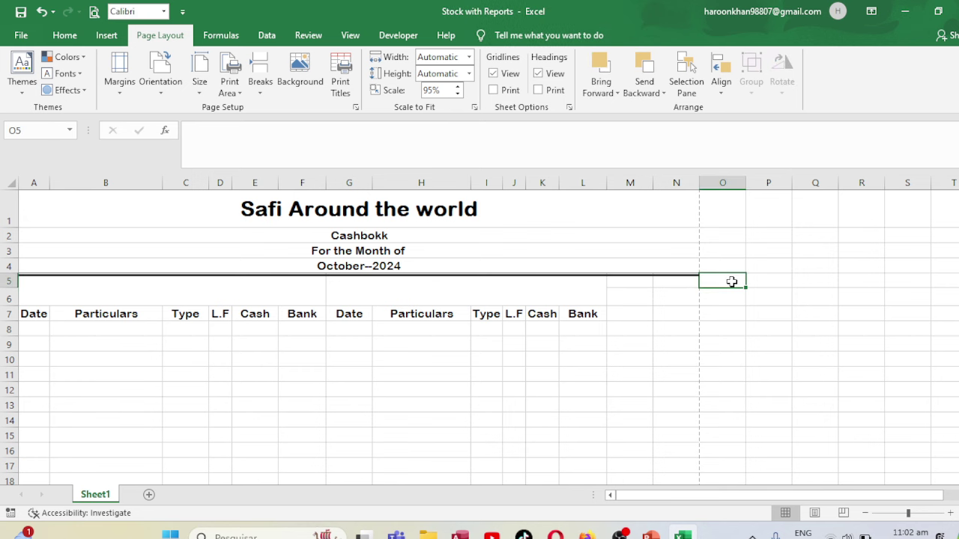
key("ctrl+p")
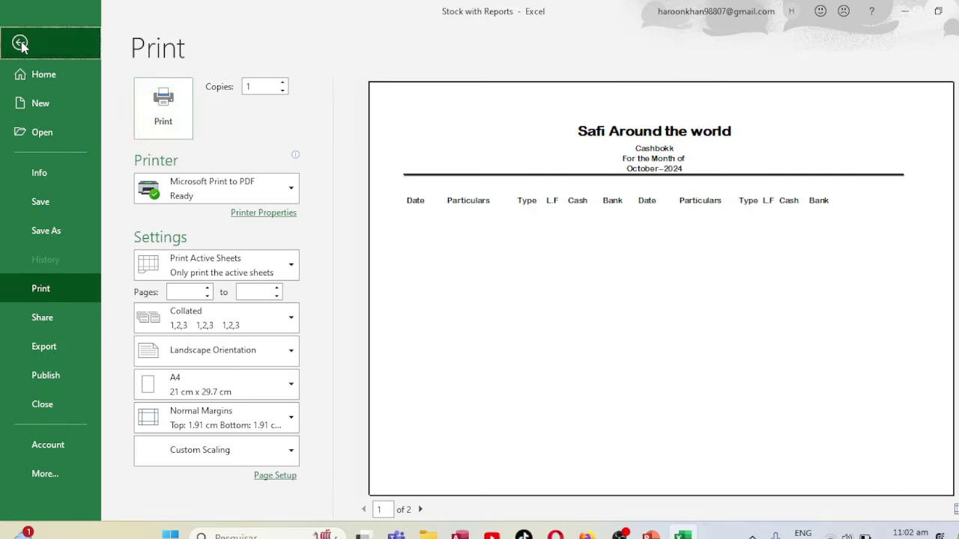
left_click(20, 43)
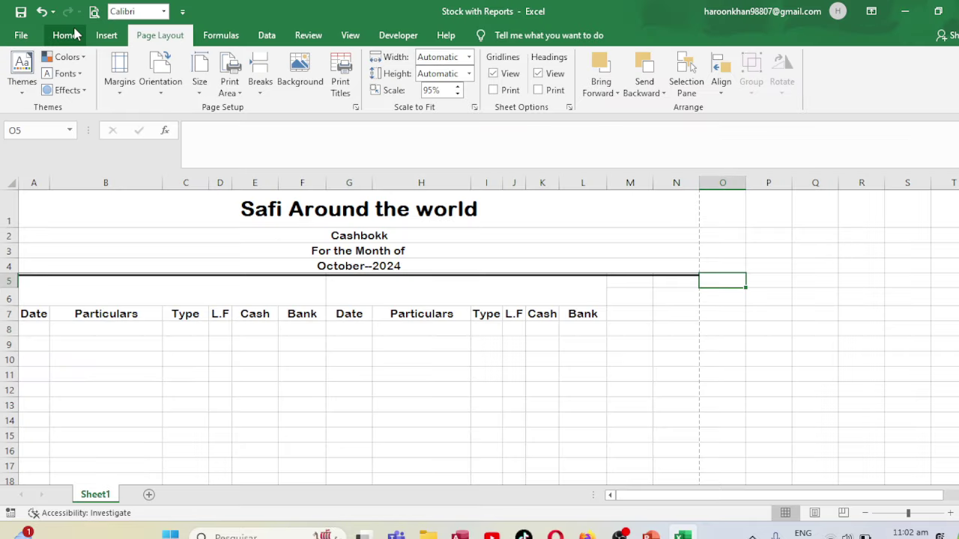
Set the left, right, top, bottom and header margins to 0 cm in Page Setup.
left_click(95, 13)
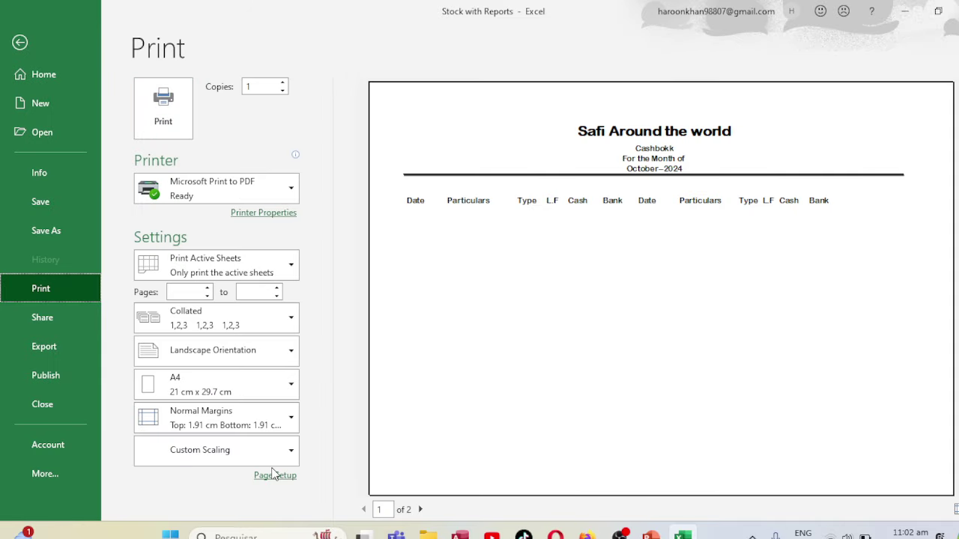
left_click(266, 475)
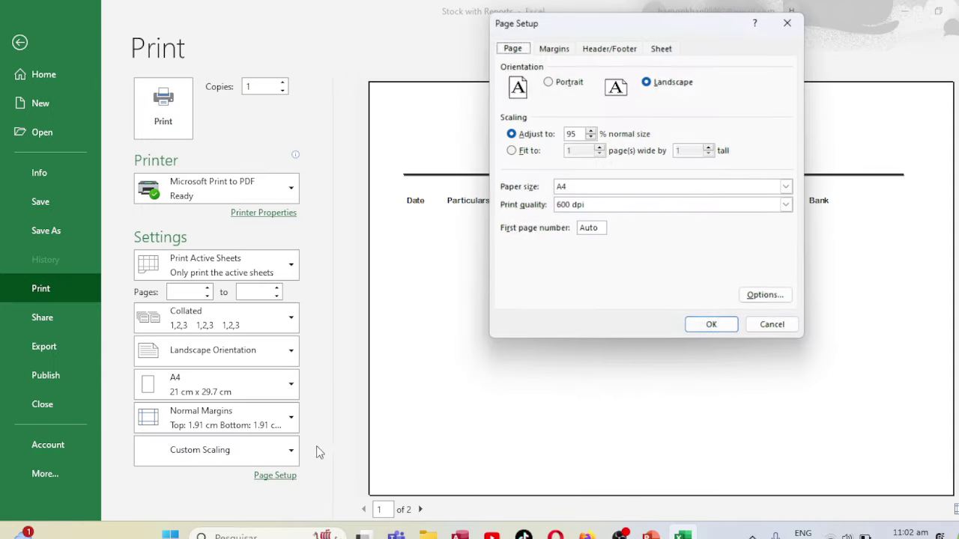
left_click(554, 48)
left_click(584, 152)
type("0")
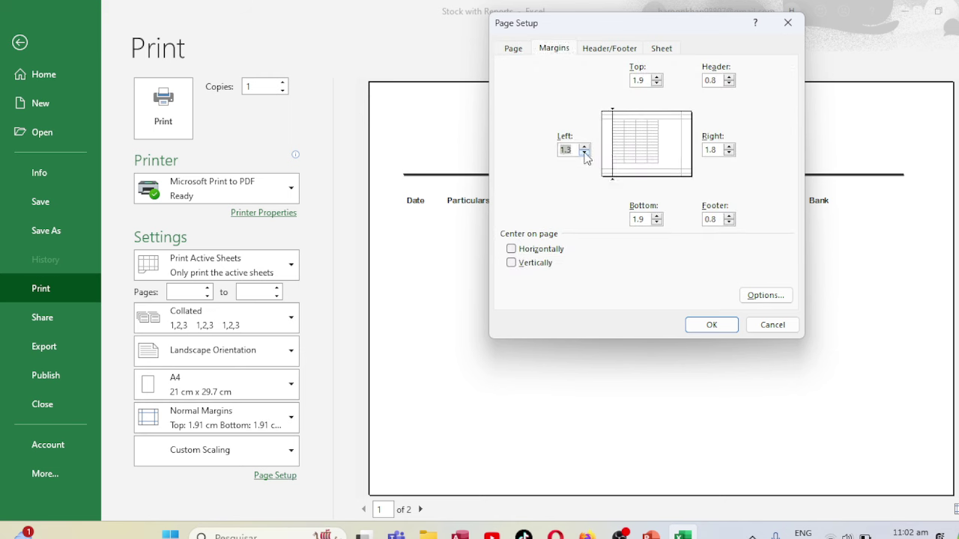
left_click(657, 217)
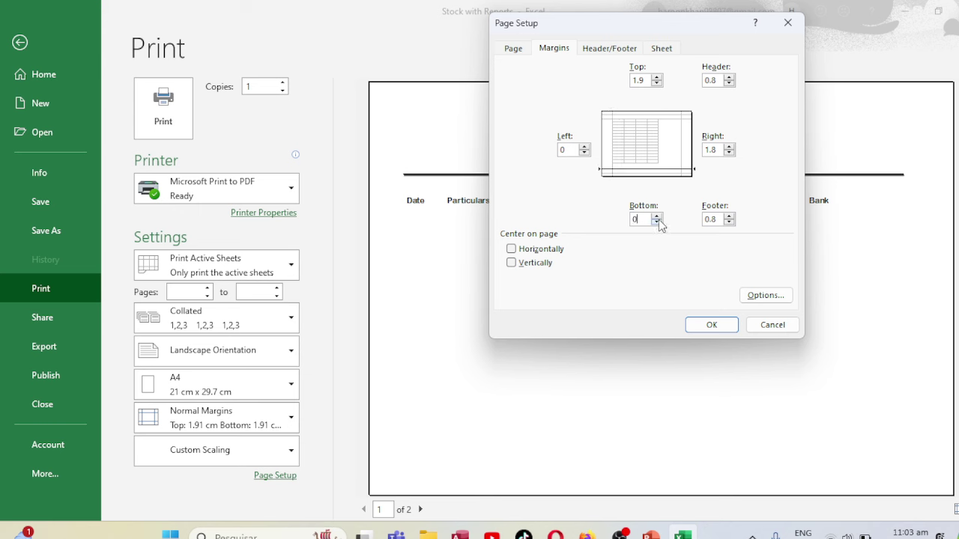
left_click(730, 222)
type("0")
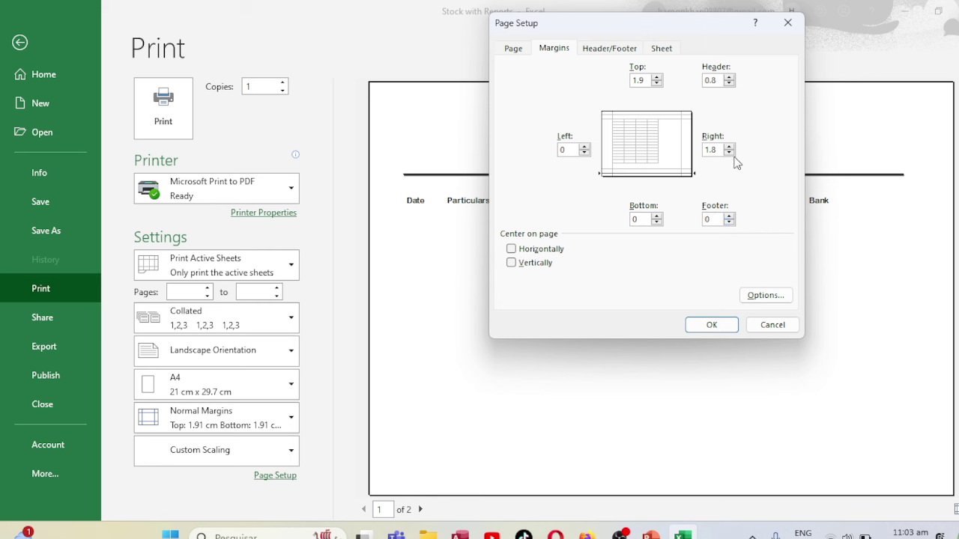
left_click(729, 153)
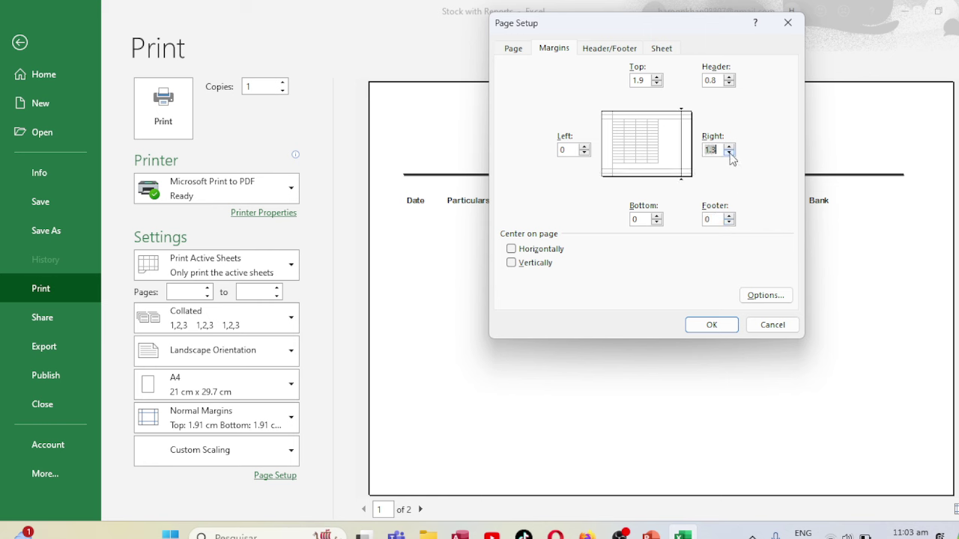
left_click(732, 84)
left_click(657, 84)
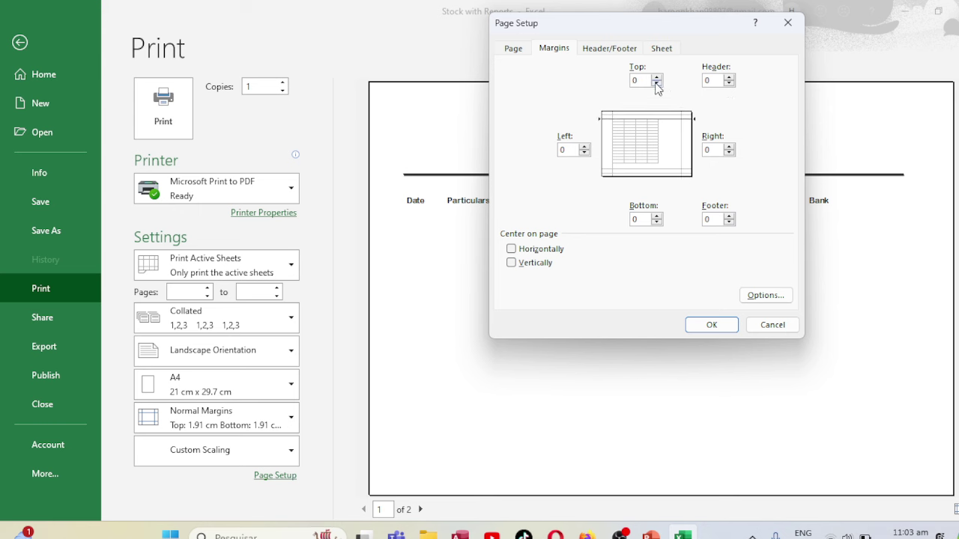
left_click(711, 325)
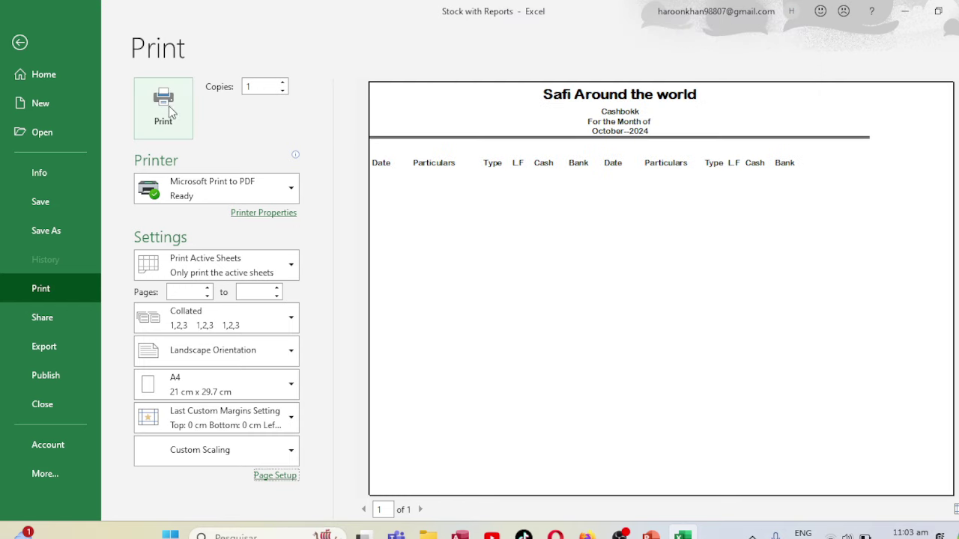
left_click(20, 42)
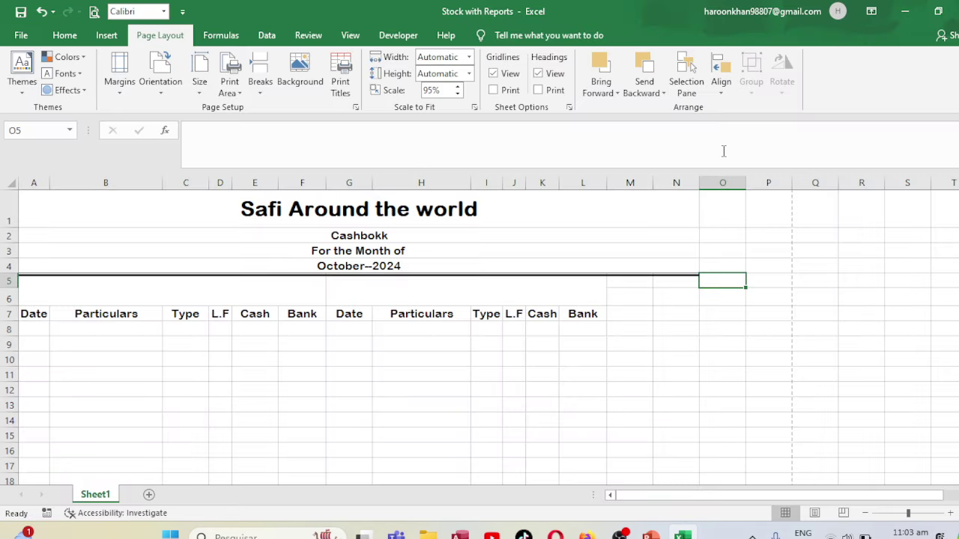
Restore the print scale to 100% and widen columns B, H, A and G.
left_click(458, 87)
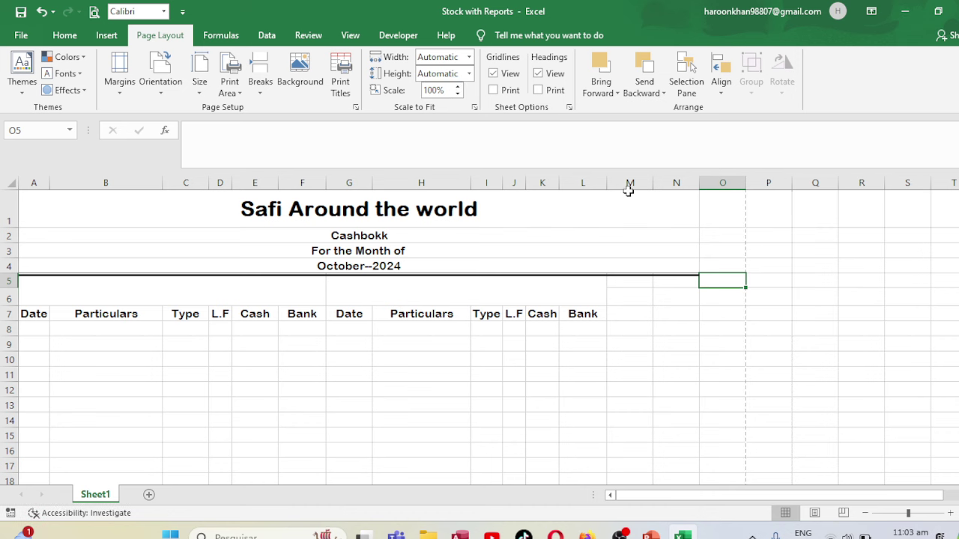
left_click_drag(159, 180, 214, 186)
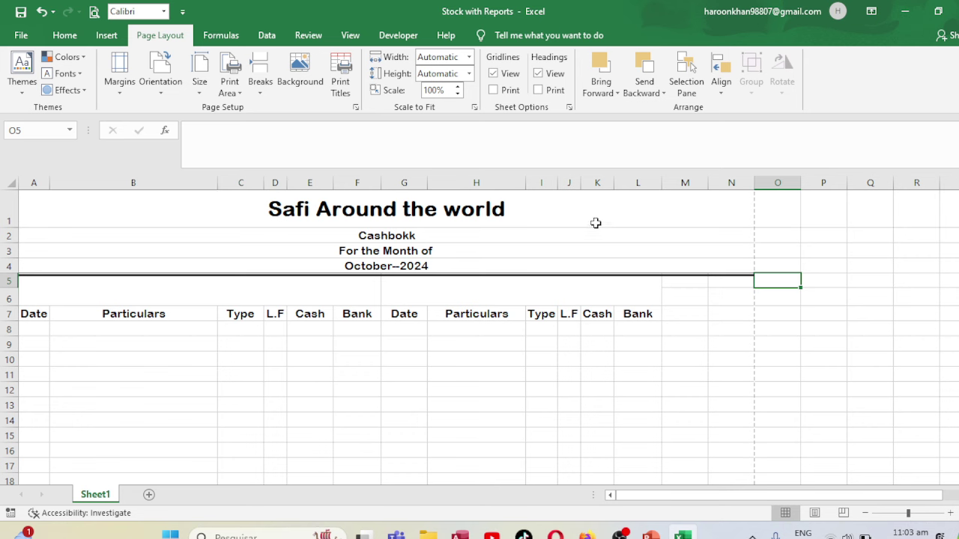
left_click_drag(526, 180, 554, 182)
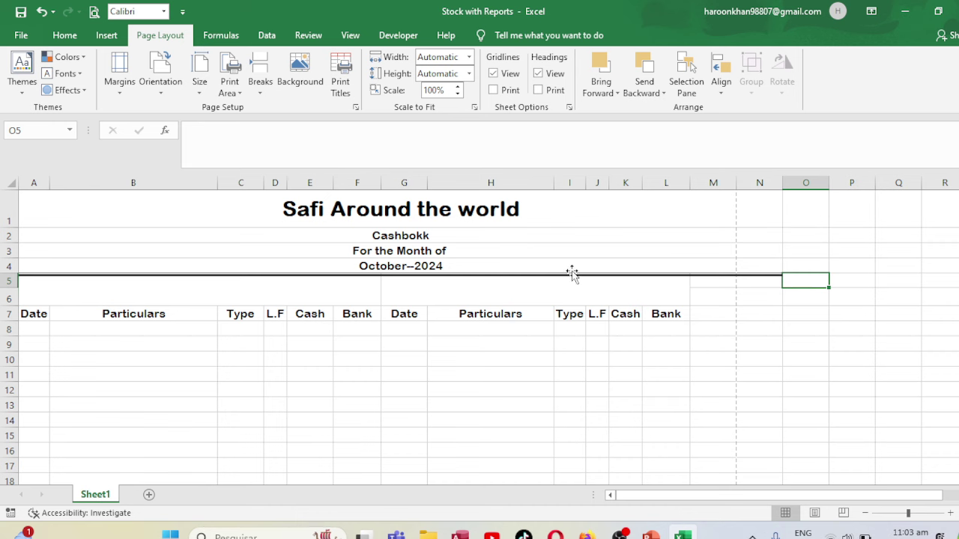
left_click_drag(49, 182, 66, 183)
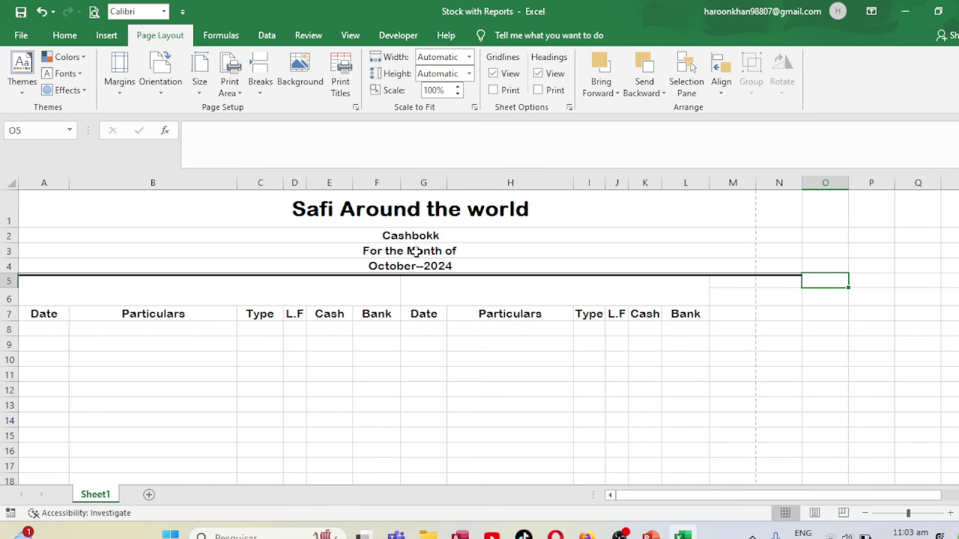
left_click_drag(447, 183, 466, 183)
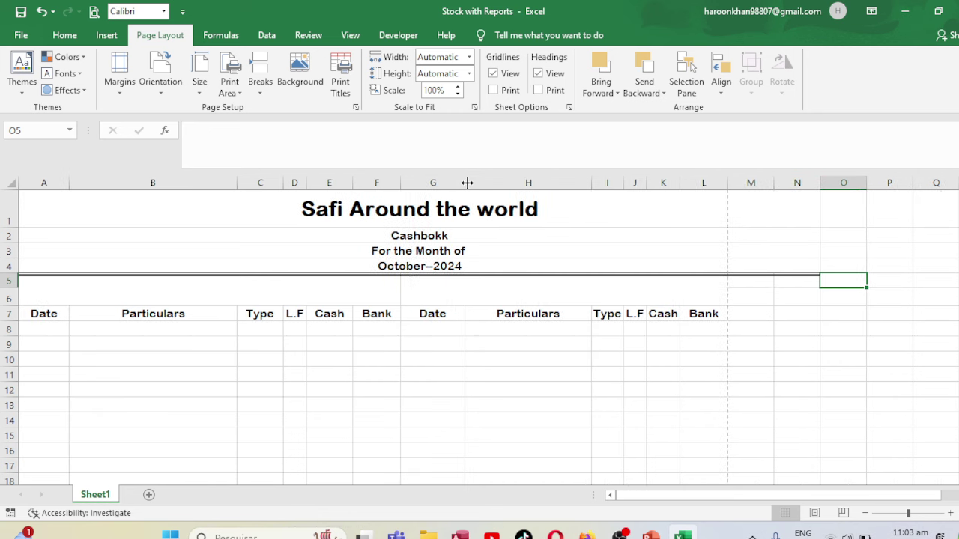
left_click_drag(467, 183, 472, 183)
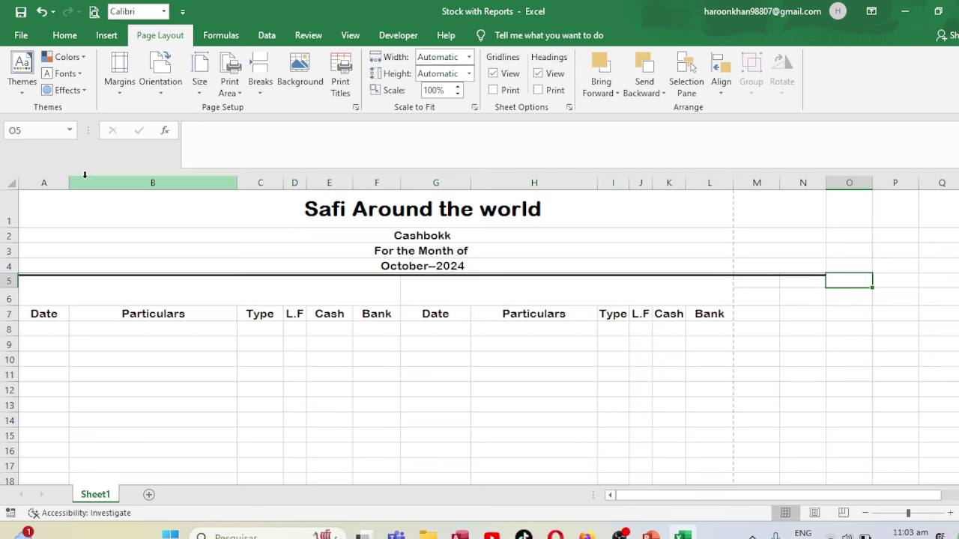
left_click_drag(64, 181, 78, 180)
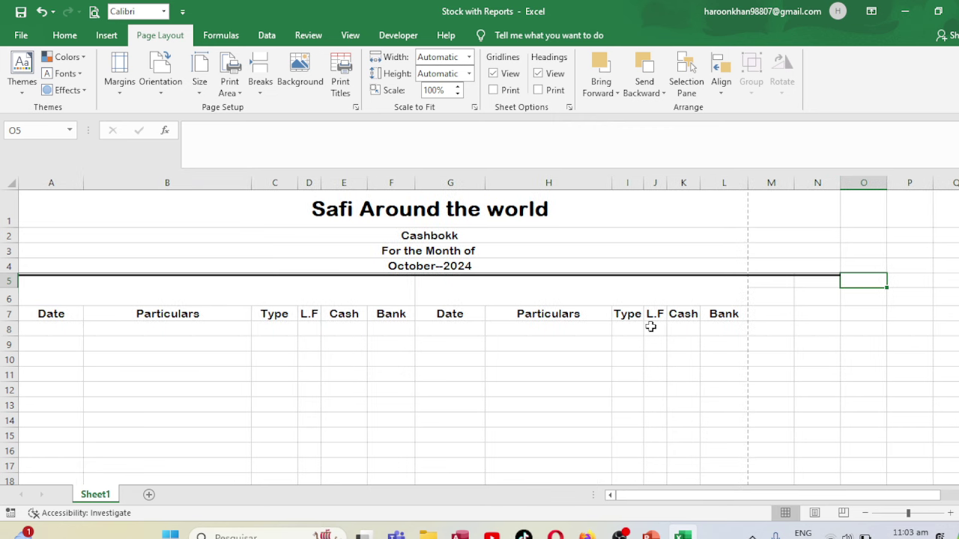
Widen columns L, F and I and check the print preview.
left_click_drag(747, 180, 756, 181)
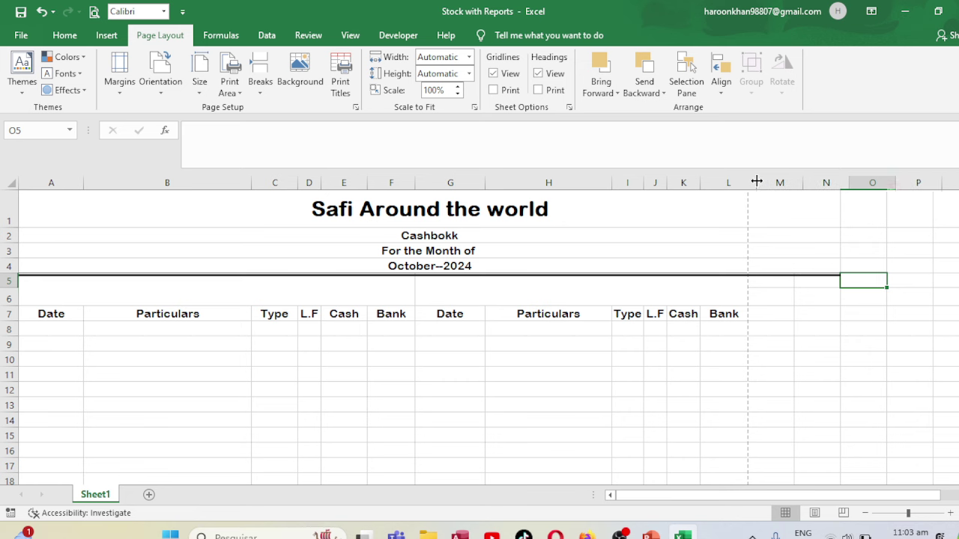
left_click_drag(415, 181, 424, 183)
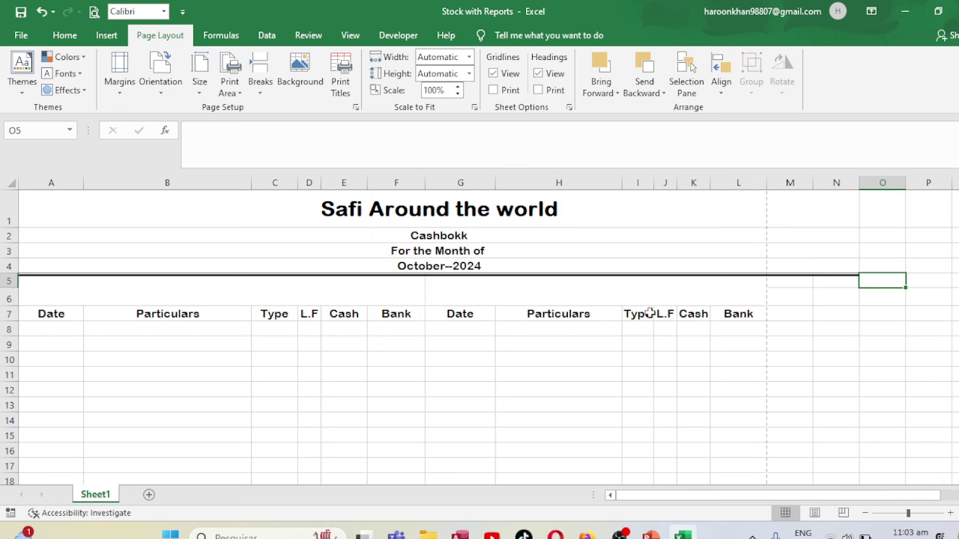
left_click_drag(654, 182, 660, 183)
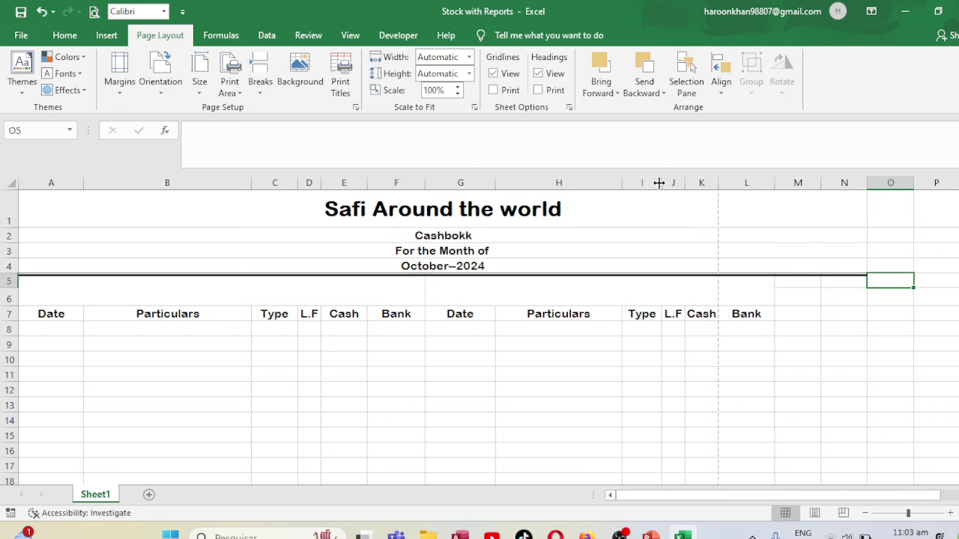
key("ctrl+p")
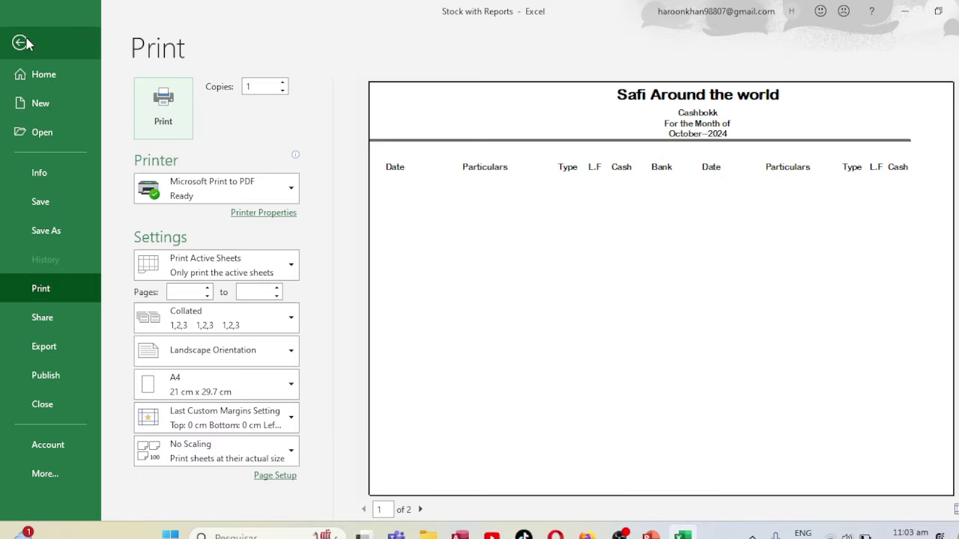
left_click(29, 44)
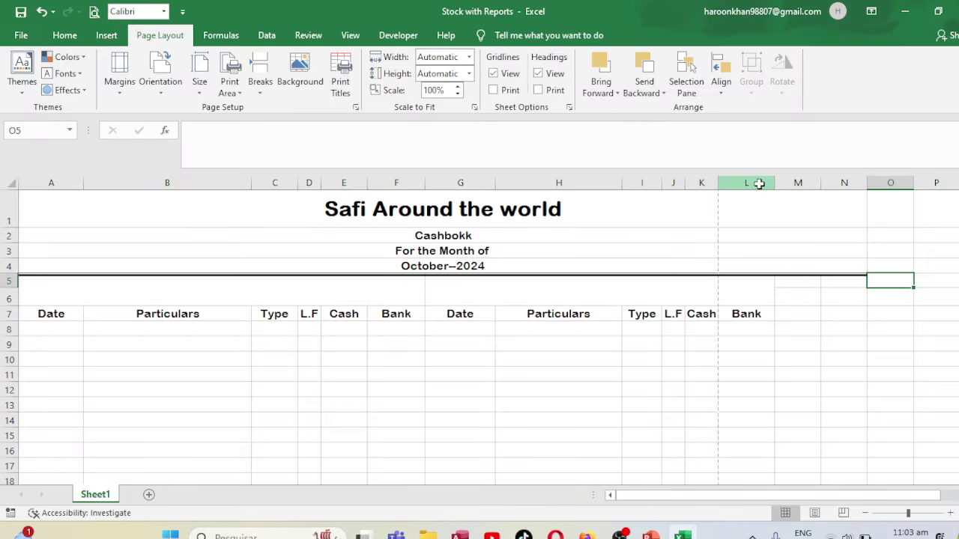
left_click(759, 183)
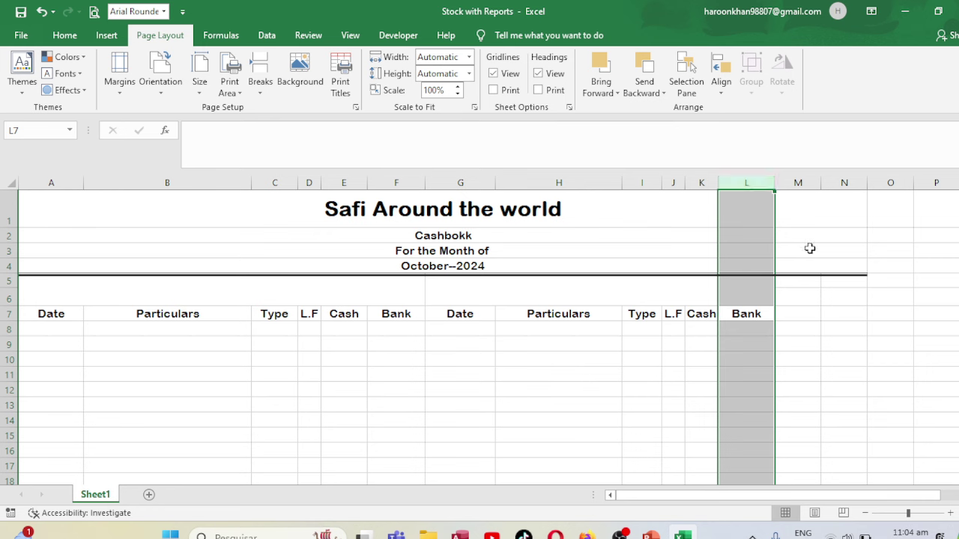
Lower the print scale to 90%, narrow column N and widen column J.
left_click(810, 248)
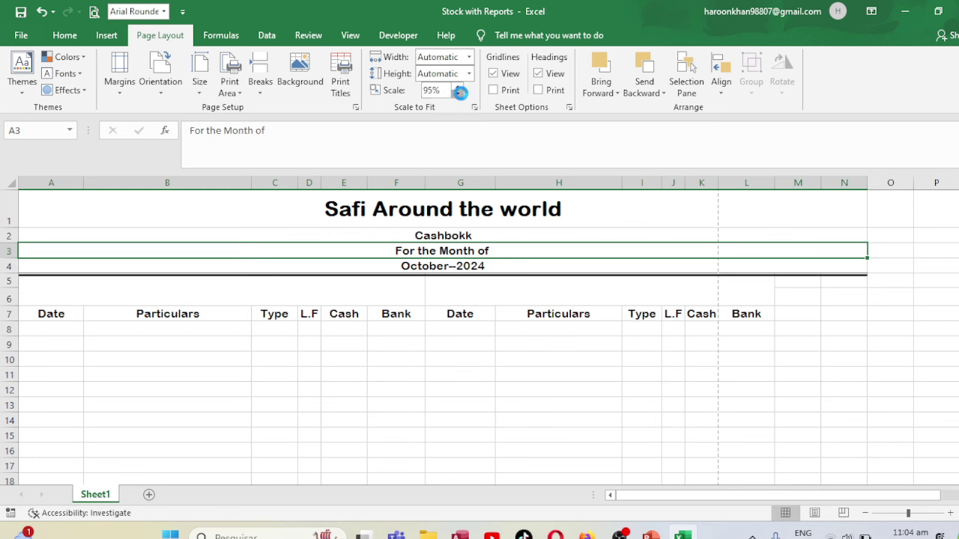
left_click(457, 93)
left_click_drag(870, 181, 840, 183)
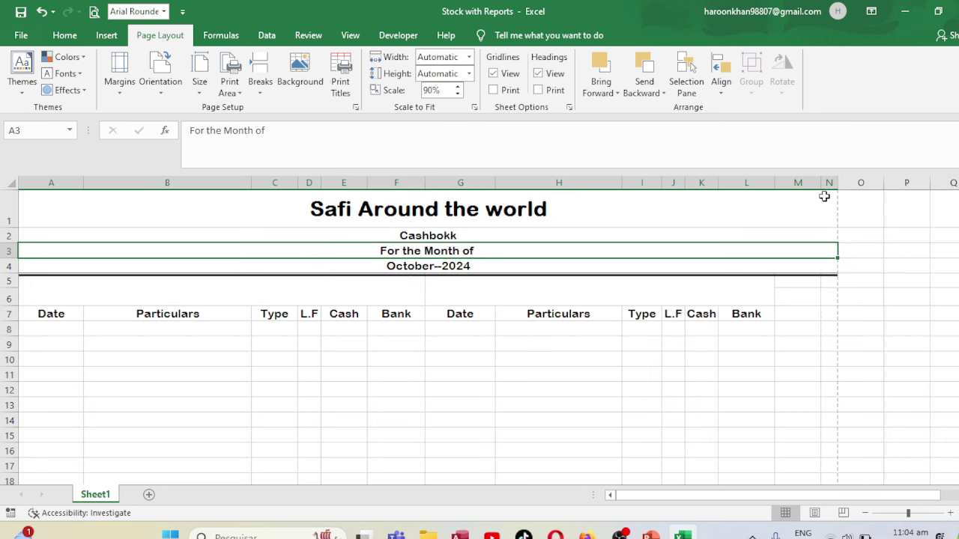
left_click(800, 212)
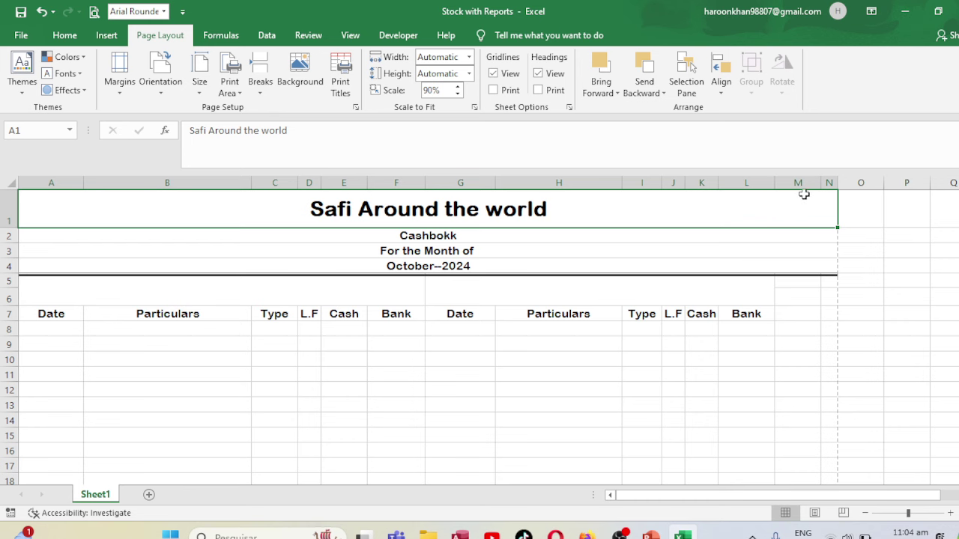
mouse_move(685, 182)
left_mouse_down()
mouse_move(696, 182)
mouse_move(639, 182)
mouse_move(650, 182)
left_mouse_up()
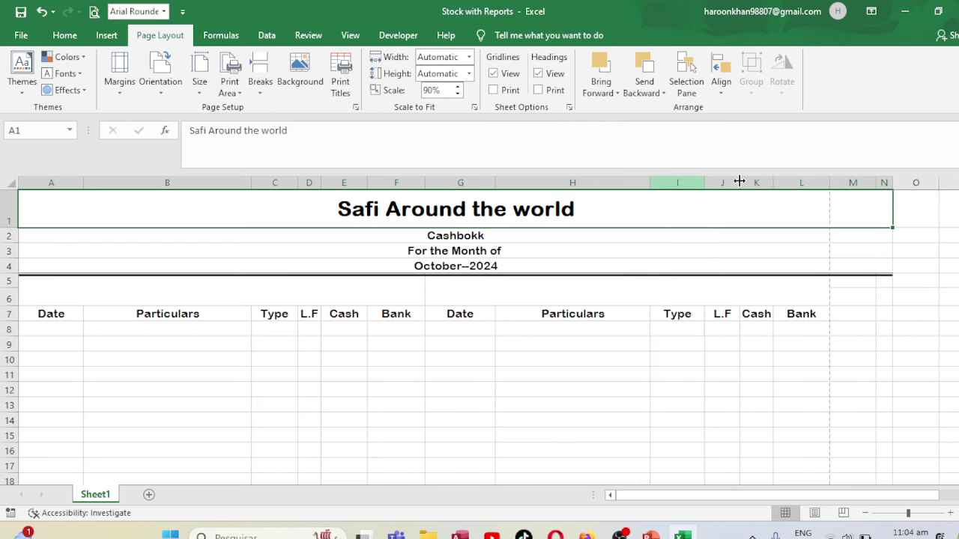
Delete the empty column M and check the print preview.
left_click(857, 182)
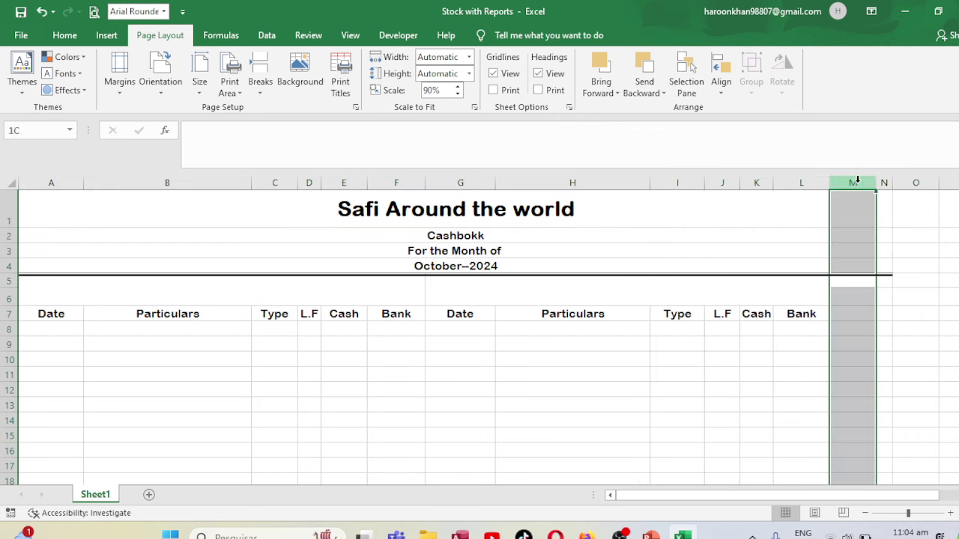
left_click(71, 36)
left_click(763, 66)
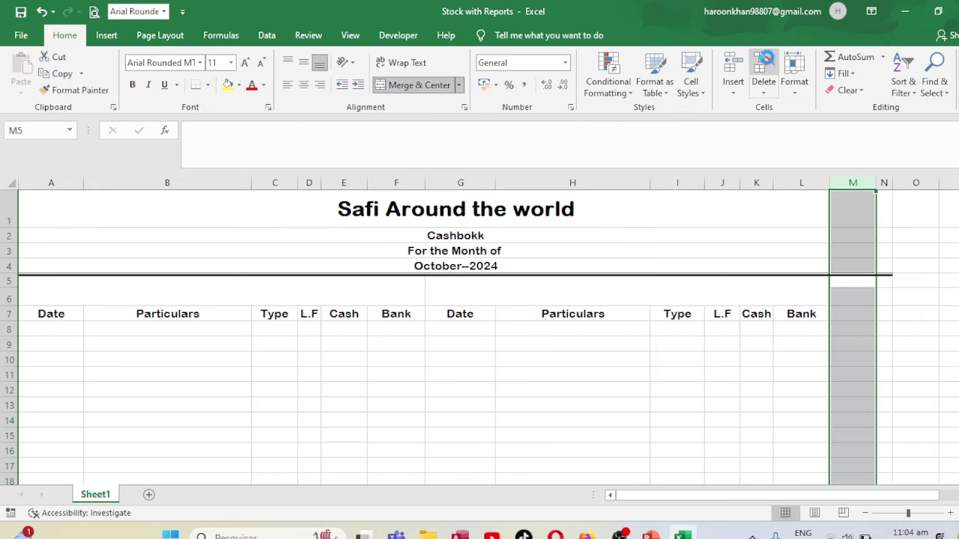
left_click(920, 256)
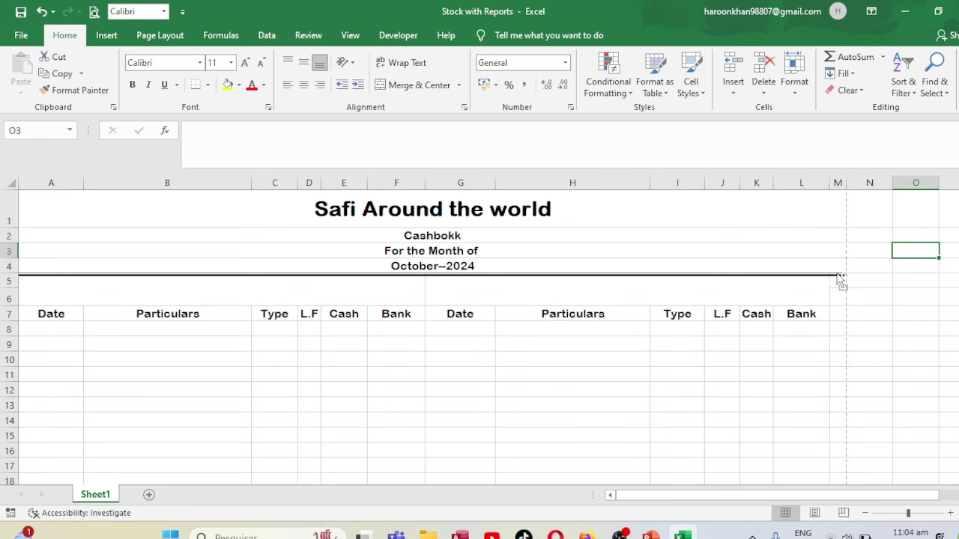
key("ctrl+p")
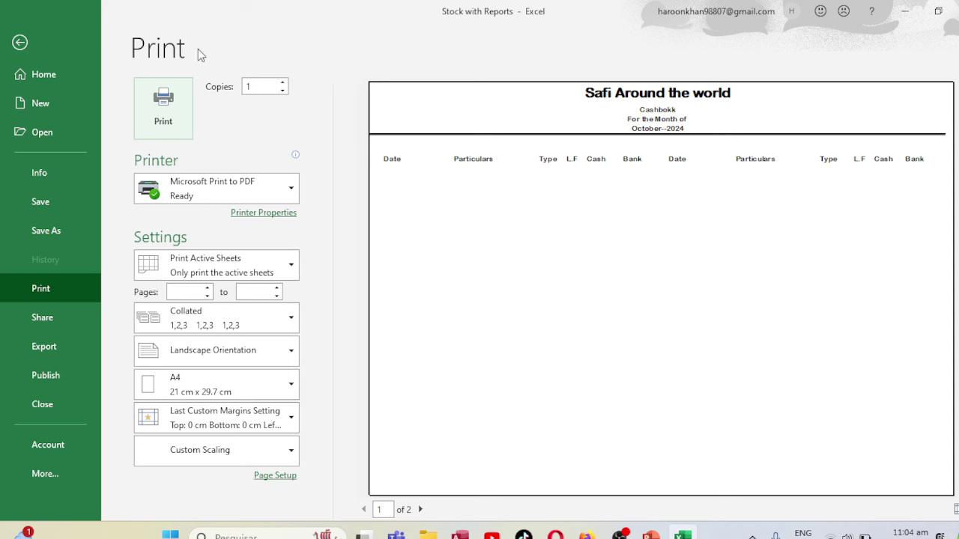
left_click(20, 42)
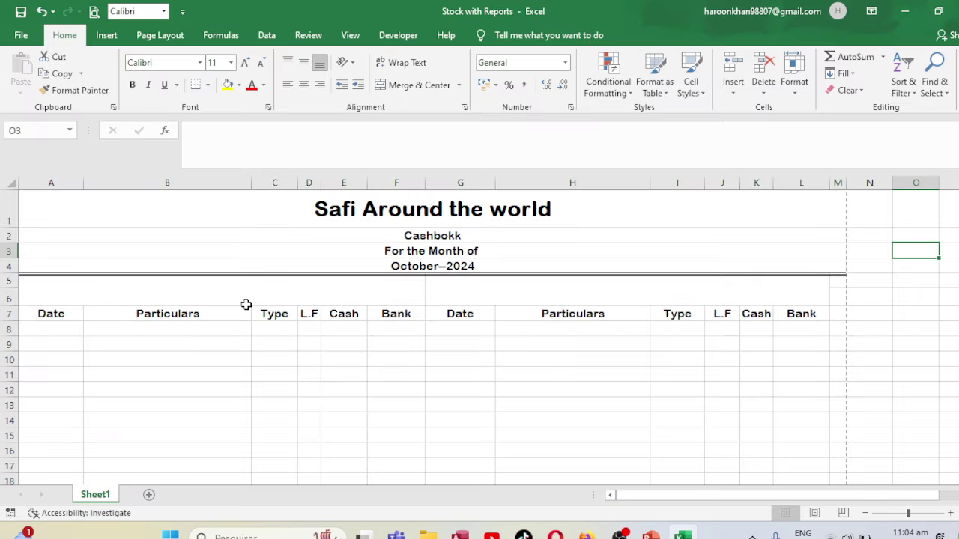
Enter 'Receipt' and 'Payment' in the merged cells above each section's headings.
left_click(229, 290)
type("R")
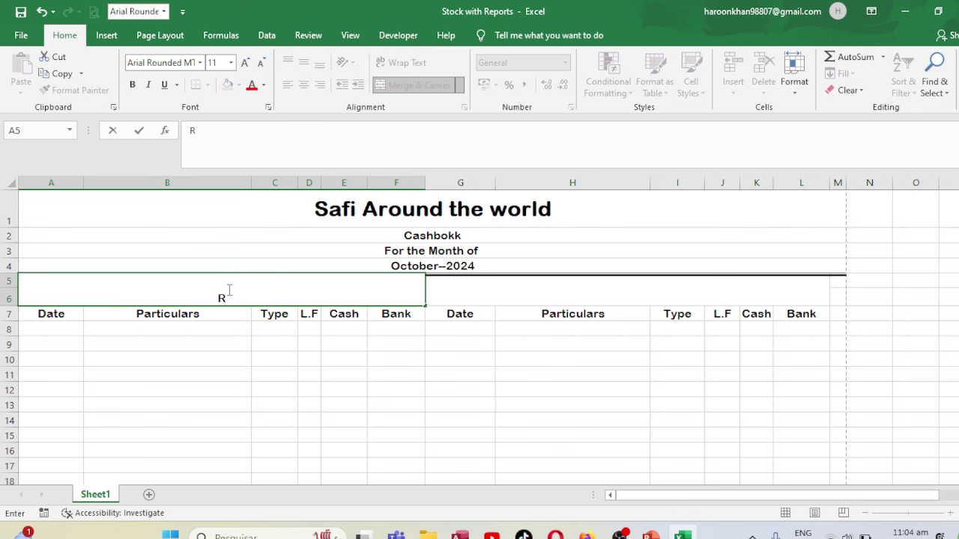
type("eceipt")
key("Tab")
type("Paymen")
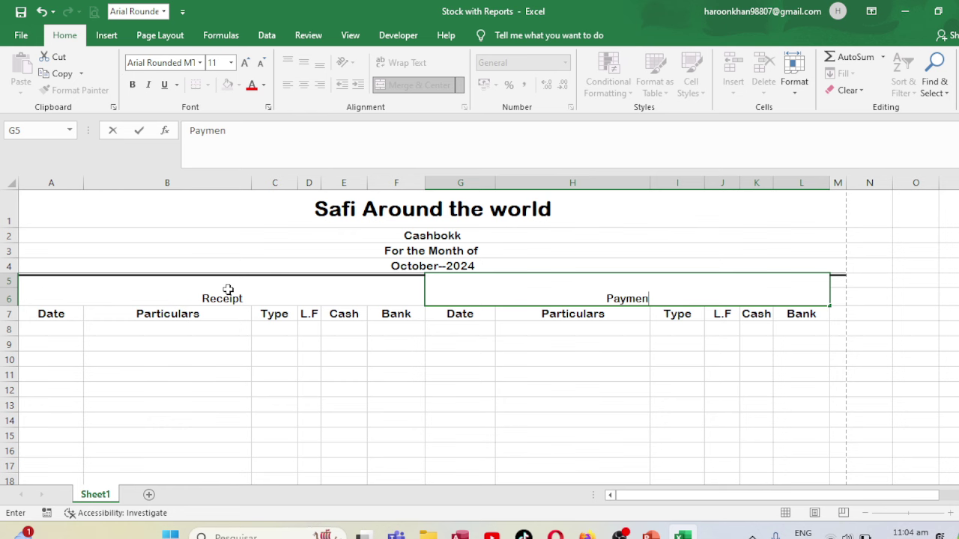
type("t")
key("ctrl+Return")
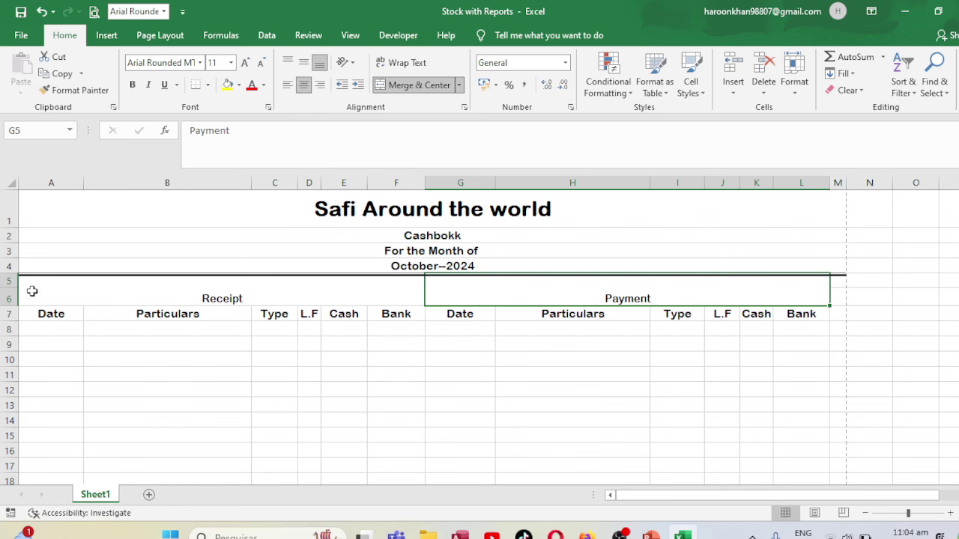
Middle-align the labels in rows 5–6 and raise their font size to 16.
left_click_drag(6, 277, 6, 292)
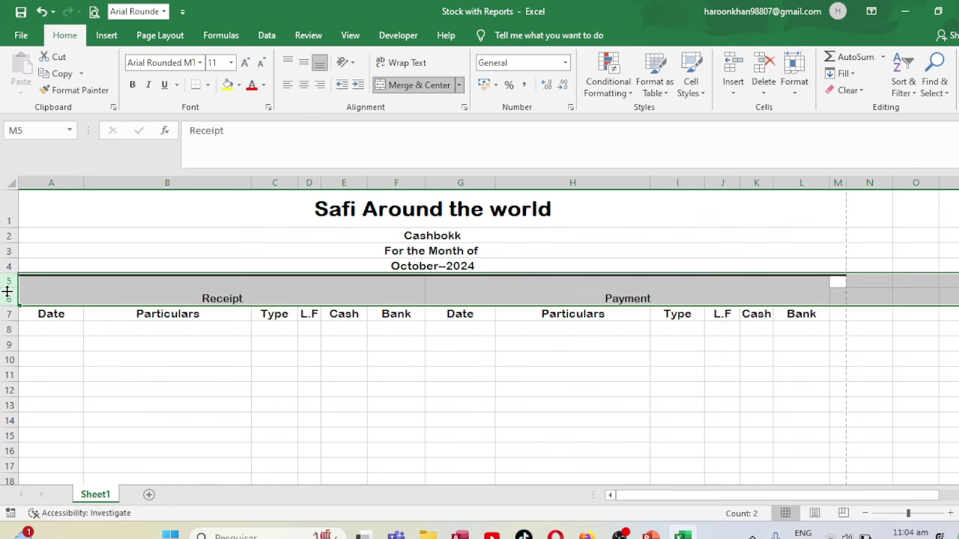
left_click(304, 62)
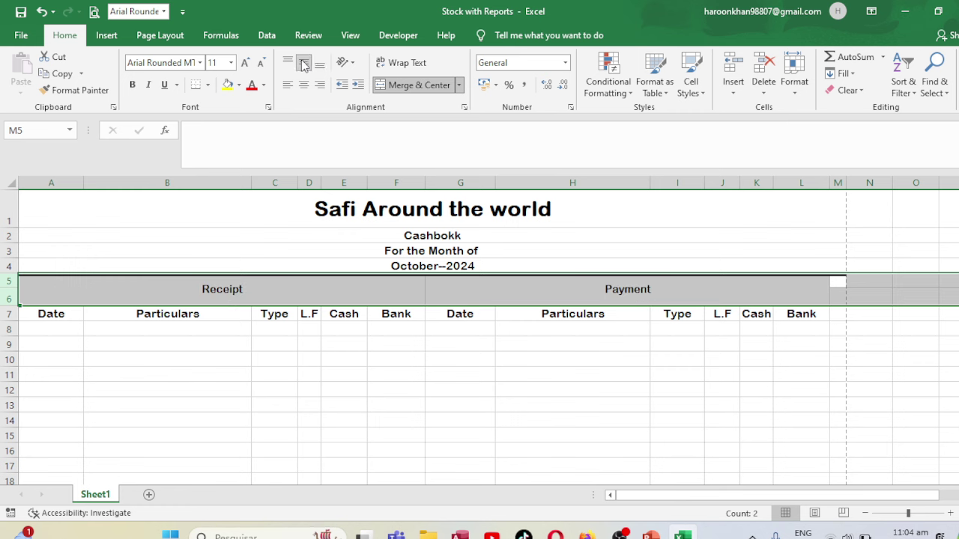
double_click(244, 63)
left_click(244, 63)
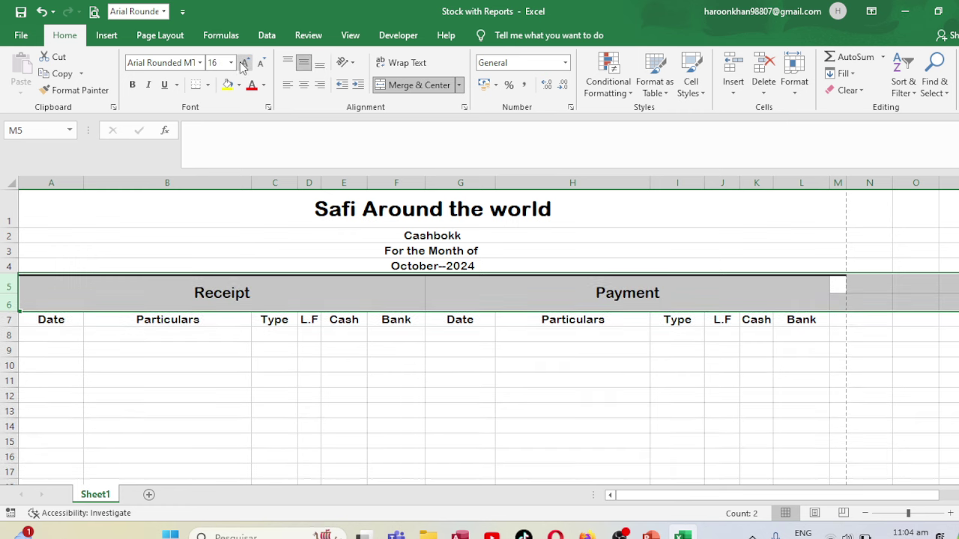
left_click(286, 353)
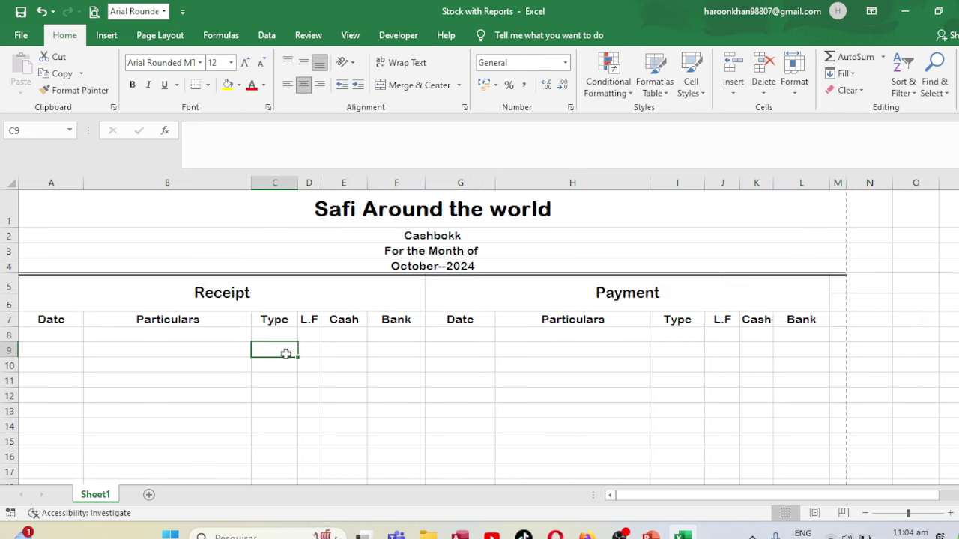
left_click(452, 300)
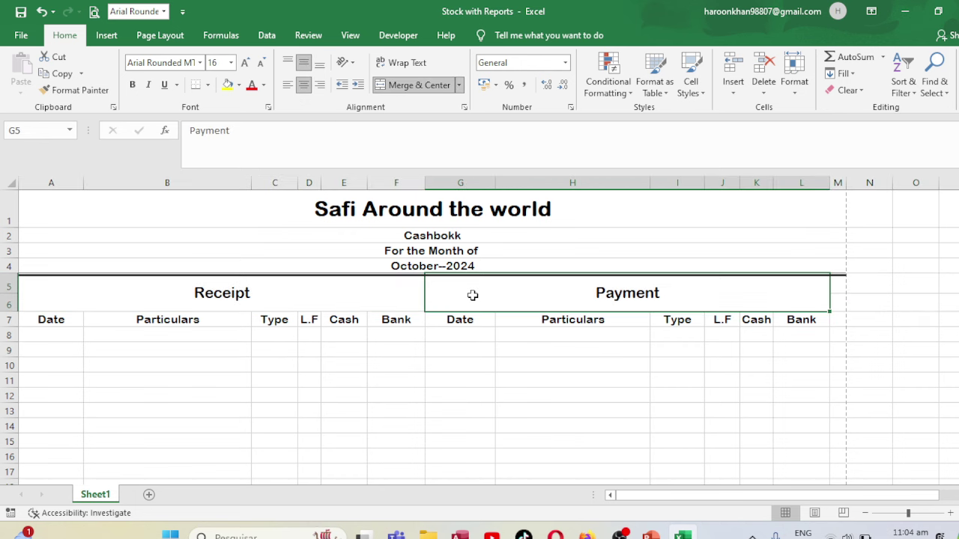
right_click(480, 413)
Draw a thick vertical border between columns F and G down the entry area.
key("Escape")
left_click_drag(479, 306, 467, 454)
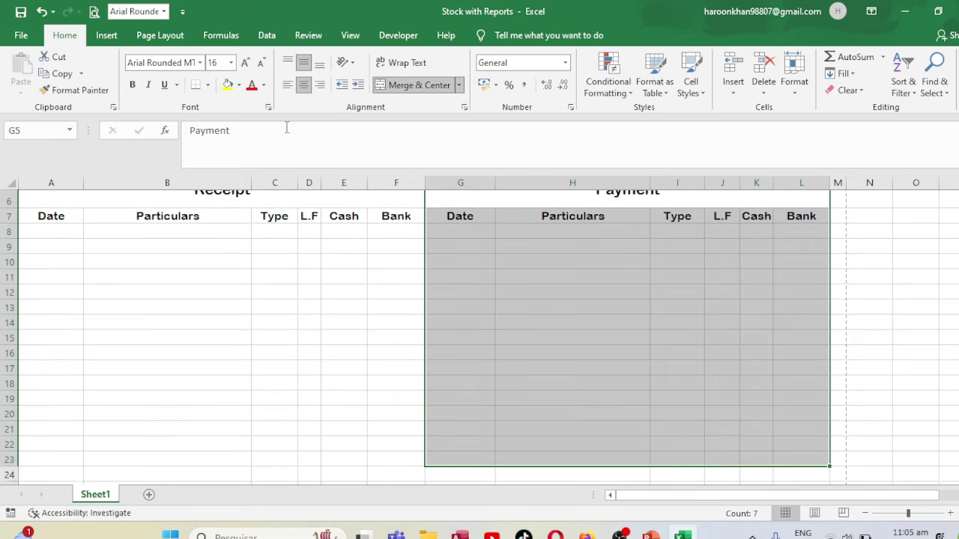
left_click(208, 84)
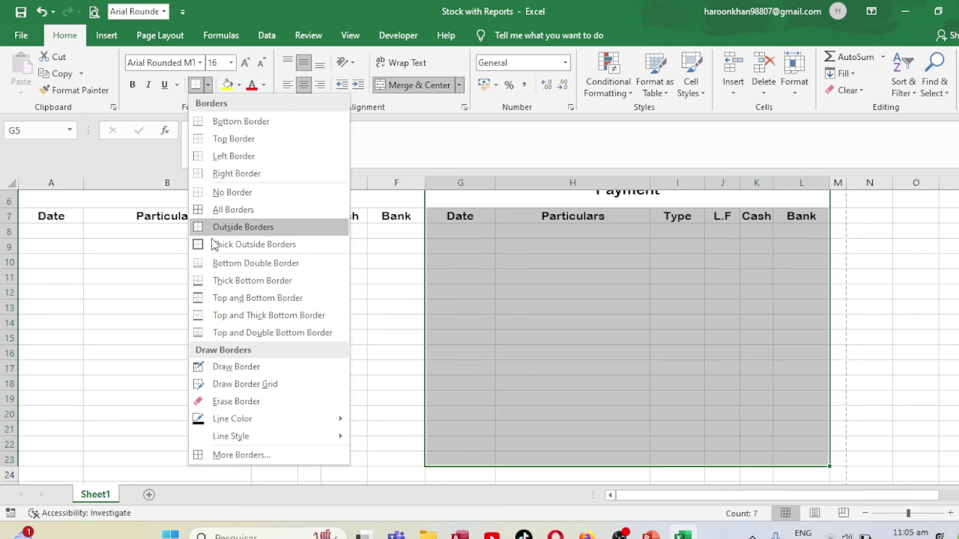
left_click(225, 456)
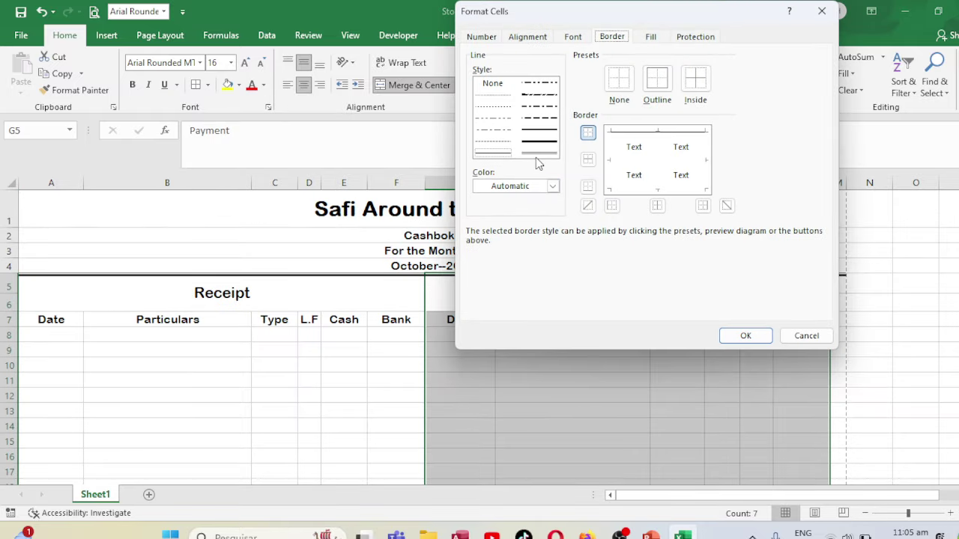
left_click(806, 336)
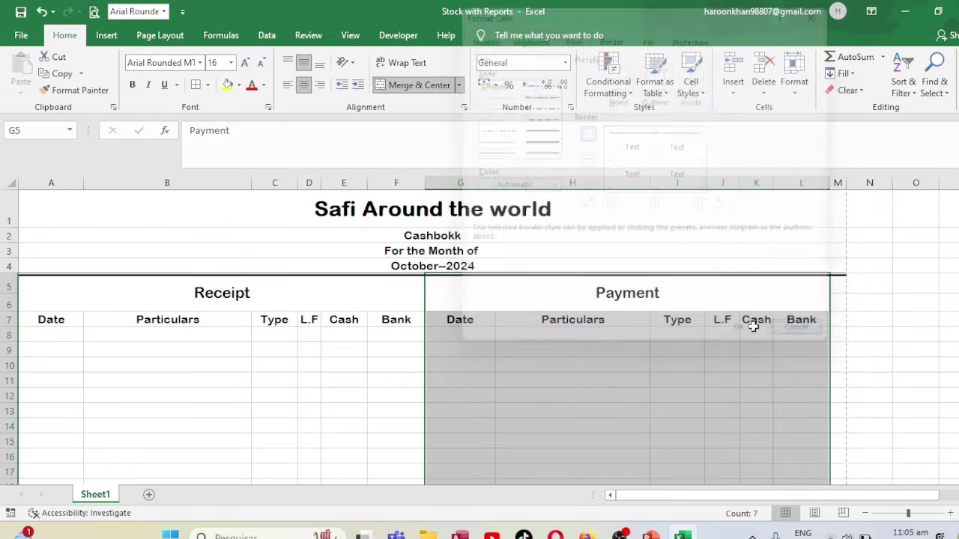
left_click(207, 85)
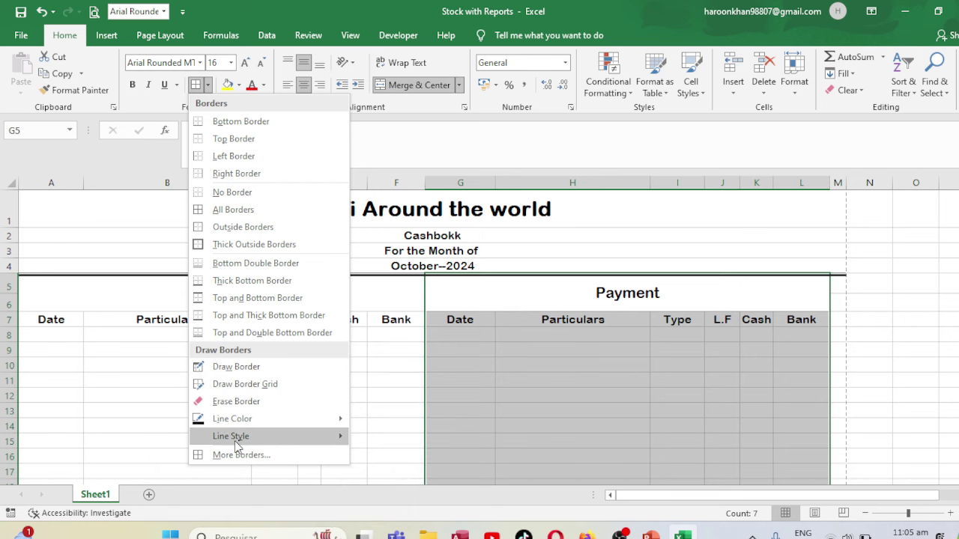
mouse_move(231, 436)
left_click(390, 506)
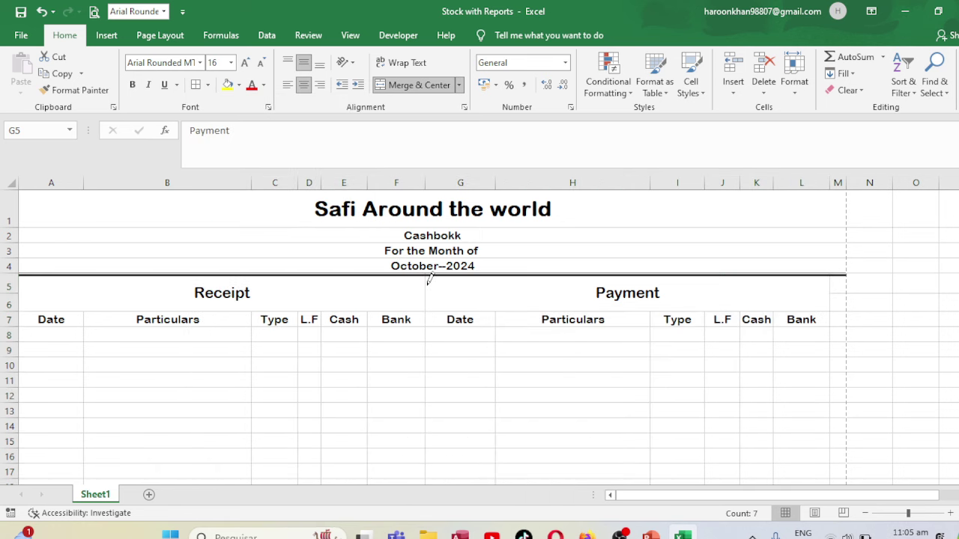
mouse_move(429, 281)
left_mouse_down()
mouse_move(432, 483)
mouse_move(434, 380)
mouse_move(430, 408)
left_mouse_up()
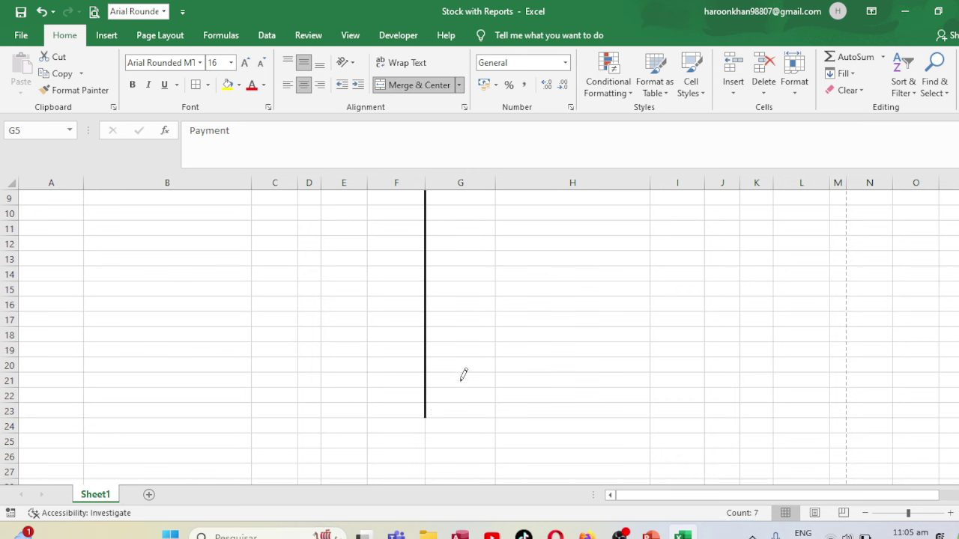
key("Escape")
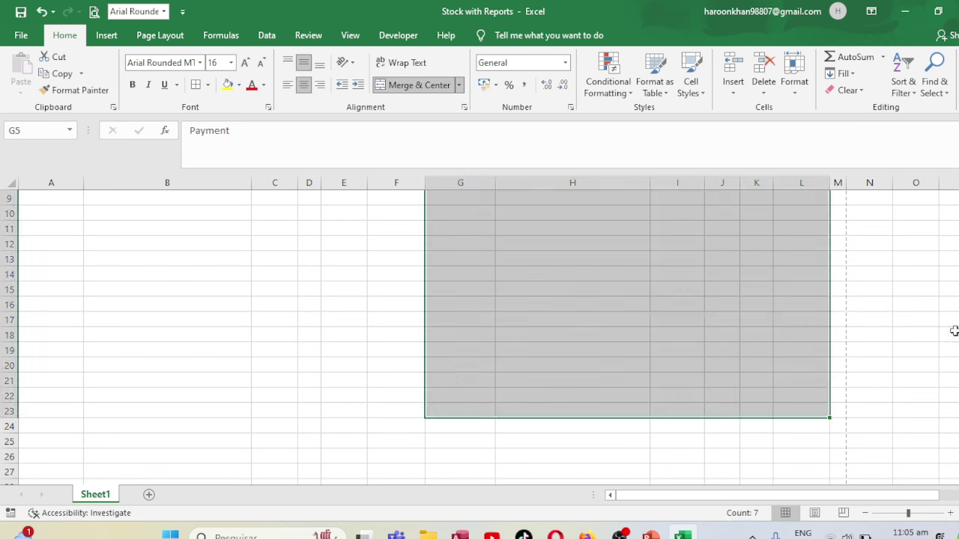
Select the row 7 column headings across both sections.
left_click_drag(953, 335, 953, 324)
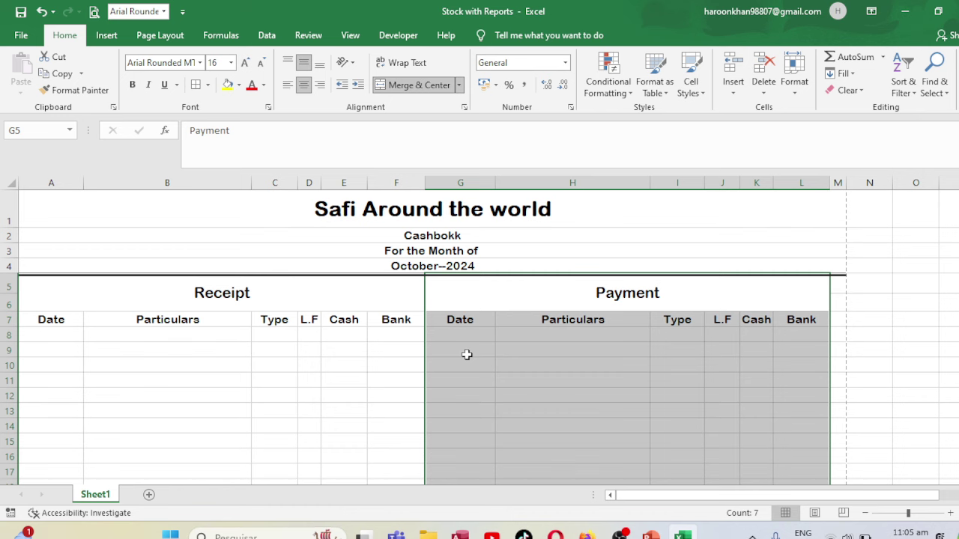
left_click(207, 321)
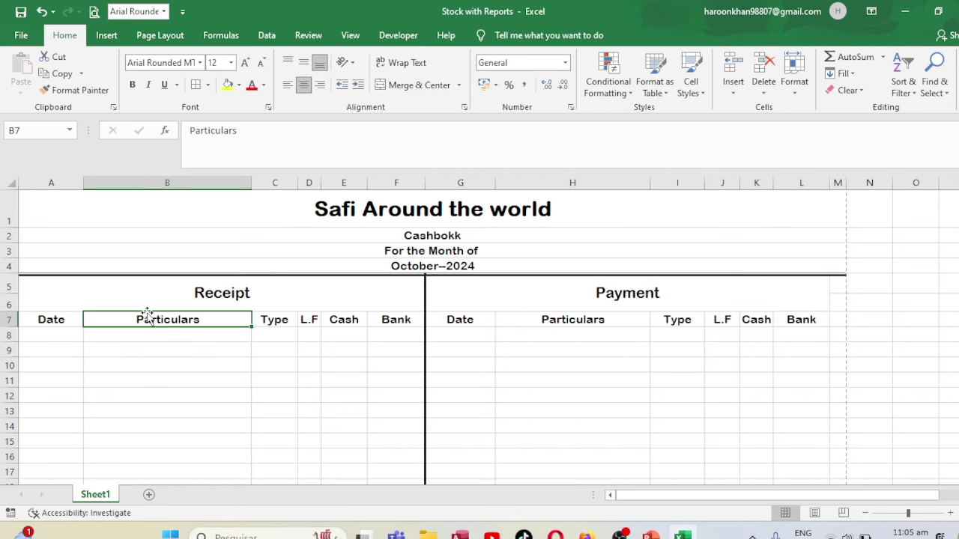
mouse_move(47, 319)
left_mouse_down()
mouse_move(821, 308)
mouse_move(828, 320)
left_mouse_up()
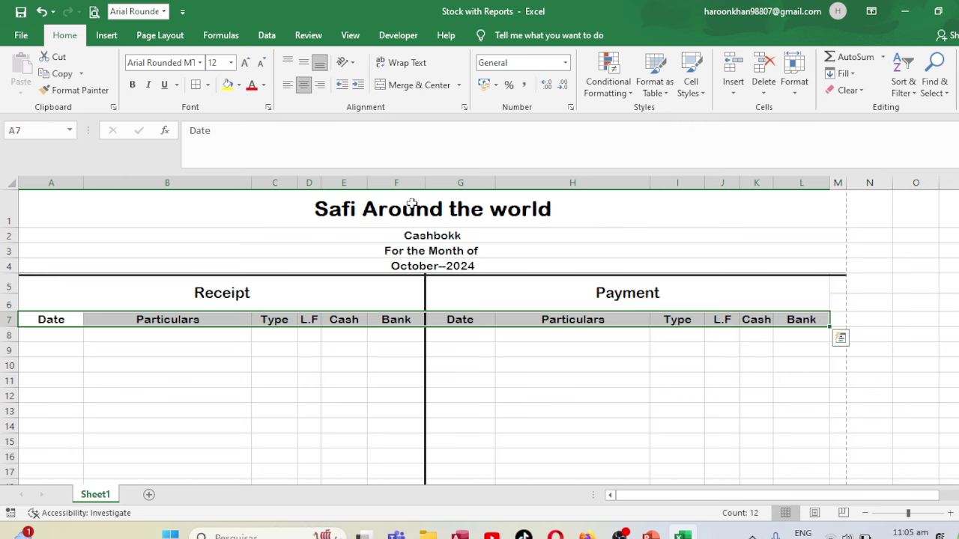
Add a thick bottom border under the row 7 headings.
left_click(210, 86)
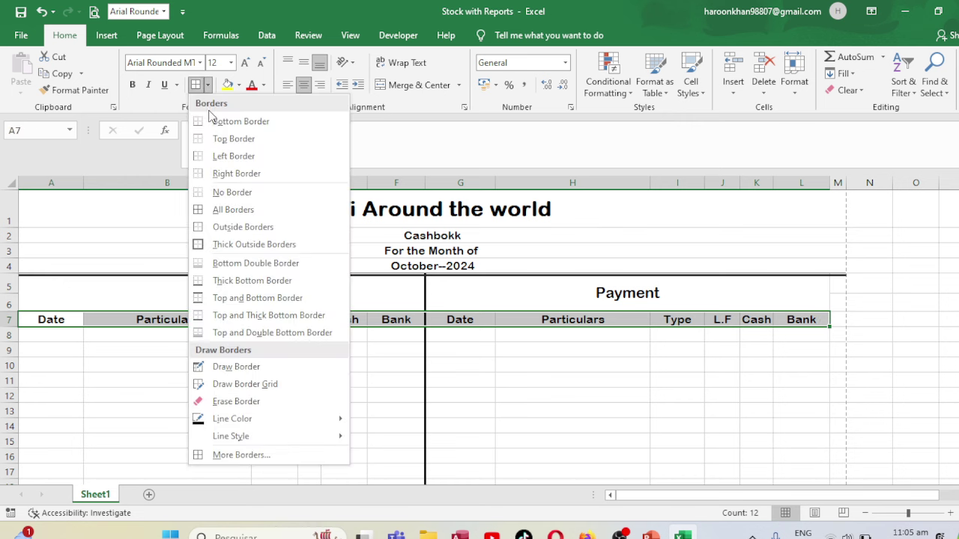
left_click(255, 276)
left_click(236, 338)
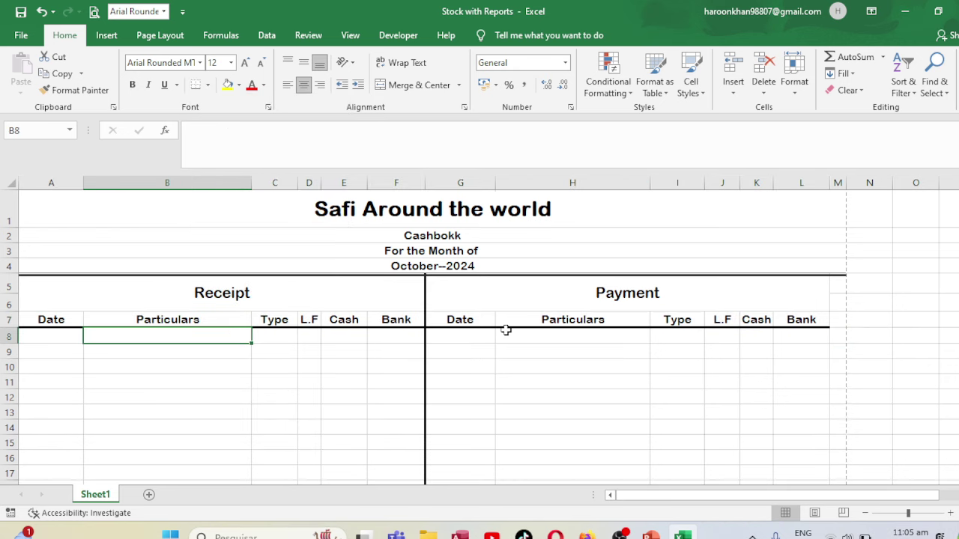
Redraw the underline beneath every Receipt and Payment heading with a thin line style.
mouse_move(75, 318)
left_mouse_down()
mouse_move(566, 325)
mouse_move(822, 317)
left_mouse_up()
left_click(208, 85)
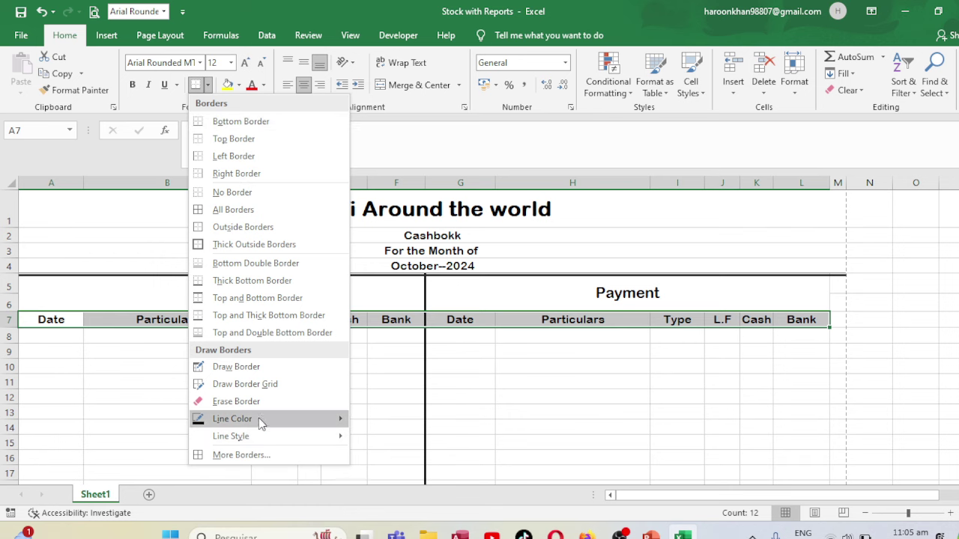
mouse_move(231, 436)
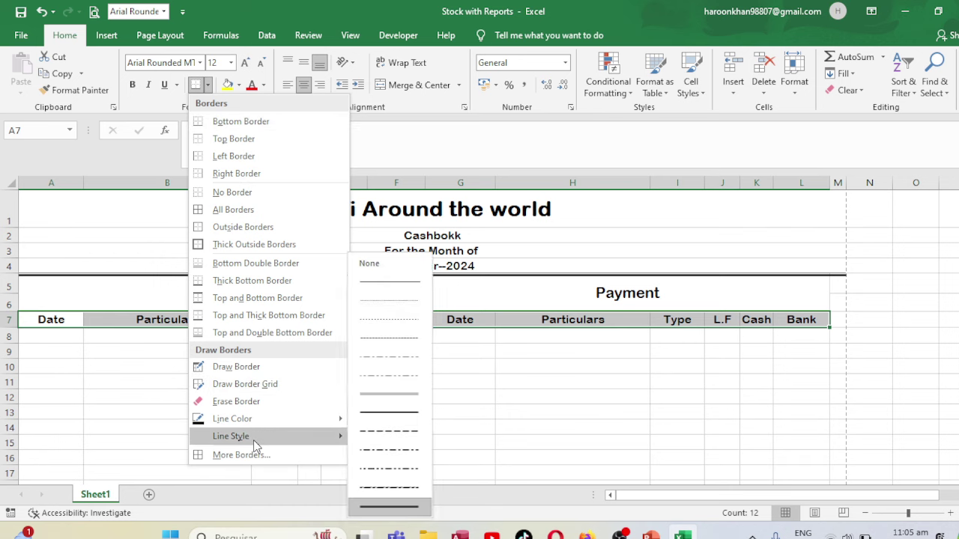
left_click(395, 292)
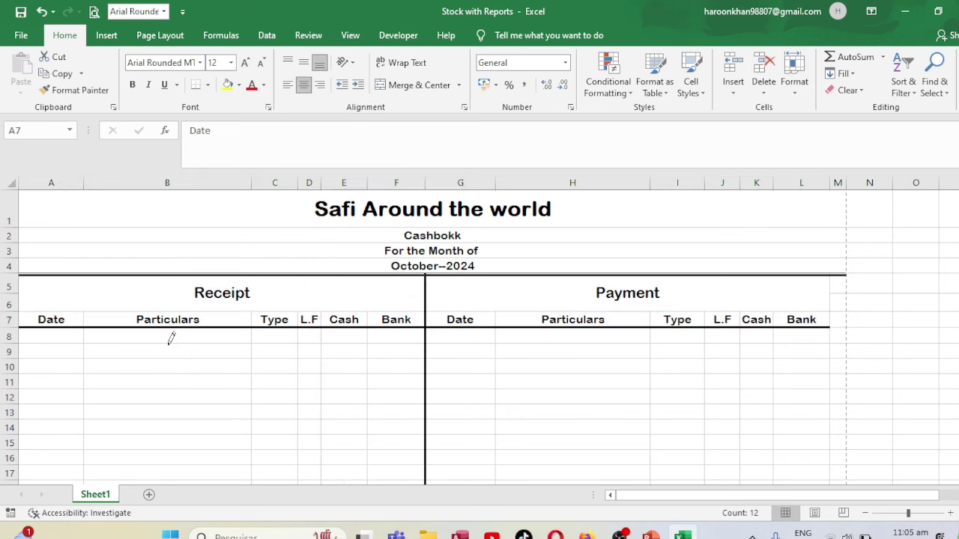
left_click(114, 320)
left_click(76, 323)
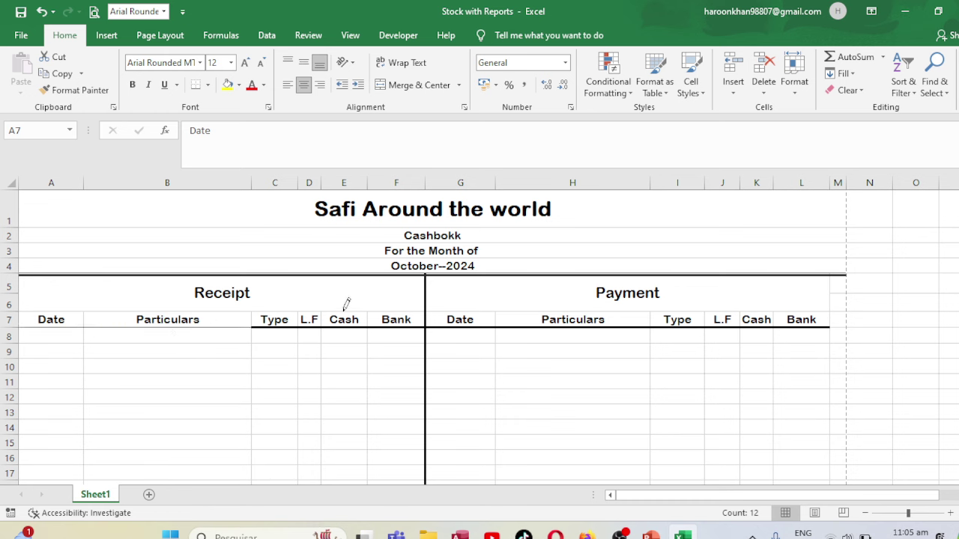
left_click(334, 320)
left_click(309, 324)
left_click(408, 322)
left_click(295, 324)
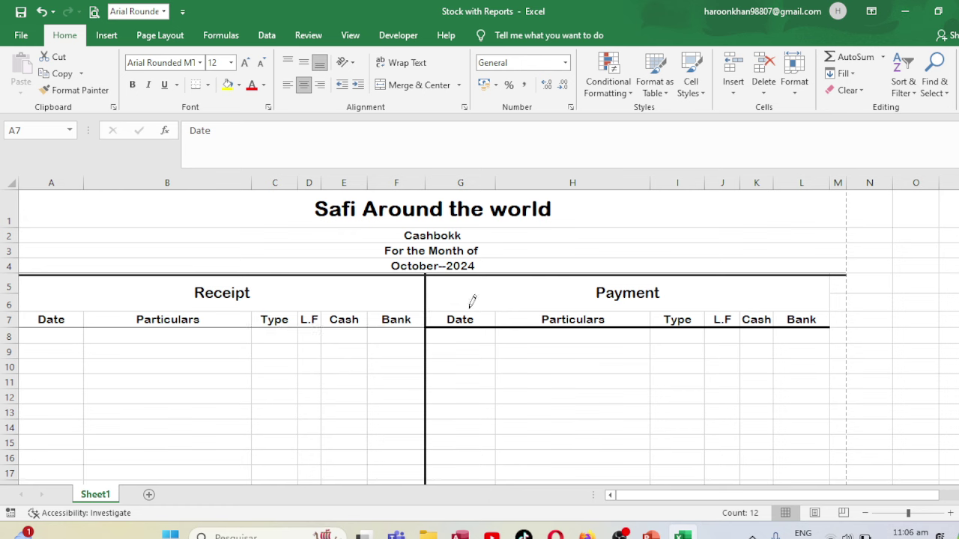
left_click(442, 324)
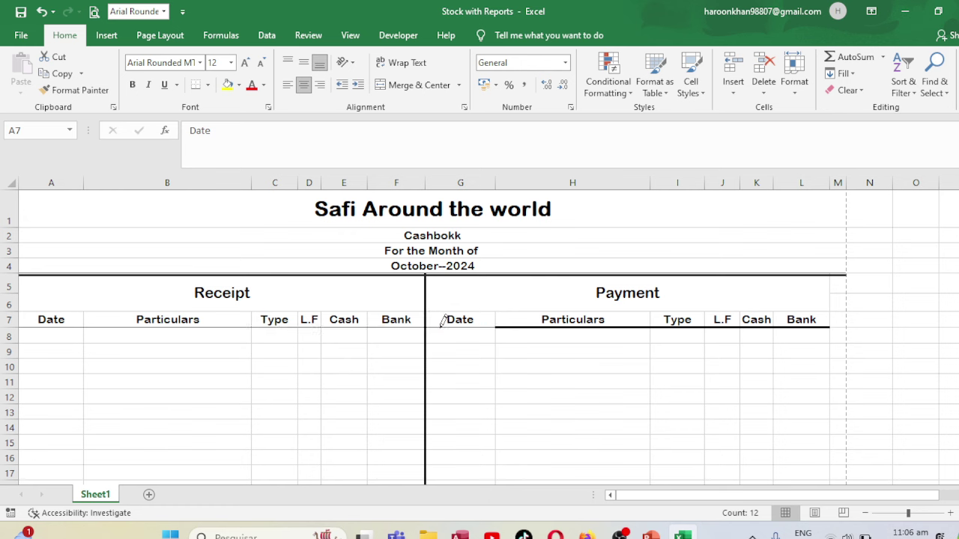
left_click(510, 325)
left_click(703, 326)
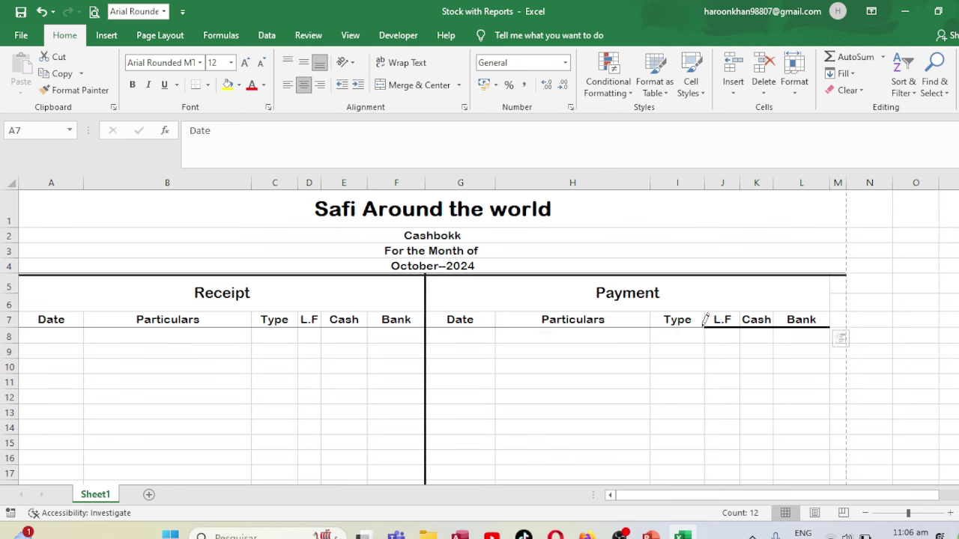
left_click(797, 325)
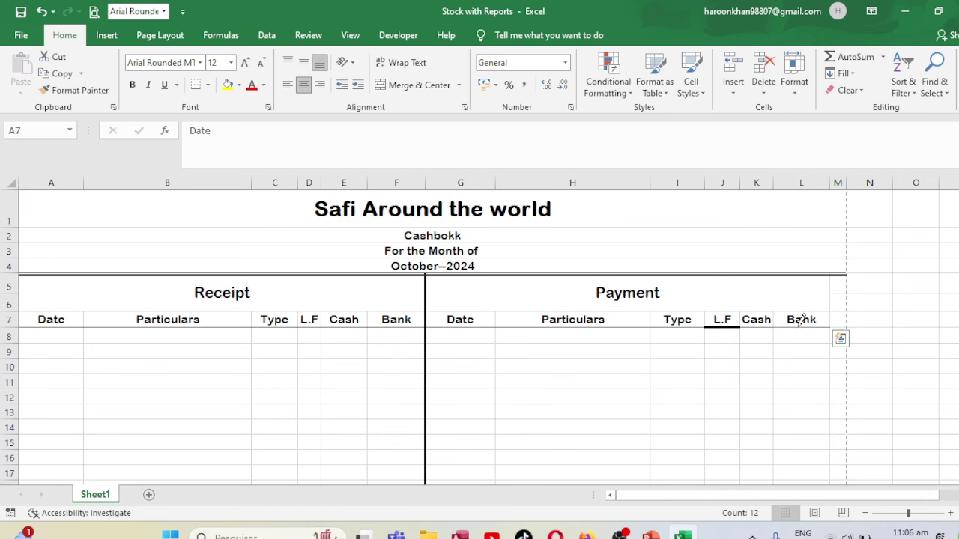
left_click(717, 324)
key("Escape")
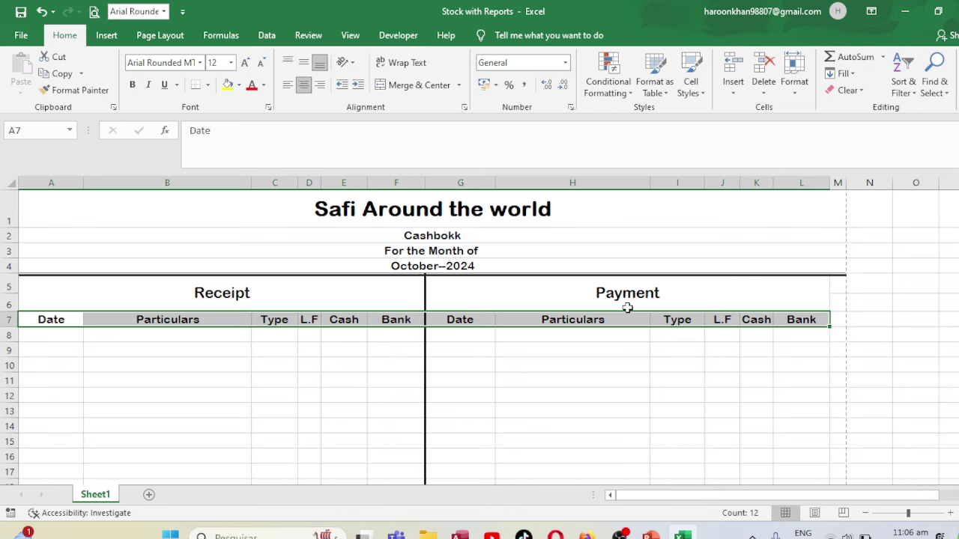
Inspect the heading underline and cancel an accidental copy of empty cell H9.
left_click(537, 345)
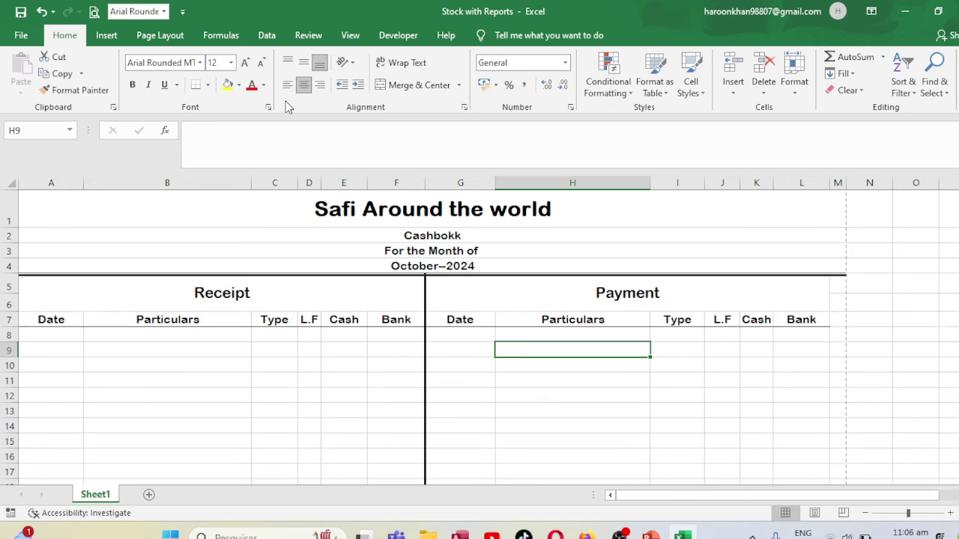
left_click(209, 85)
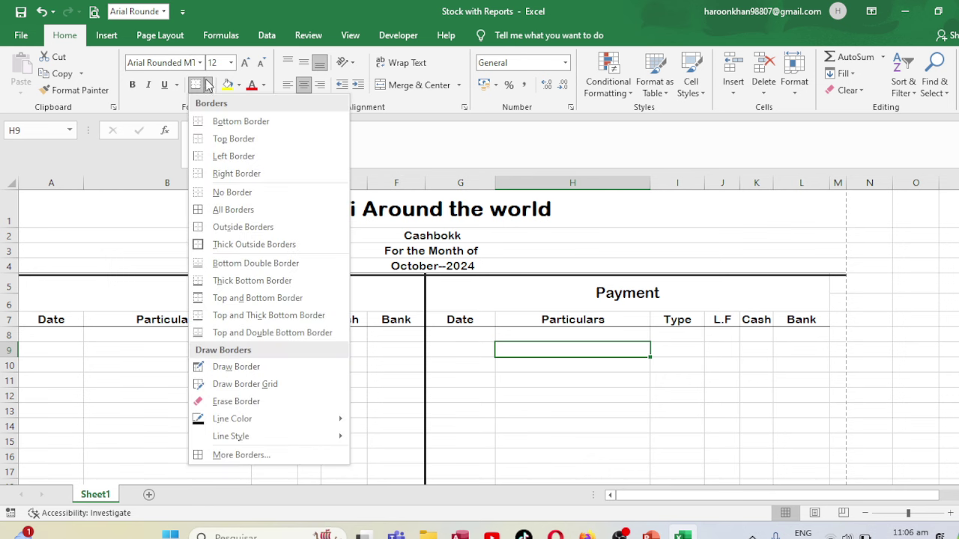
left_click(390, 279)
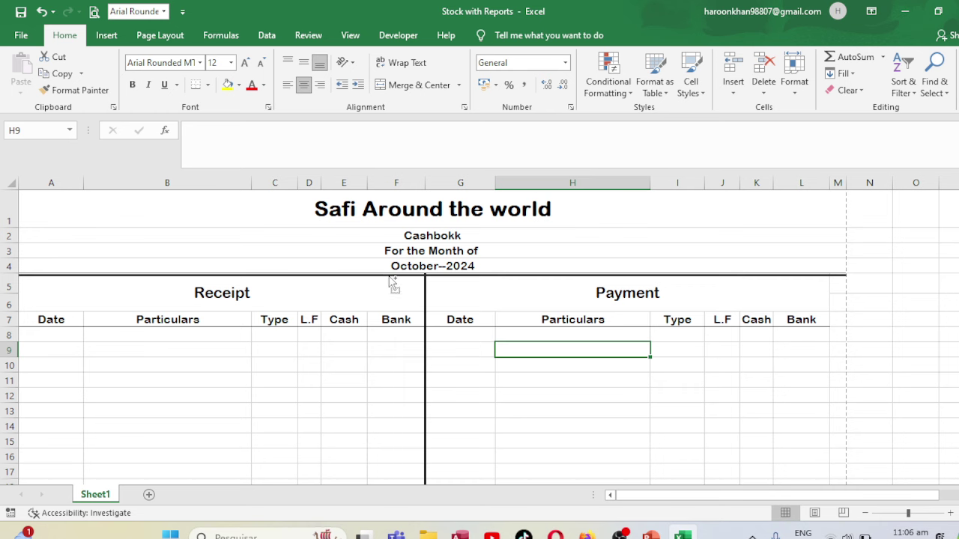
key("ctrl+c")
key("ctrl+v")
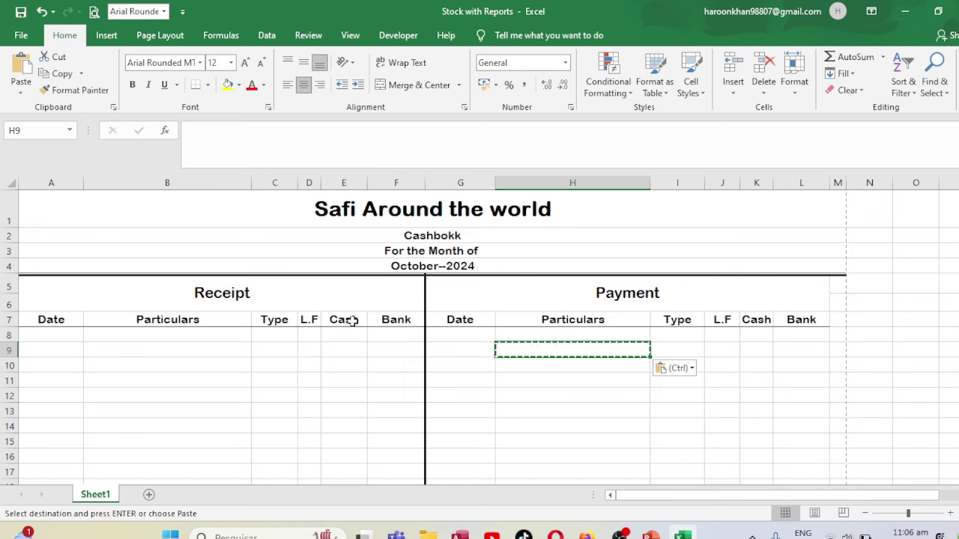
left_click(352, 321)
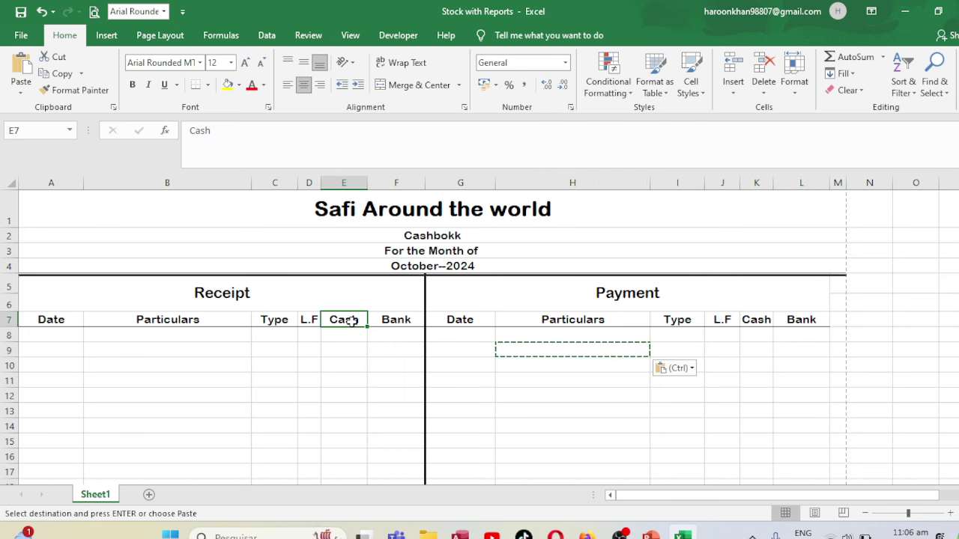
left_click(270, 356)
key("Escape")
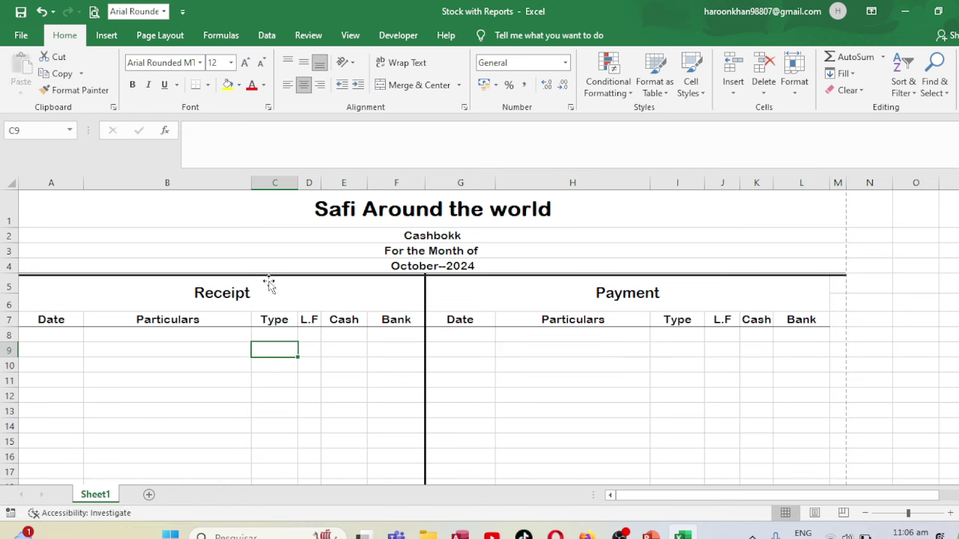
Duplicate the title divider line and place it under the row 7 headings, ending at column L.
left_click(268, 276)
left_click_drag(267, 275, 266, 300)
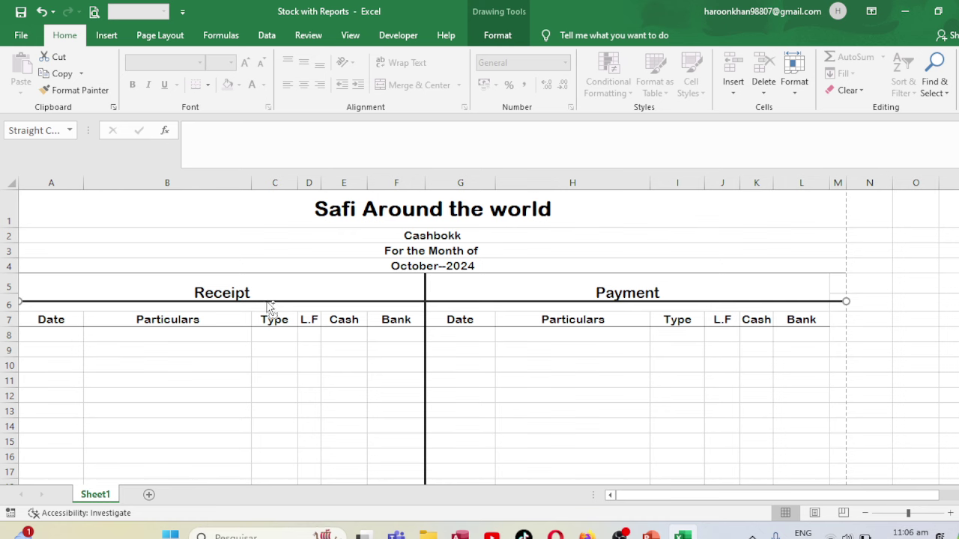
key("ctrl+z")
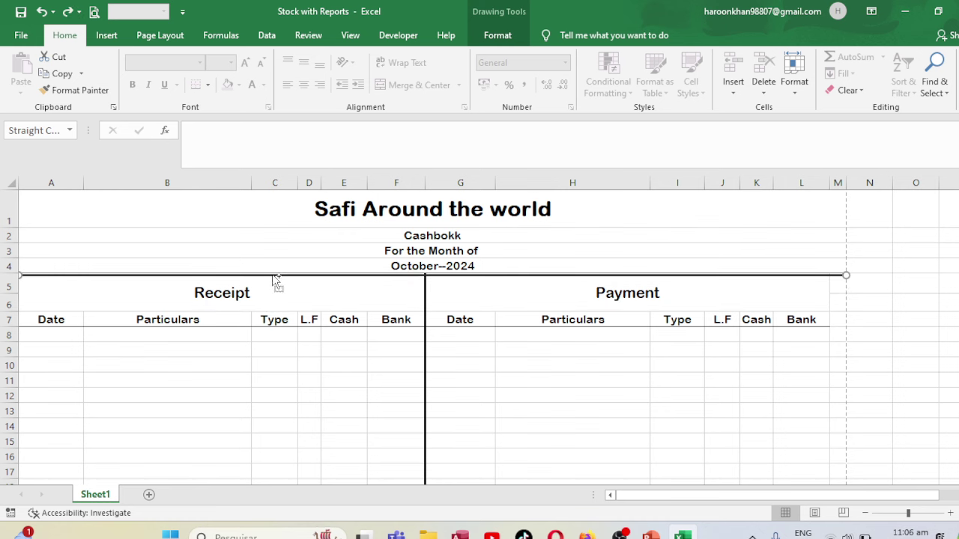
key("ctrl+c")
key("ctrl+v")
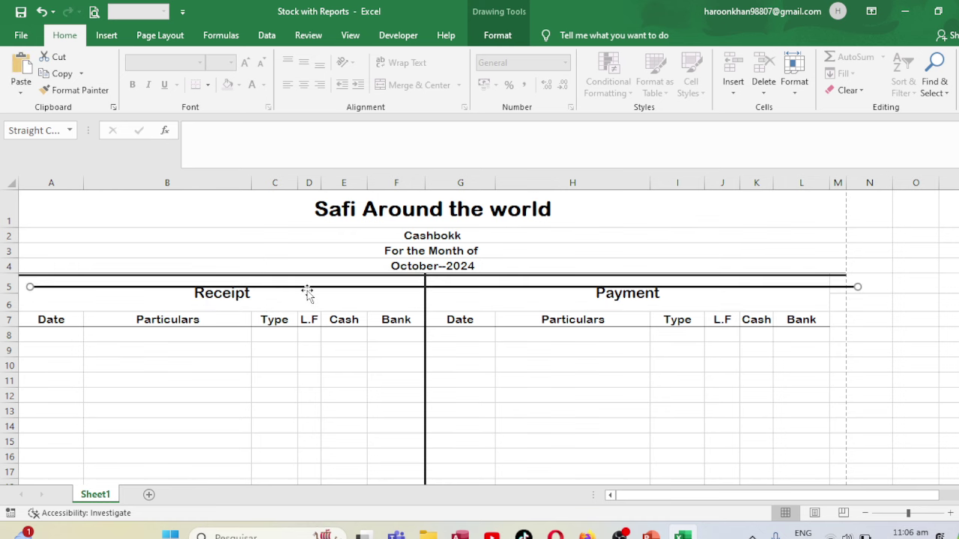
left_click_drag(307, 292, 246, 334)
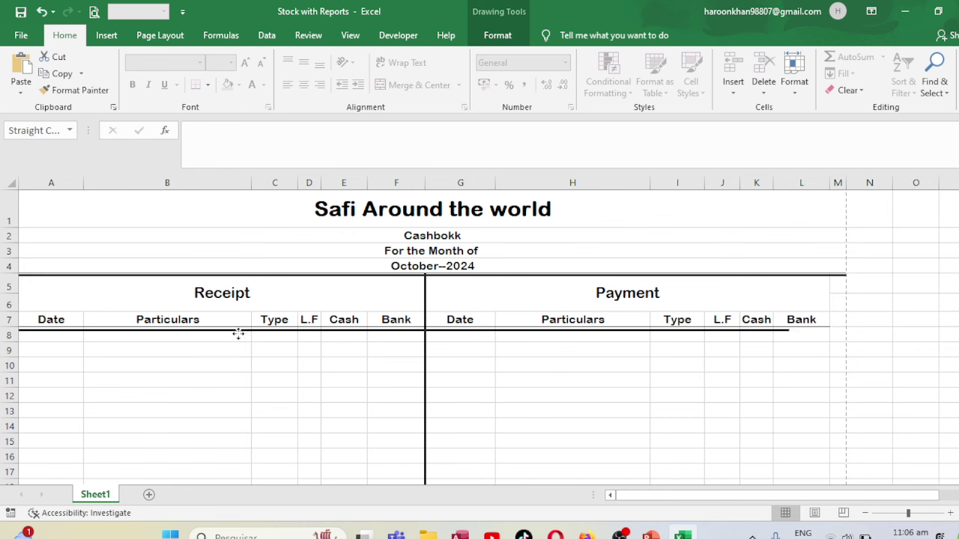
left_click_drag(239, 334, 361, 332)
left_click_drag(844, 329, 837, 330)
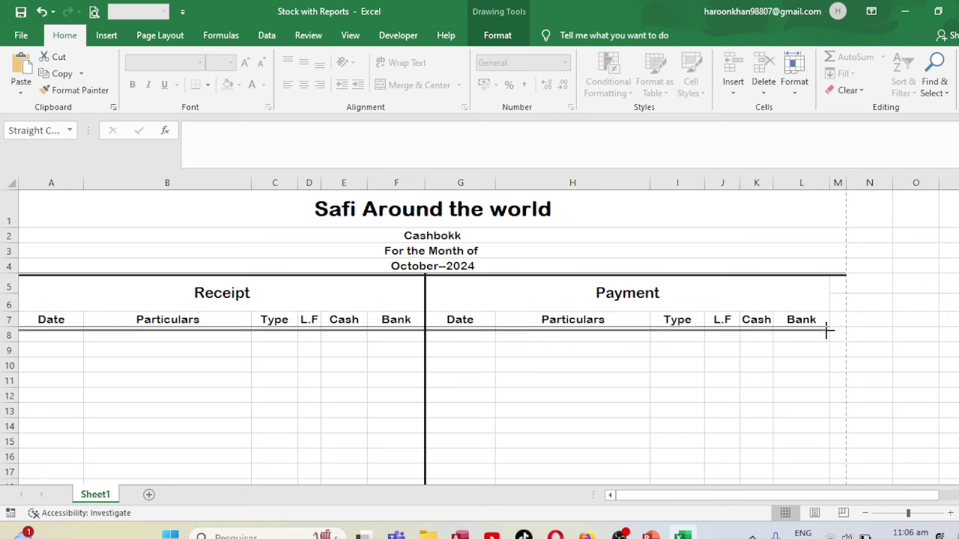
left_click_drag(831, 331, 838, 333)
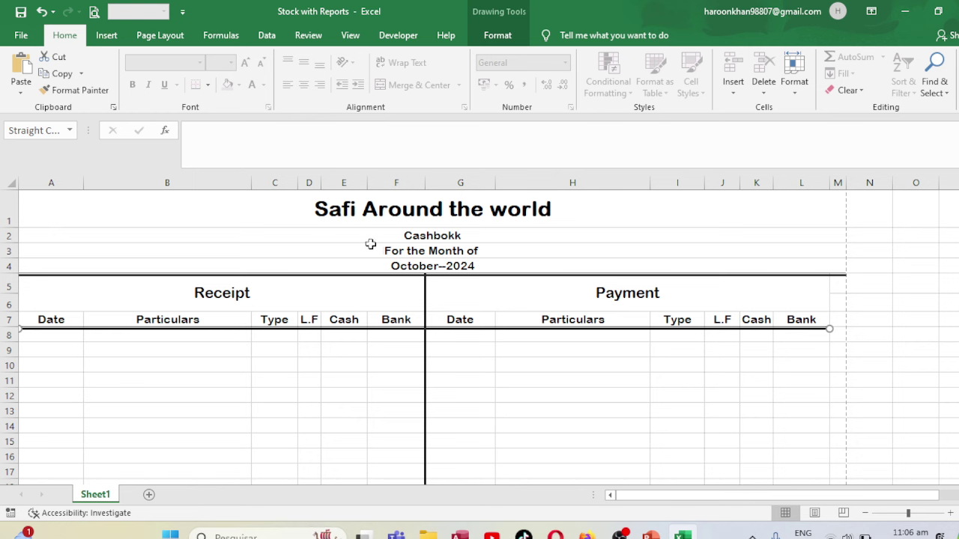
Widen Cash columns E and K, narrow column H, then select the grid A7:L23.
left_click_drag(364, 184, 377, 183)
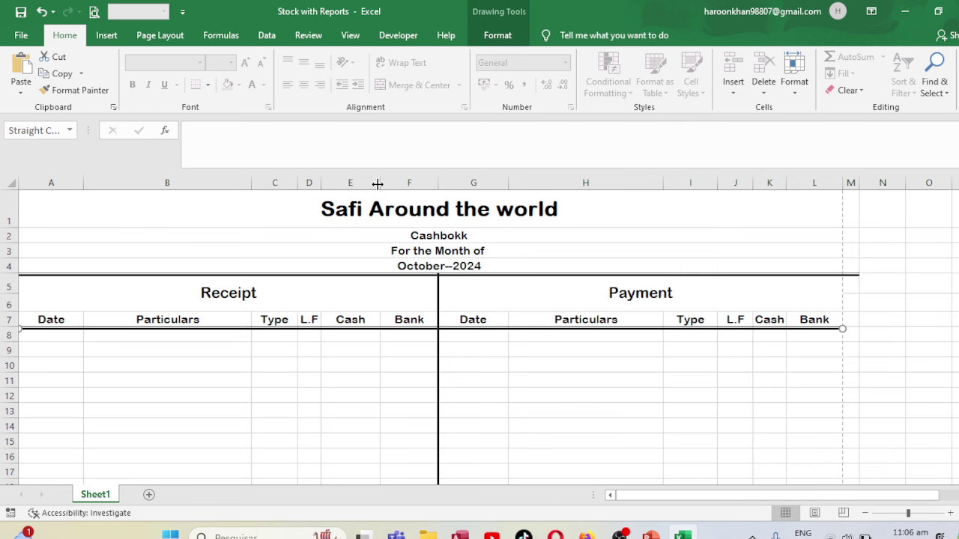
left_click_drag(382, 182, 381, 183)
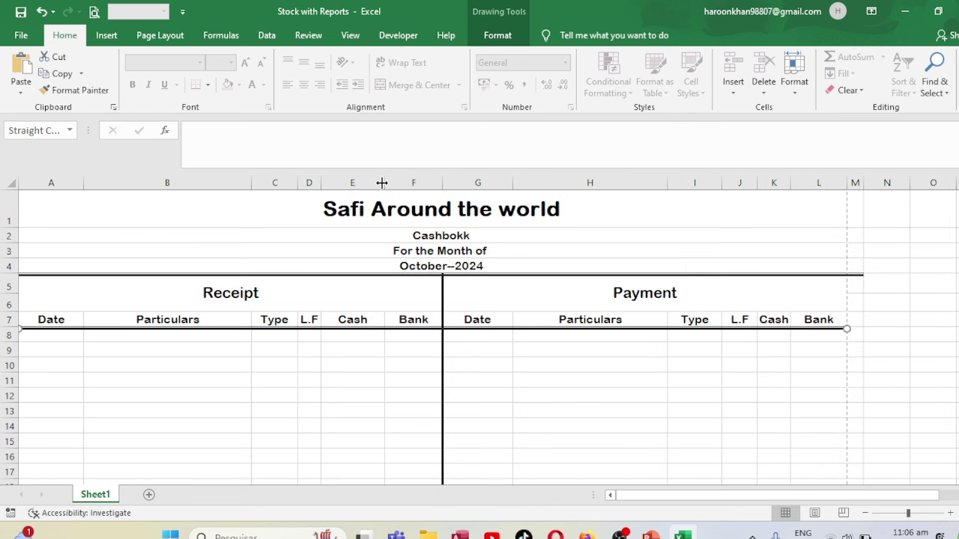
mouse_move(790, 183)
left_mouse_down()
mouse_move(809, 183)
mouse_move(798, 183)
left_mouse_up()
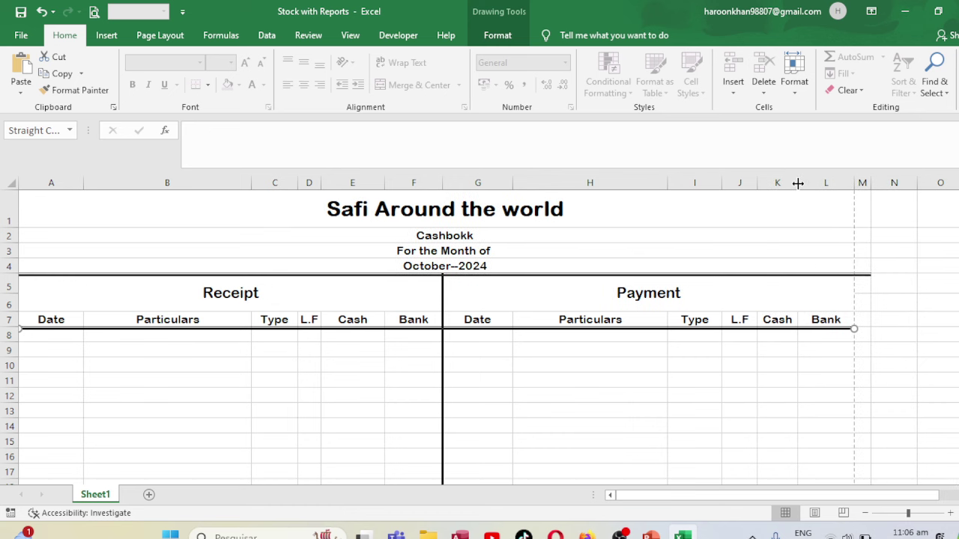
left_click_drag(667, 183, 652, 182)
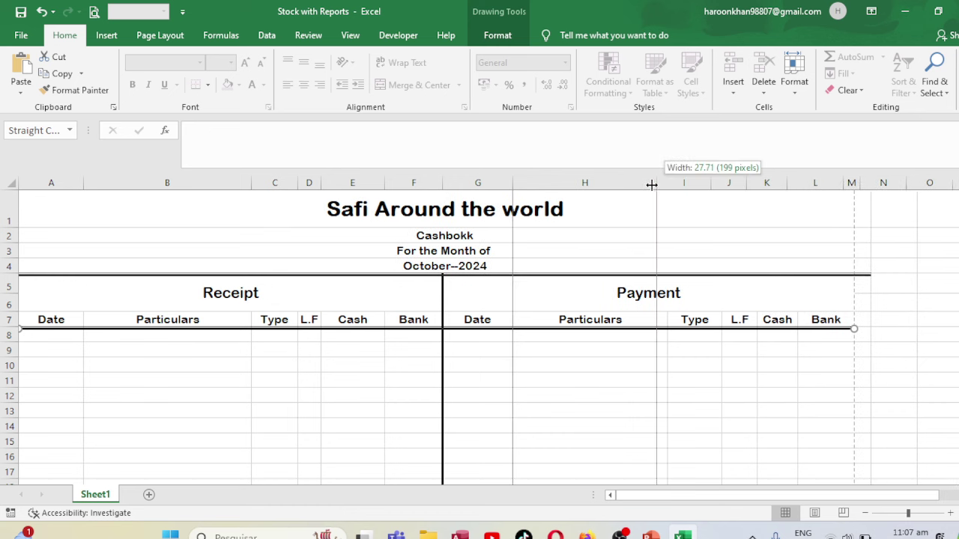
left_click_drag(781, 187, 795, 182)
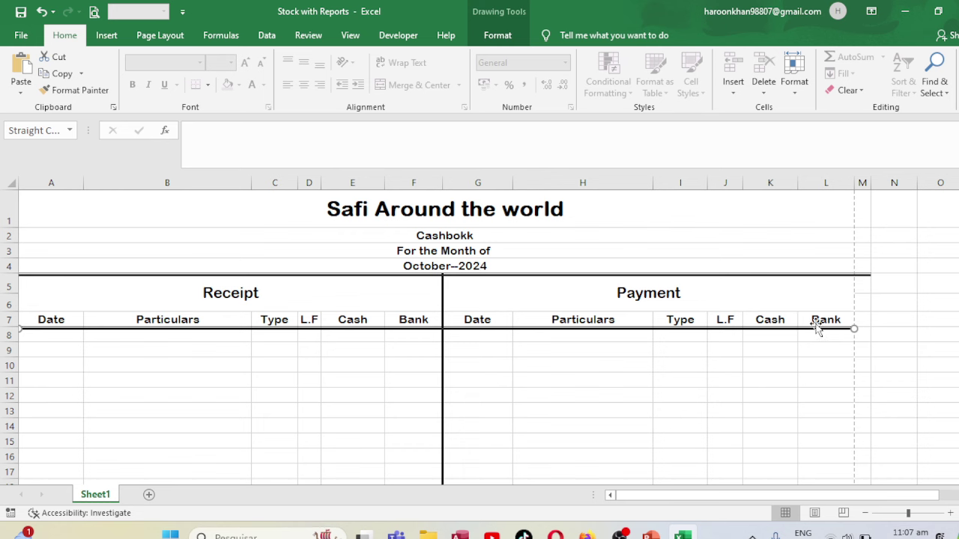
left_click(57, 318)
mouse_move(57, 317)
left_mouse_down()
mouse_move(816, 415)
mouse_move(809, 495)
mouse_move(804, 459)
left_mouse_up()
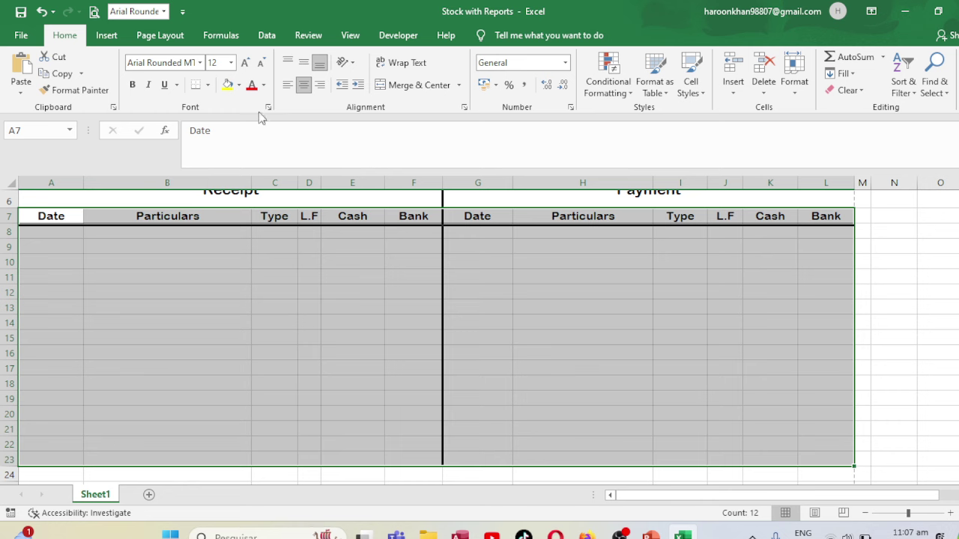
Apply All Borders to A7:L23 by mistake, then undo that border change.
left_click(209, 85)
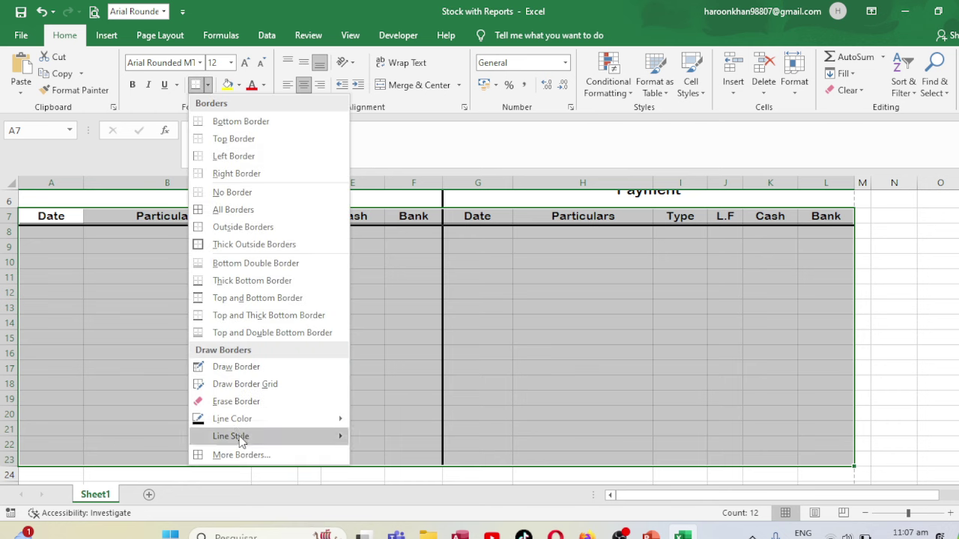
mouse_move(230, 436)
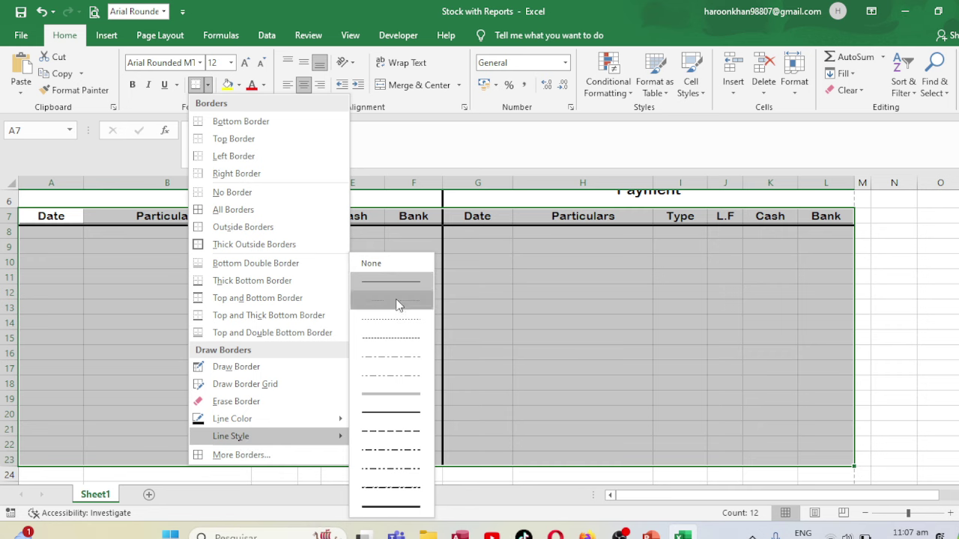
left_click(391, 302)
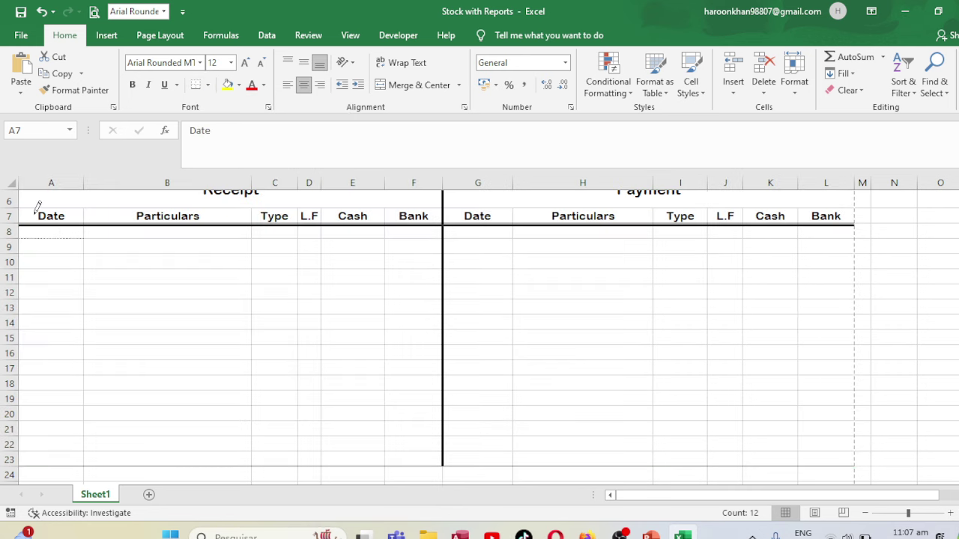
key("Escape")
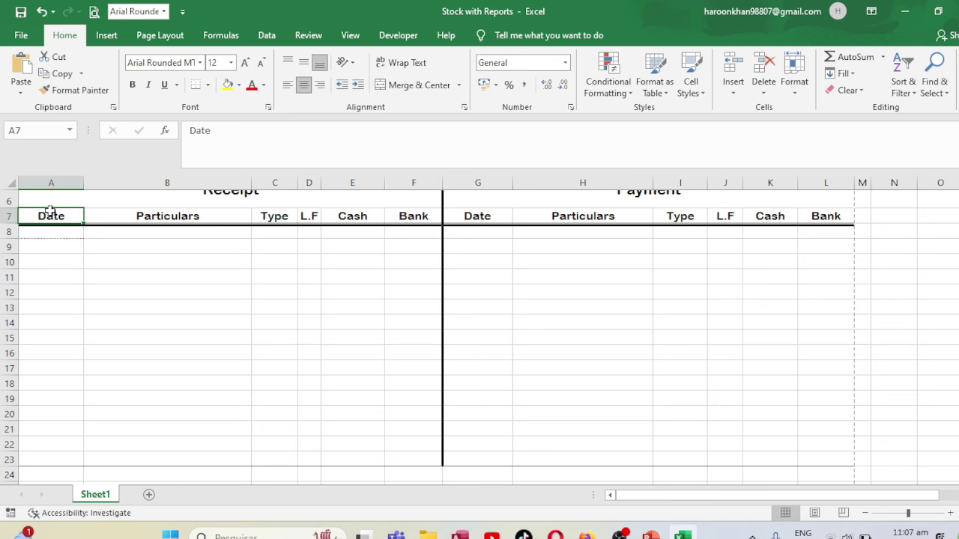
left_click_drag(50, 211, 816, 362)
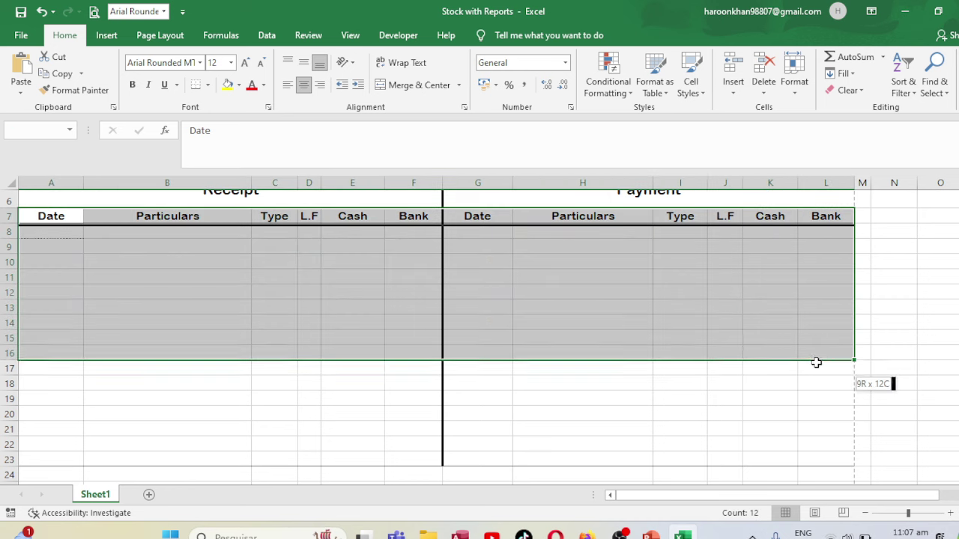
left_click_drag(816, 362, 816, 454)
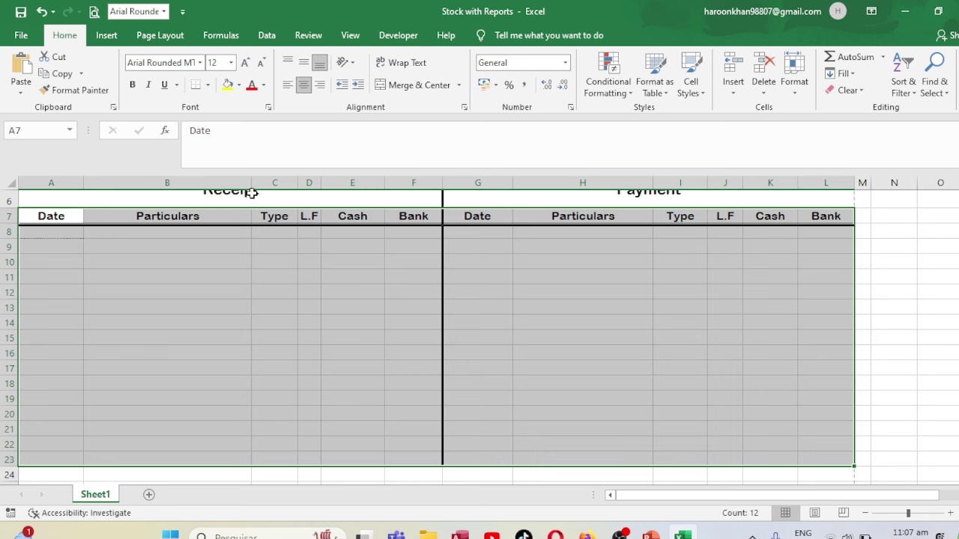
left_click(208, 85)
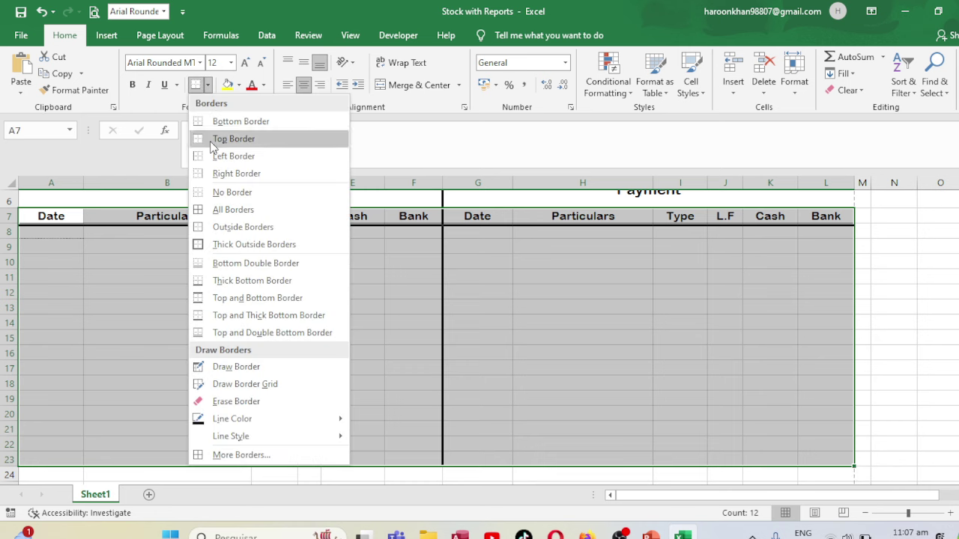
left_click(212, 212)
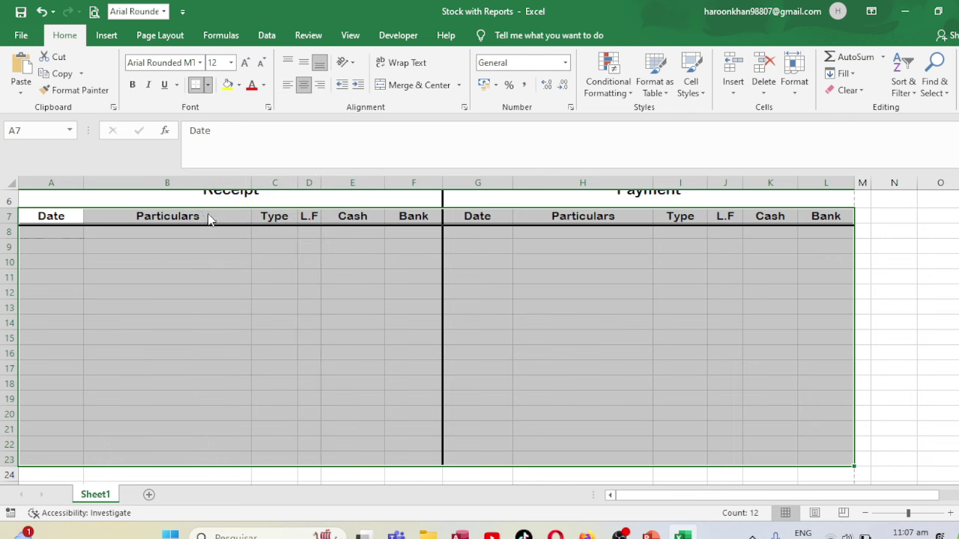
left_click(235, 311)
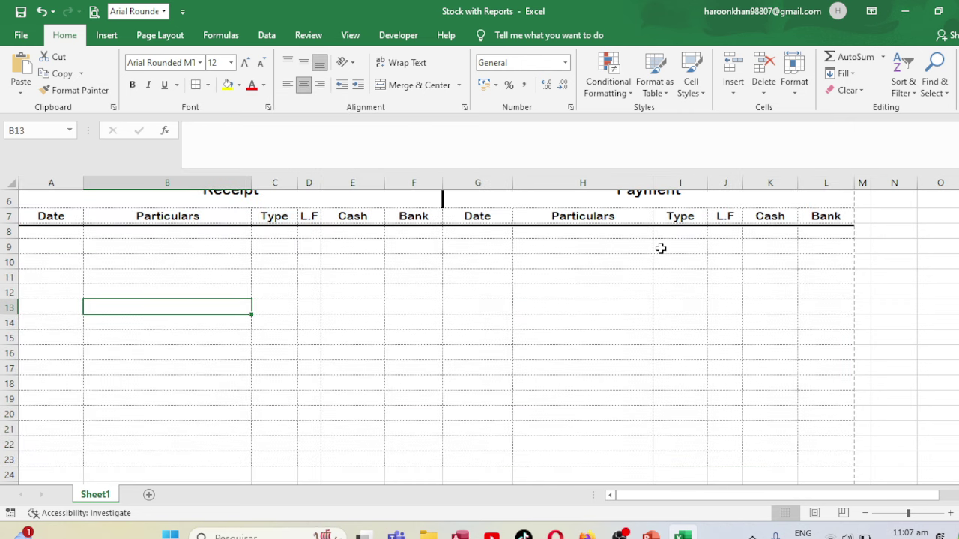
left_click(649, 226)
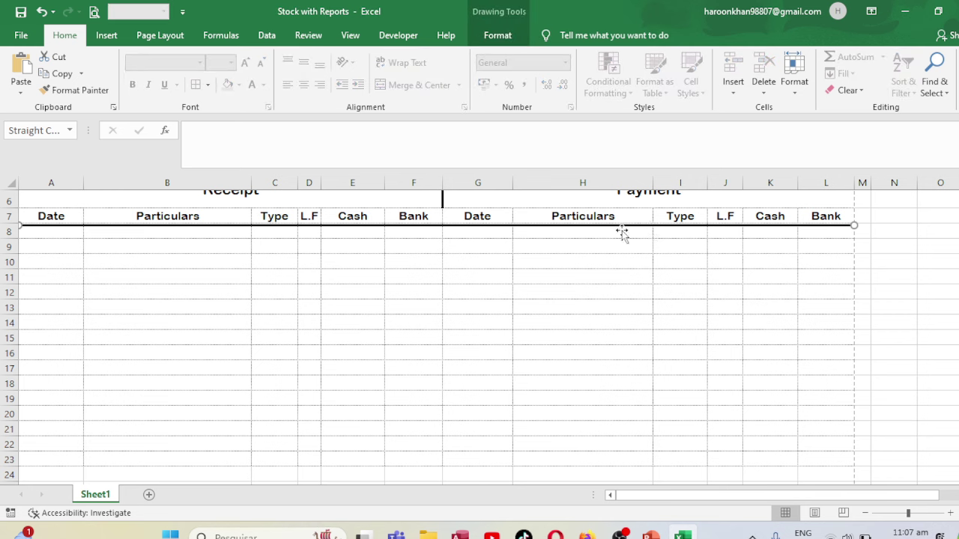
key("ctrl+z")
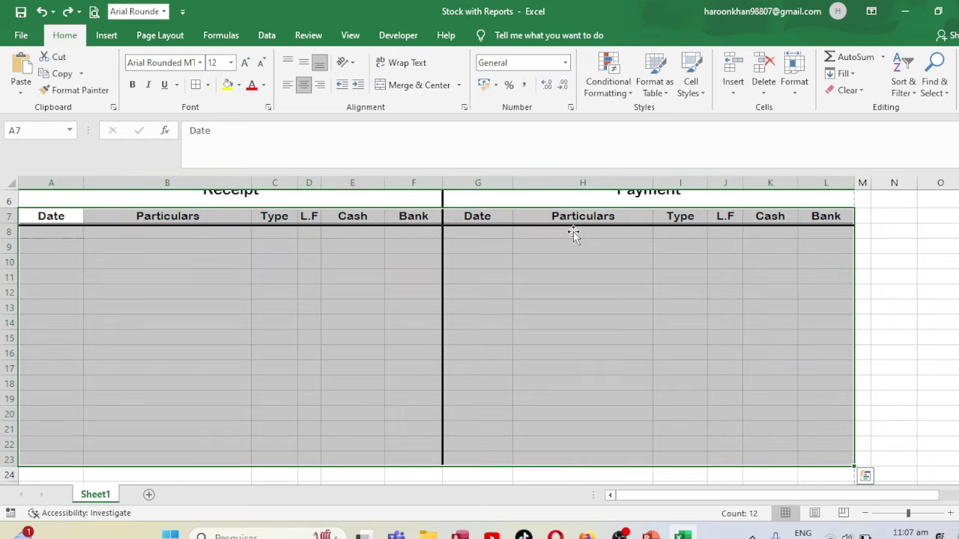
left_click(124, 279)
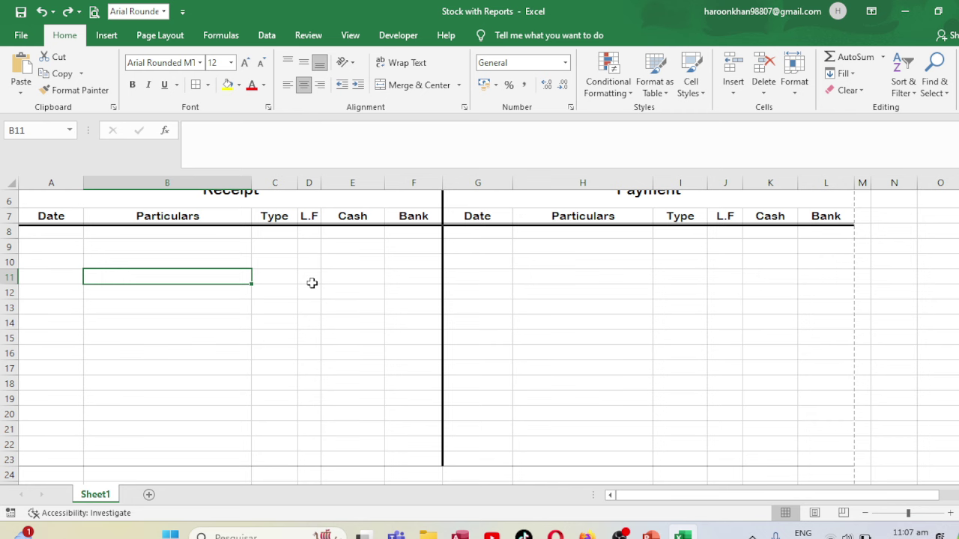
Give A8:L23 thin All Borders, leaving the header divider intact.
left_click(50, 233)
left_click_drag(39, 237, 455, 260)
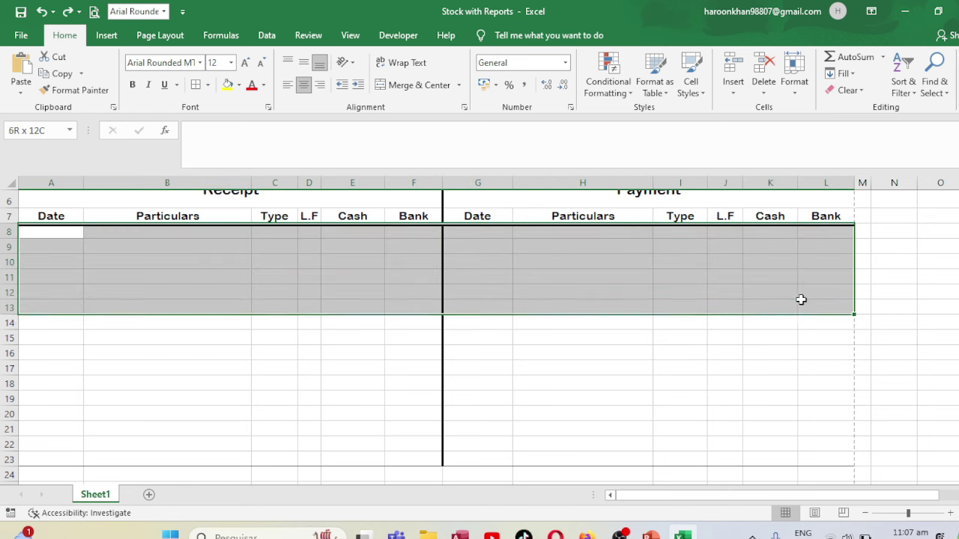
mouse_move(455, 260)
left_mouse_down()
mouse_move(810, 443)
mouse_move(811, 458)
left_mouse_up()
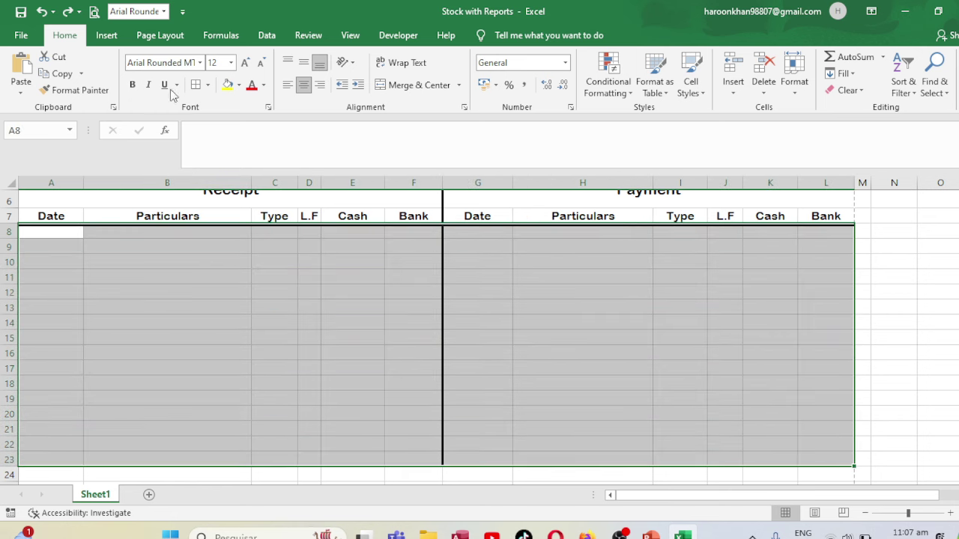
left_click(195, 85)
left_click(131, 327)
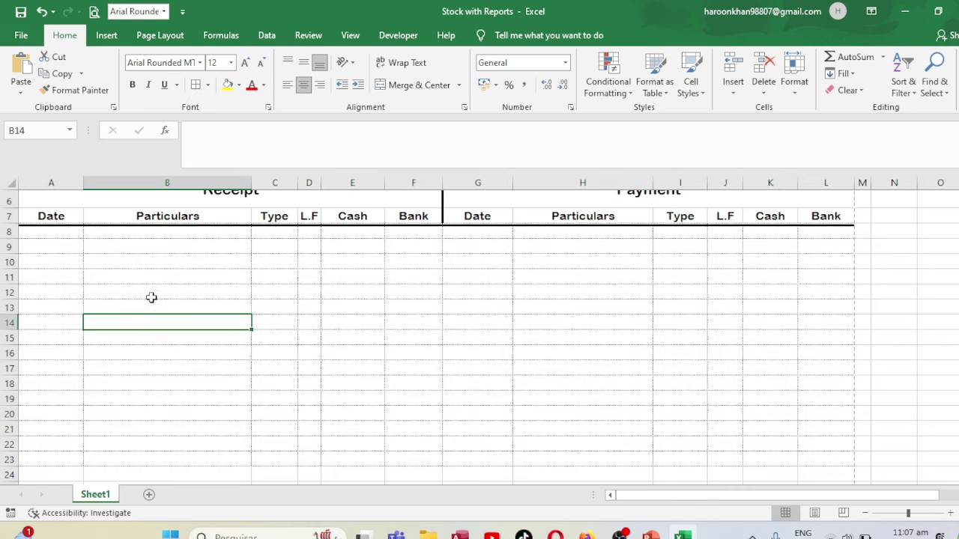
left_click(107, 225)
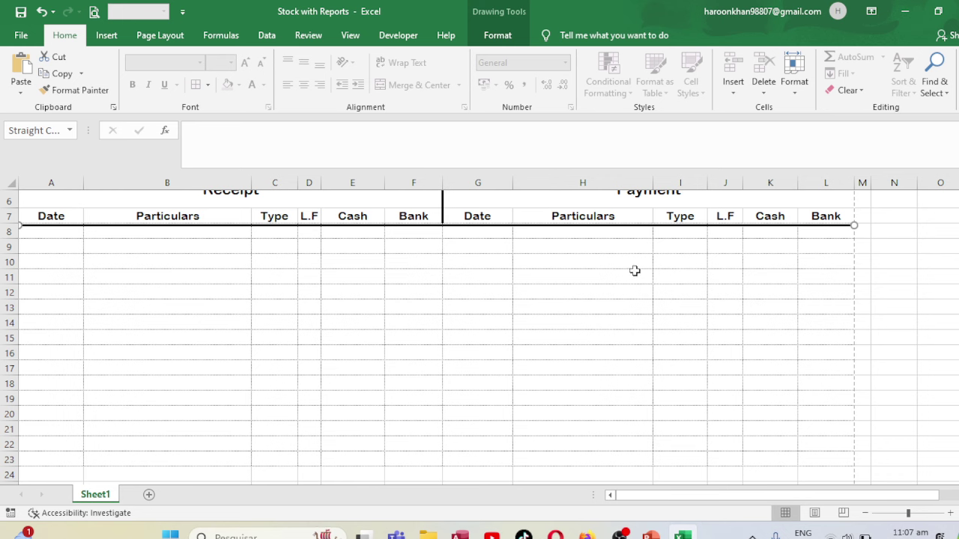
Uncheck Gridlines on the View tab, then select the Receipt/Payment band A5:L6.
left_click(513, 36)
left_click(351, 36)
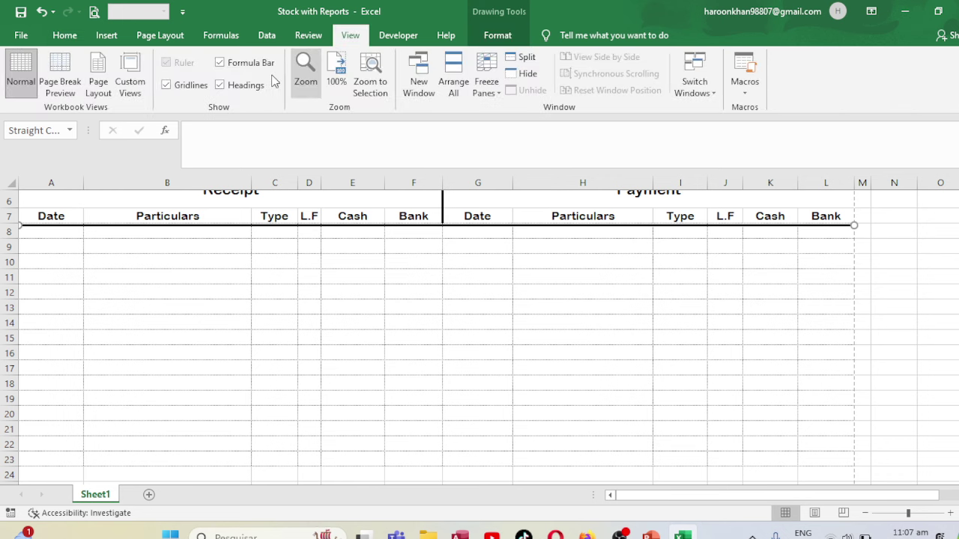
left_click(207, 85)
left_click(399, 275)
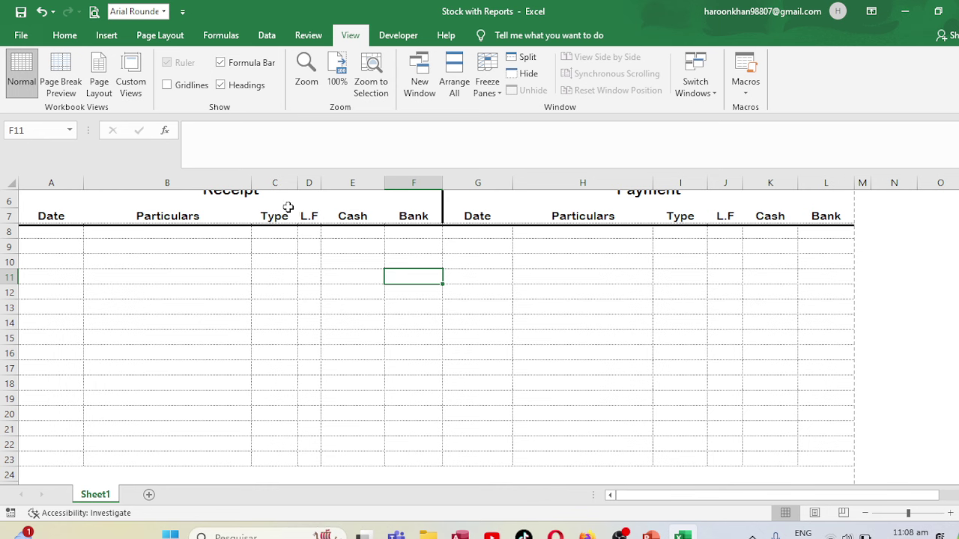
scroll(871, 259, "up", 2)
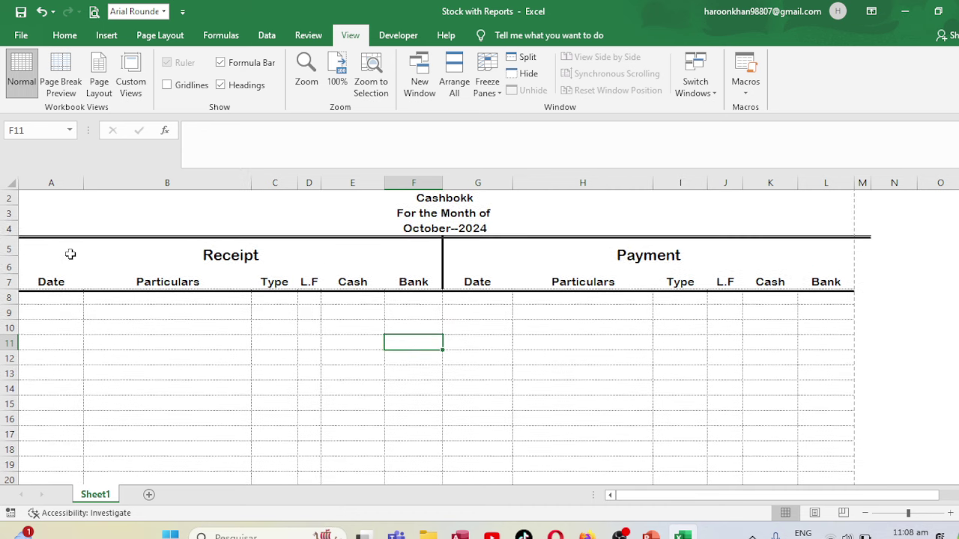
left_click_drag(69, 255, 751, 258)
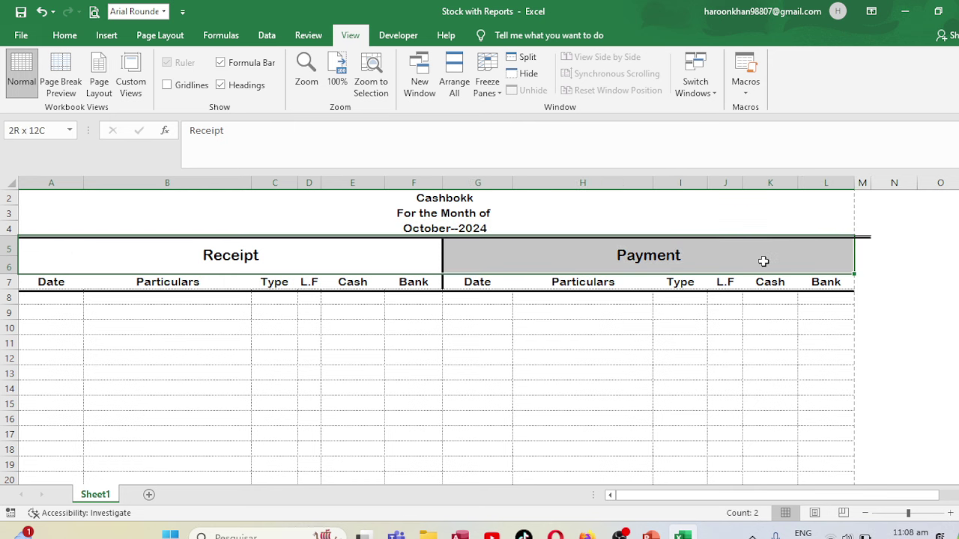
Add a Bottom Border under the A5:L6 Receipt/Payment heading band.
left_click(64, 35)
left_click(208, 85)
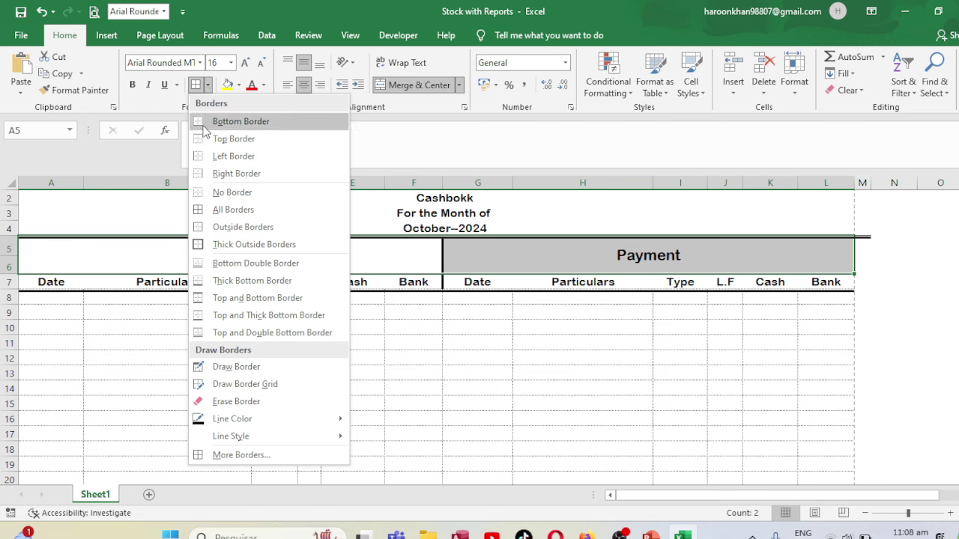
left_click(206, 121)
left_click(257, 374)
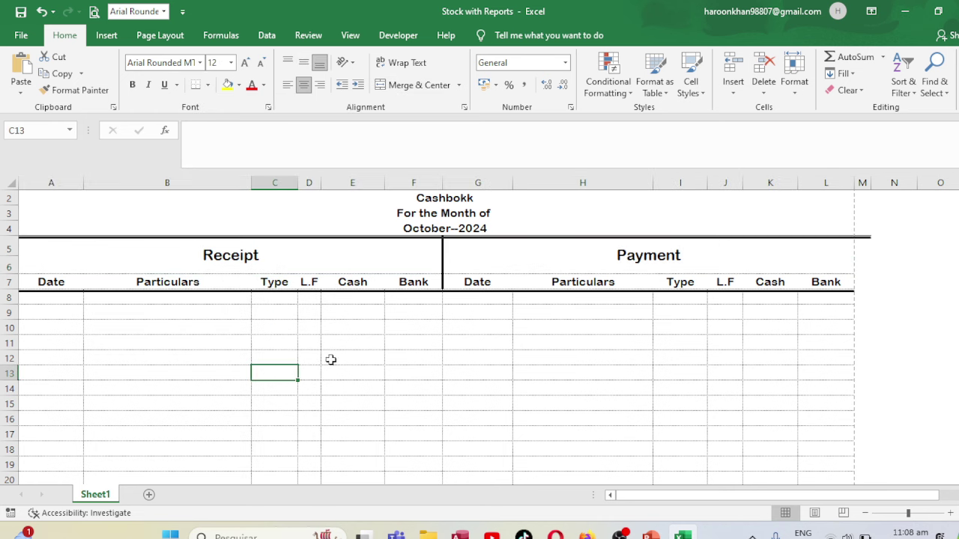
Delete the narrow empty column M and check the result in print preview.
left_click(862, 237)
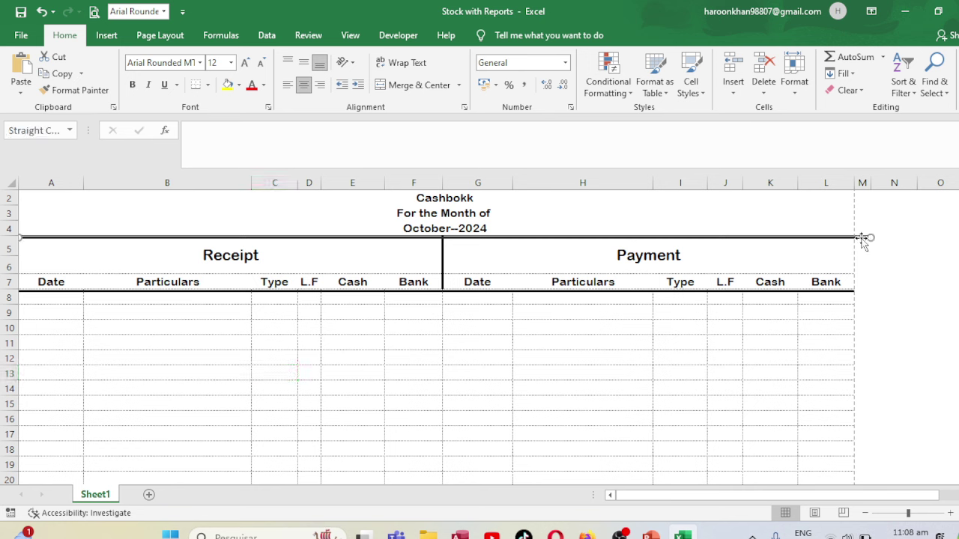
left_click(864, 177)
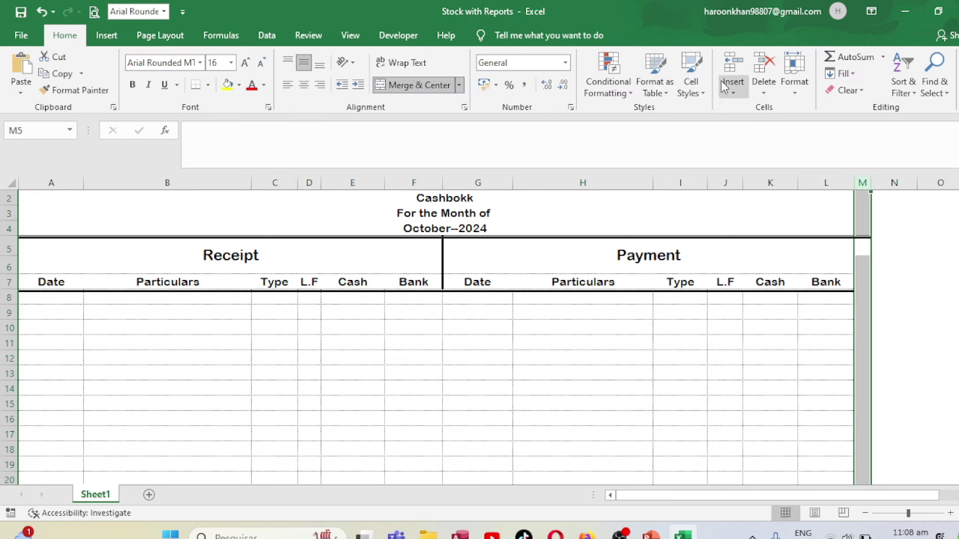
left_click(765, 69)
left_click(879, 243)
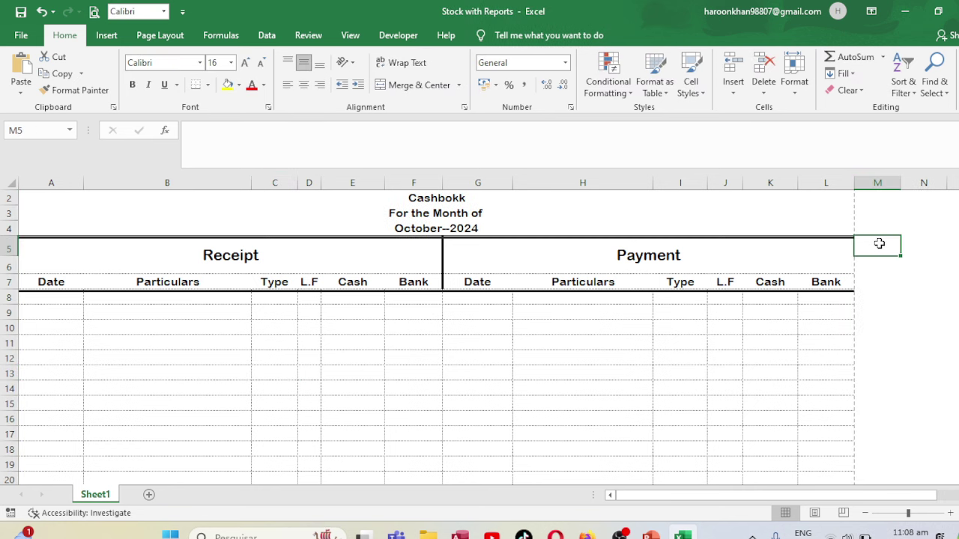
key("ctrl+p")
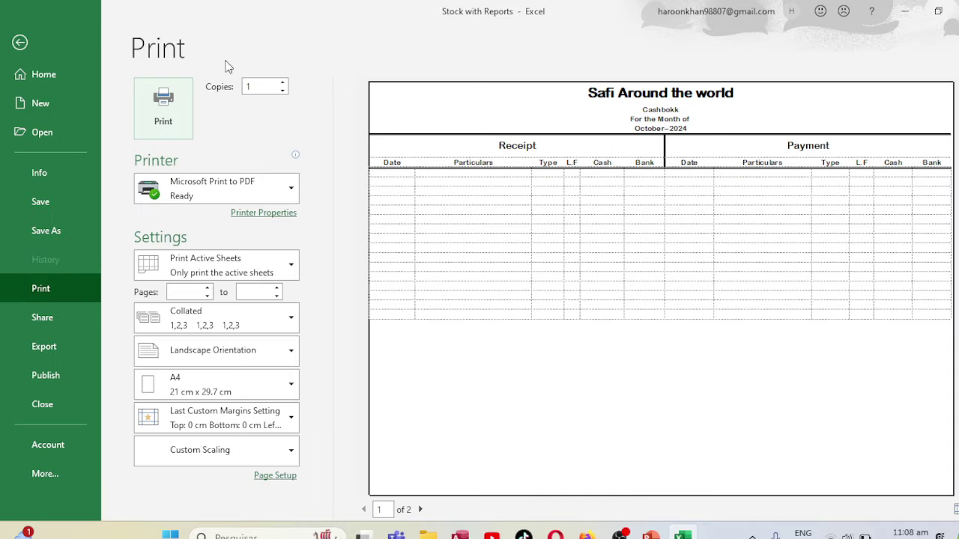
left_click(20, 42)
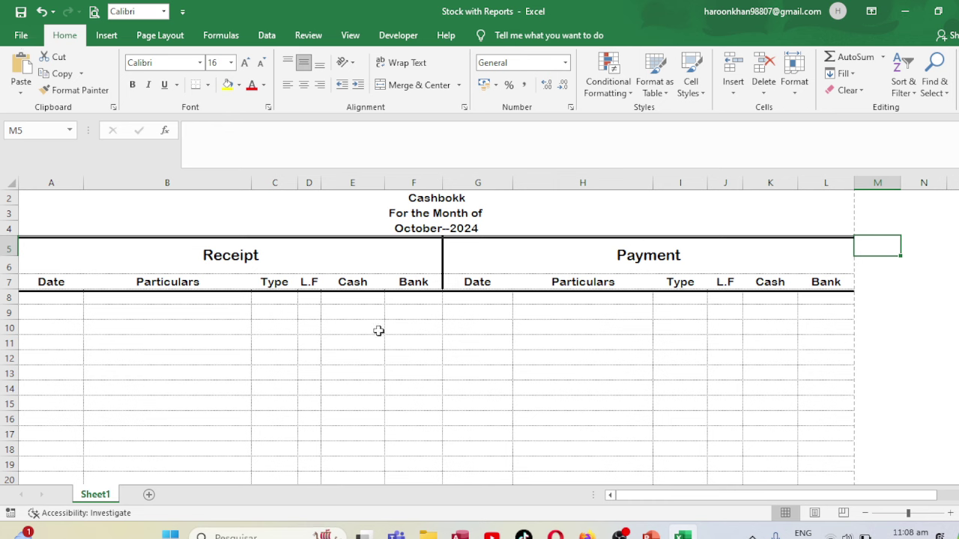
Drag row 6's lower boundary upward to shorten the Receipt/Payment heading row.
left_click(188, 257)
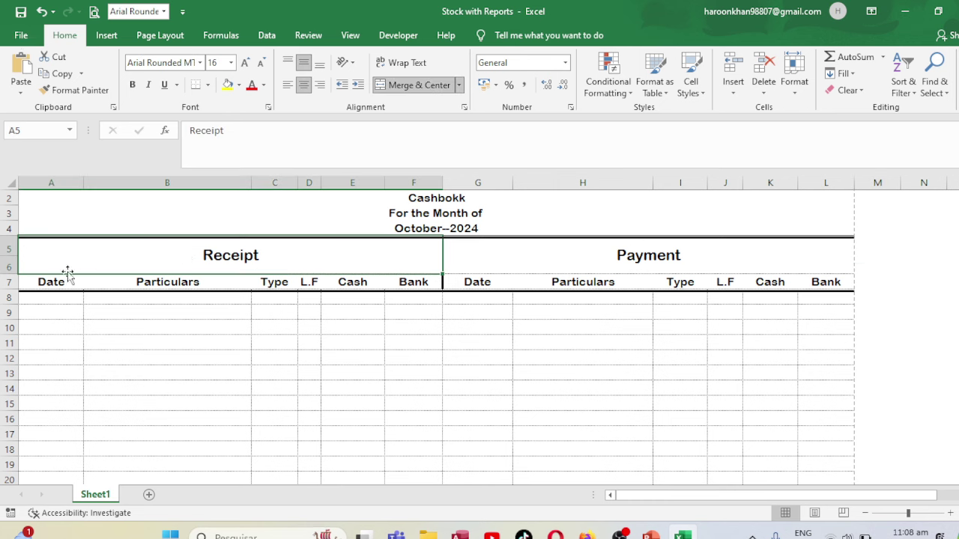
left_click_drag(13, 273, 11, 250)
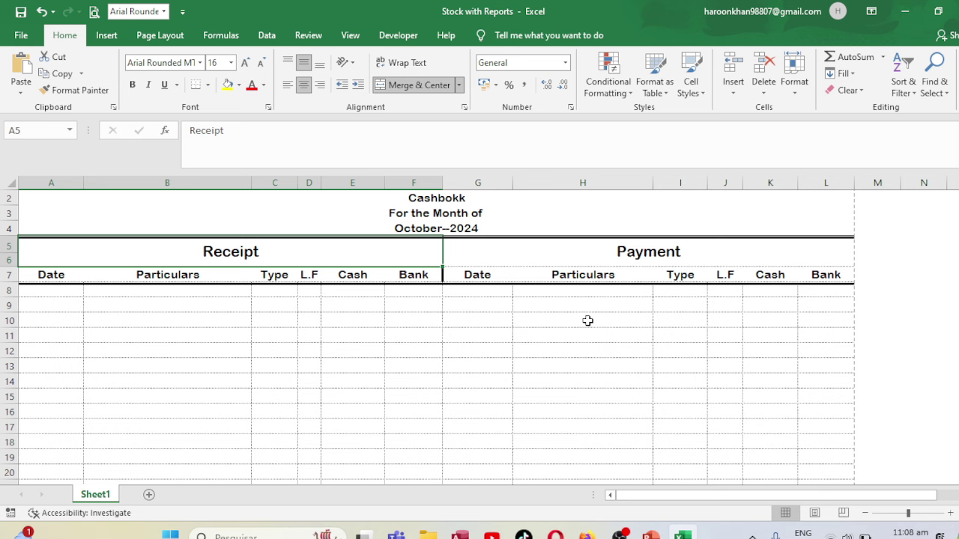
Paste a straight line and position it just below row 23.
scroll(434, 330, "down", 1)
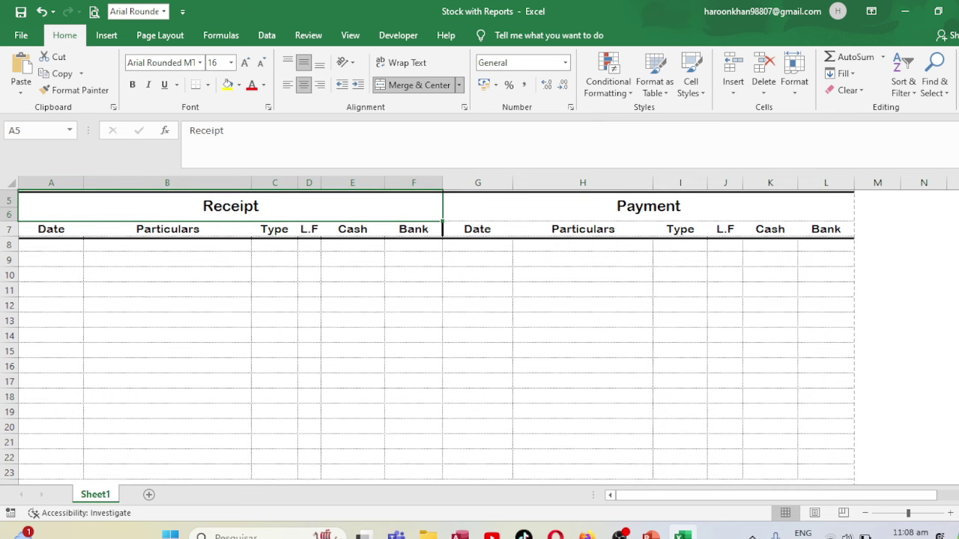
scroll(324, 440, "down", 2)
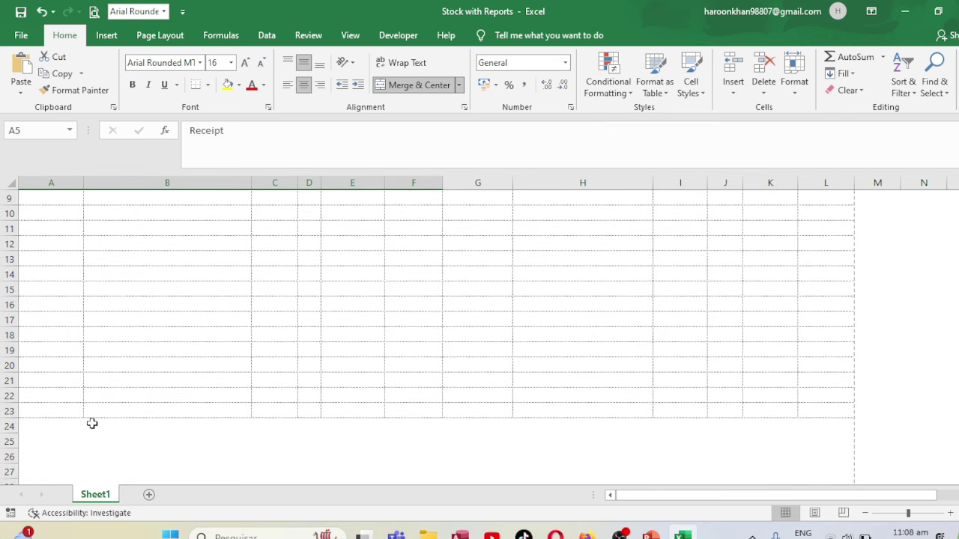
left_click_drag(42, 406, 816, 409)
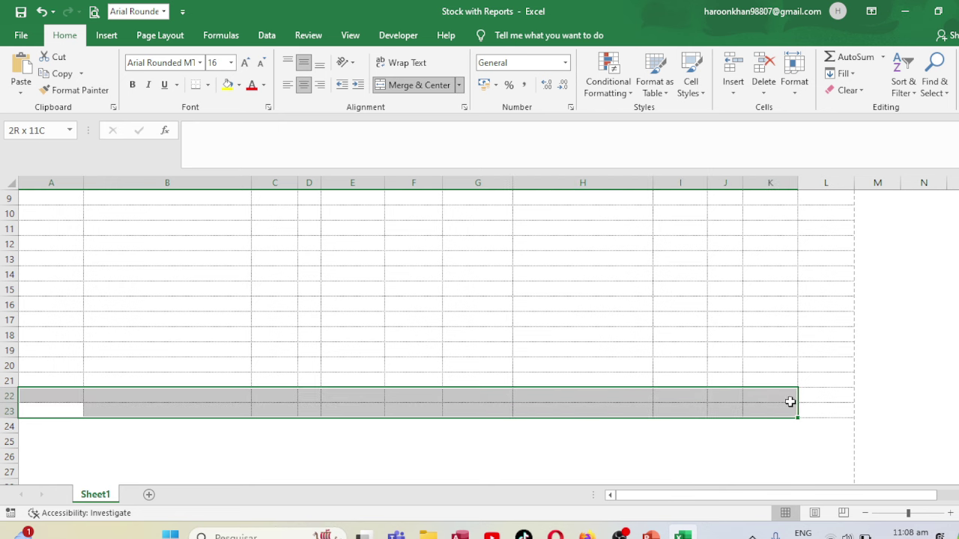
left_click(497, 451)
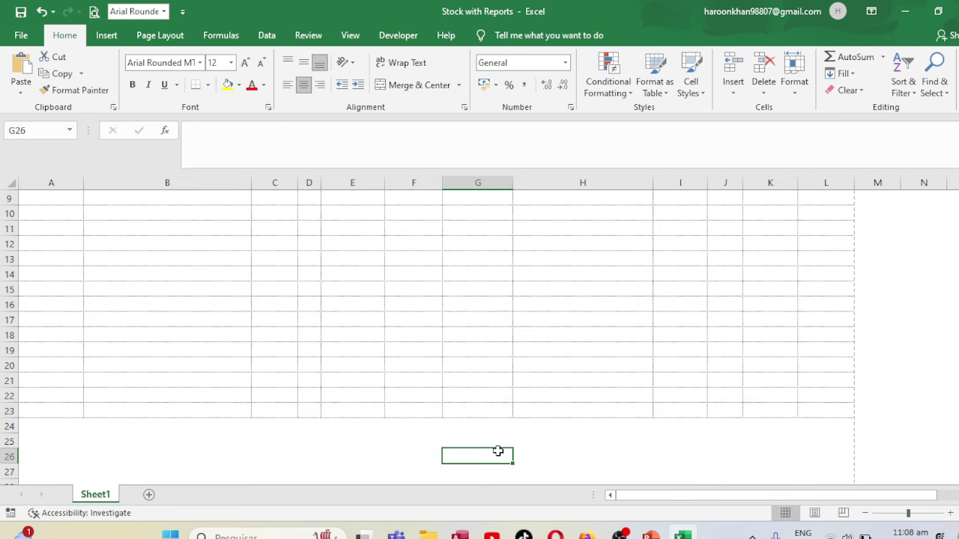
key("ctrl+v")
mouse_move(522, 449)
left_mouse_down()
mouse_move(26, 395)
mouse_move(47, 426)
mouse_move(35, 423)
left_mouse_up()
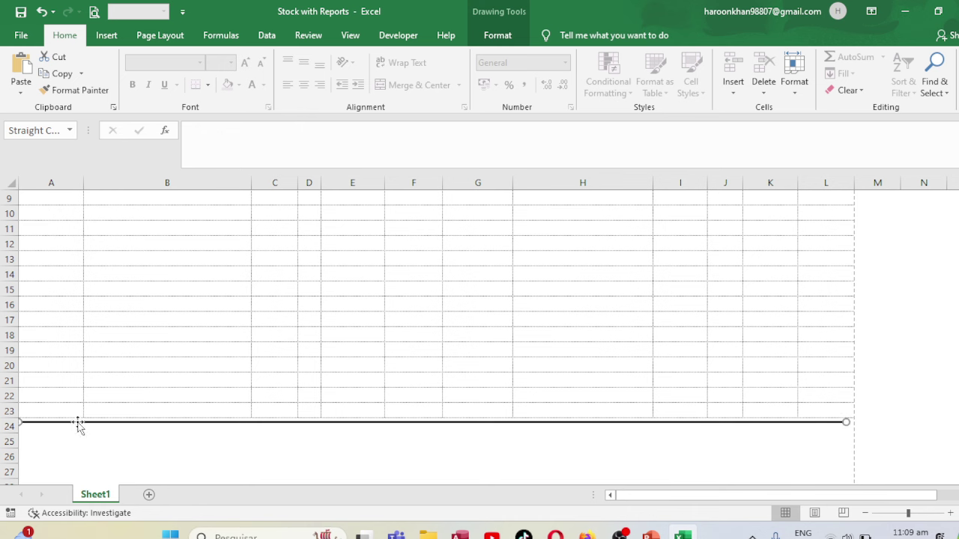
left_click_drag(79, 424, 78, 423)
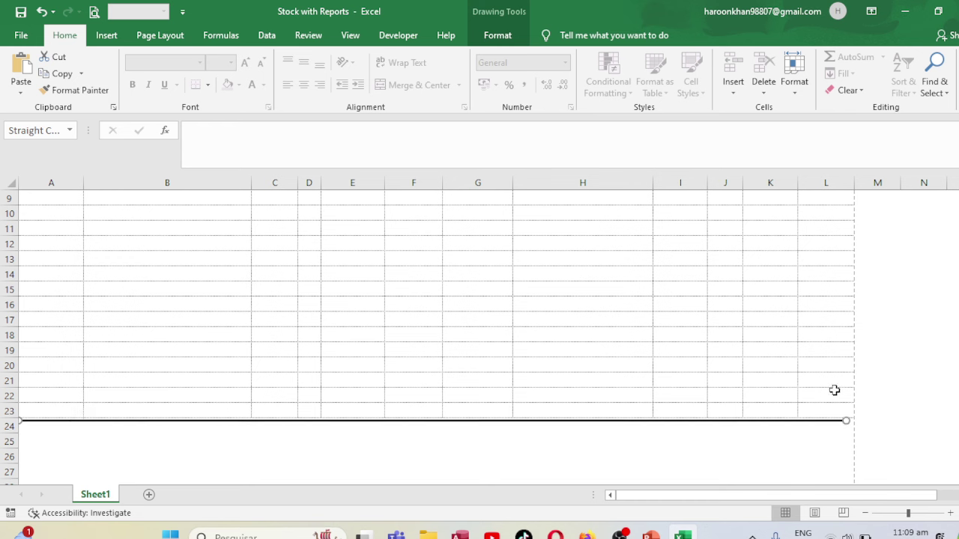
Try the border options on the bottom table rows, then close them without changes.
mouse_move(816, 404)
left_mouse_down()
mouse_move(645, 389)
mouse_move(21, 415)
left_mouse_up()
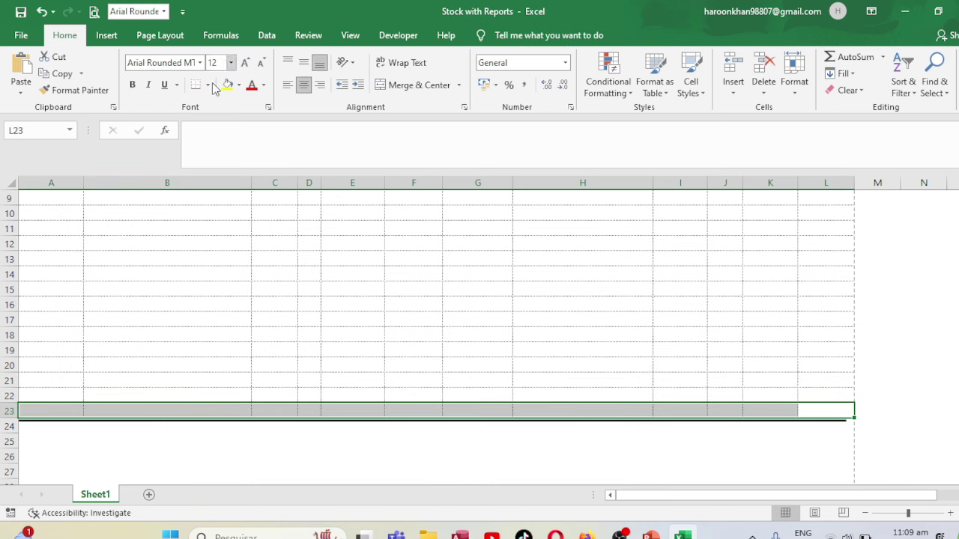
left_click(208, 84)
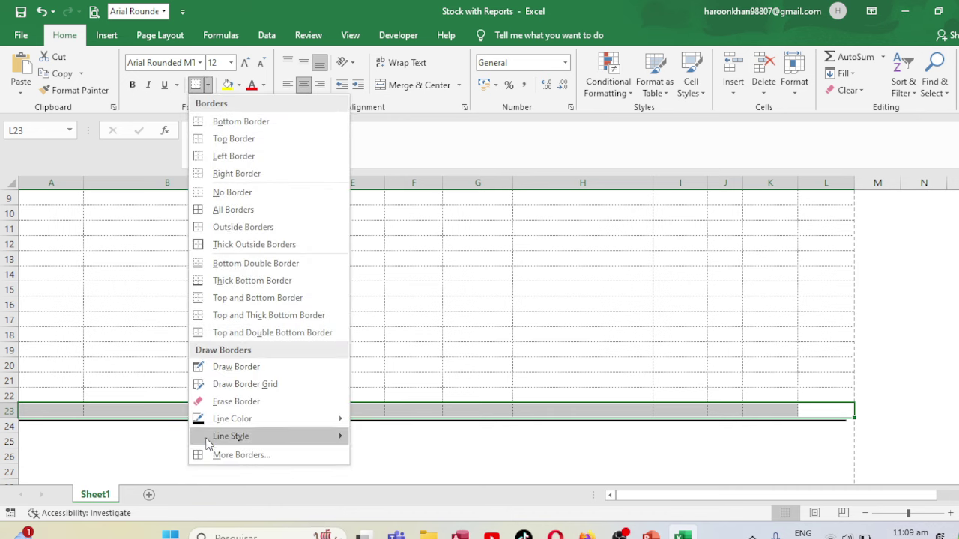
mouse_move(231, 436)
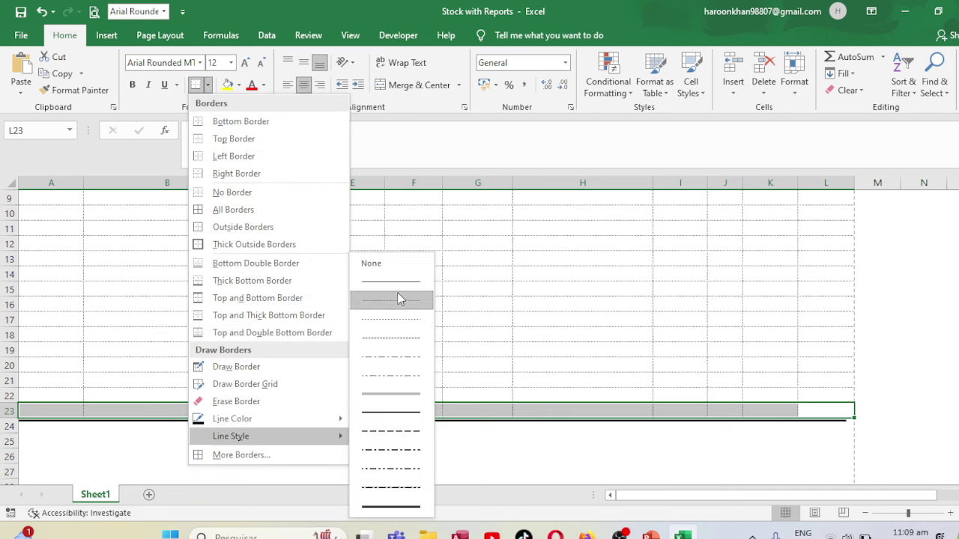
left_click(395, 283)
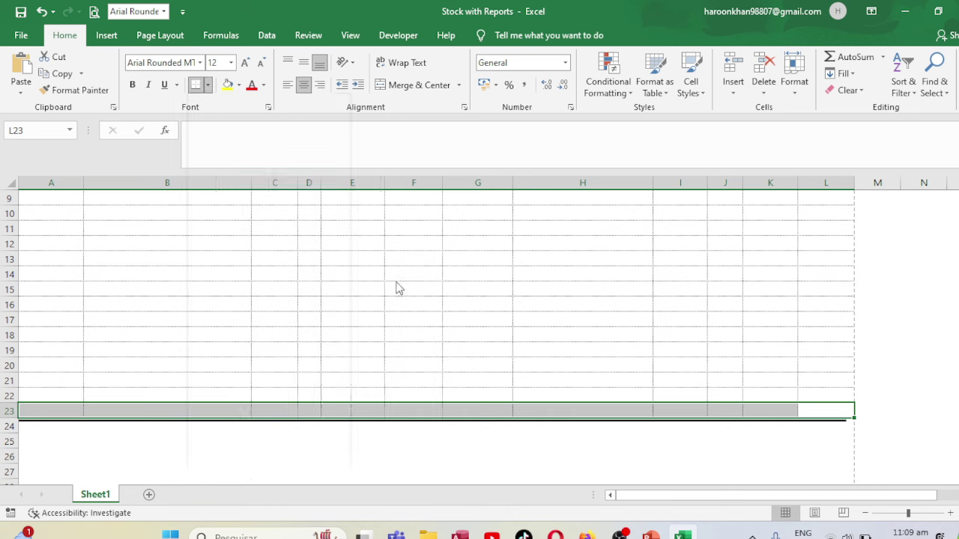
key("Escape")
left_click(31, 410)
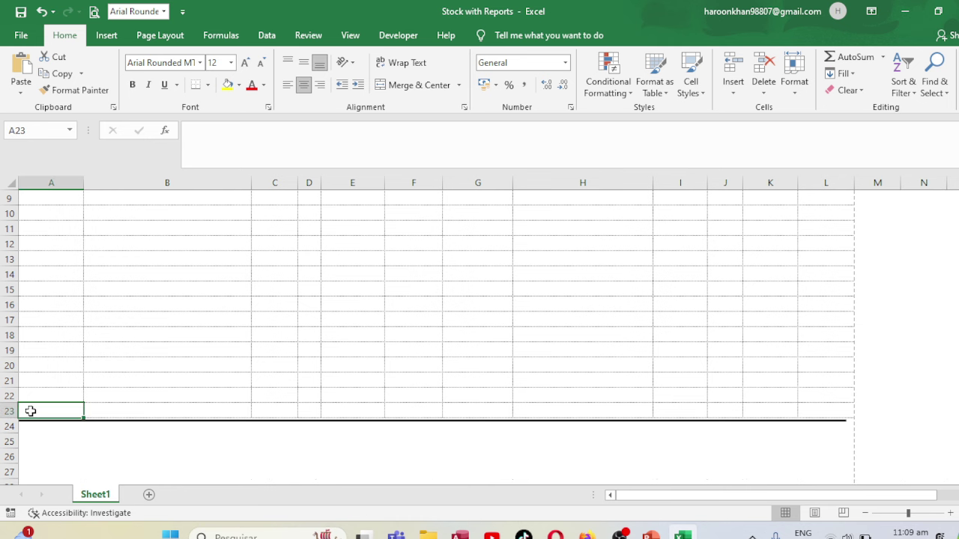
left_click_drag(47, 408, 835, 398)
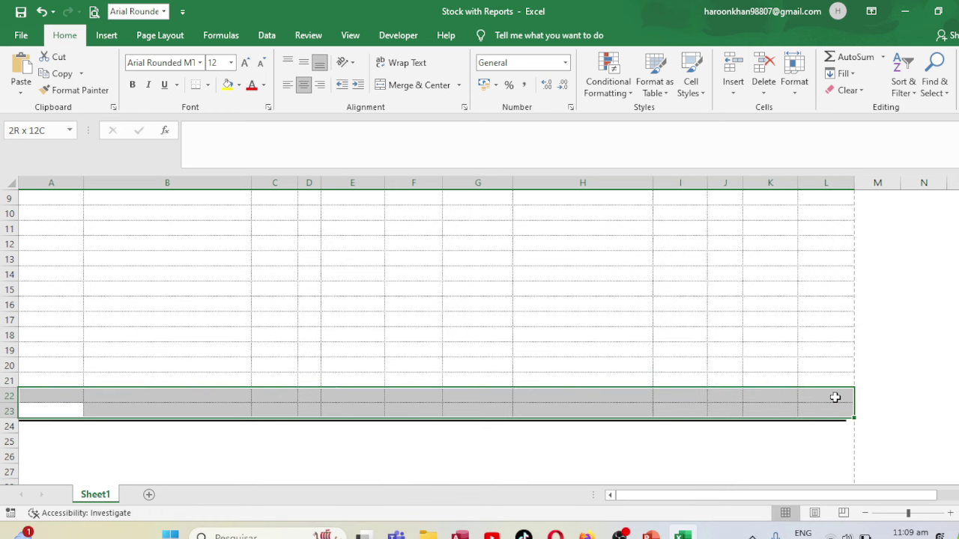
left_click(211, 84)
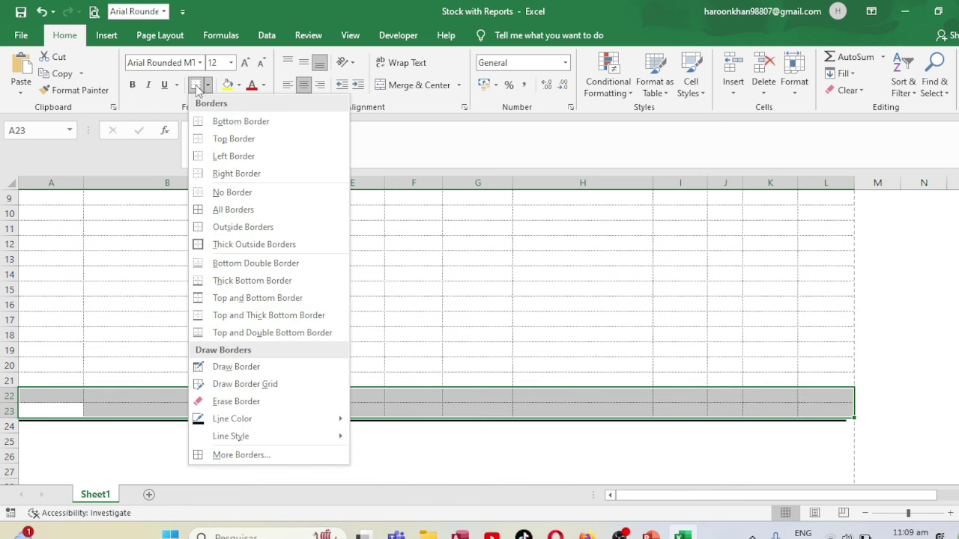
left_click(293, 201)
left_click(339, 288)
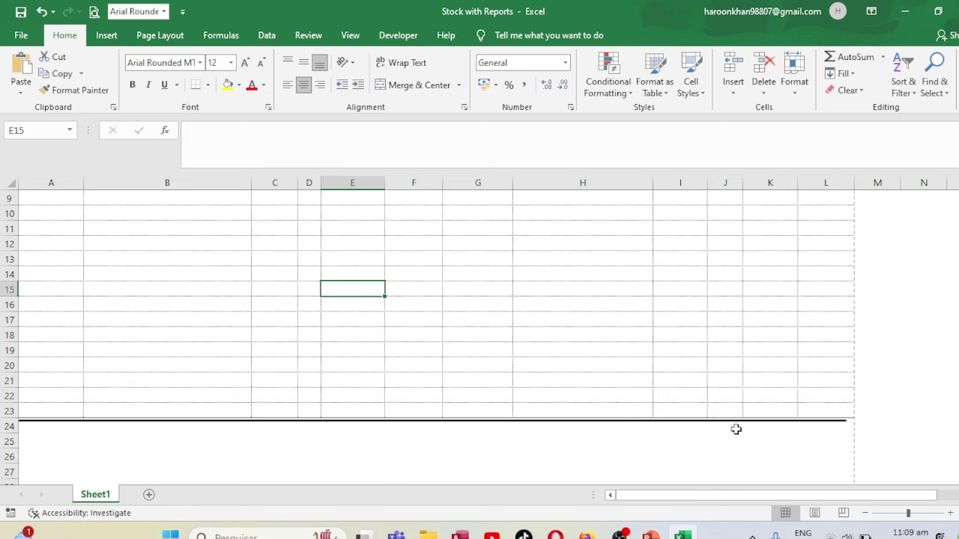
Stretch the divider line to the right edge of column L.
left_click(711, 425)
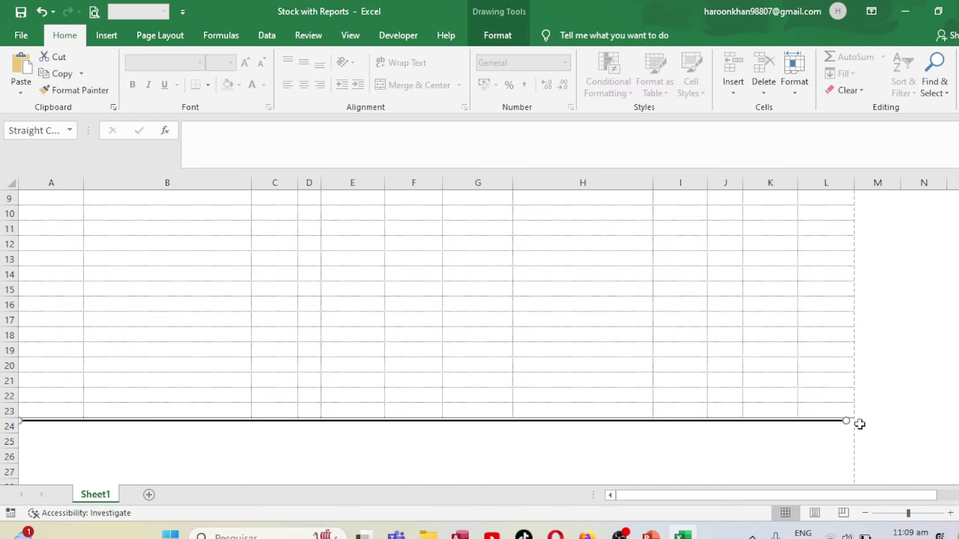
left_click_drag(845, 420, 856, 421)
left_click(749, 442)
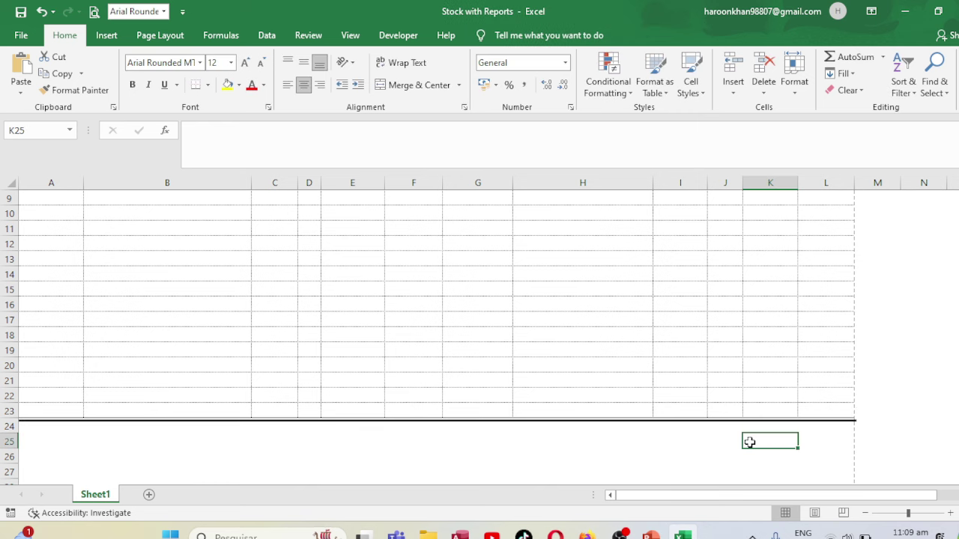
key("ctrl+p")
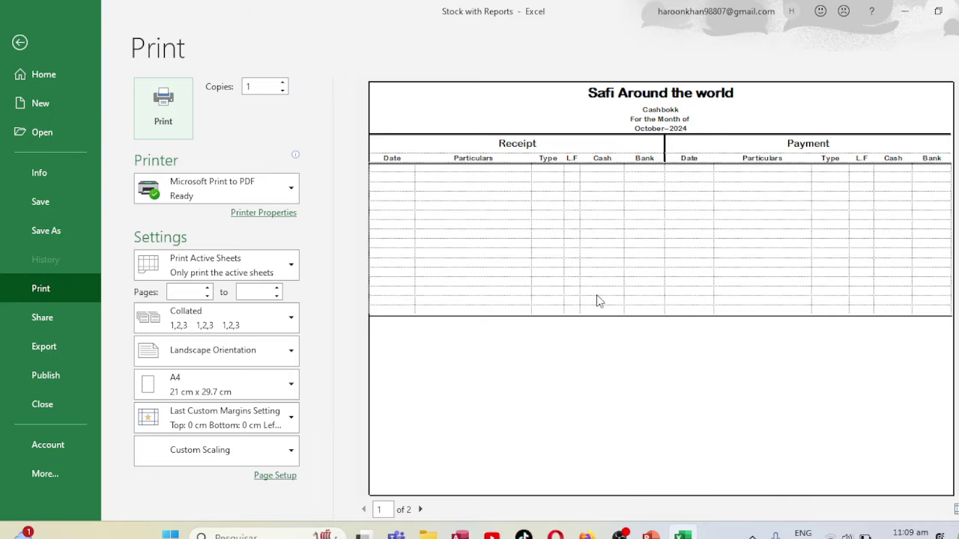
left_click(18, 42)
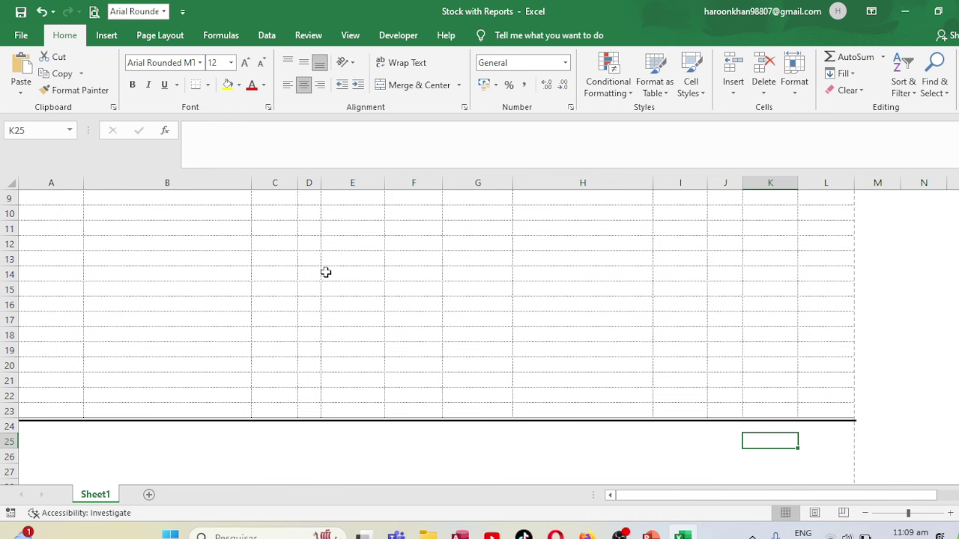
left_click(289, 269)
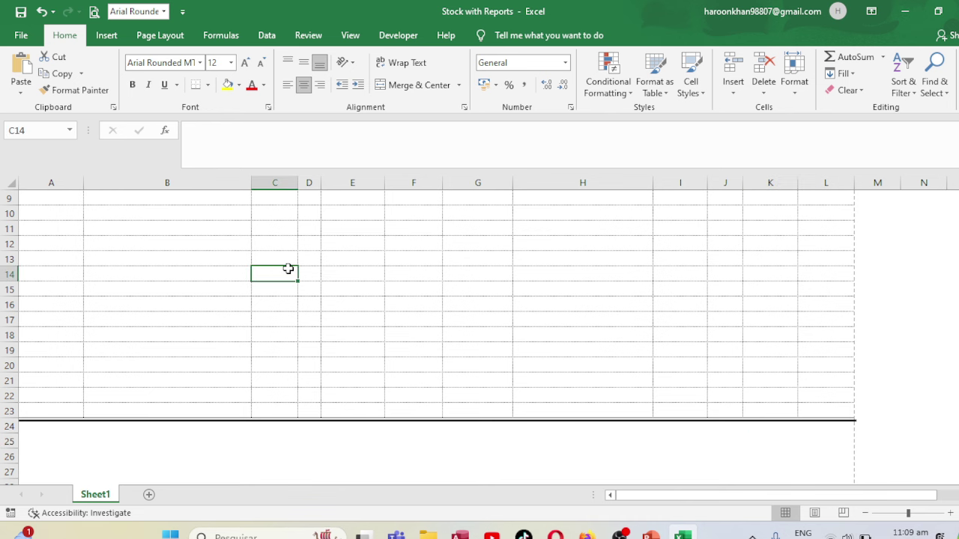
key("Up")
key("Up")
key("Up")
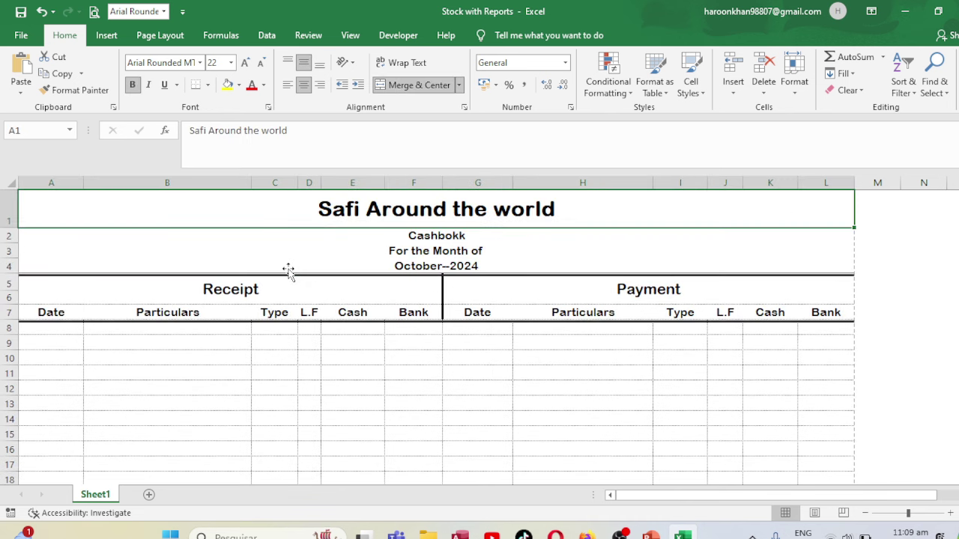
left_click(122, 295)
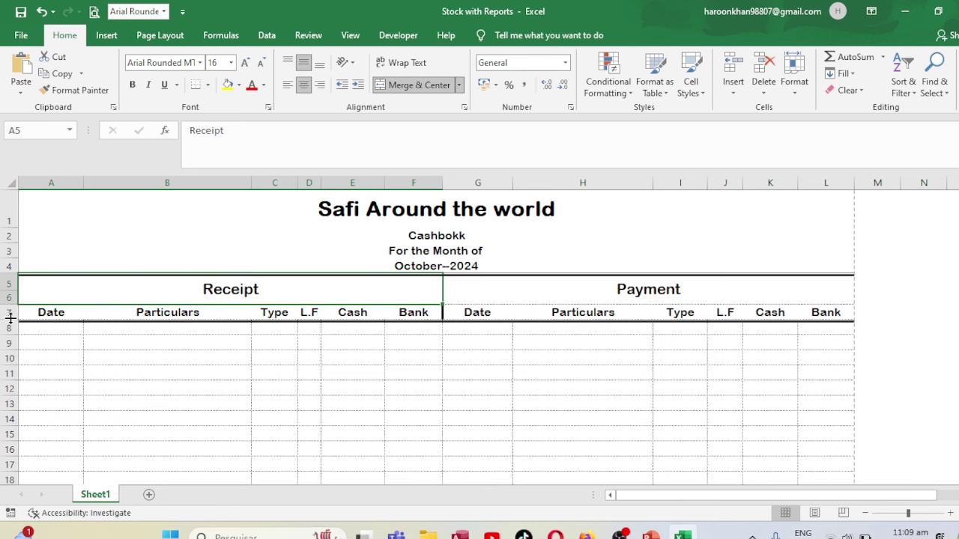
Heighten row 7, middle-align its labels, and fill A7:L7 with White, Background 1, Darker 15%.
left_click_drag(11, 318, 10, 332)
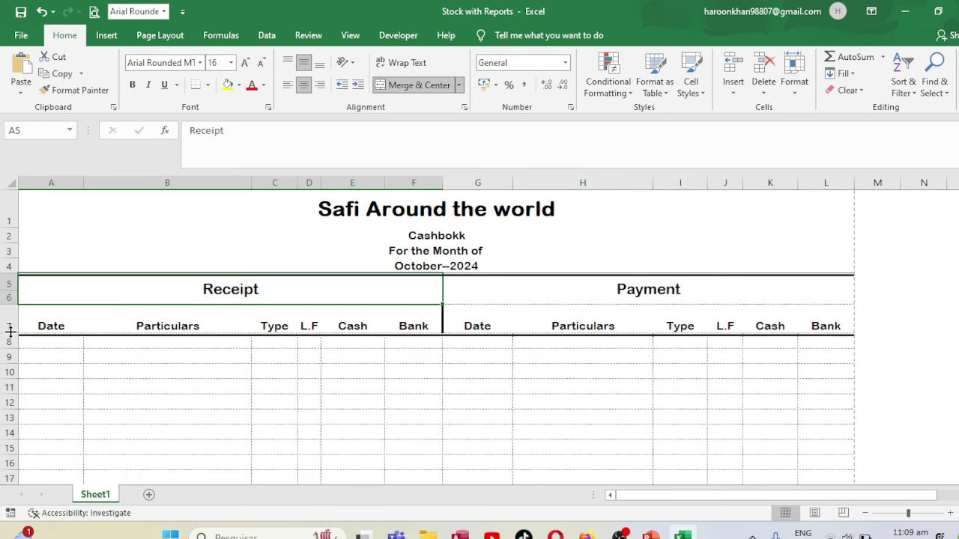
left_click(10, 328)
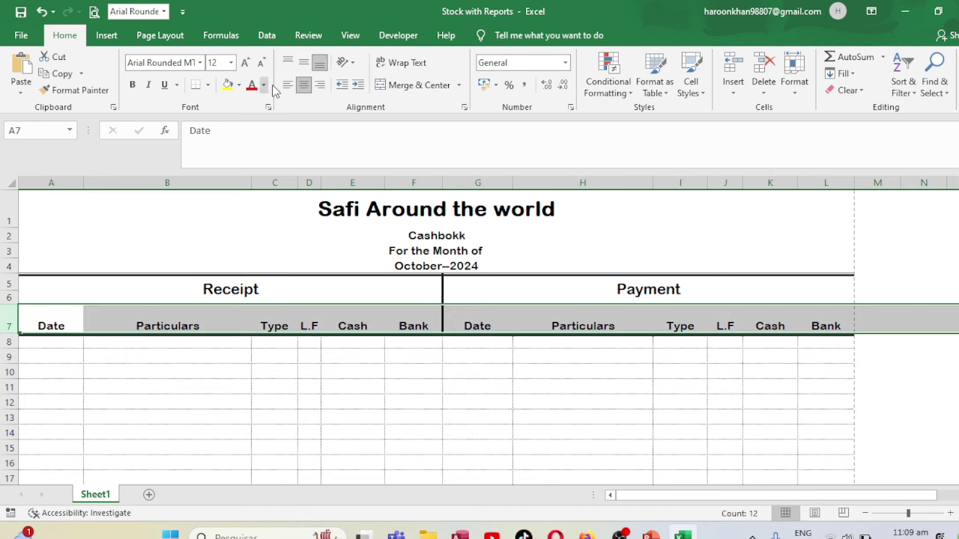
left_click(304, 63)
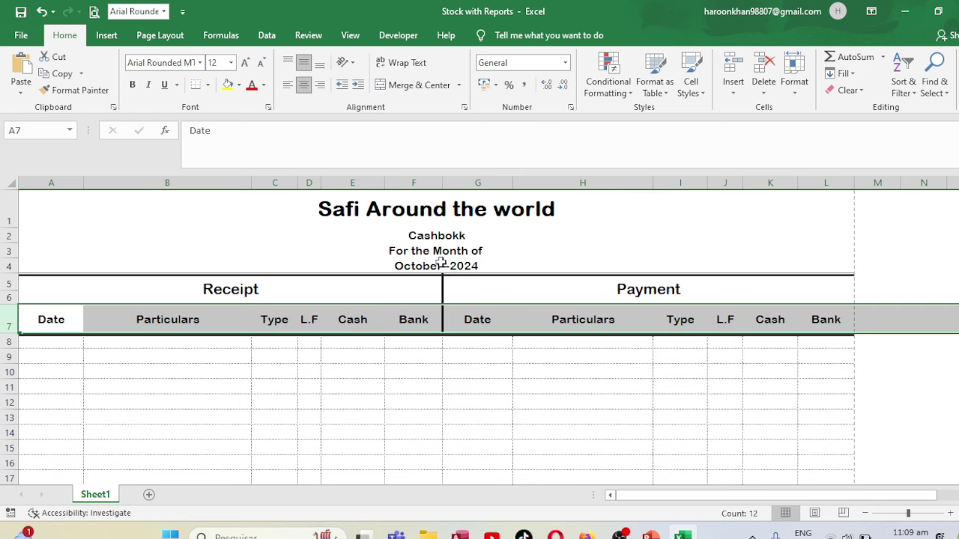
left_click_drag(57, 316, 817, 322)
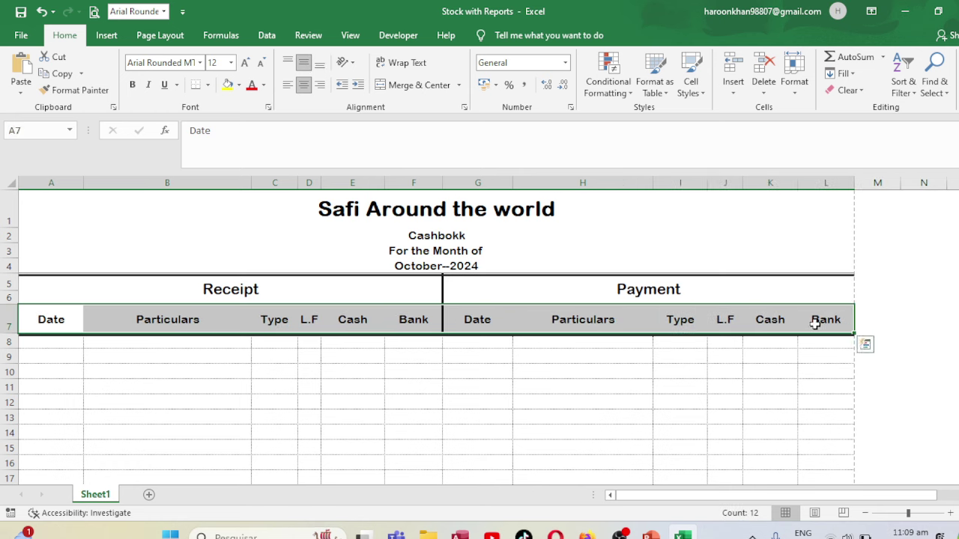
left_click(240, 88)
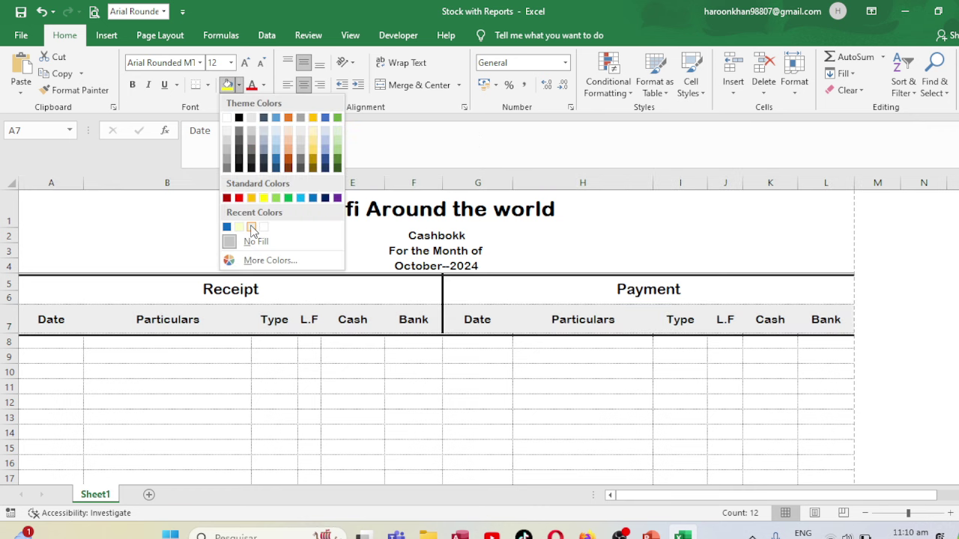
left_click(228, 143)
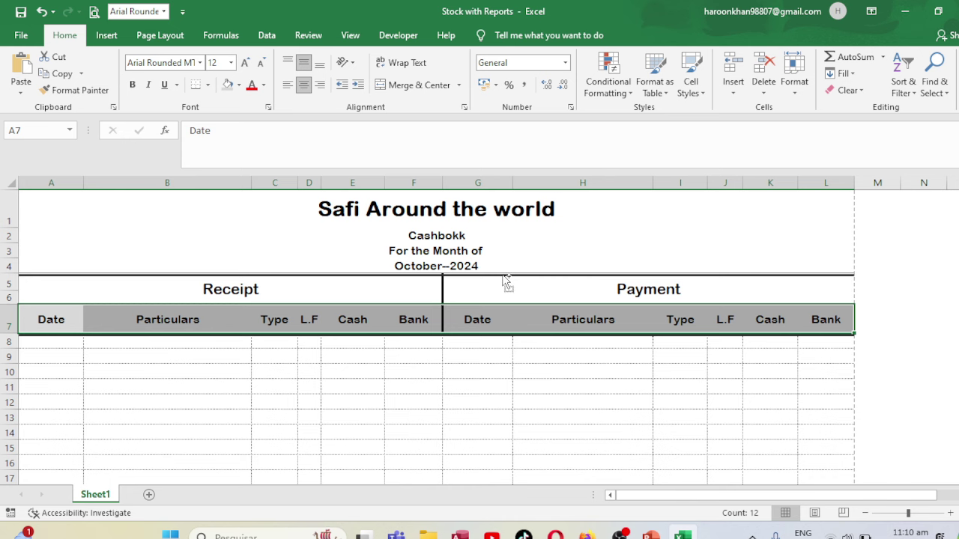
left_click(348, 384)
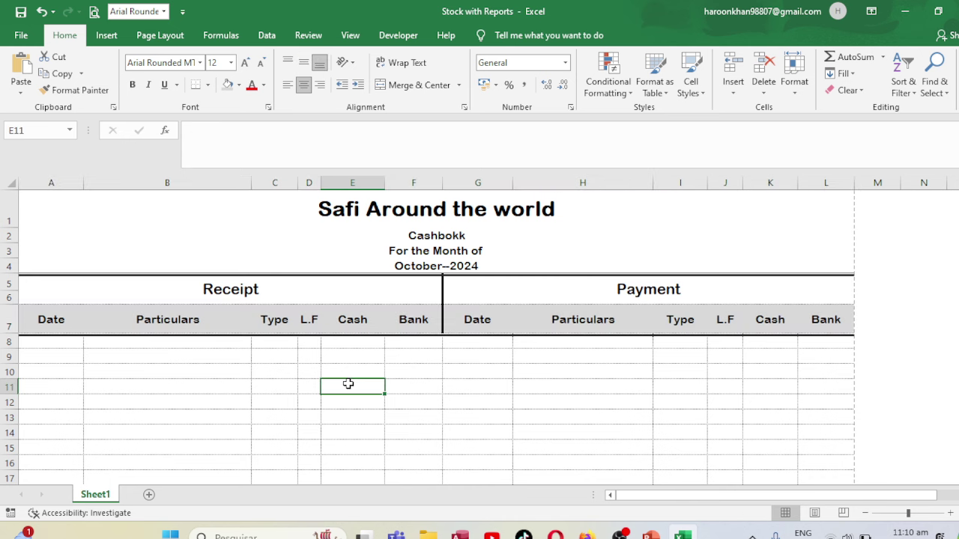
Enlarge row 24's height below the divider, then select A24:B24.
key("Down")
key("Down")
key("Down")
key("Down")
key("Down")
key("Down")
key("Down")
key("Down")
key("Down")
key("Down")
key("Down")
key("Down")
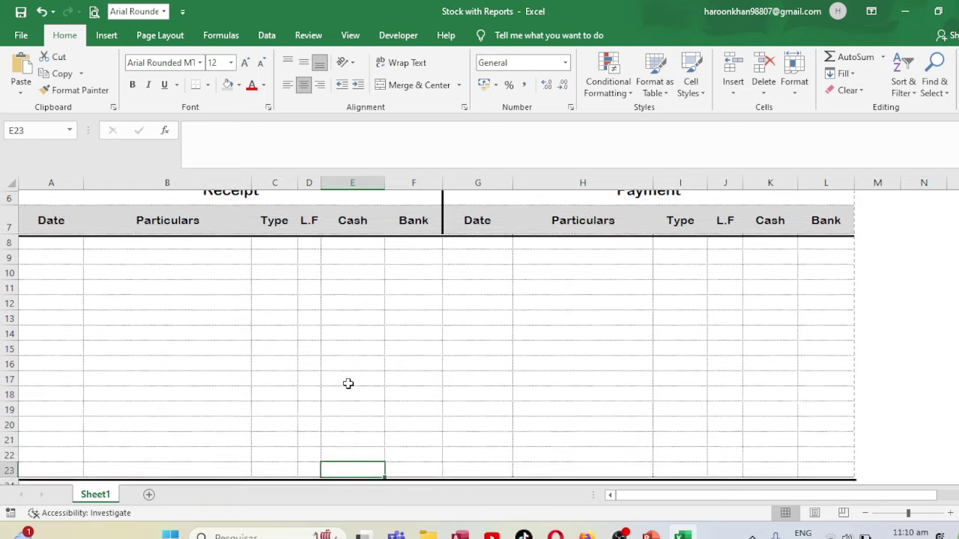
key("Down")
key("Down")
key("Down")
key("Down")
key("Down")
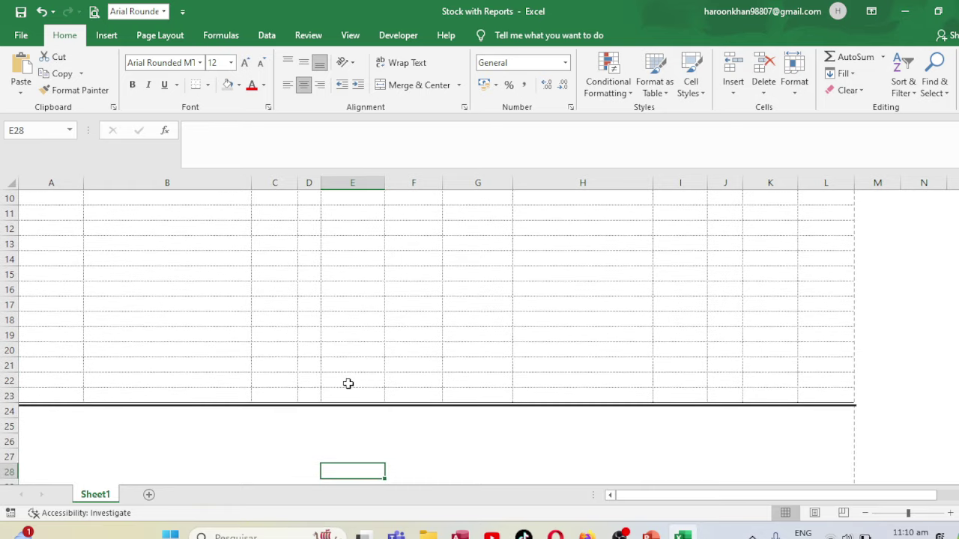
left_click(75, 421)
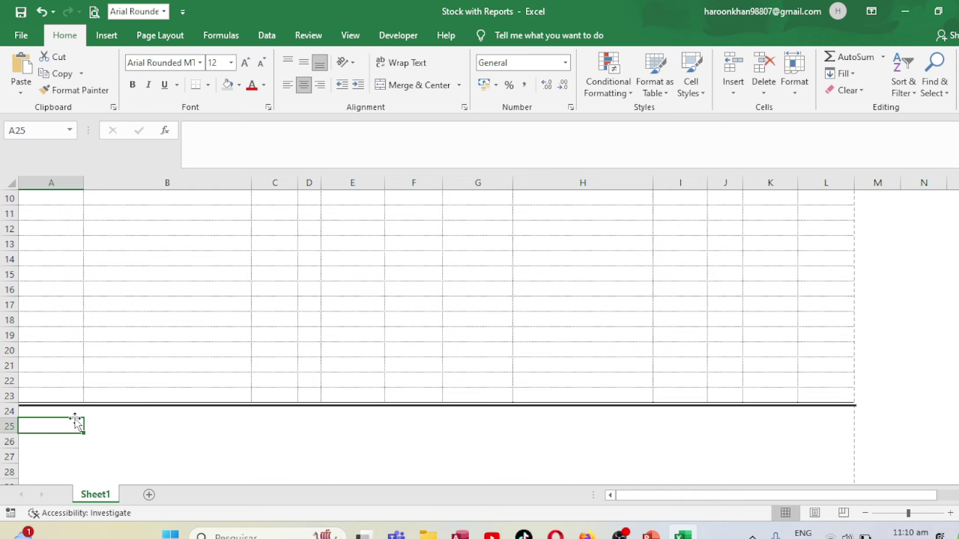
left_click(6, 403)
left_click(26, 408)
left_click(53, 423)
left_click_drag(12, 418, 12, 456)
left_click(42, 423)
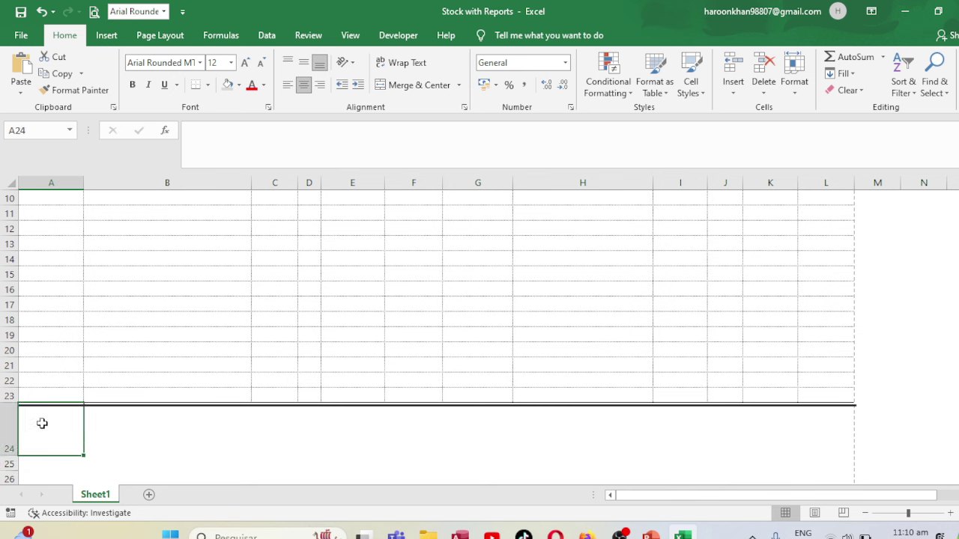
left_click_drag(47, 422, 171, 423)
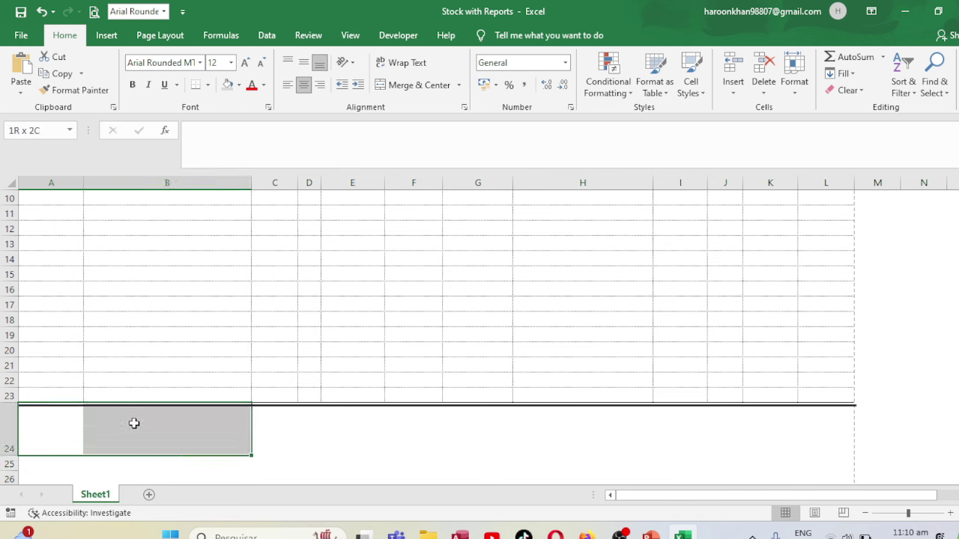
Merge A24:B24 and enter an 18-point, vertically centred 'Total' label.
left_click(415, 85)
type("To")
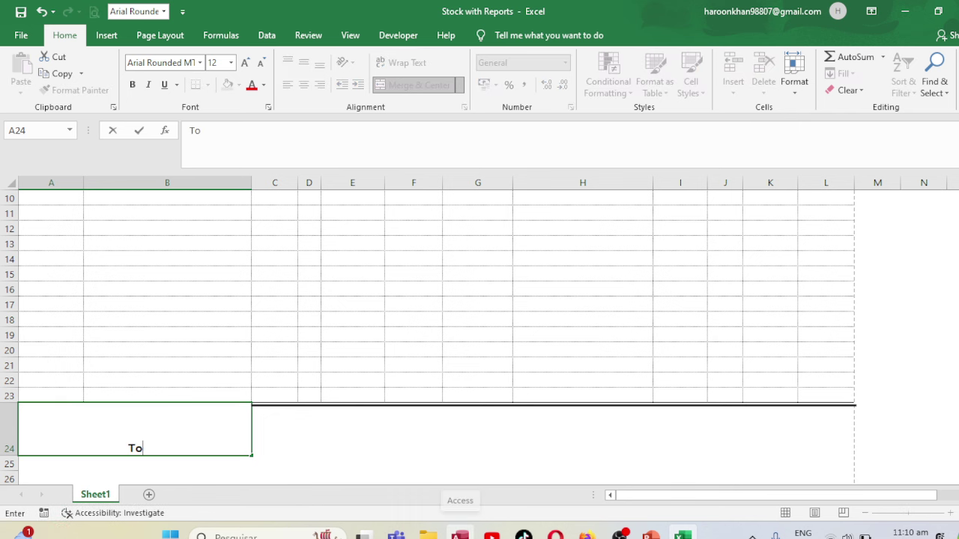
type("tal")
key("Up")
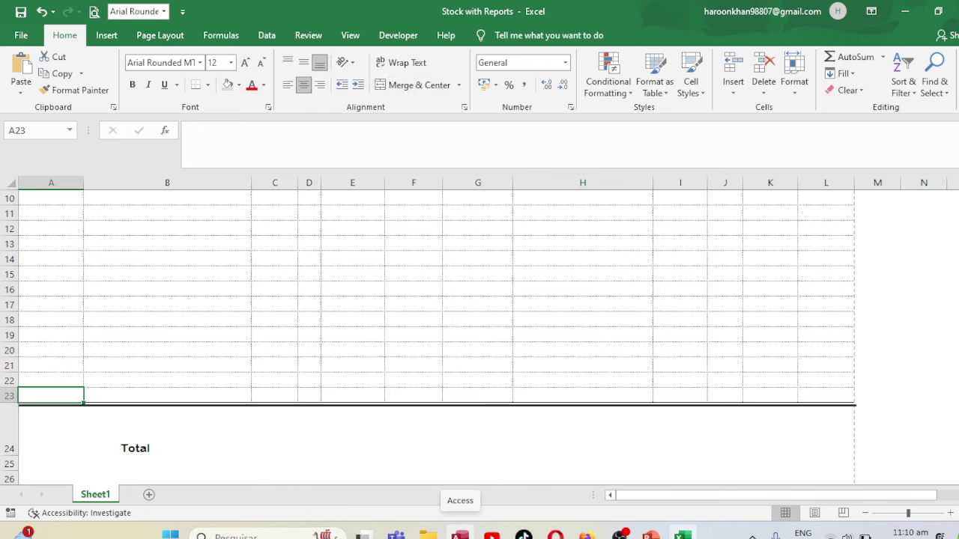
key("Down")
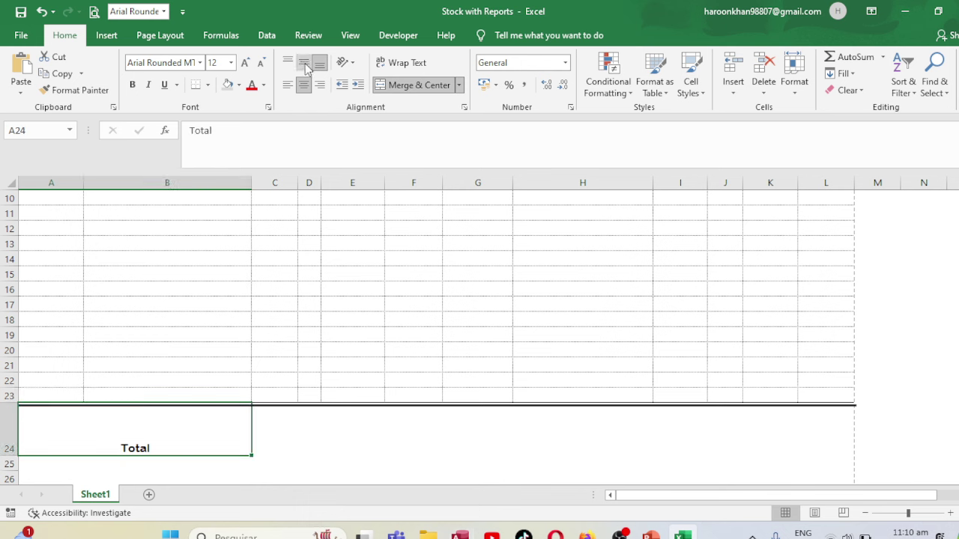
left_click(303, 63)
left_click(244, 62)
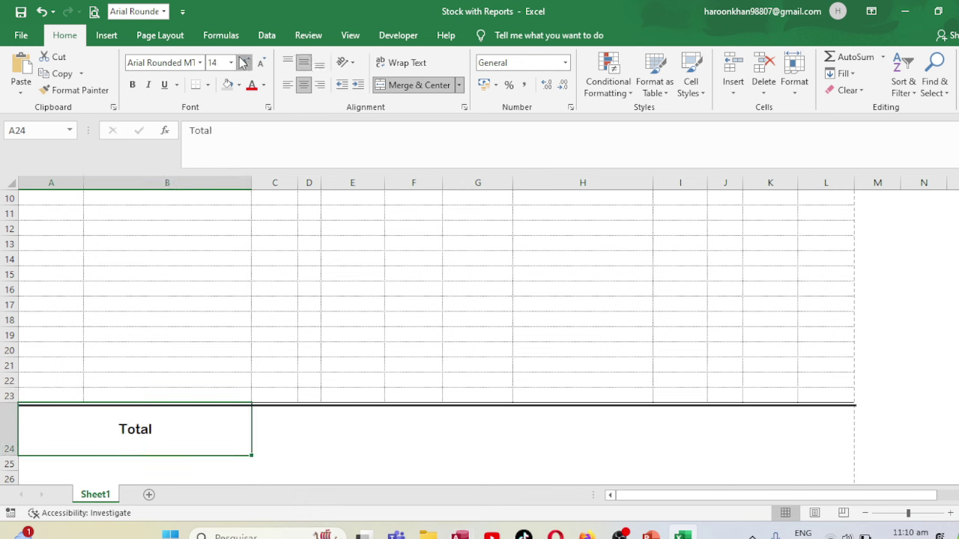
left_click(244, 62)
left_click(244, 63)
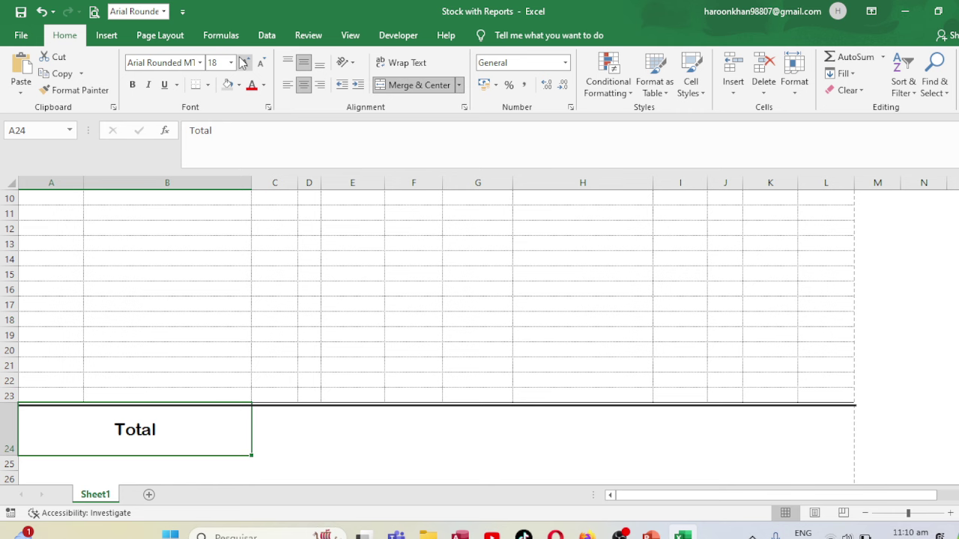
Merge C24 through E24 into one cell.
left_click(269, 417)
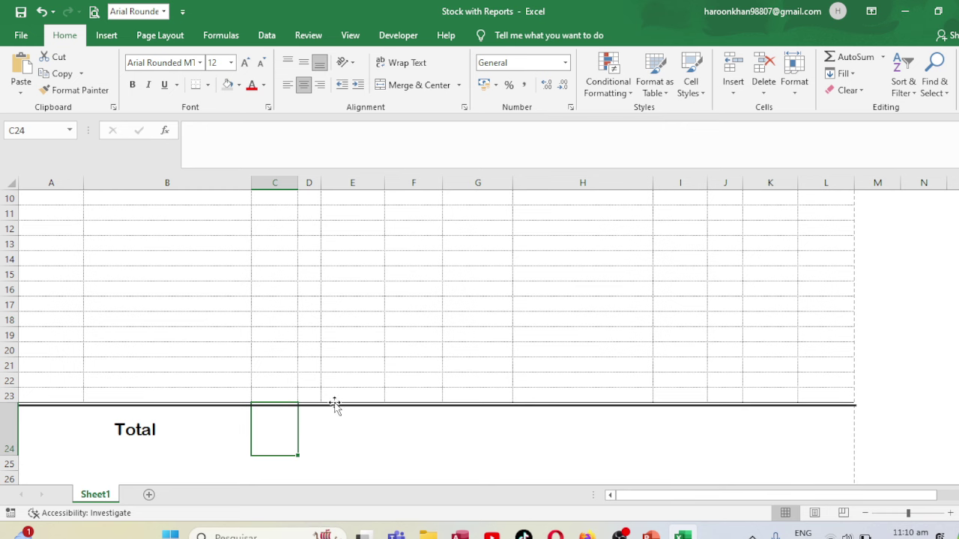
left_click_drag(285, 422, 370, 419)
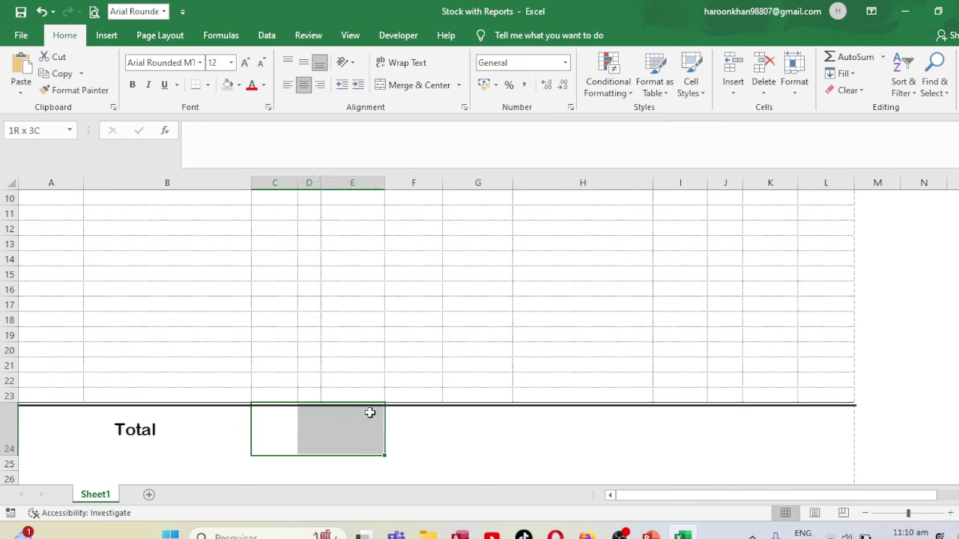
left_click_drag(953, 298, 953, 298)
left_click(408, 85)
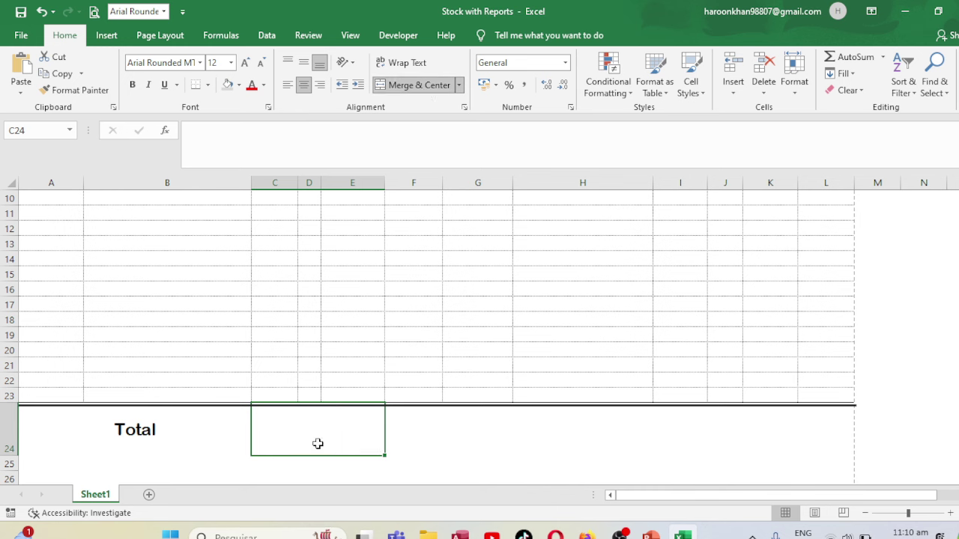
Add a bottom border under row 24 from column A to L.
left_click(412, 423)
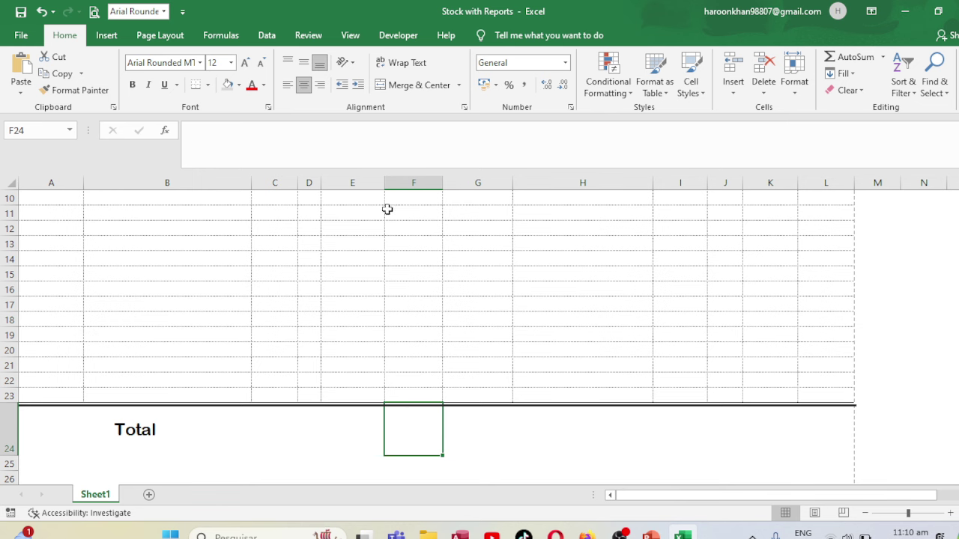
left_click(327, 433)
mouse_move(81, 419)
left_mouse_down()
mouse_move(512, 422)
mouse_move(826, 445)
left_mouse_up()
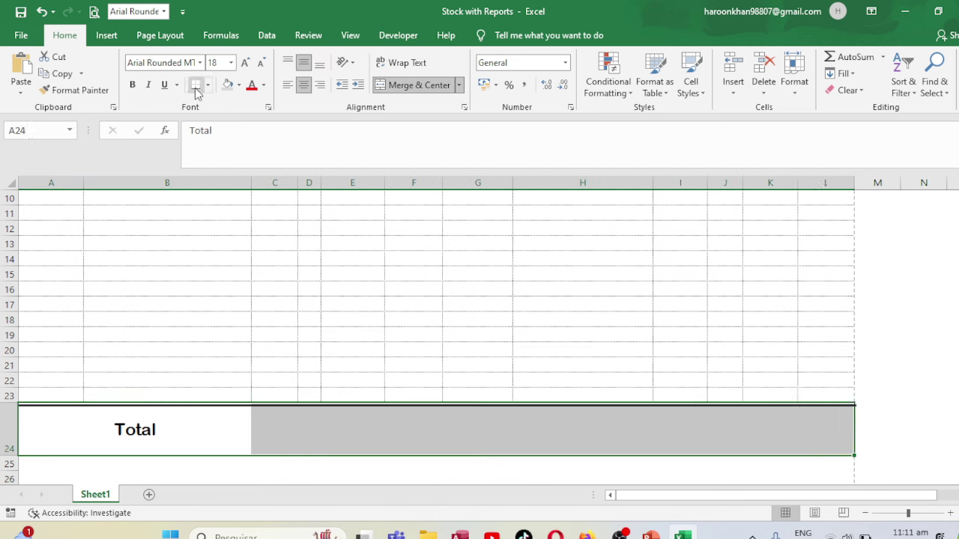
left_click(239, 479)
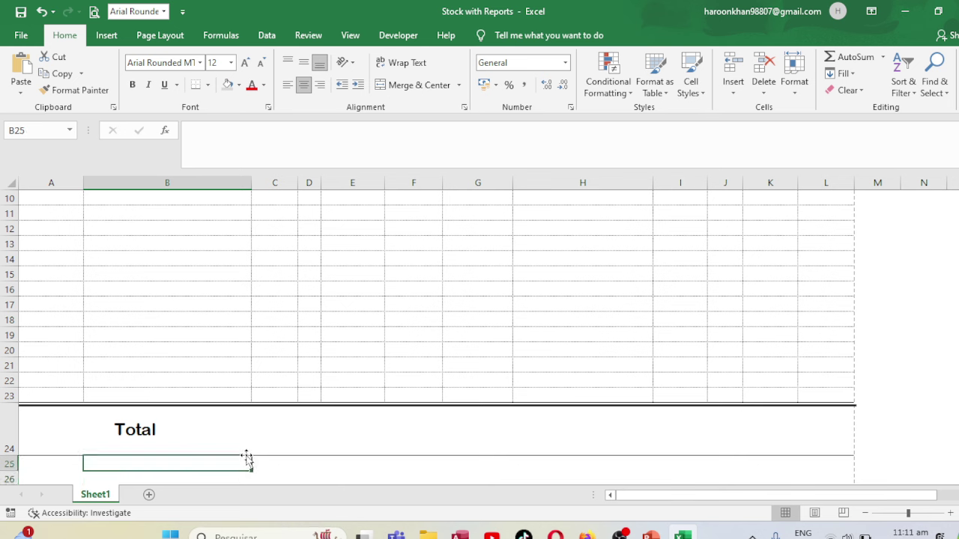
Duplicate the divider line and nudge the copy onto row 24's bottom edge.
left_click(267, 406)
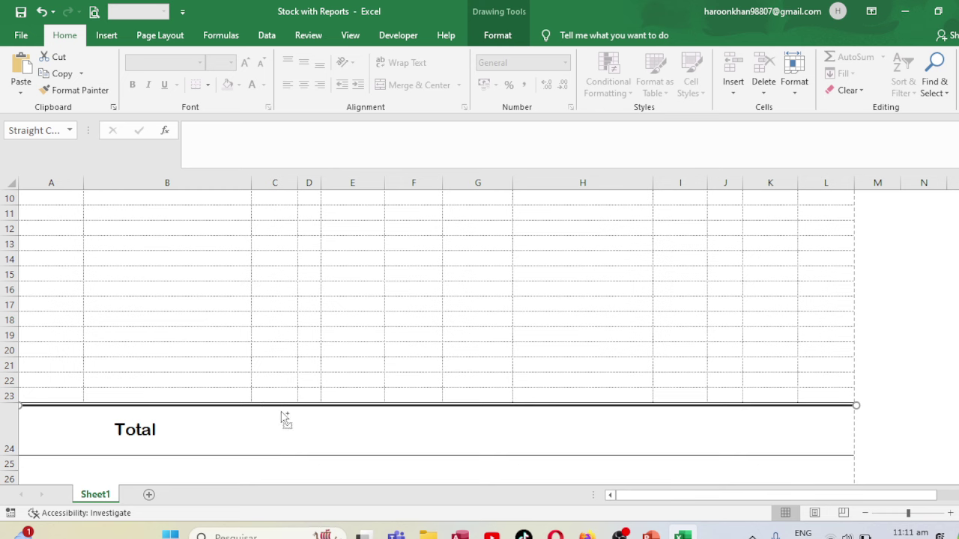
left_click_drag(284, 417, 294, 404)
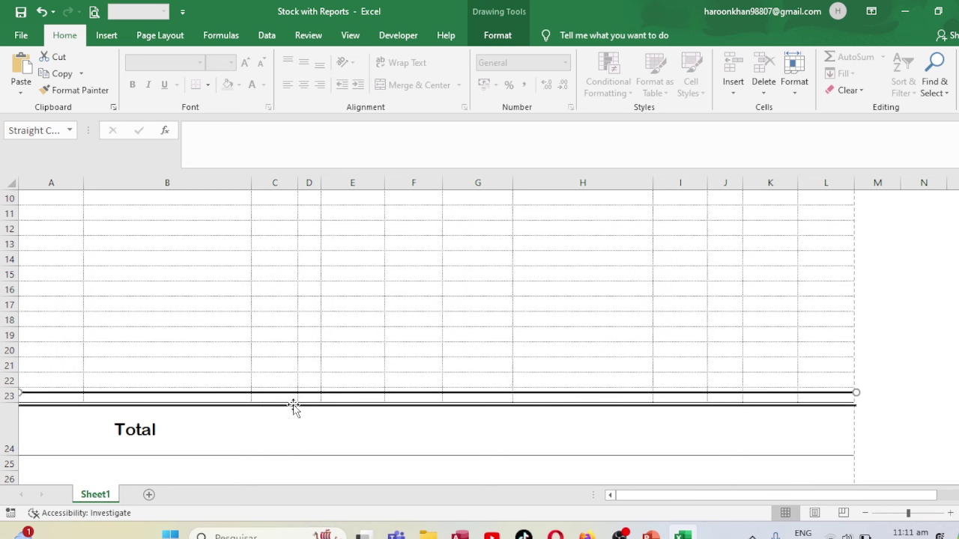
key("Down")
key("Down")
key("Down")
key("Down")
key("Down")
key("Down")
key("Down")
key("Down")
key("Down")
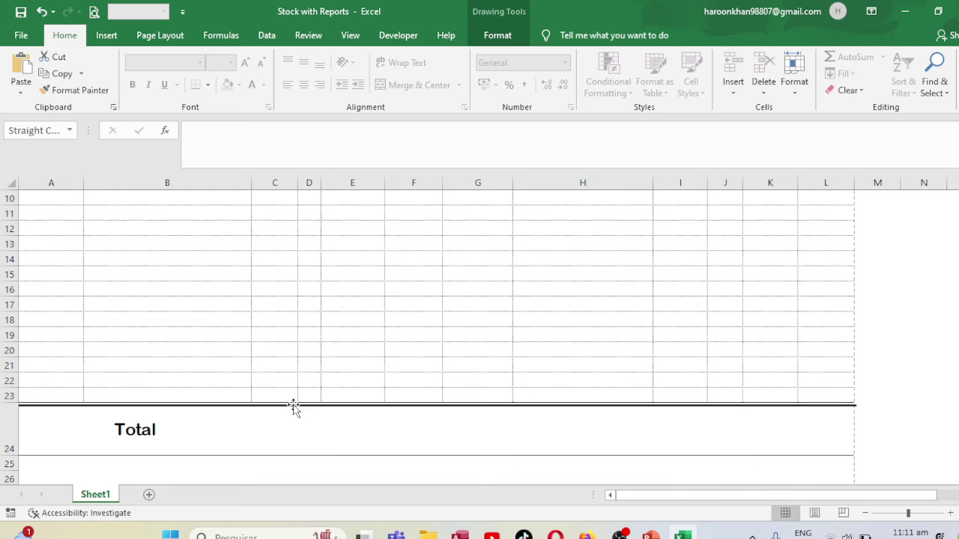
key("Up")
key("Up")
key("Up")
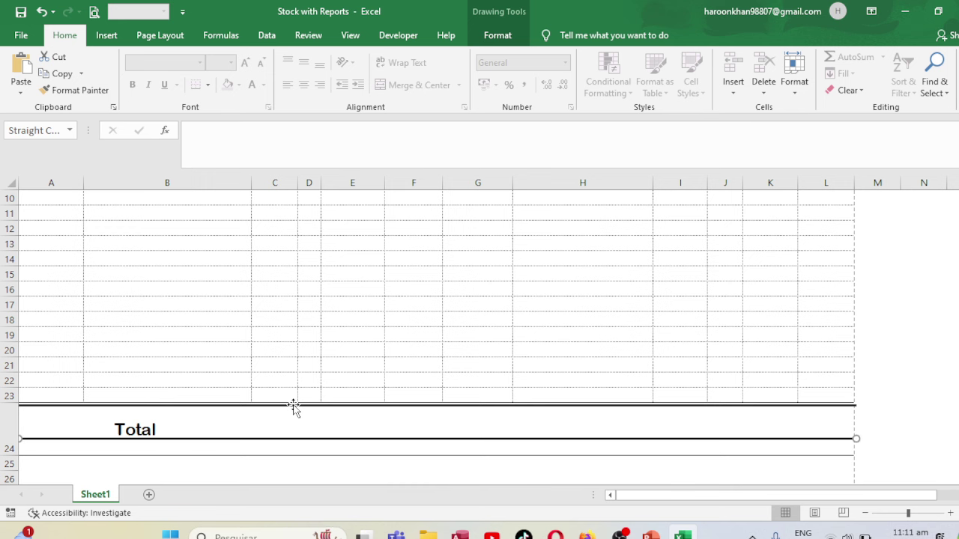
key("Down")
key("Down")
key("Down")
key("Down")
key("Down")
key("Down")
key("Down")
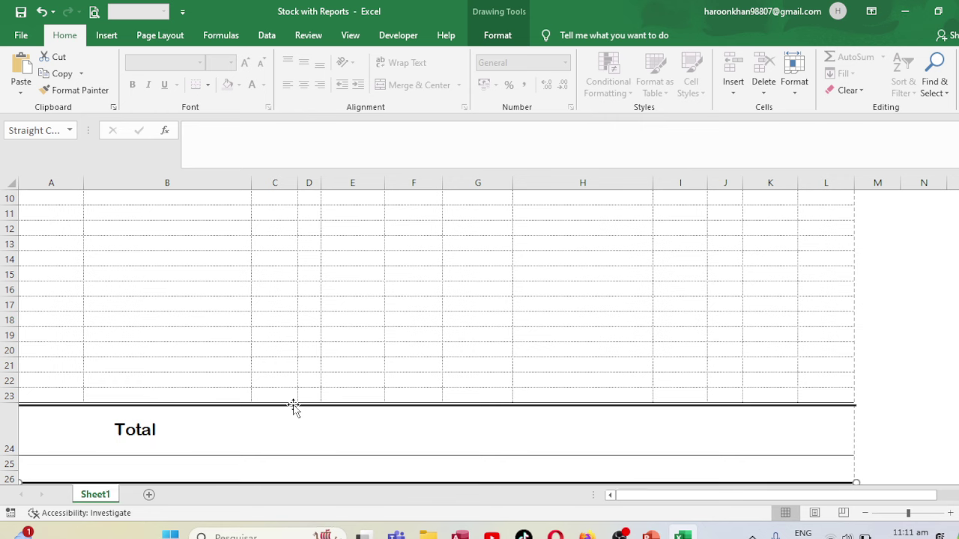
key("Up")
key("Up")
key("Up")
key("Up")
key("Up")
key("Up")
key("Up")
key("Up")
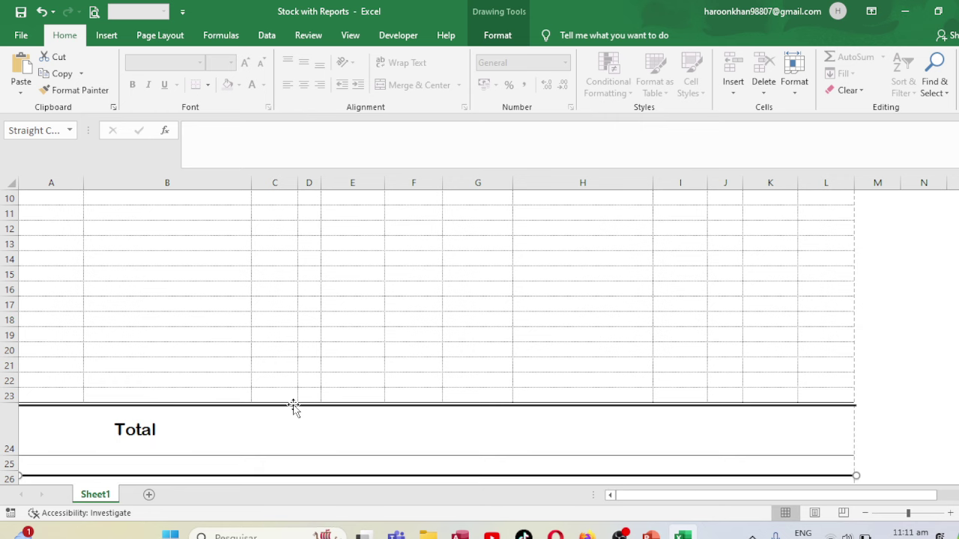
key("Up")
key("Up")
key("Up")
key("Up")
key("Up")
key("Up")
key("Up")
key("Up")
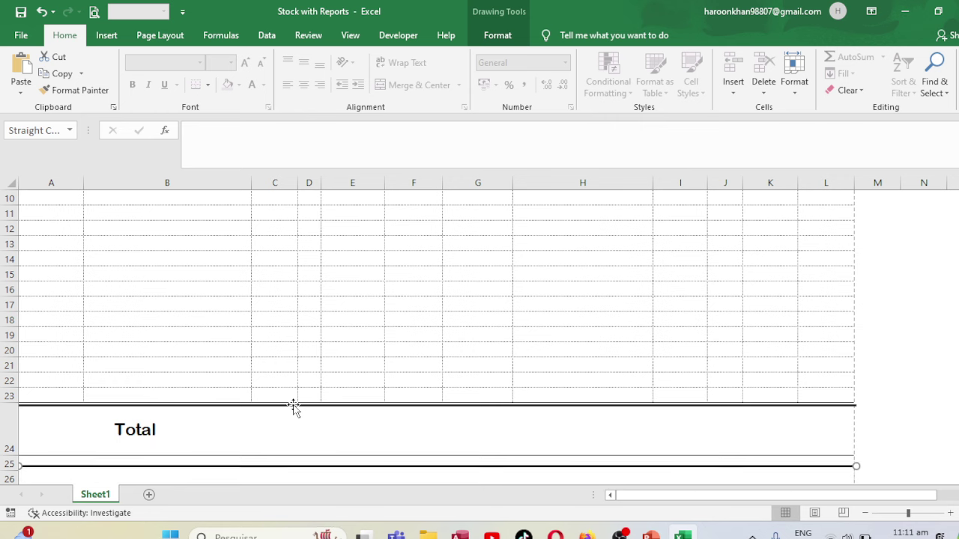
key("Up")
key("Up")
key("Up")
key("Up")
key("Up")
key("Up")
key("Up")
key("Up")
key("Up")
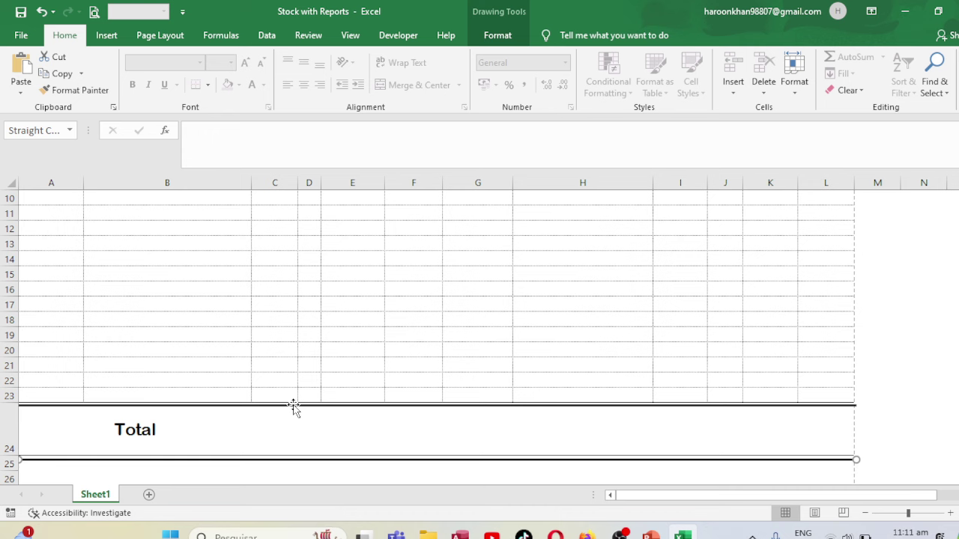
key("Up")
key("Up")
key("Up")
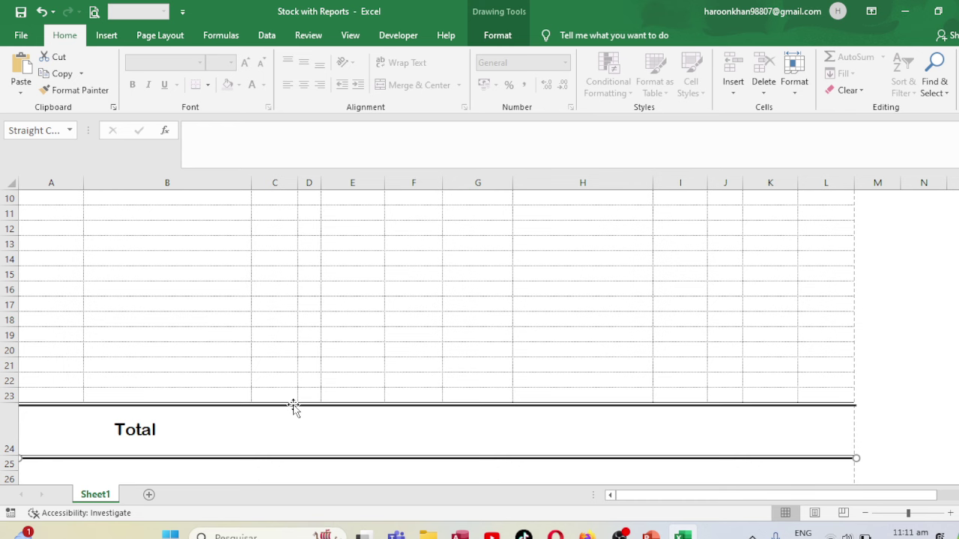
Change the copied line's outline weight to make it thinner.
left_click(497, 35)
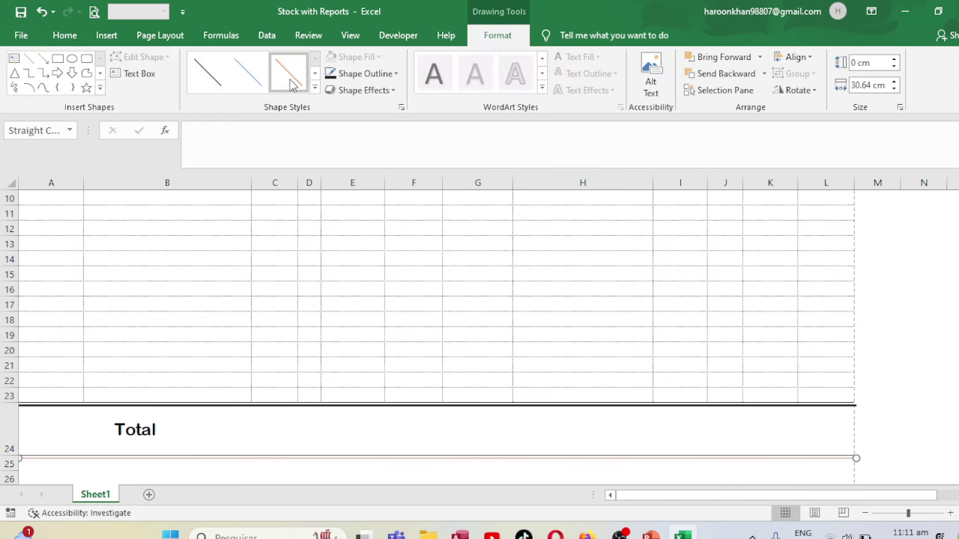
left_click(359, 73)
mouse_move(378, 284)
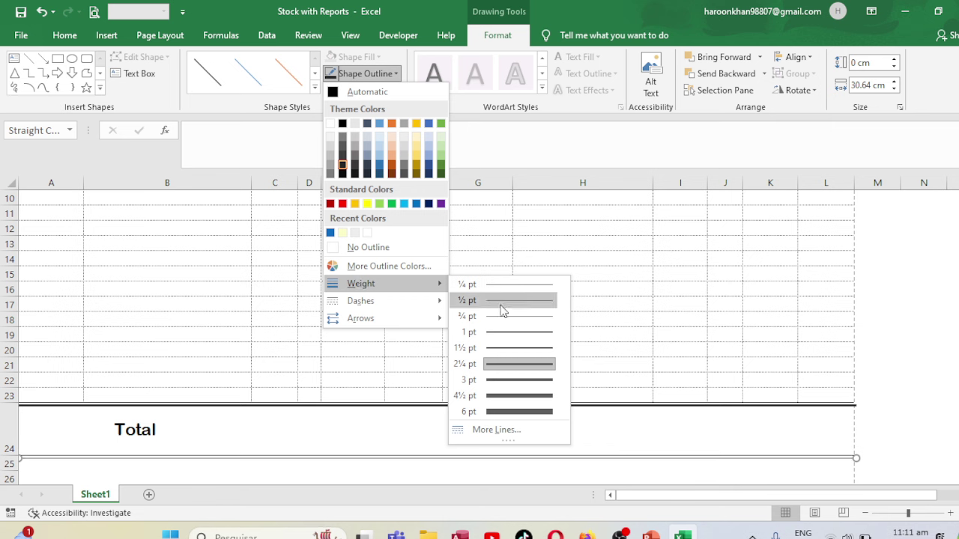
left_click(504, 361)
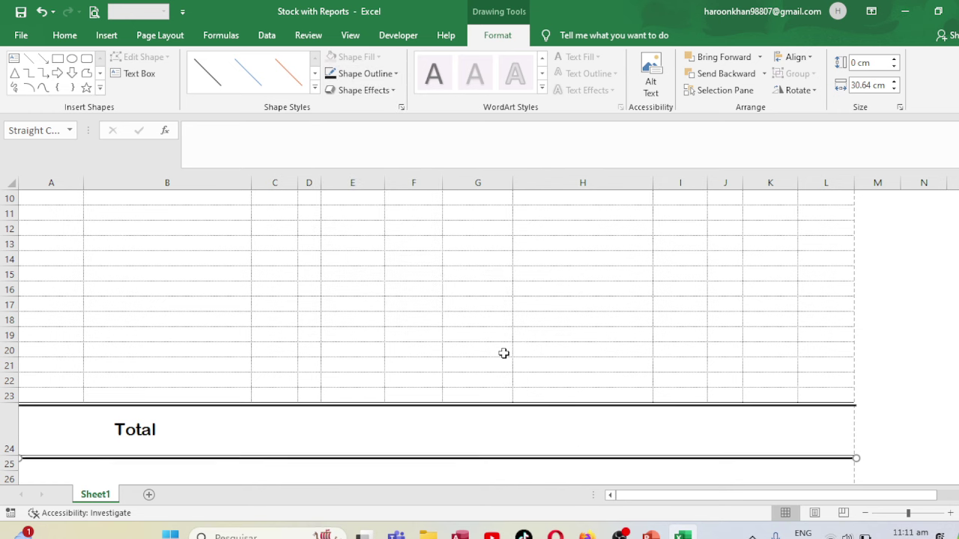
Enter =SUM(E8:E23) in merged C24 as the Receipt Cash total.
left_click(478, 438)
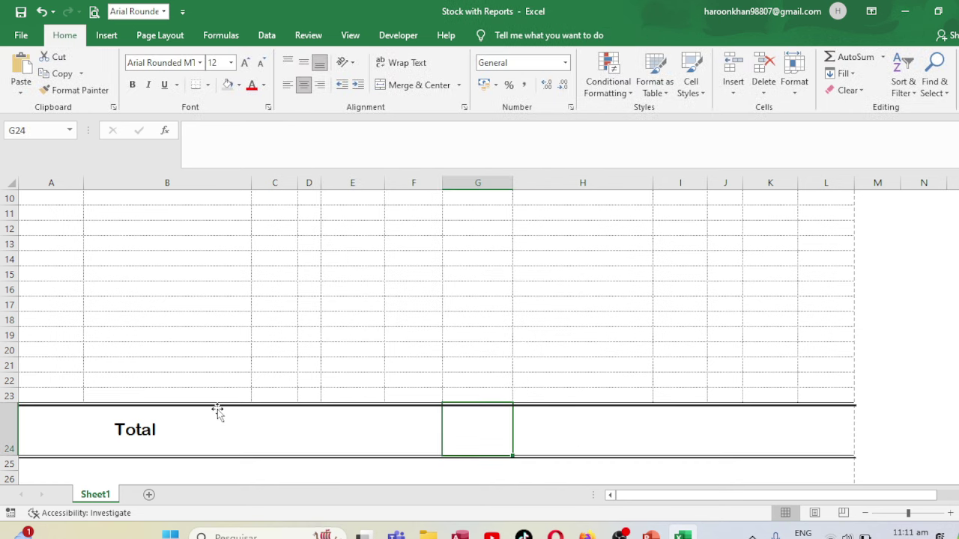
left_click(254, 438)
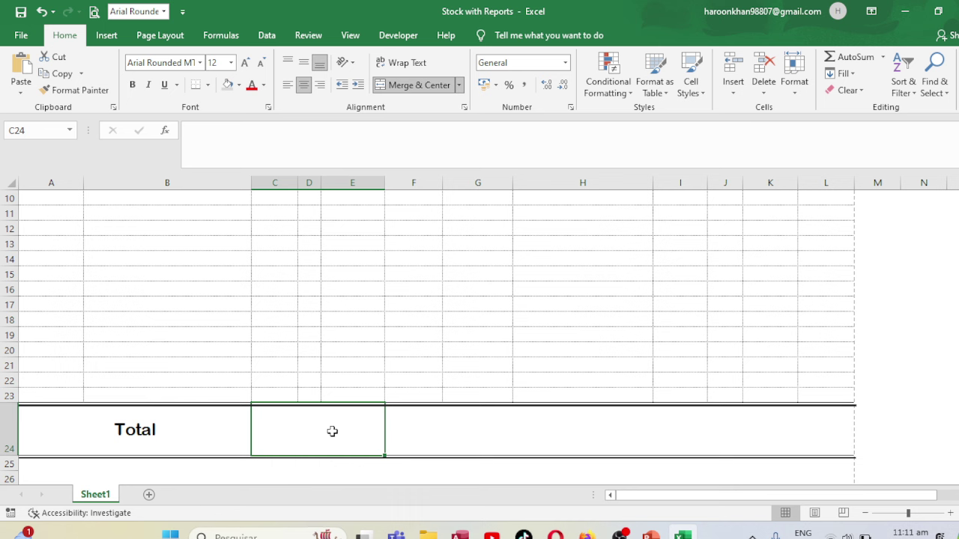
type("=SUM")
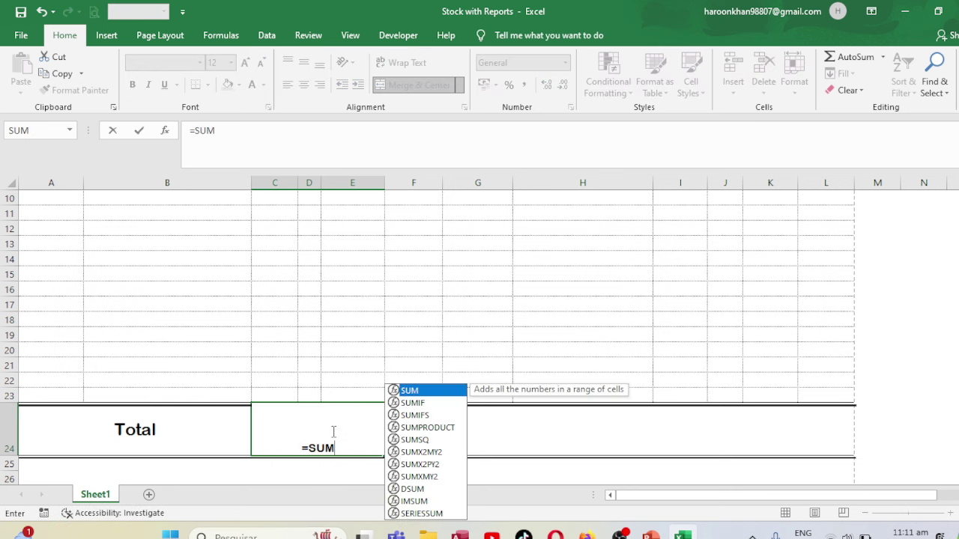
type("(")
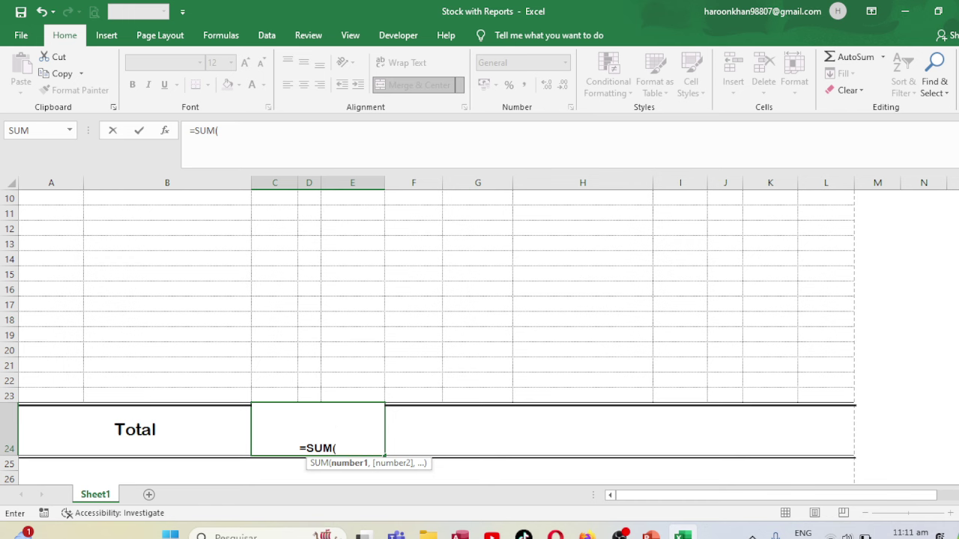
scroll(378, 258, "up", 1)
scroll(378, 259, "up", 1)
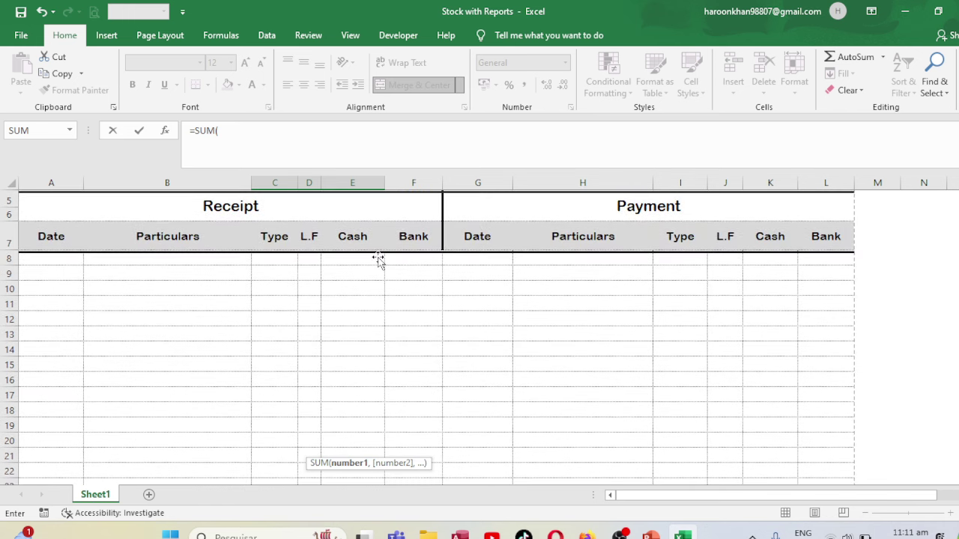
mouse_move(360, 258)
left_mouse_down()
mouse_move(350, 485)
mouse_move(362, 391)
left_mouse_up()
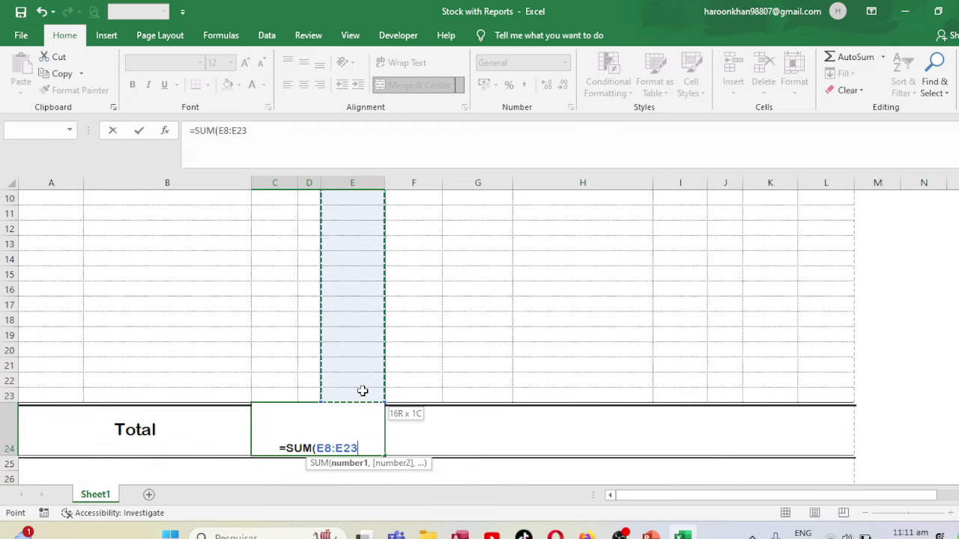
key("Return")
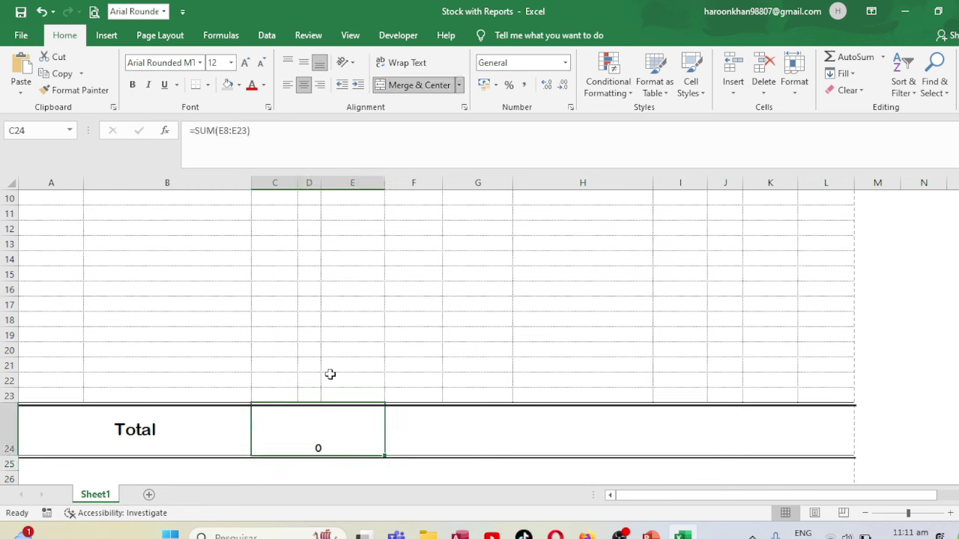
Format the Cash total as bold, larger, vertically centred 0.00.
left_click(547, 85)
left_click(546, 85)
left_click(546, 85)
left_click(547, 86)
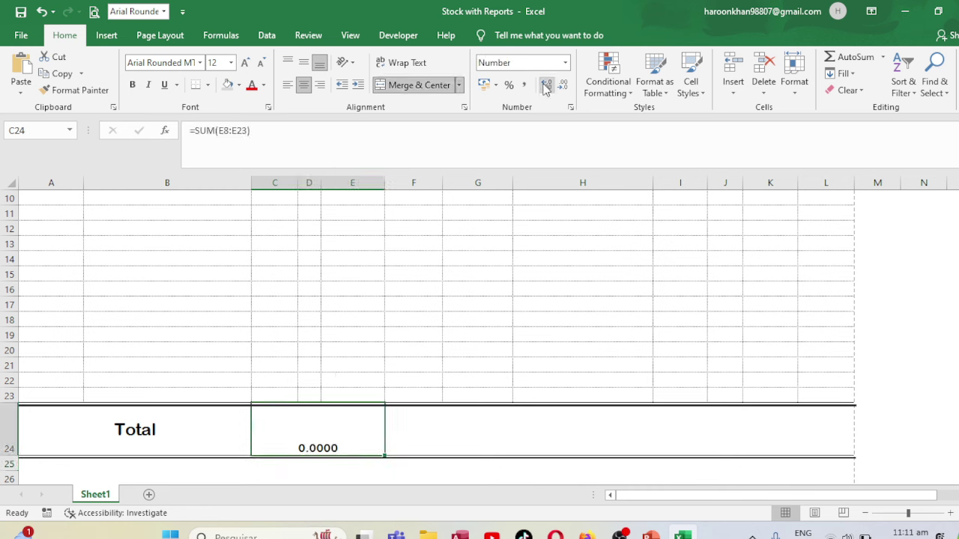
left_click(563, 85)
left_click(563, 85)
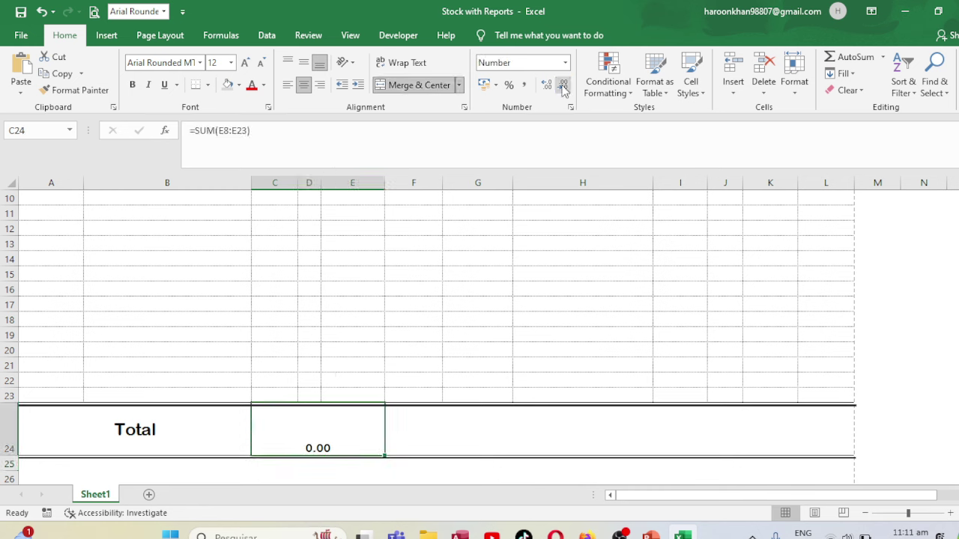
left_click(304, 64)
left_click(245, 63)
left_click(245, 63)
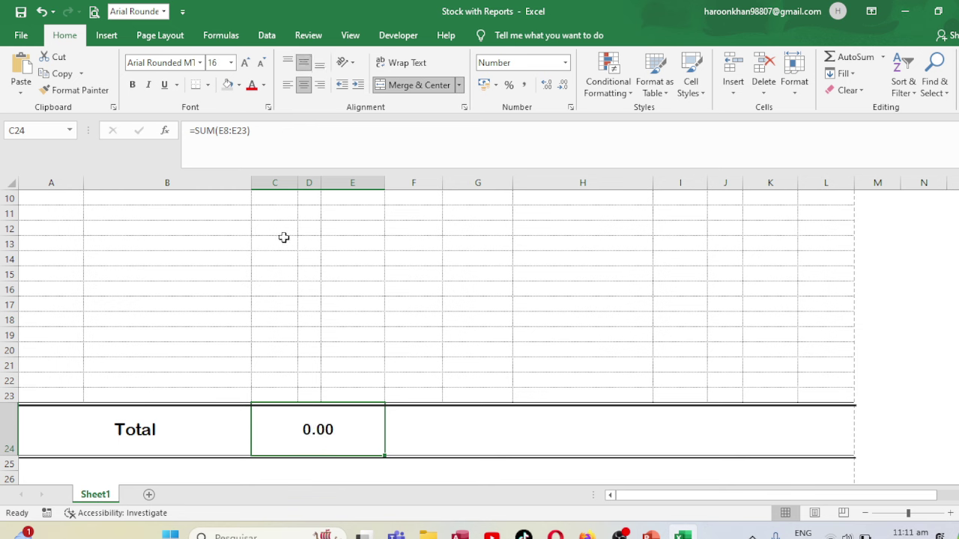
left_click(132, 85)
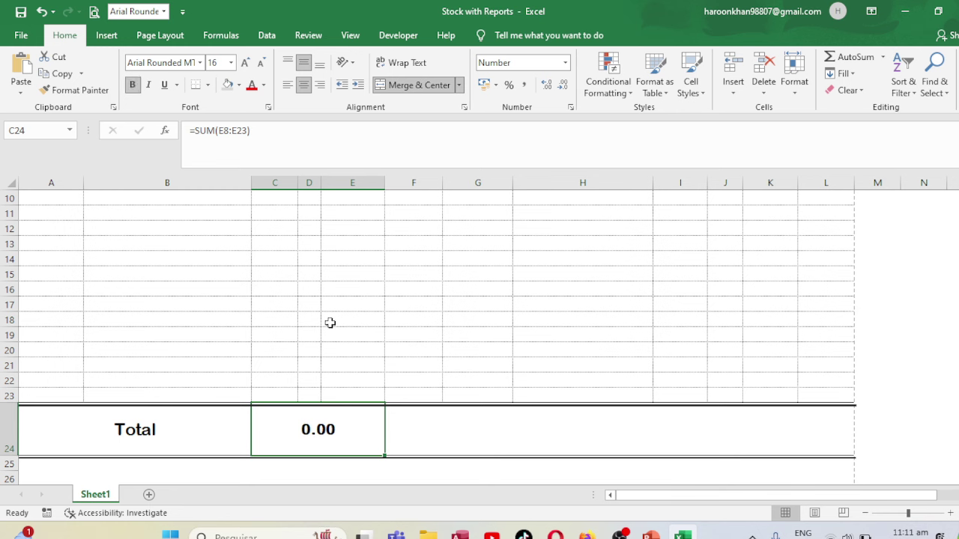
Enter =SUM(F8:F23) in F24 as the Bank total.
left_click(401, 428)
type("=SUM")
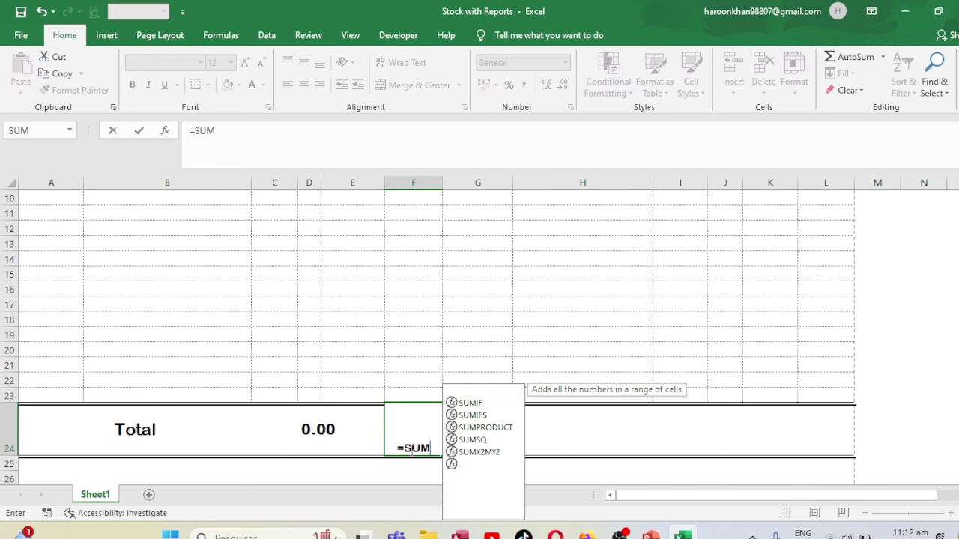
type("(")
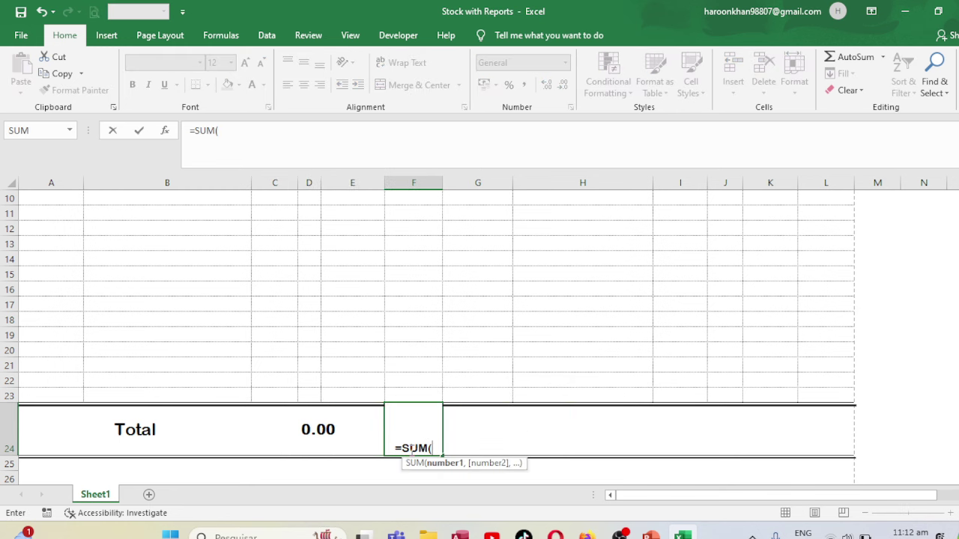
left_click_drag(415, 390, 420, 345)
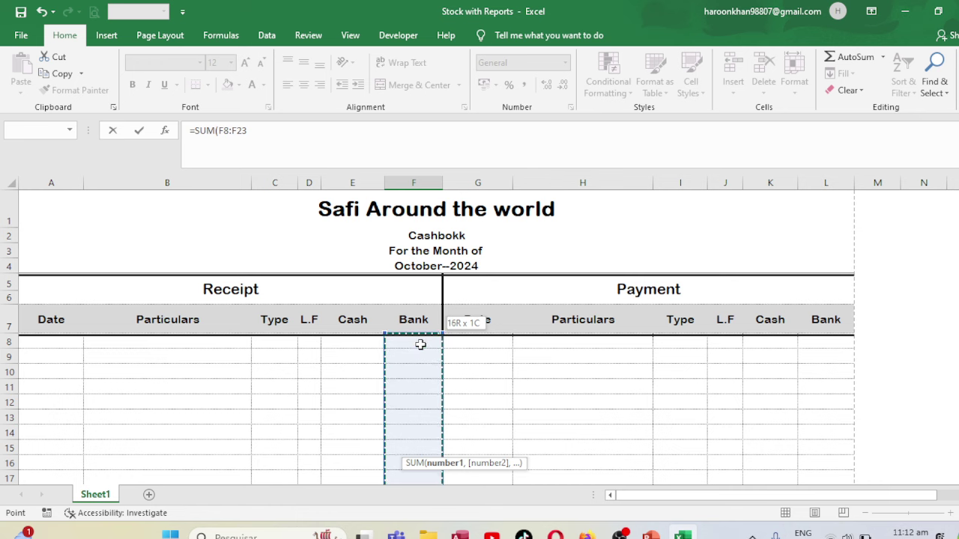
key("Return")
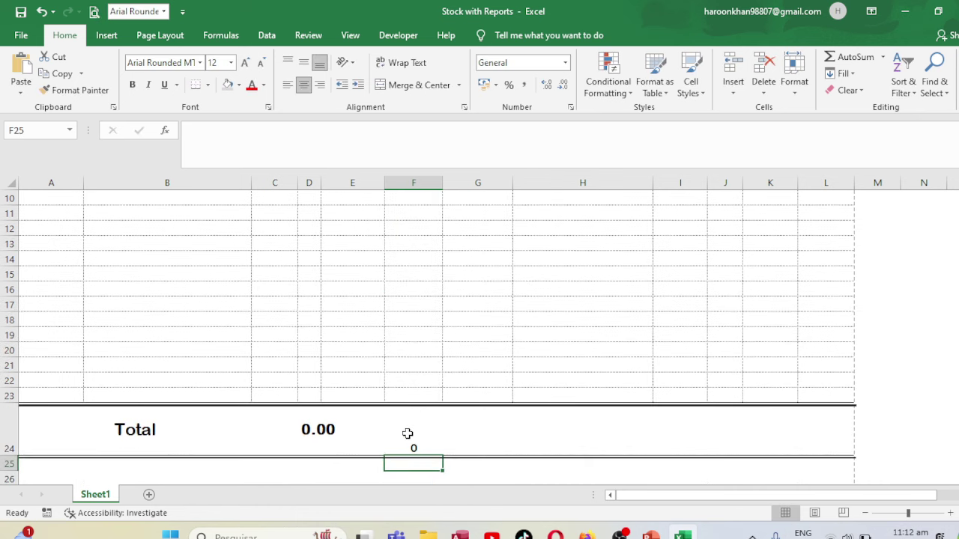
Format the Bank total as bold, larger, middle-aligned 0.00.
left_click(408, 434)
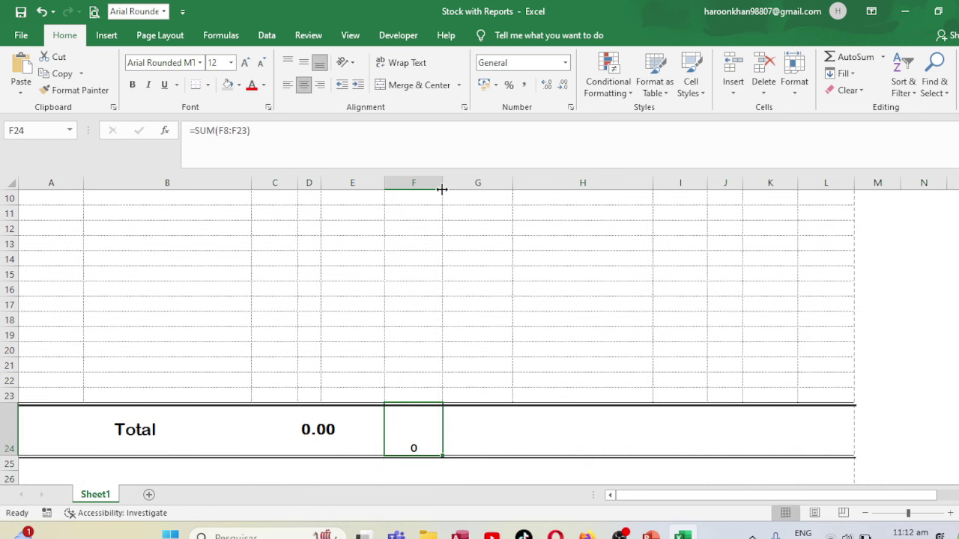
left_click(301, 64)
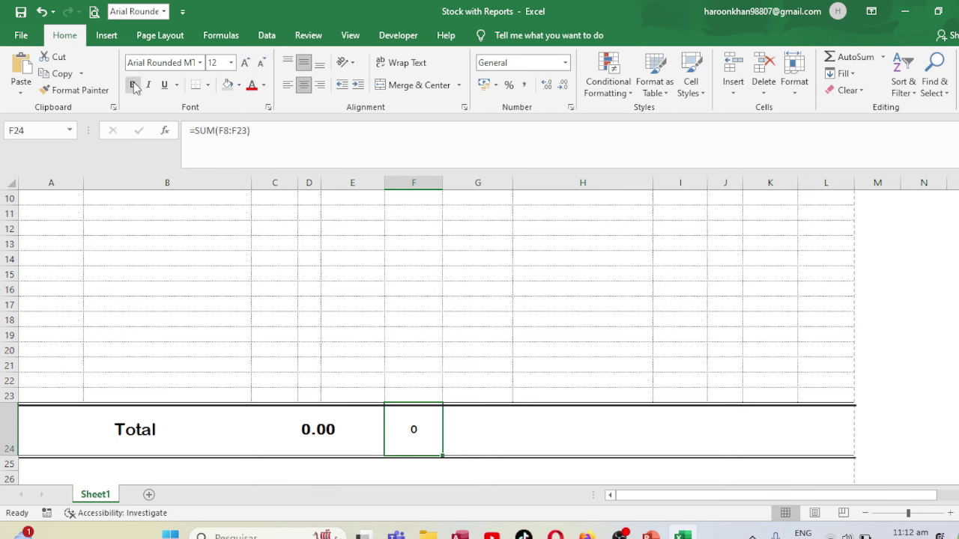
left_click(133, 85)
left_click(245, 62)
left_click(245, 63)
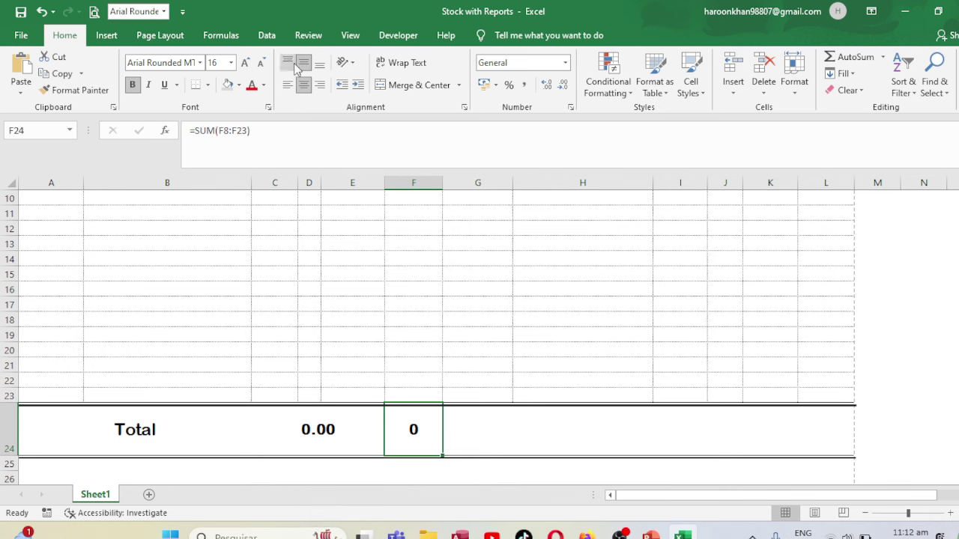
left_click(547, 84)
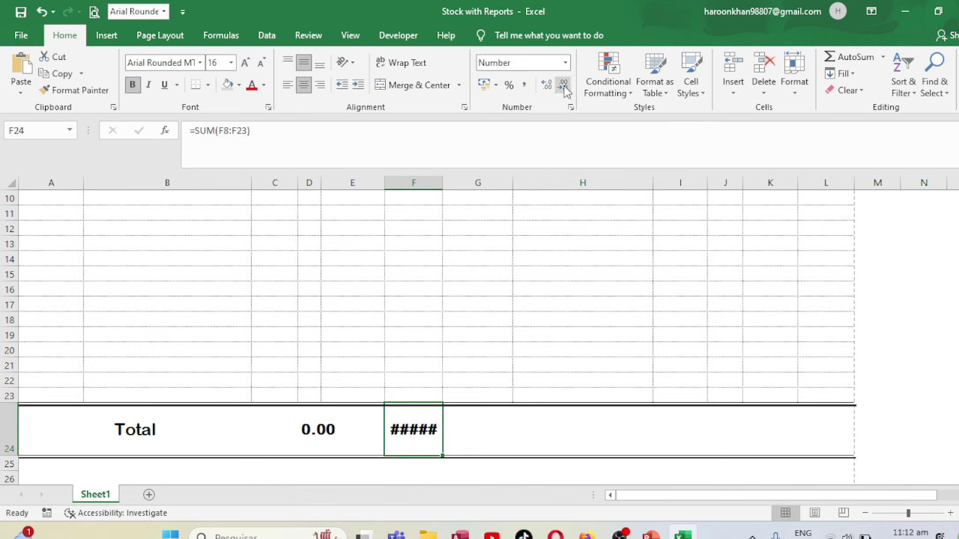
left_click(563, 86)
left_click(564, 85)
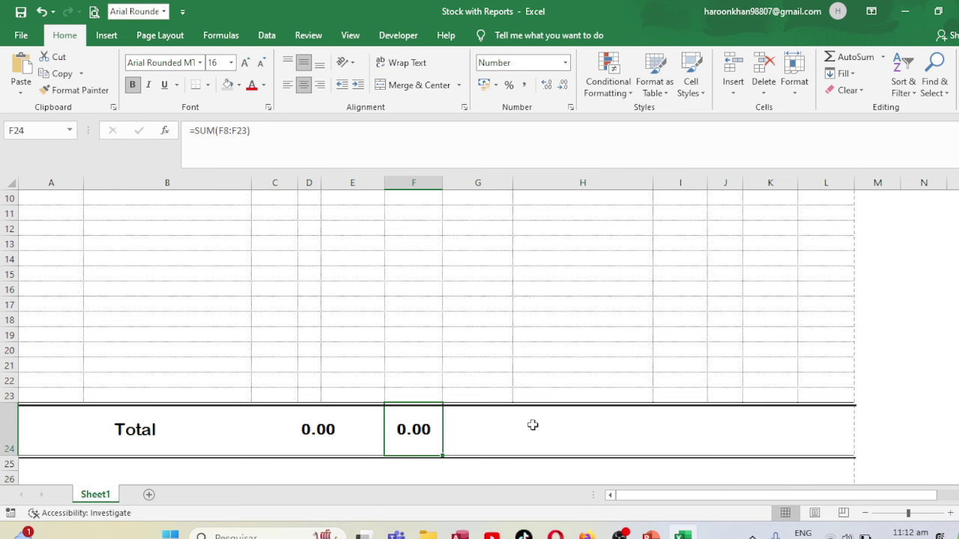
left_click(551, 425)
left_click(497, 422)
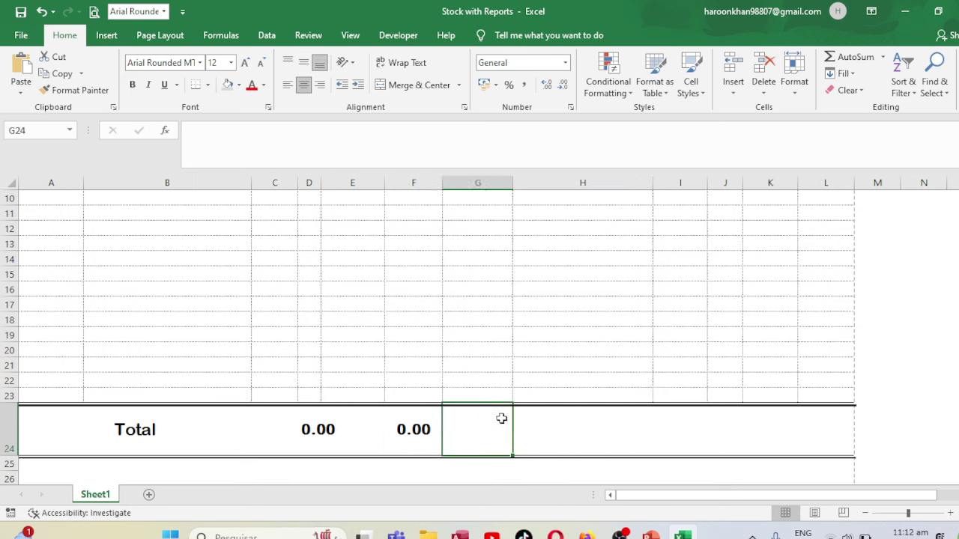
Merge G24:H24 with a 'Total' label, and merge I24:K24 into one cell.
left_click_drag(501, 418, 625, 415)
left_click(419, 85)
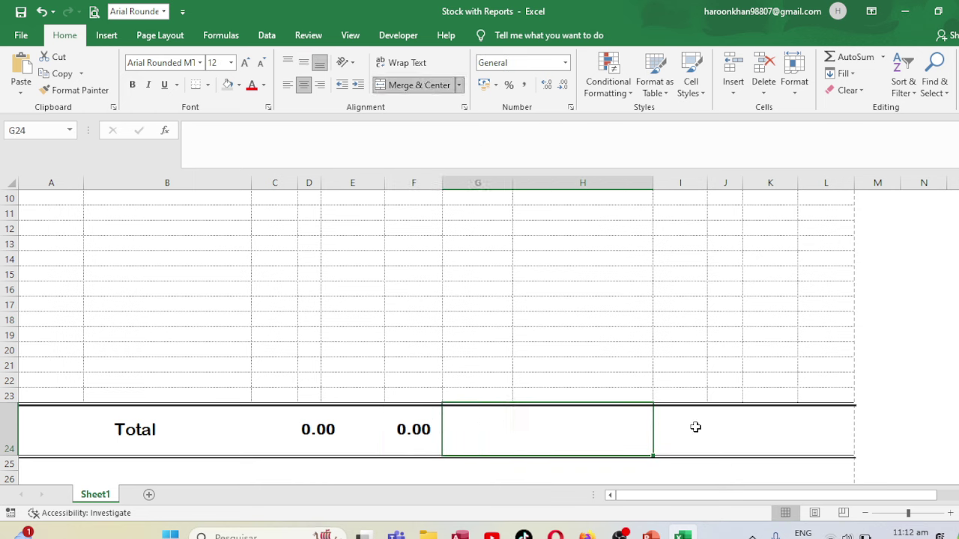
type("tOT")
key("BackSpace")
key("BackSpace")
key("BackSpace")
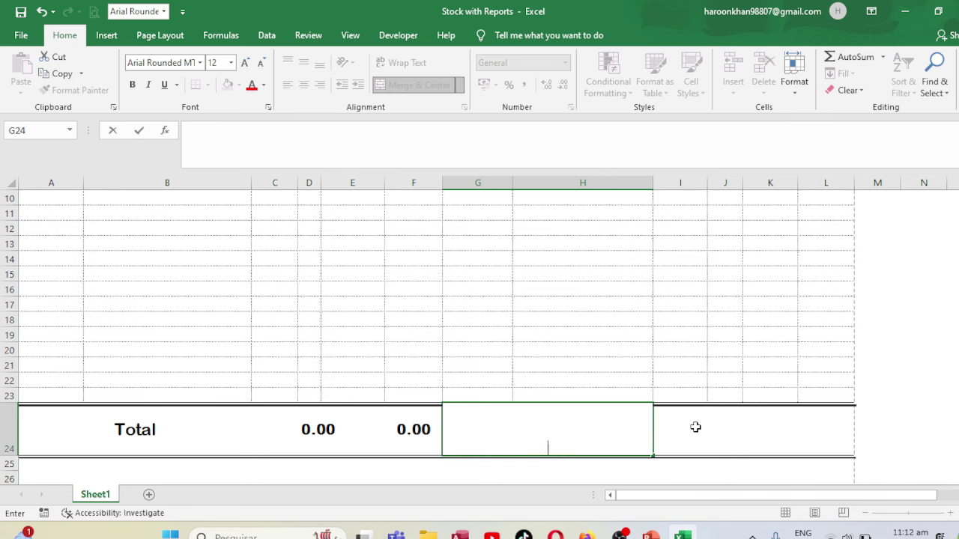
type("Total")
left_click(695, 428)
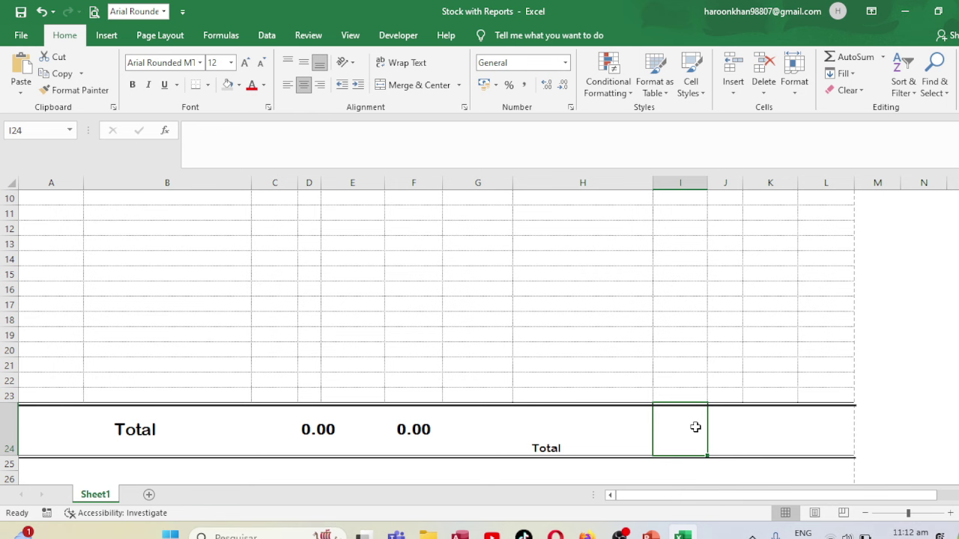
key("shift+Right")
key("shift+Right")
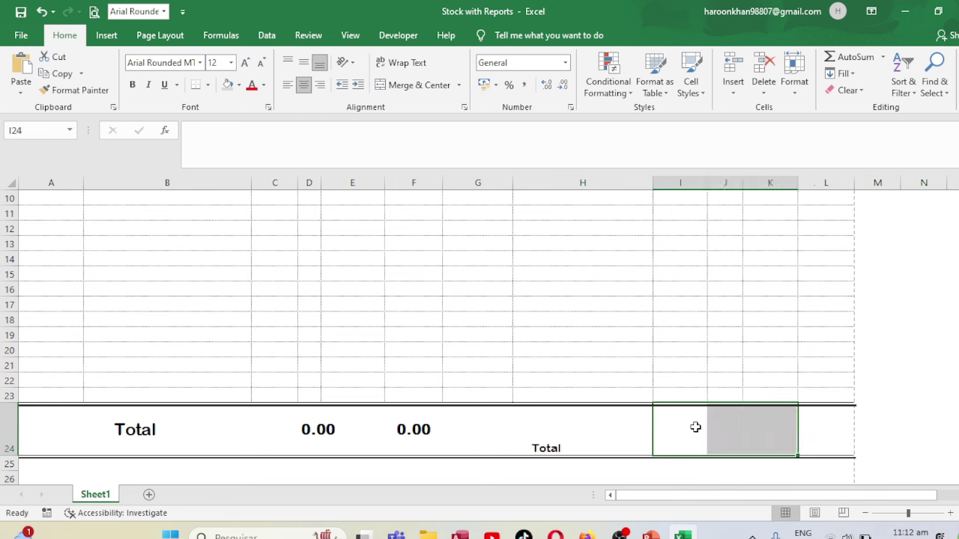
left_click(418, 85)
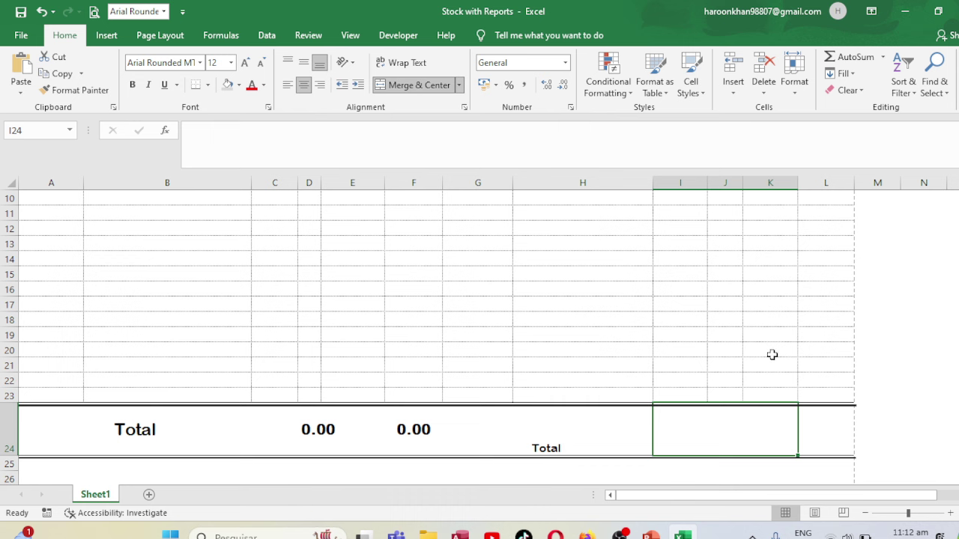
Make the Payment Total label 18-point and vertically centred.
left_click(555, 448)
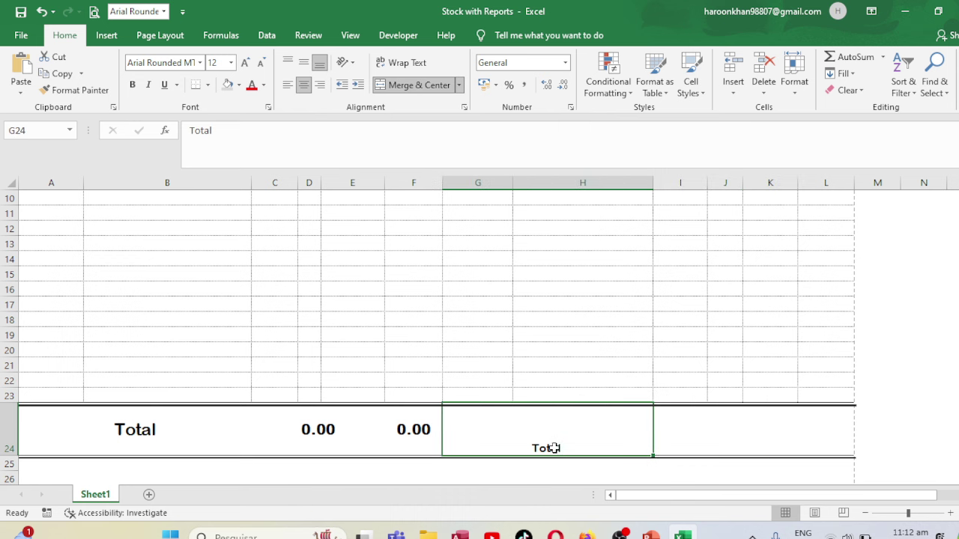
left_click(740, 425, "ctrl")
right_click(311, 59)
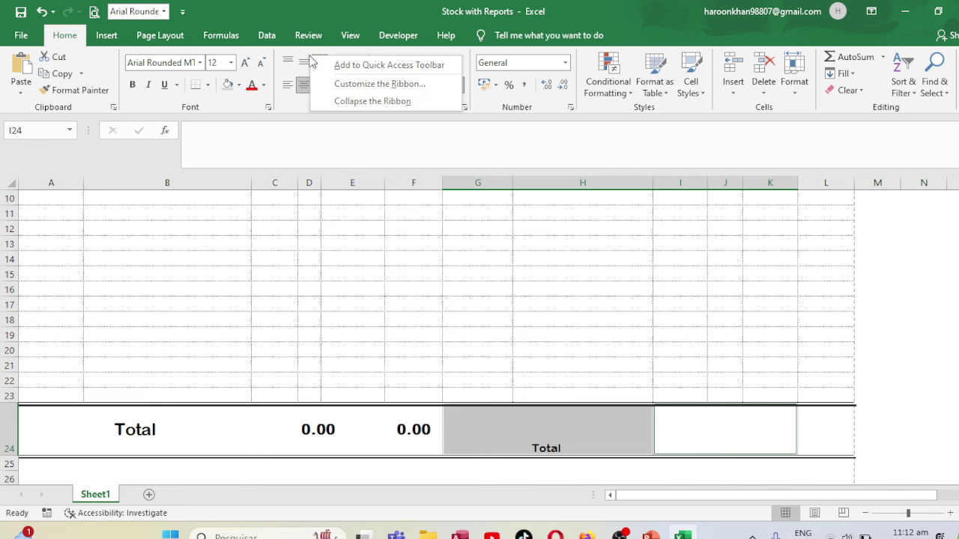
left_click(244, 64)
left_click(244, 64)
left_click(245, 65)
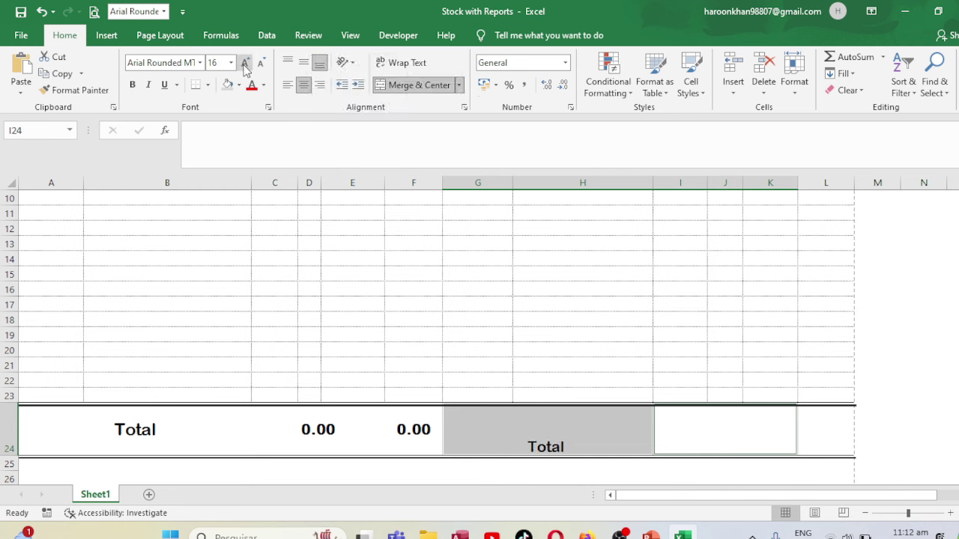
left_click(307, 66)
left_click(244, 63)
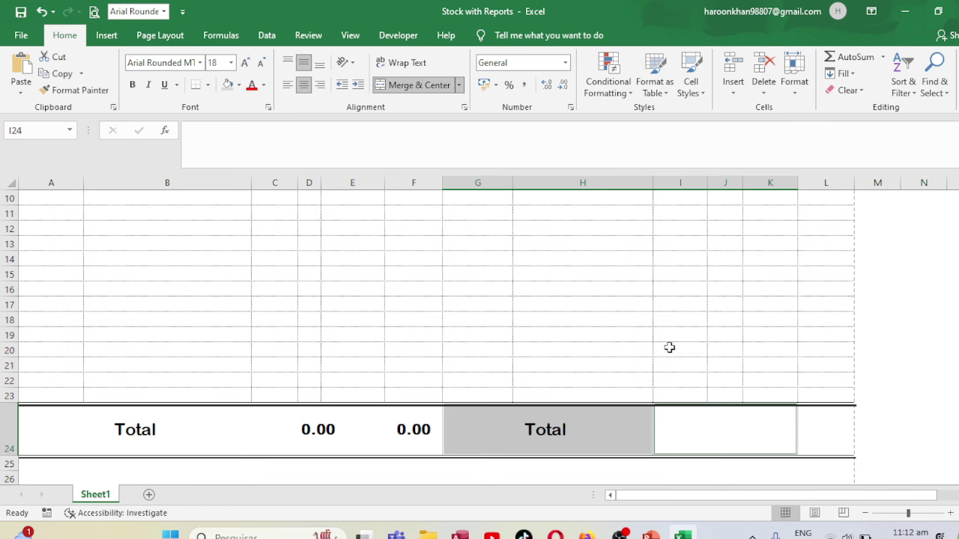
left_click(738, 425)
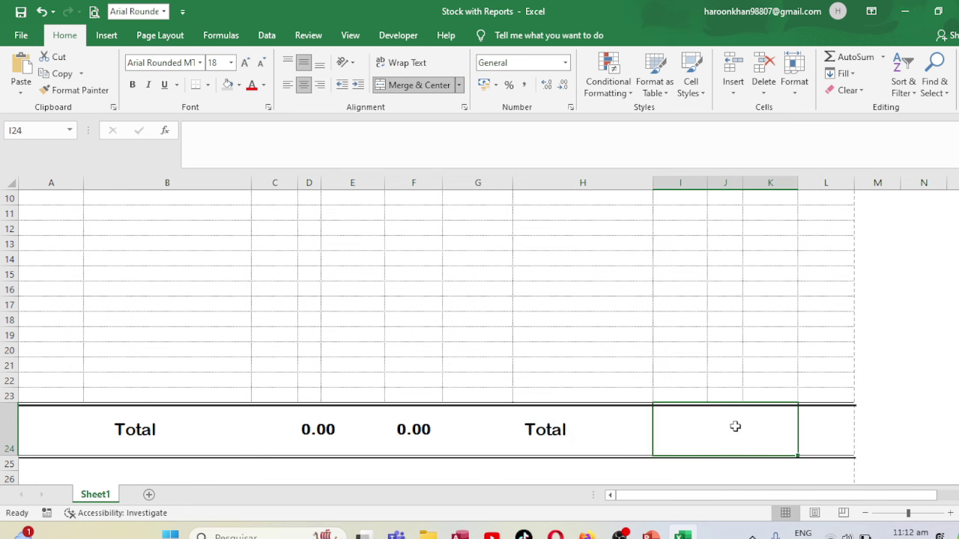
Enter =SUM(K8:K23) in I24 and format it as a number with two decimals.
type("=sum(")
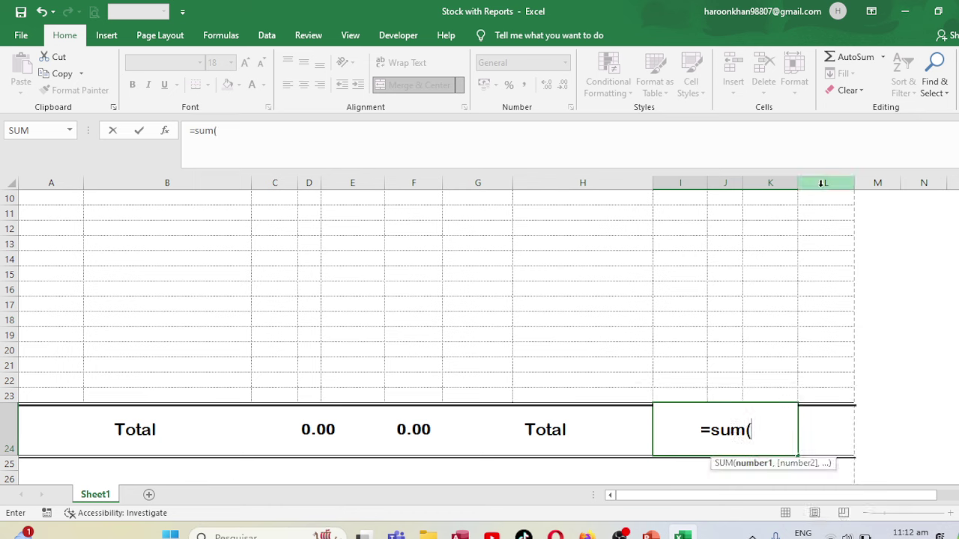
mouse_move(768, 393)
left_mouse_down()
mouse_move(766, 275)
mouse_move(764, 286)
left_mouse_up()
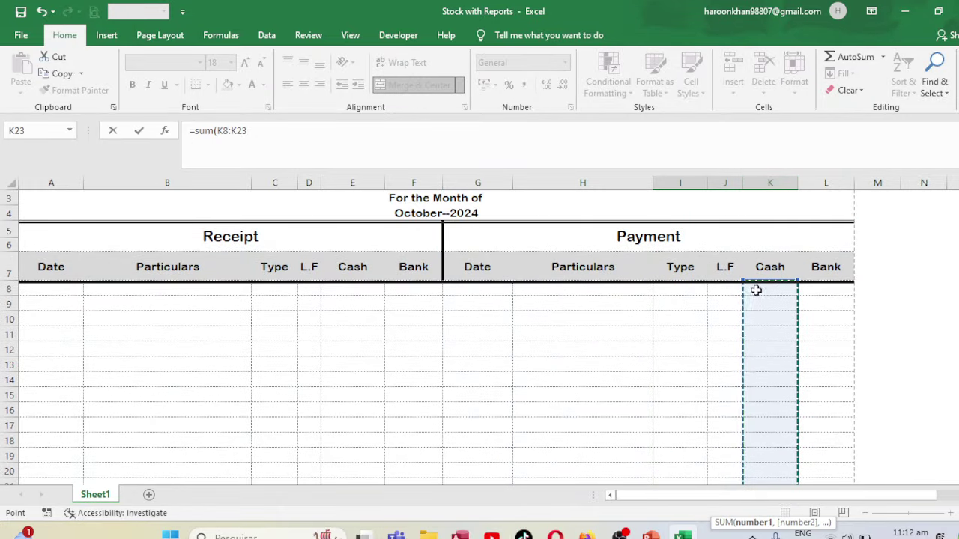
key("Return")
key("Up")
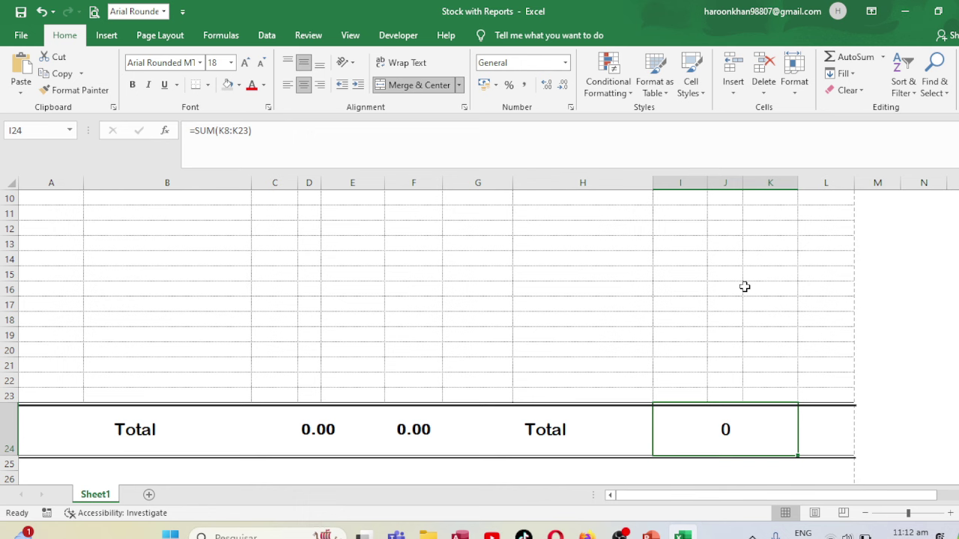
left_click(832, 428, "ctrl")
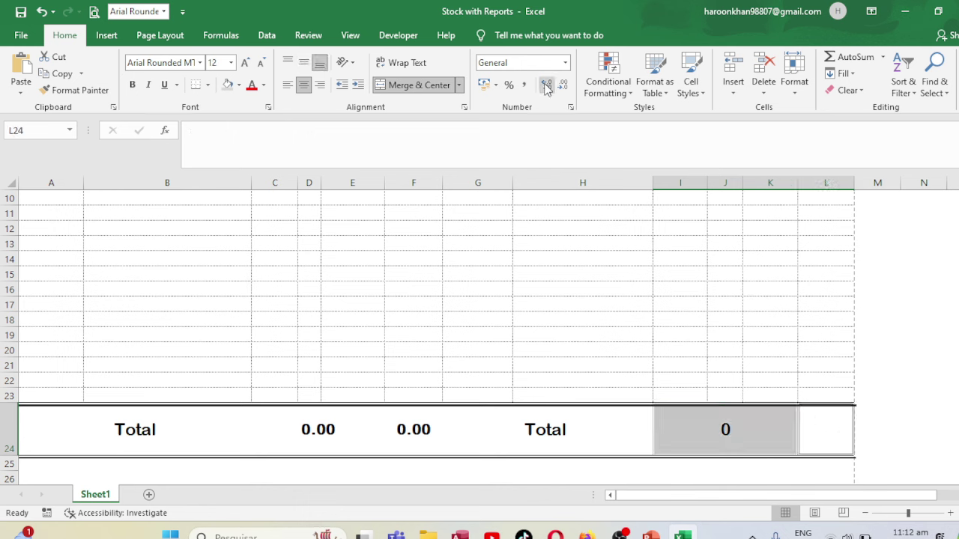
left_click(726, 446)
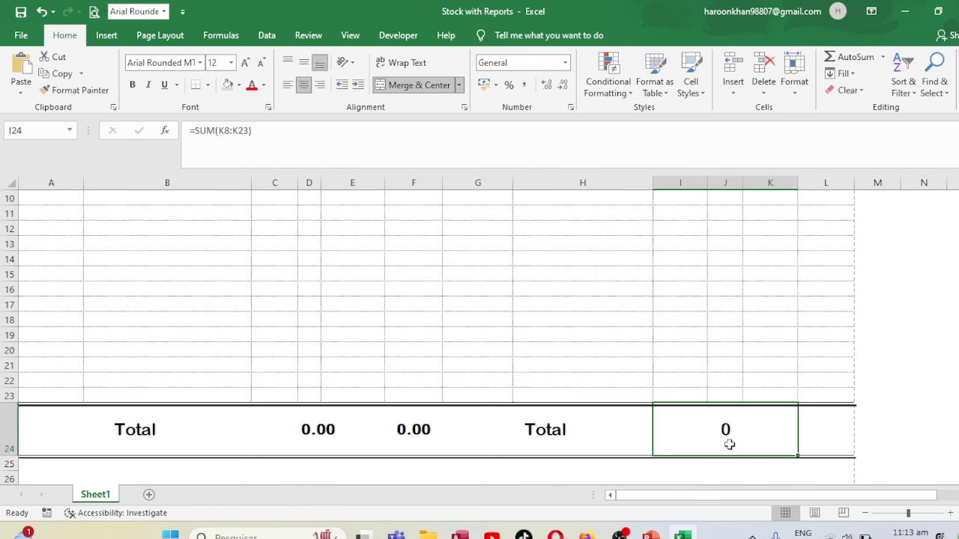
left_click(547, 85)
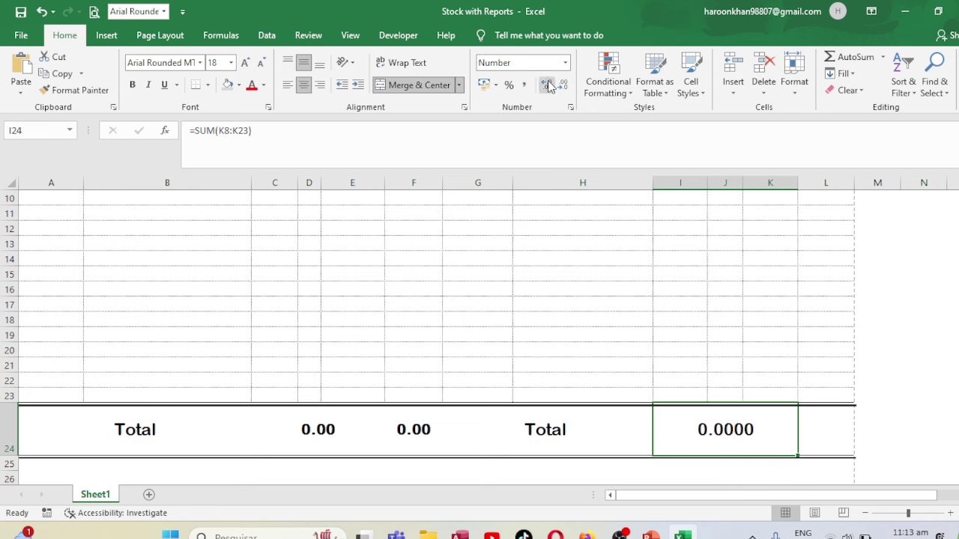
left_click(564, 85)
left_click(563, 85)
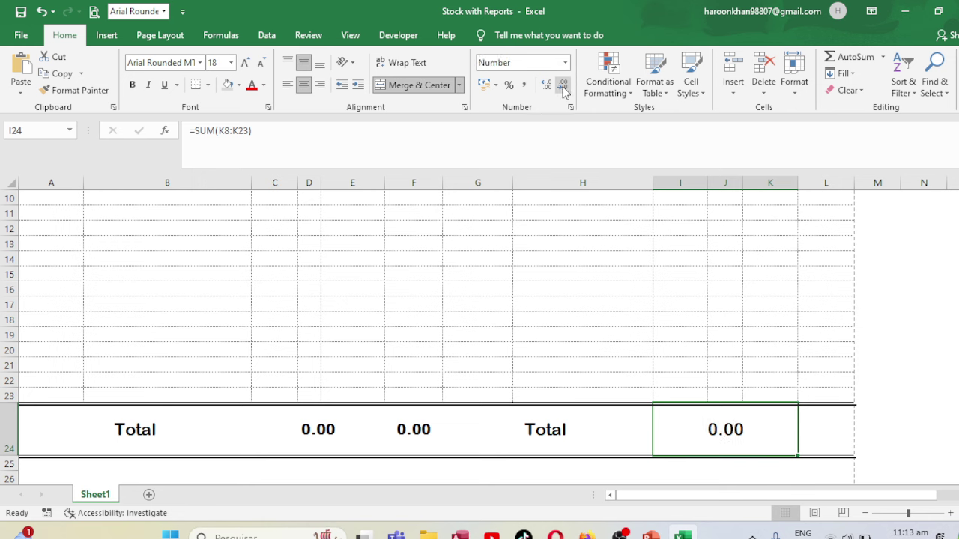
Enter 89 in L24, shown as bold, vertically centred 89.00.
left_click(828, 432)
type("89")
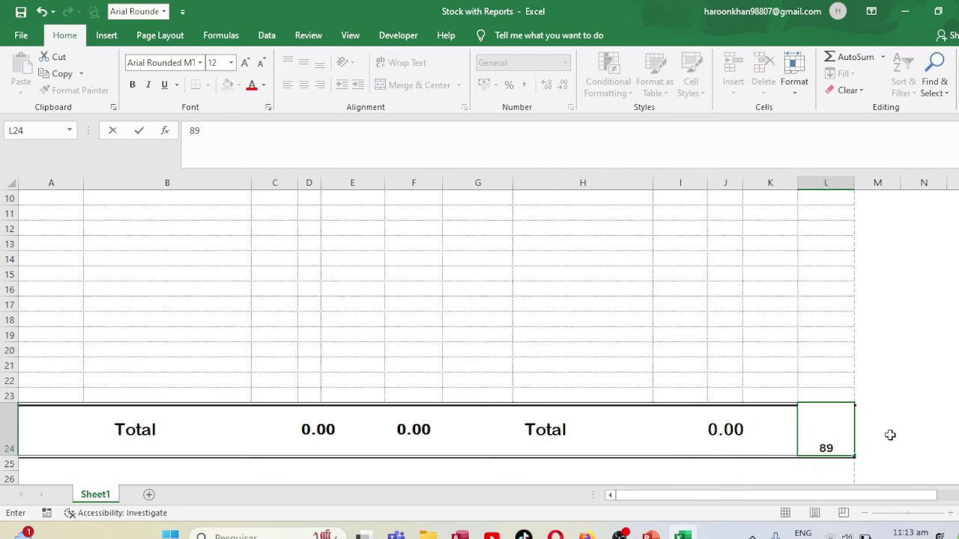
left_click(890, 435)
left_click(829, 429)
left_click(553, 87)
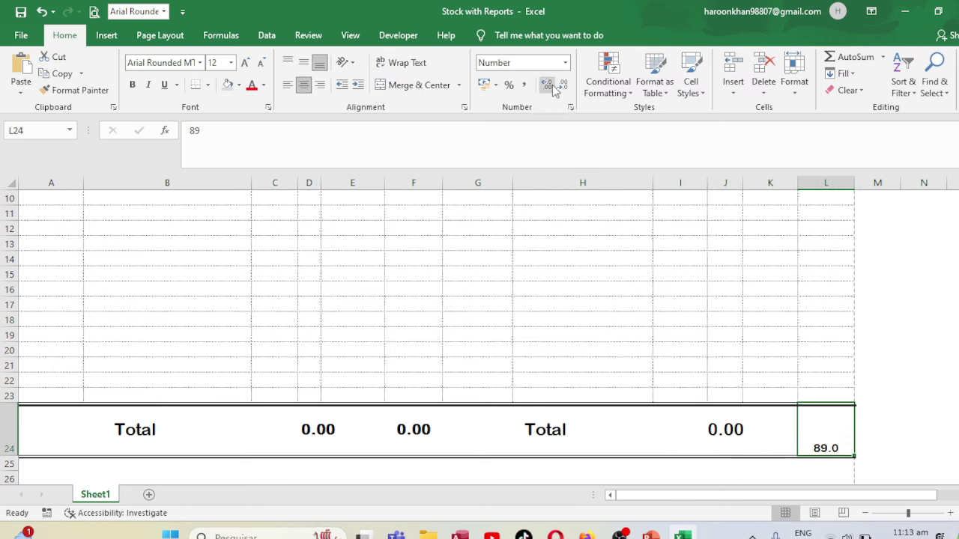
left_click(553, 86)
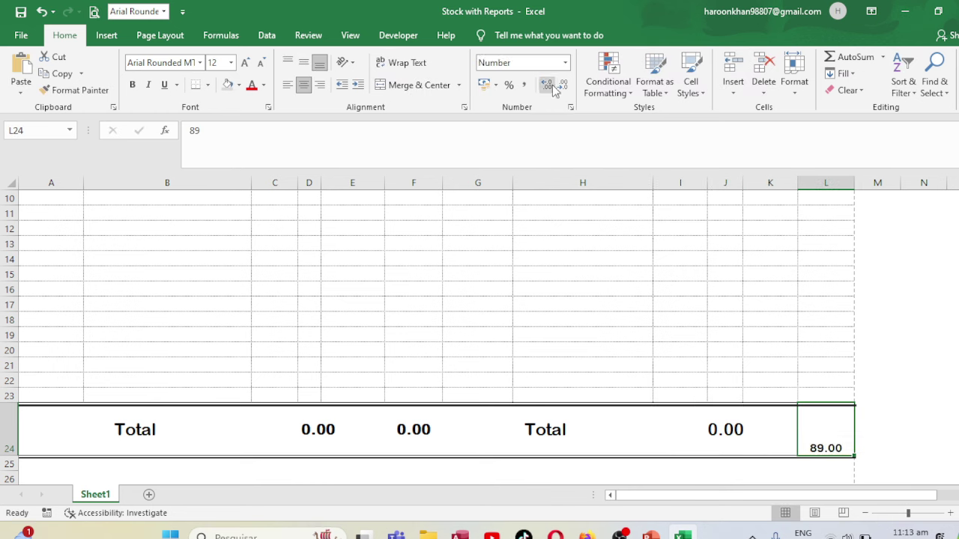
left_click(303, 63)
left_click(133, 84)
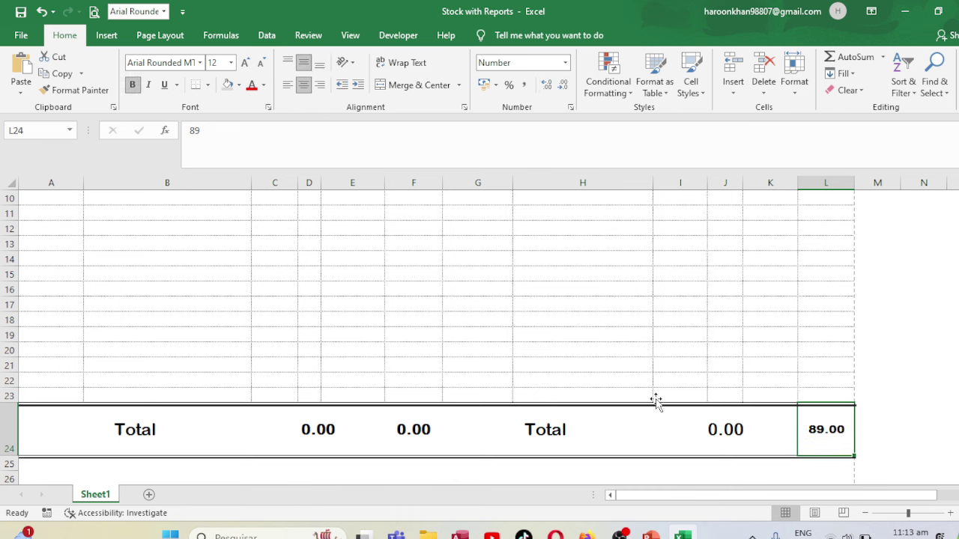
Bold the 0.00 Payment total and the Payment Total label.
left_click(707, 418)
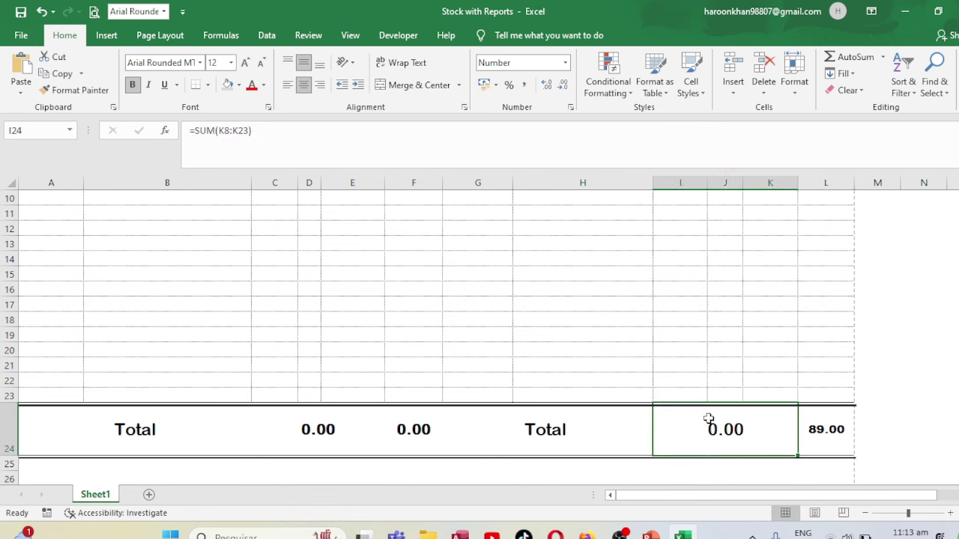
left_click(133, 84)
right_click(545, 416)
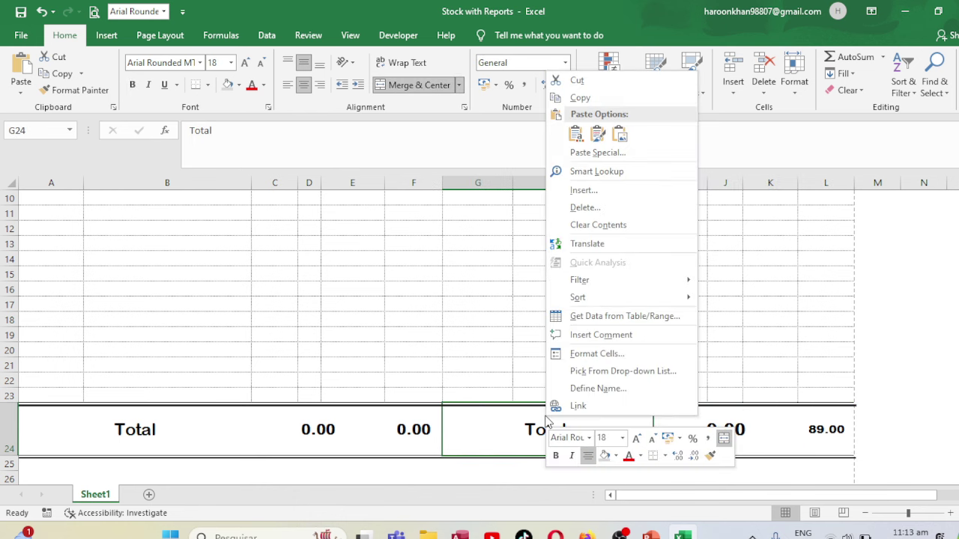
right_click(507, 419)
right_click(509, 418)
left_click(136, 87)
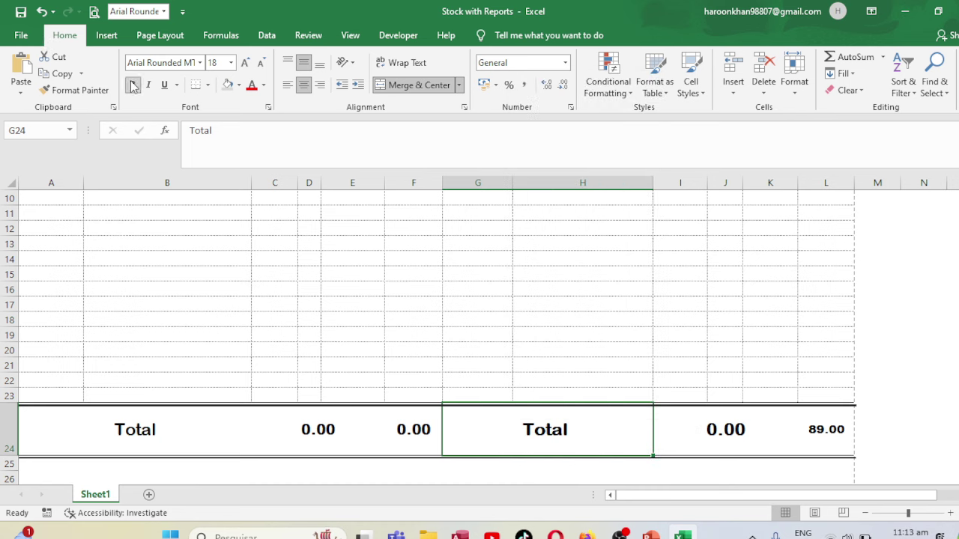
key("ctrl+p")
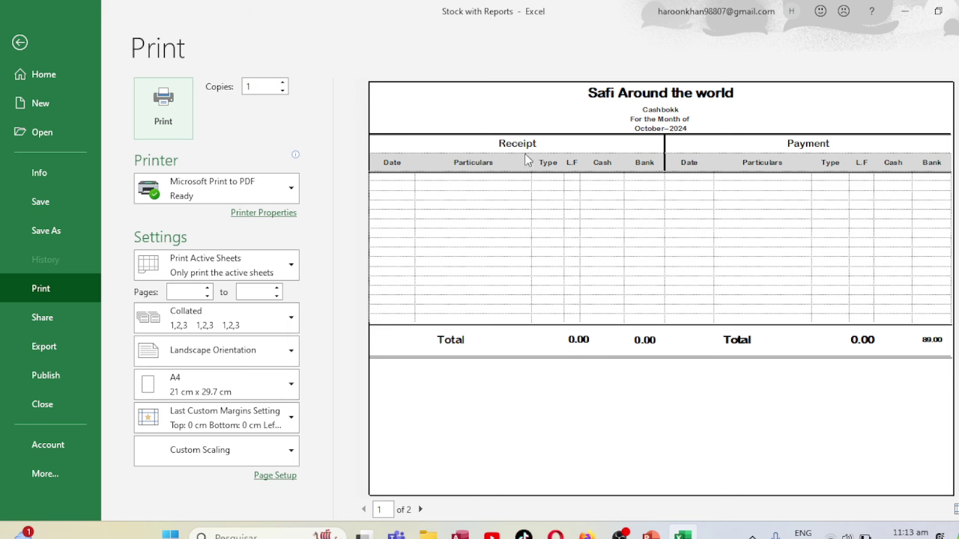
left_click(20, 43)
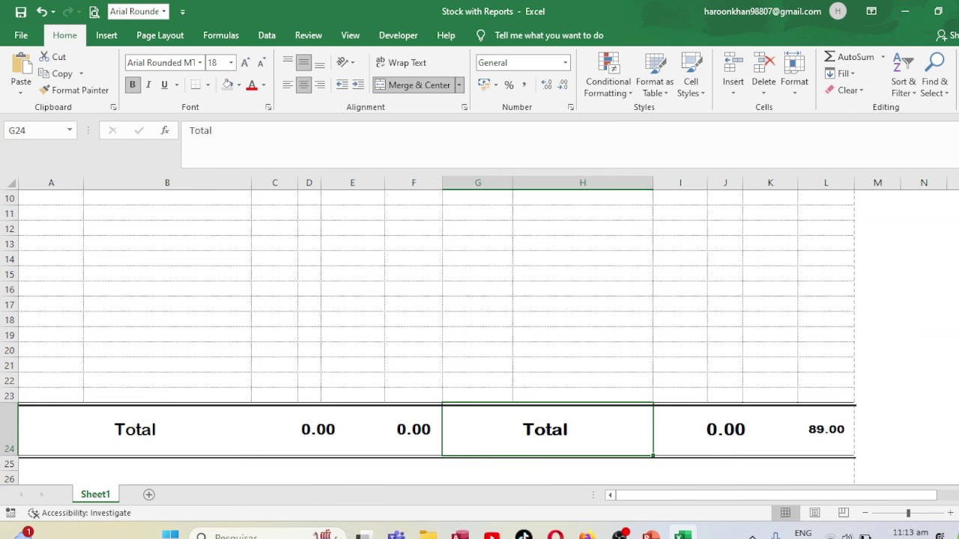
scroll(428, 337, "down", 1)
scroll(428, 337, "down", 1)
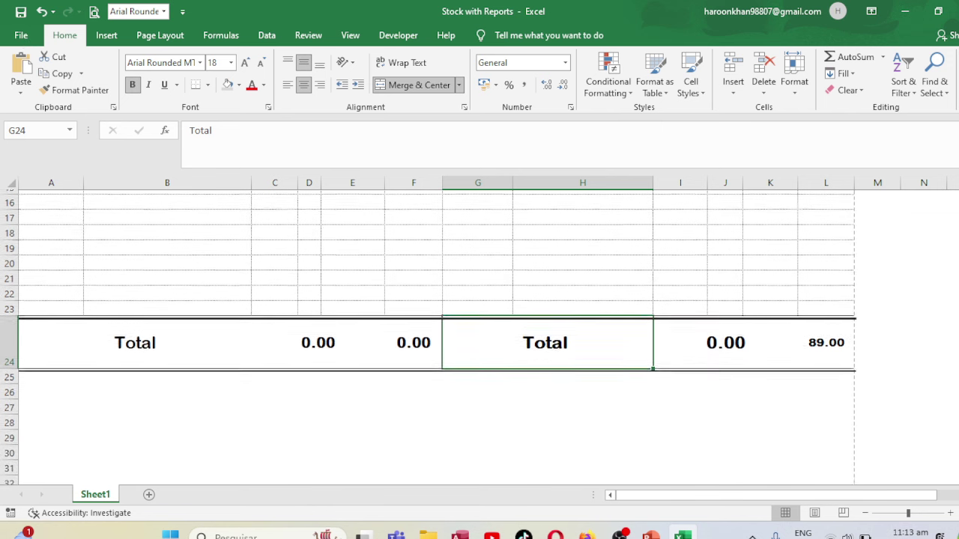
scroll(428, 337, "down", 1)
scroll(428, 337, "down", 1)
scroll(433, 336, "down", 1)
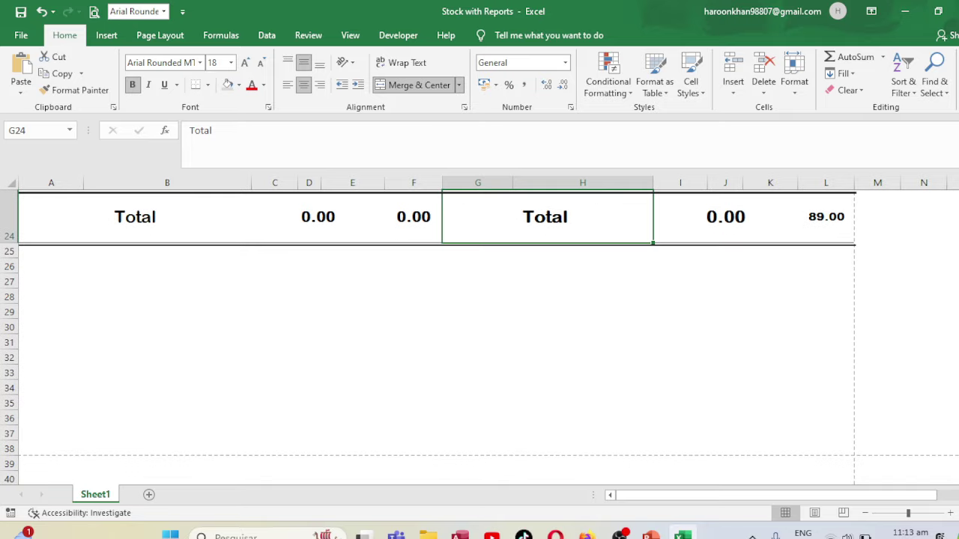
scroll(433, 337, "down", 1)
scroll(433, 337, "down", 1)
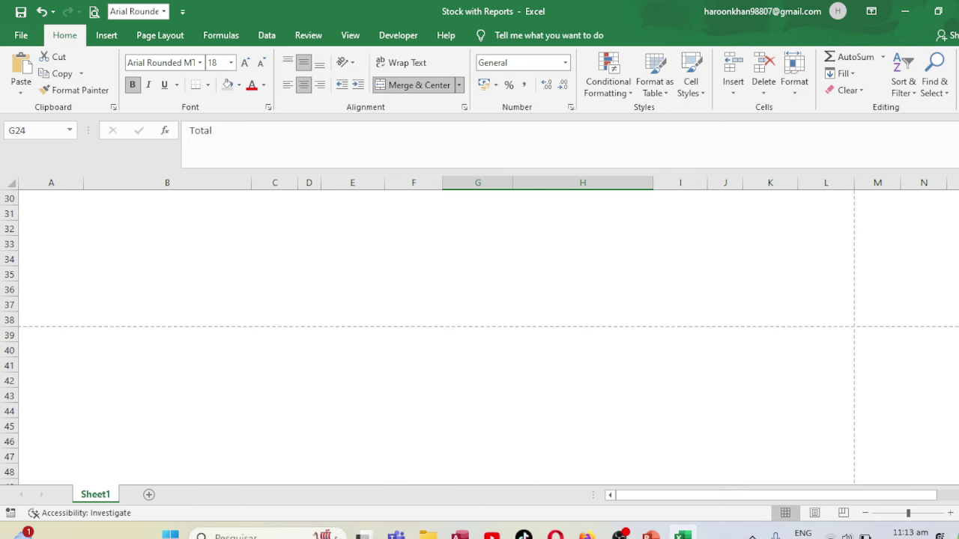
scroll(279, 413, "up", 3)
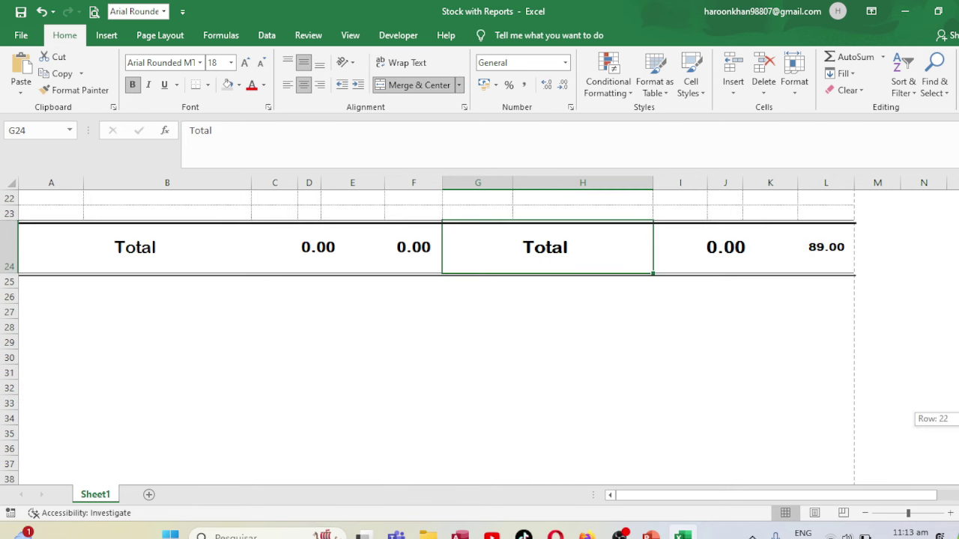
Select B27:D28, adjust its borders, and merge it into one header cell.
left_click(279, 363)
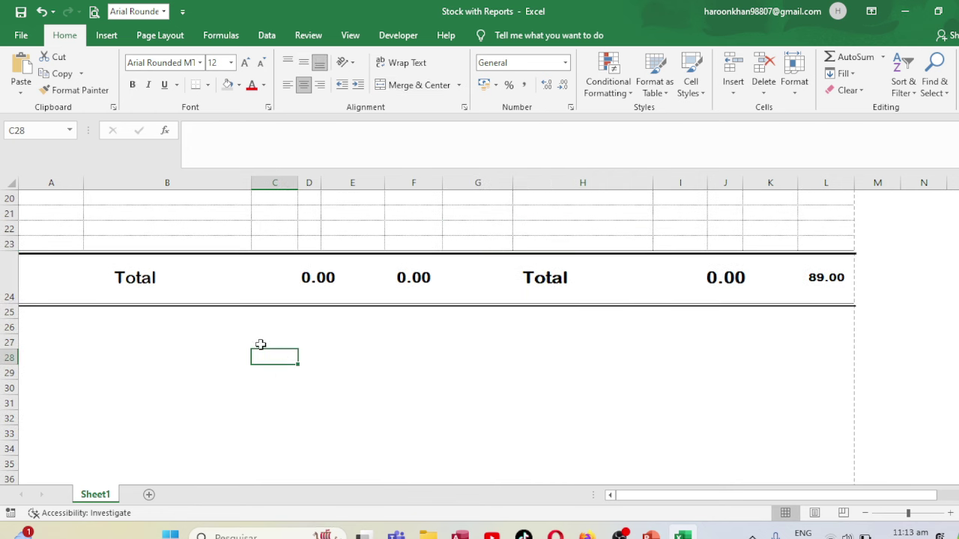
left_click_drag(259, 341, 403, 359)
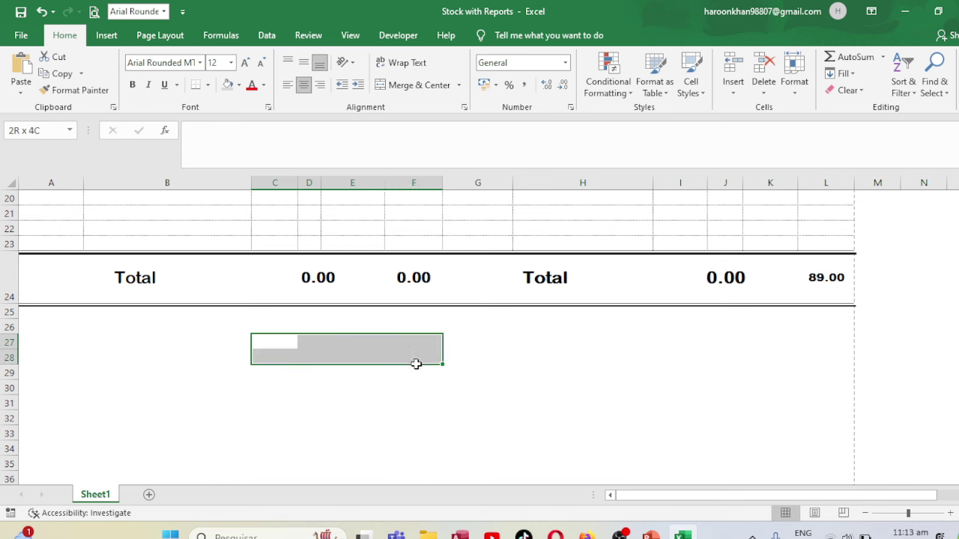
left_click_drag(190, 338, 310, 358)
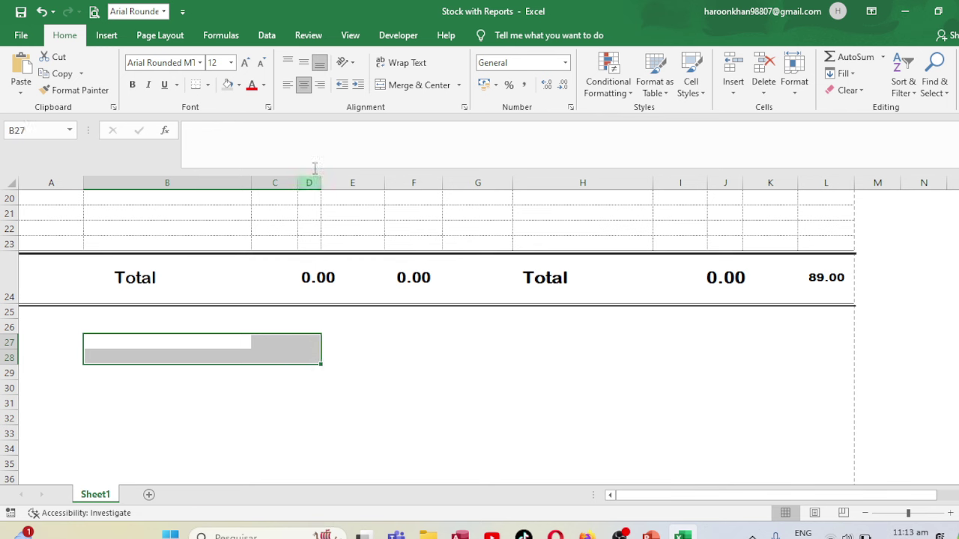
left_click(207, 85)
left_click(224, 192)
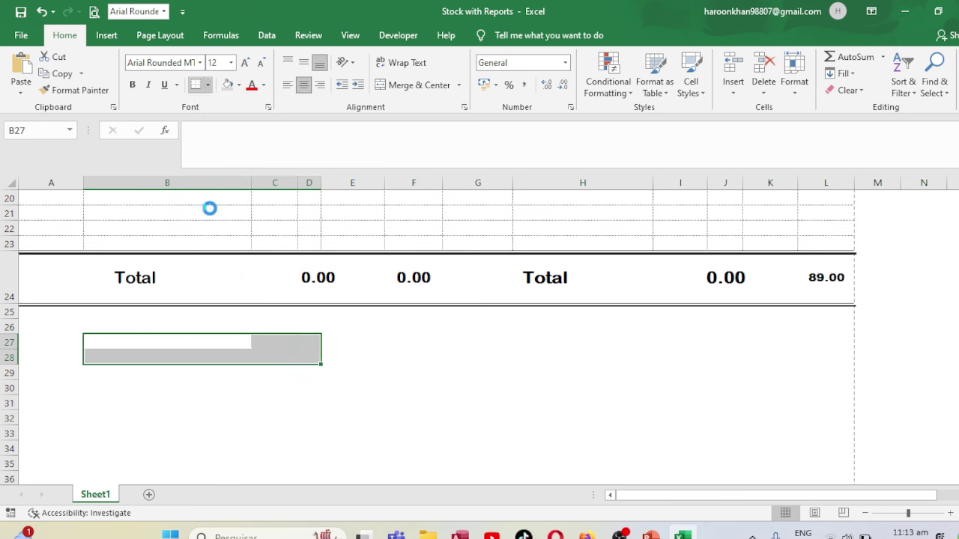
left_click(414, 85)
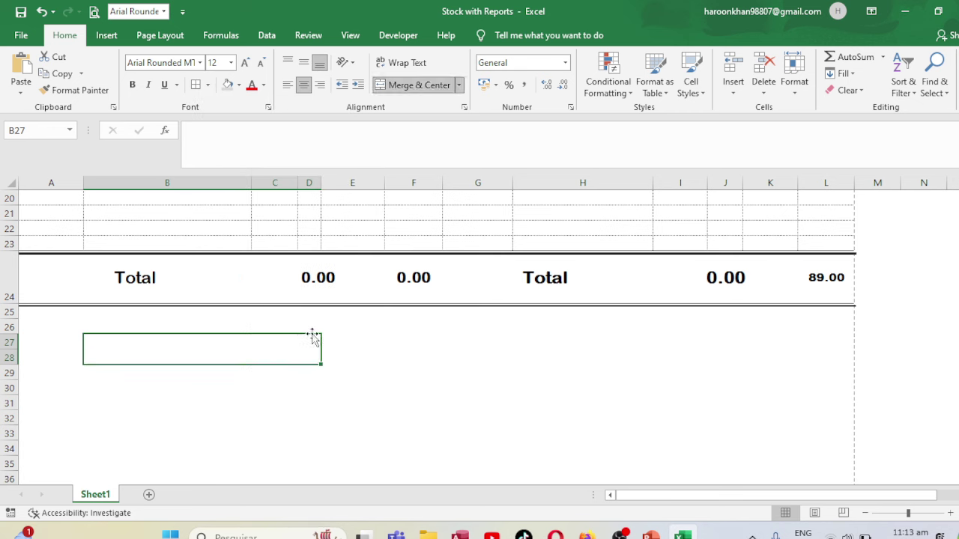
Extend the header's formatting downward and merge B29:D32 into one value cell.
left_click_drag(320, 364, 321, 395)
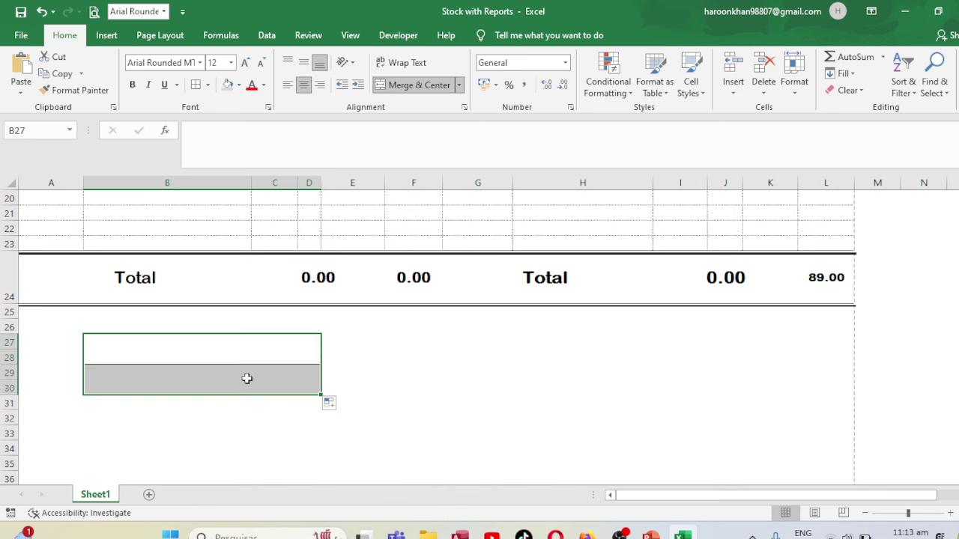
left_click_drag(233, 375, 228, 418)
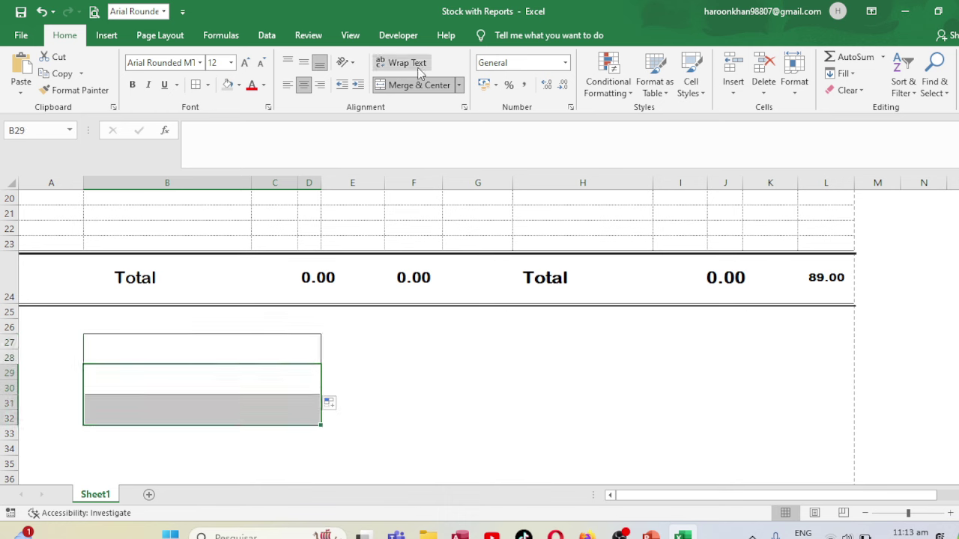
left_click(410, 89)
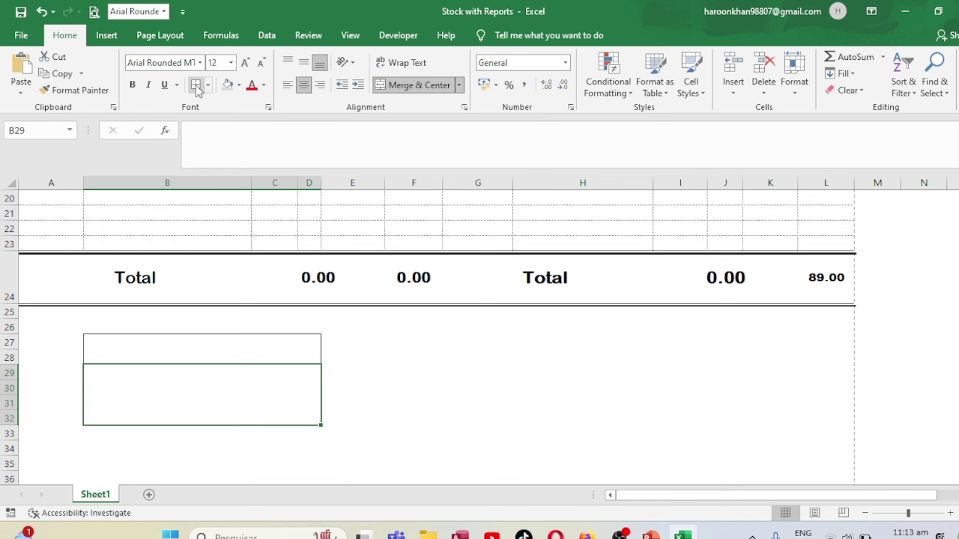
left_click(224, 347)
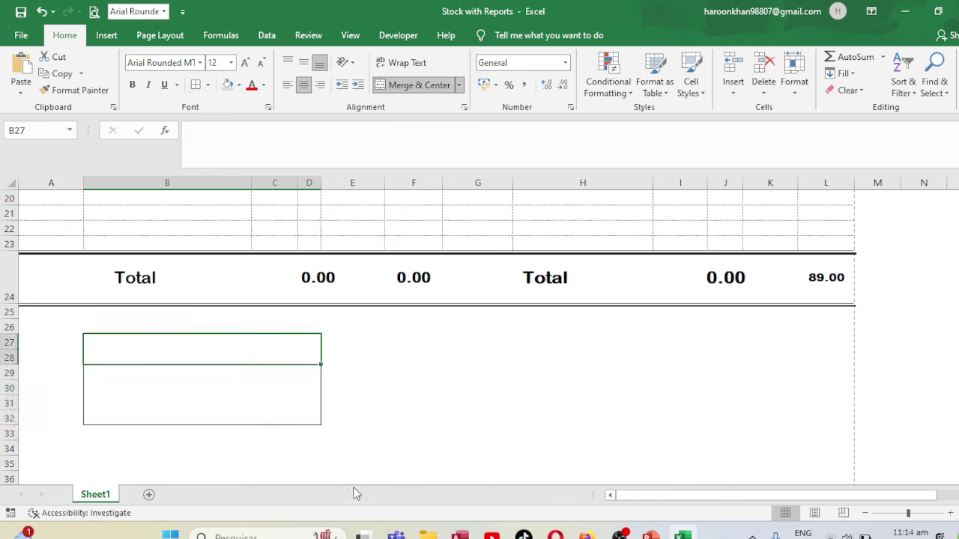
Label the B27 box header 'Total Cash In Hand' and centre it vertically.
type("T")
type("ota")
key("BackSpace")
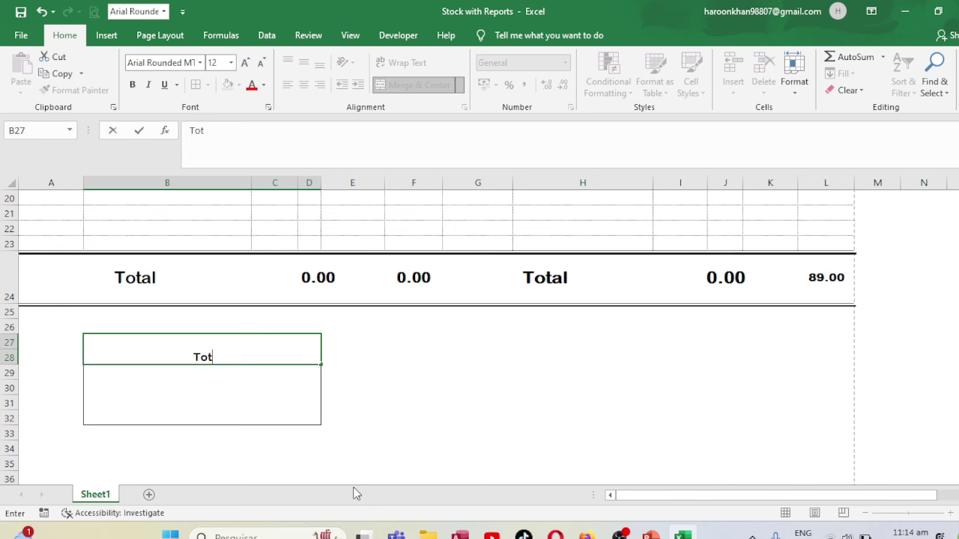
type("al Cash ")
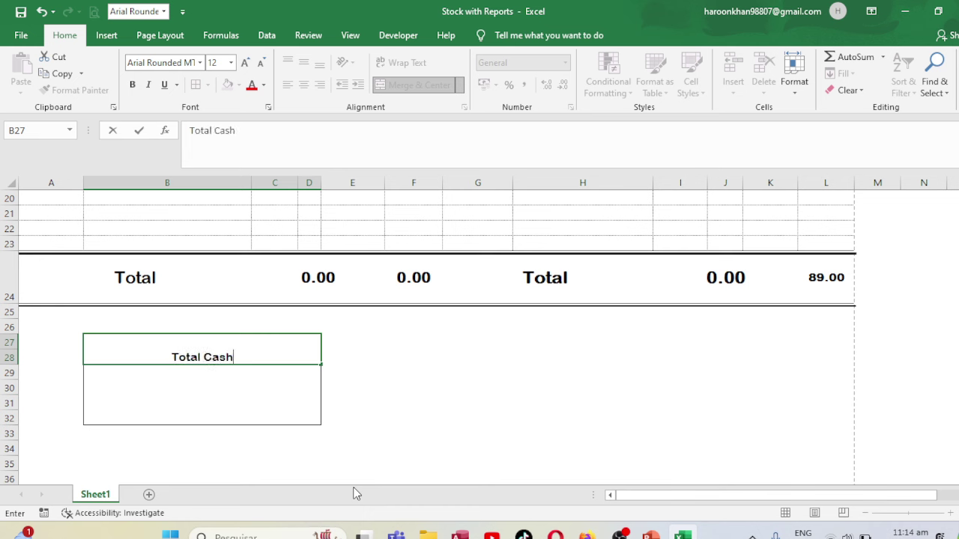
type("In Han")
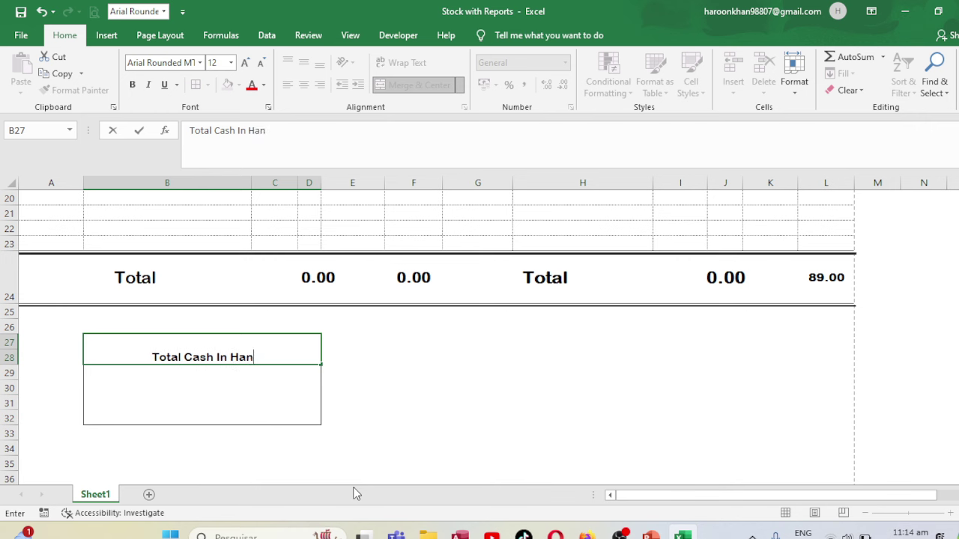
type("d")
key("ctrl+Return")
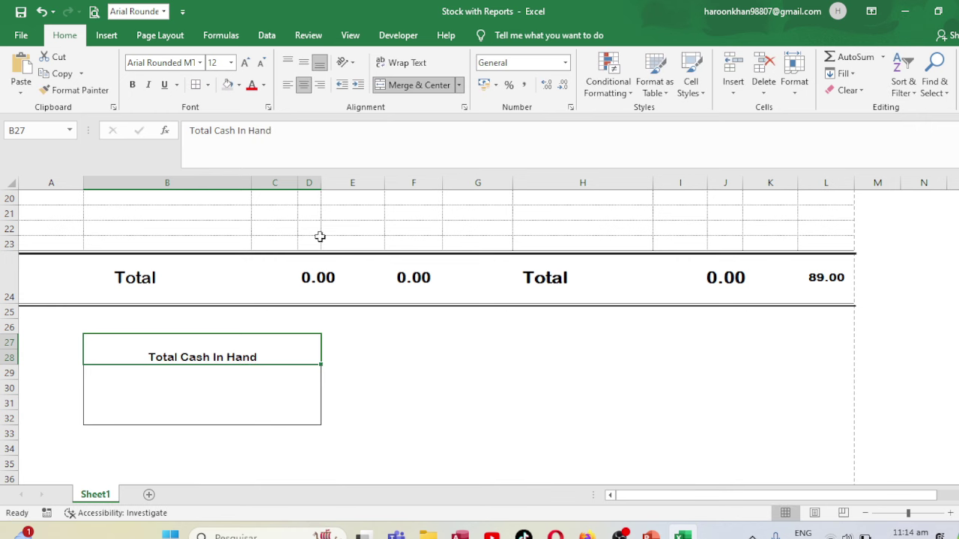
left_click(303, 62)
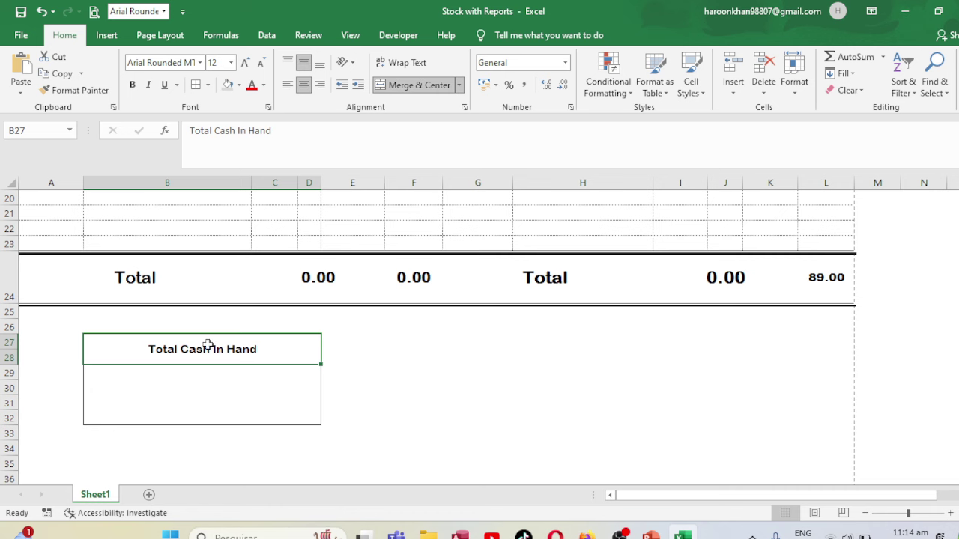
Copy the whole B27:D32 box and paste it into F27:H32.
left_click(185, 395)
left_click_drag(295, 352, 289, 389)
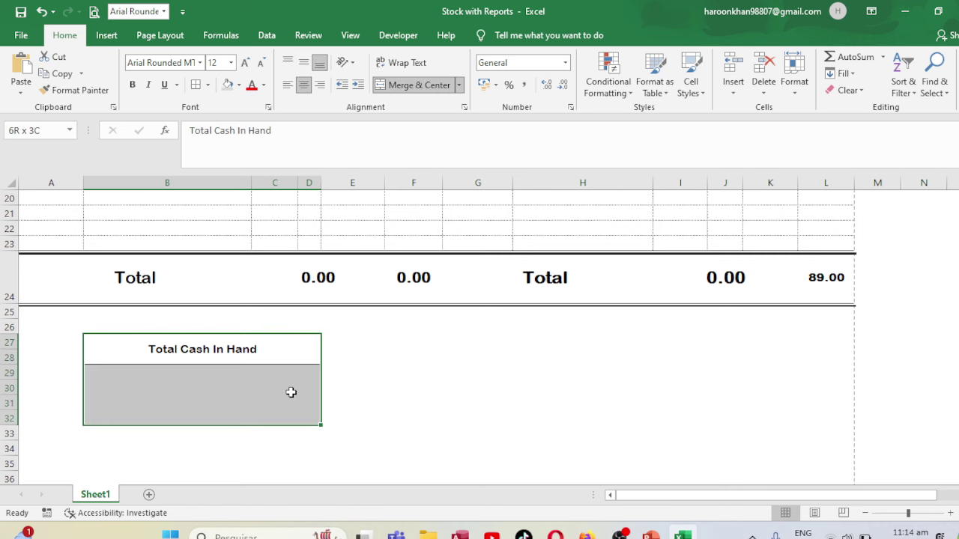
key("ctrl+c")
key("Right")
key("Right")
key("ctrl+v")
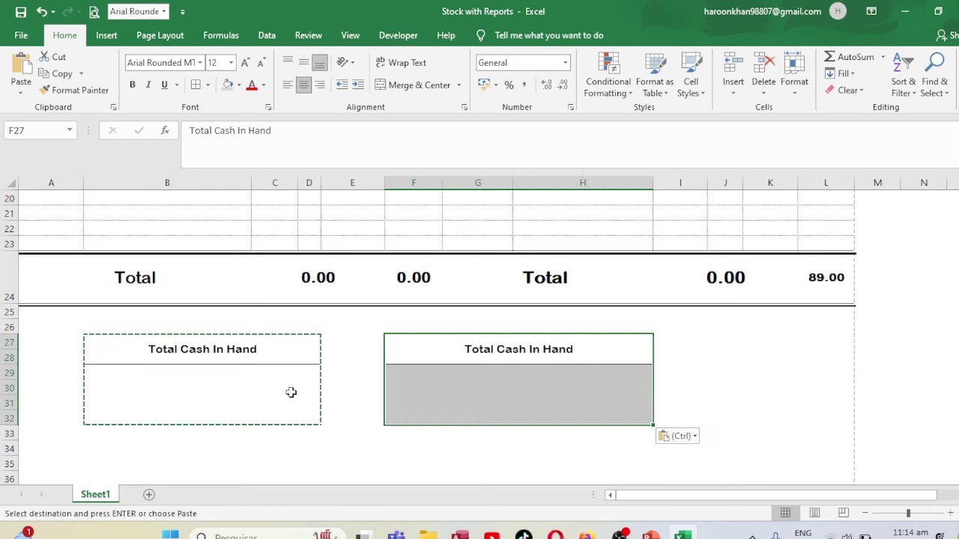
key("Escape")
Retitle the copied box header in F27 'Total Bank Balance'.
left_click(517, 353)
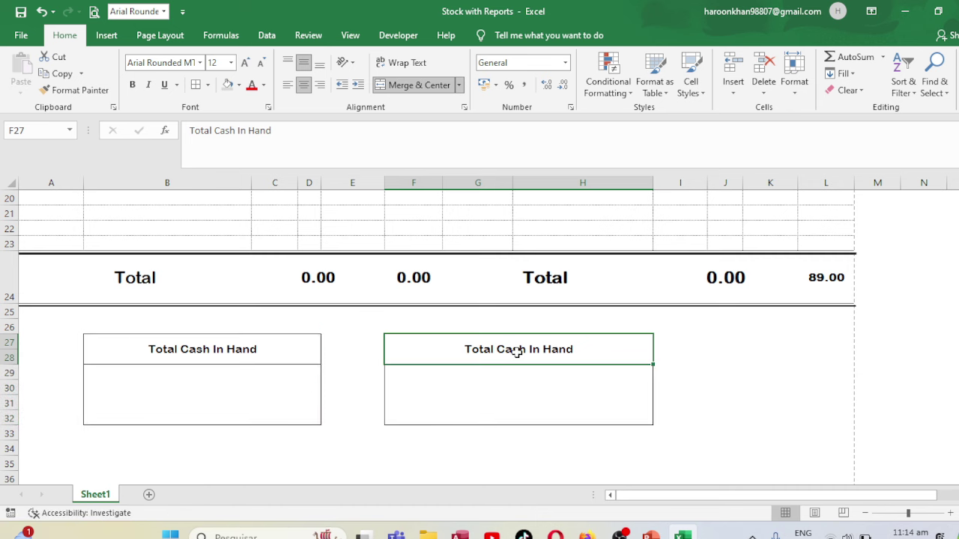
type("Total Ban")
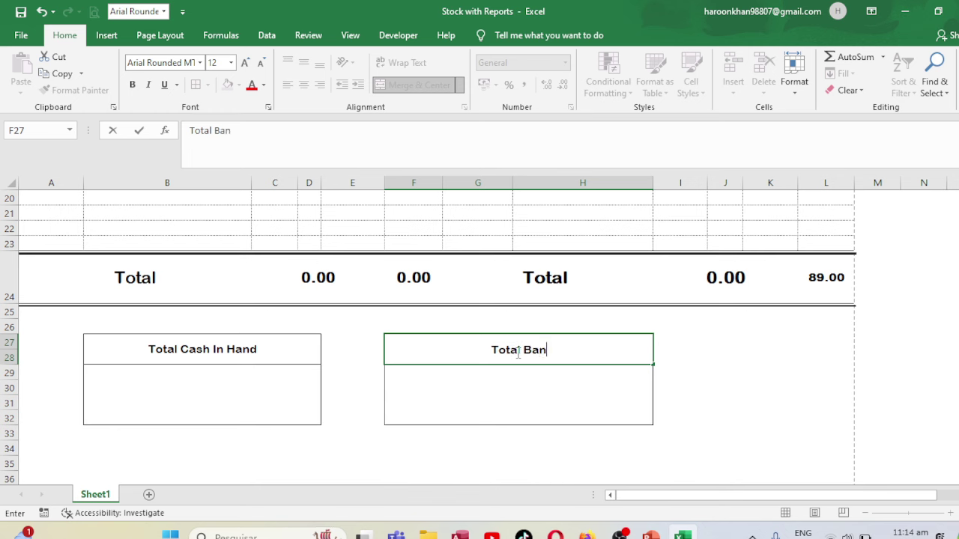
type("k Balance")
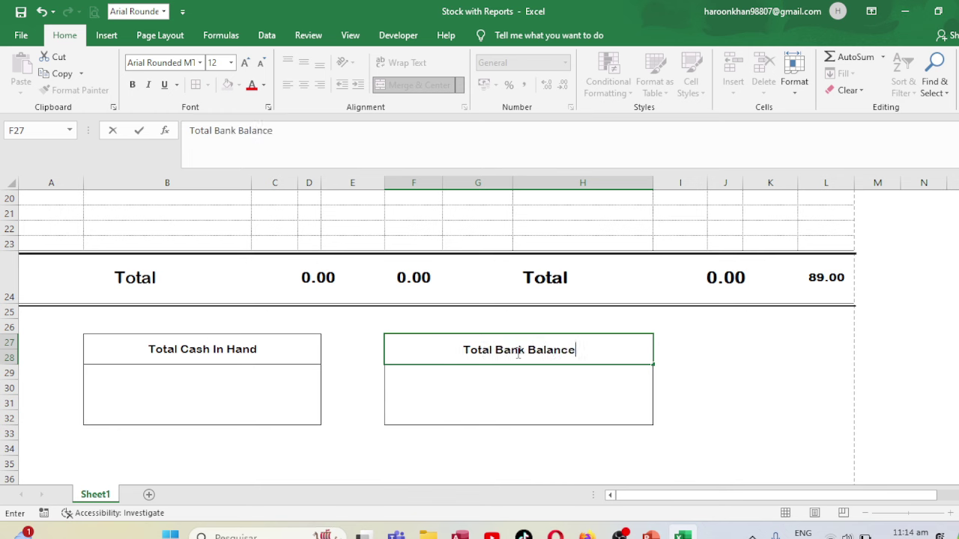
key("ctrl+Return")
Make both box headers 14-point text with light grey shading.
left_click(304, 343, "ctrl")
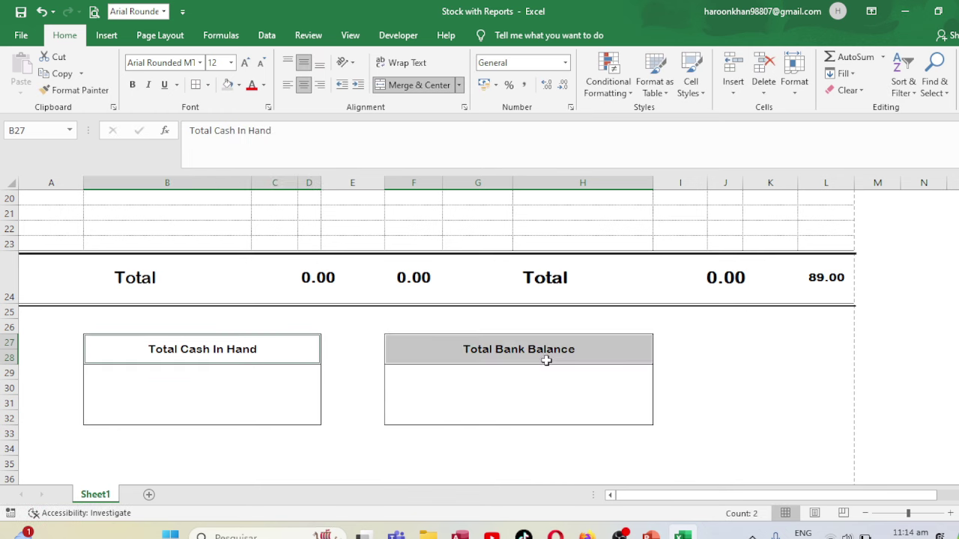
left_click(246, 63)
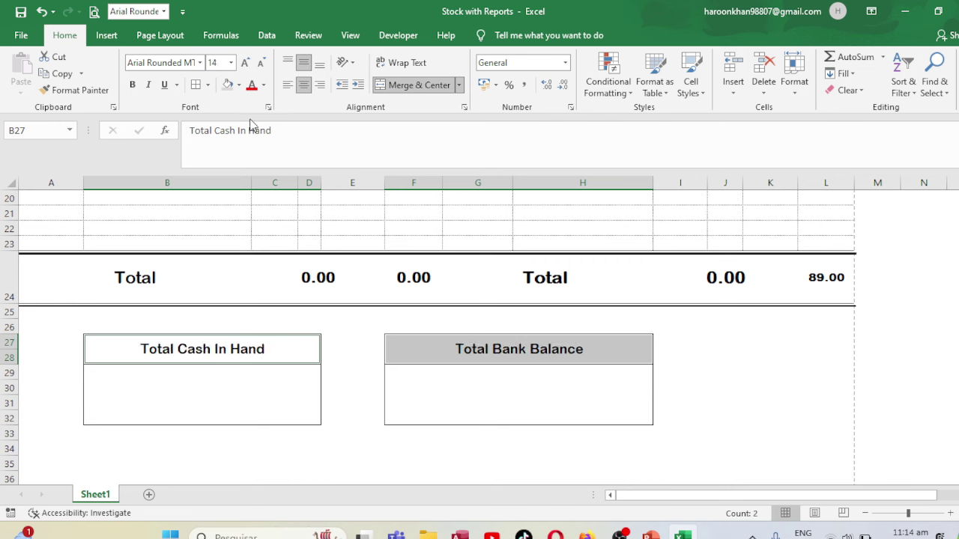
left_click(227, 85)
left_click(418, 357)
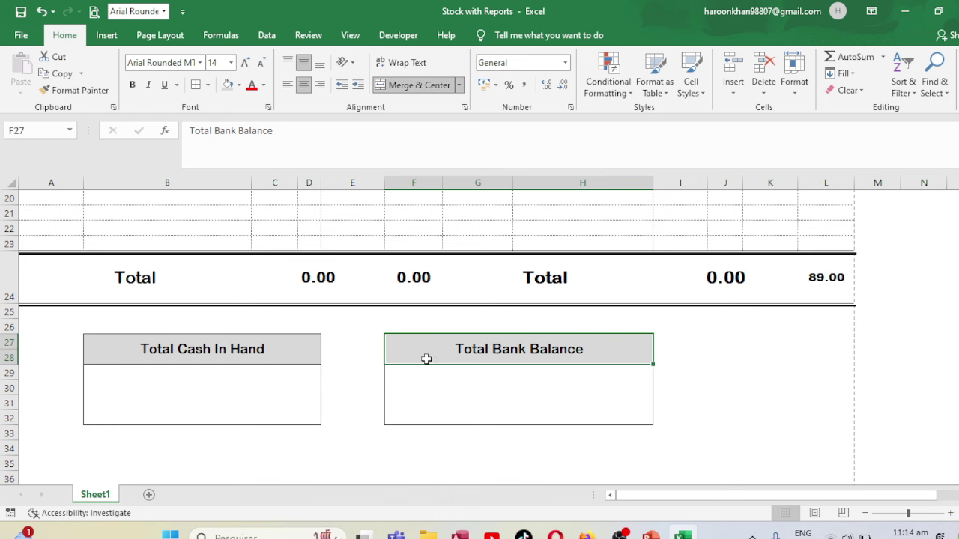
left_click(478, 391)
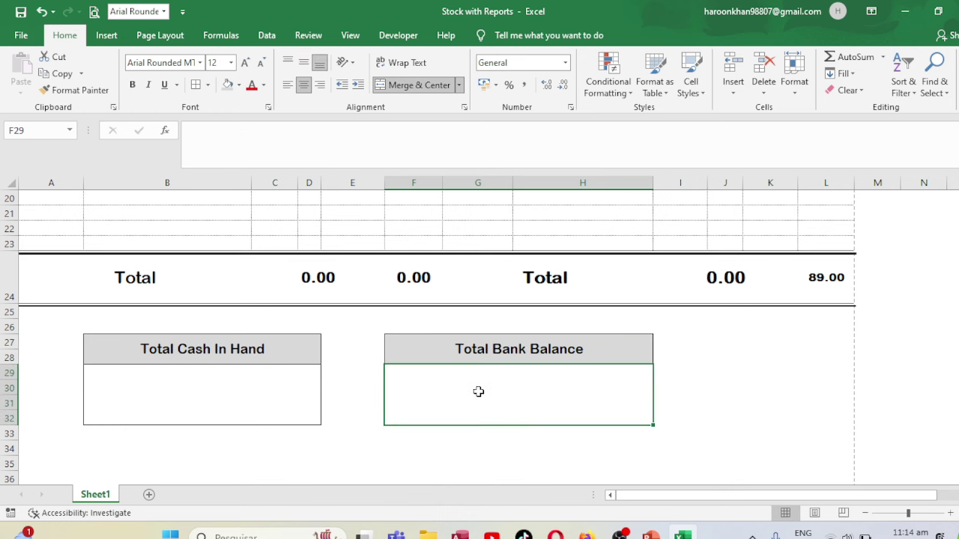
left_click(244, 404)
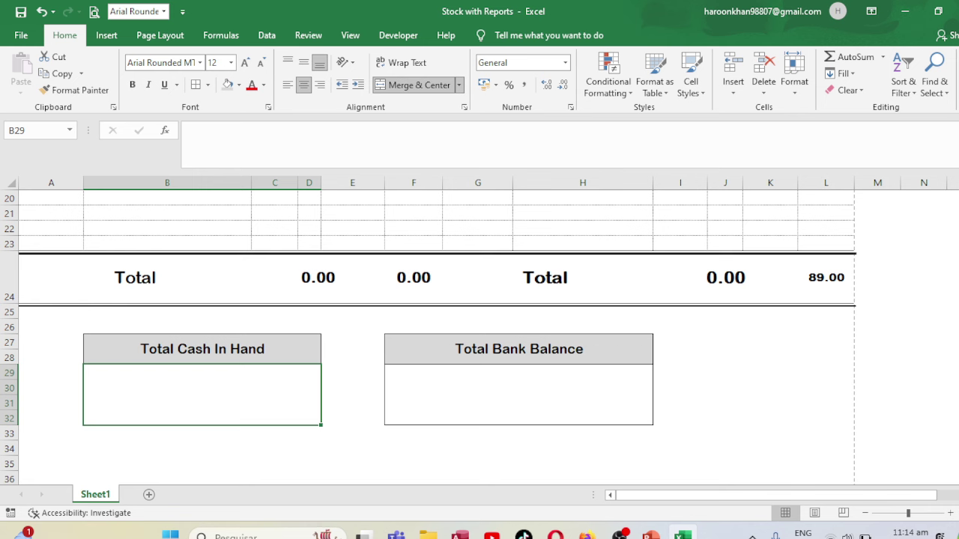
Review the totals and boxes, then auto-hide the ribbon so the sheet fills the screen.
scroll(435, 338, "up", 1)
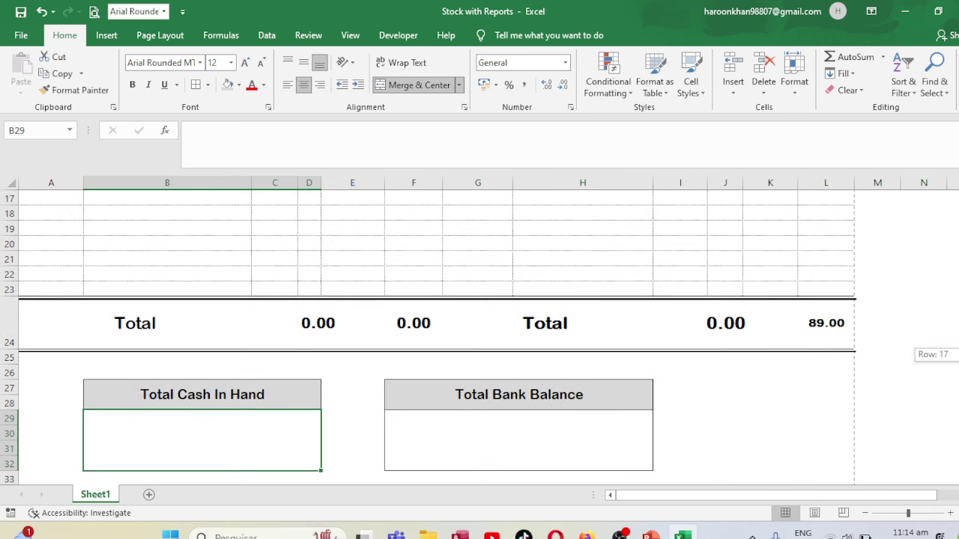
scroll(435, 337, "up", 2)
left_click(825, 435)
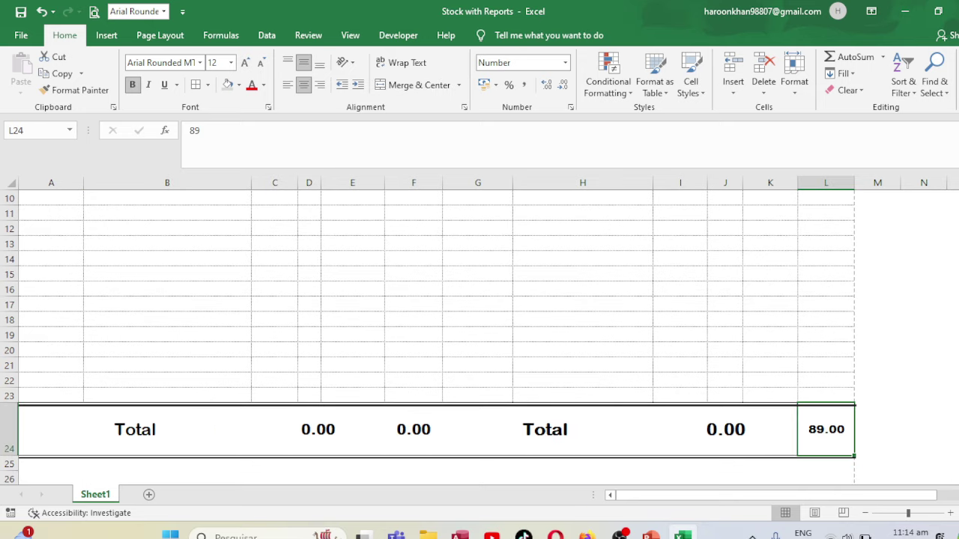
scroll(435, 337, "down", 1)
scroll(480, 337, "down", 1)
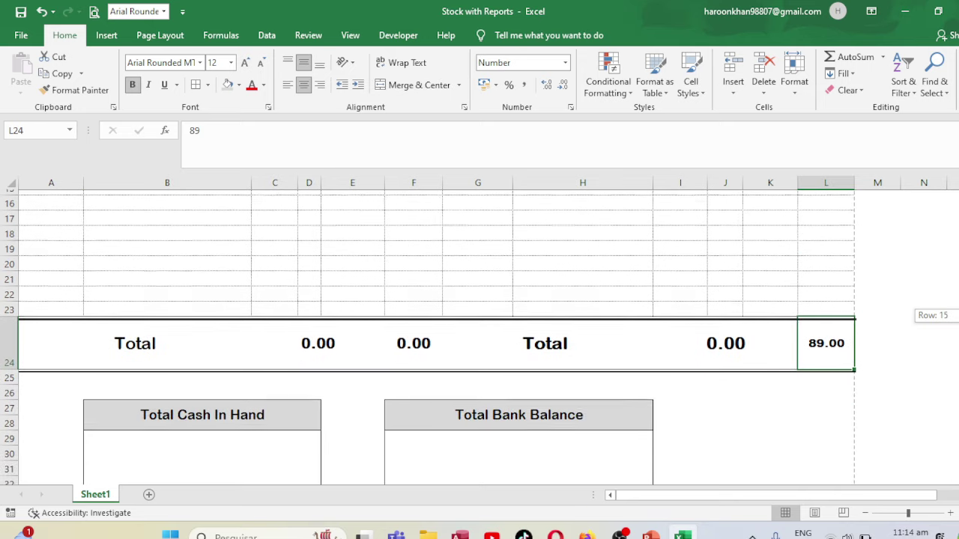
left_click(573, 462)
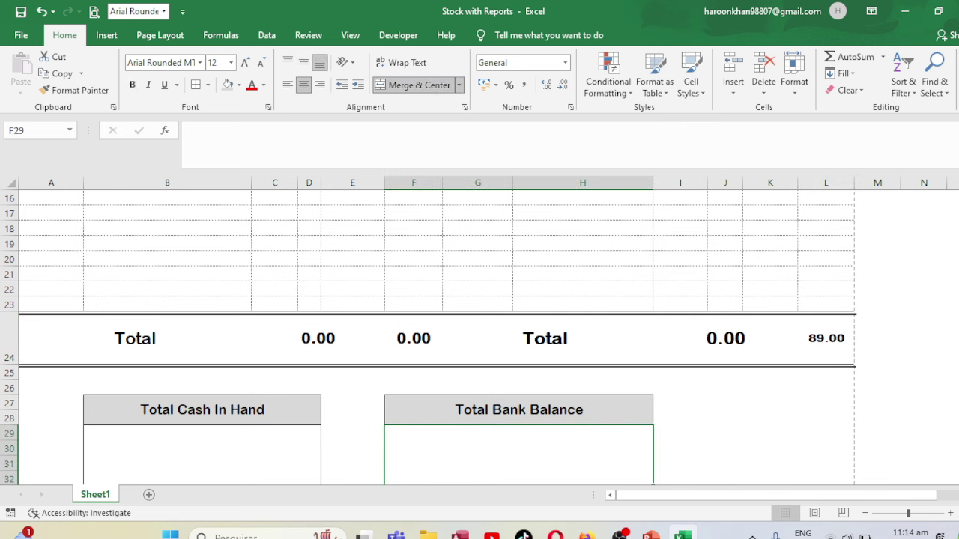
scroll(429, 337, "up", 5)
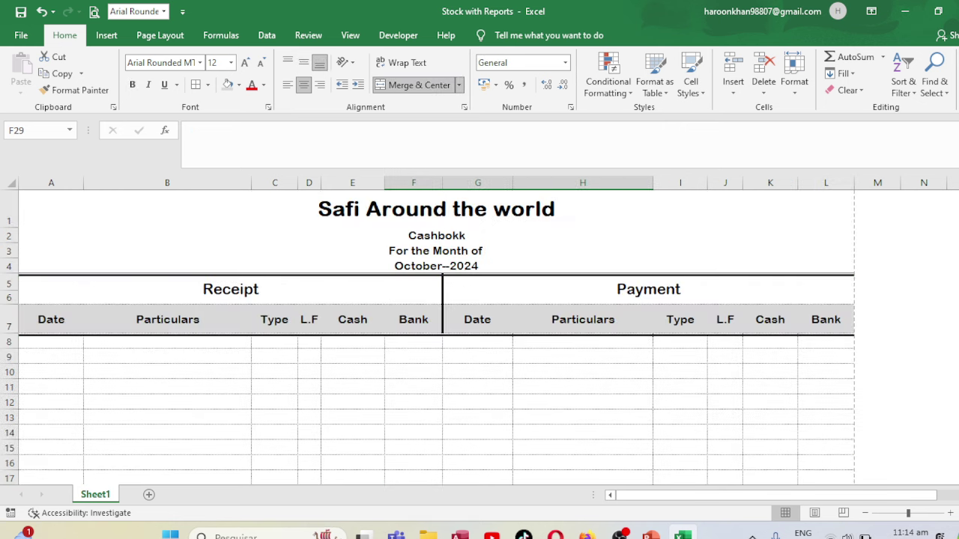
left_click(871, 12)
left_click(876, 41)
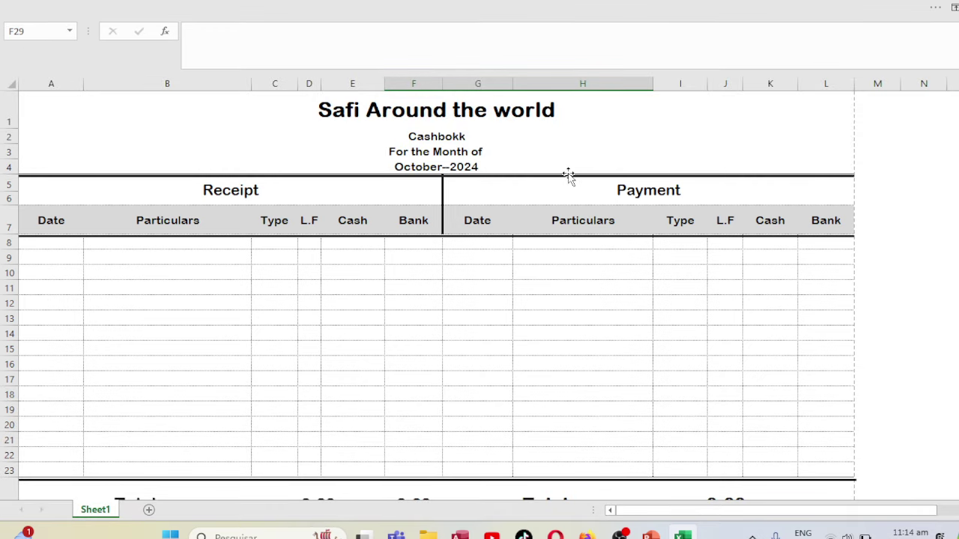
Check the cashbook in print preview, zooming to actual size and back to the page.
type("p")
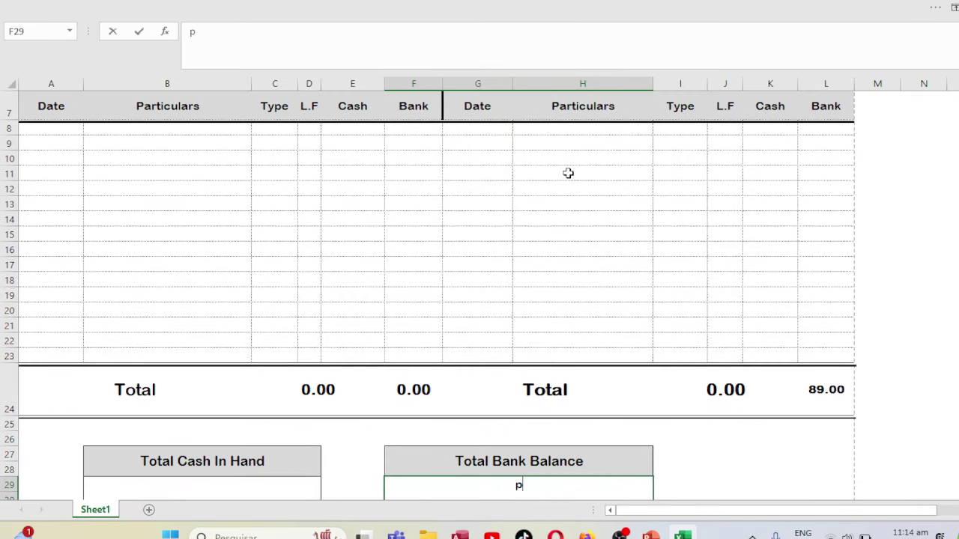
left_click(564, 208)
key("ctrl+p")
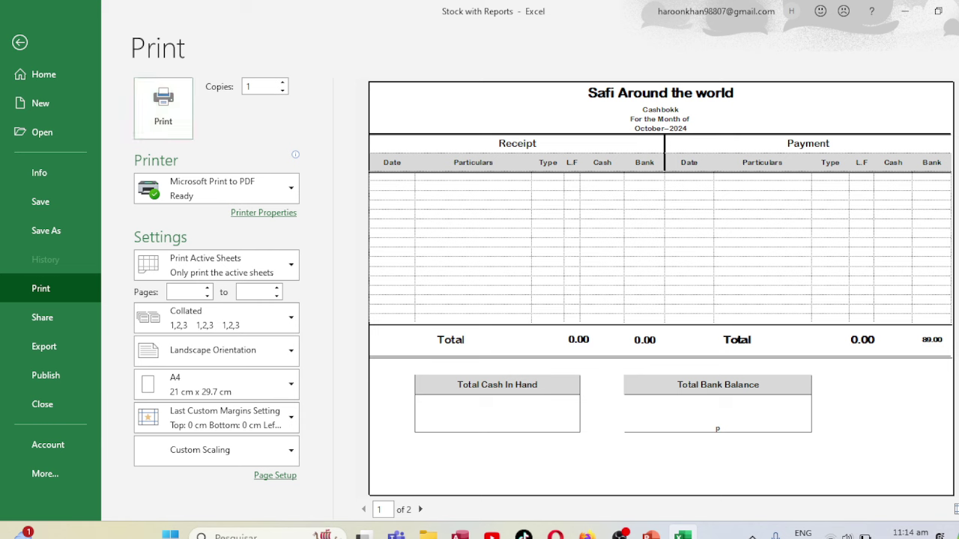
left_click(955, 508)
left_click(955, 508)
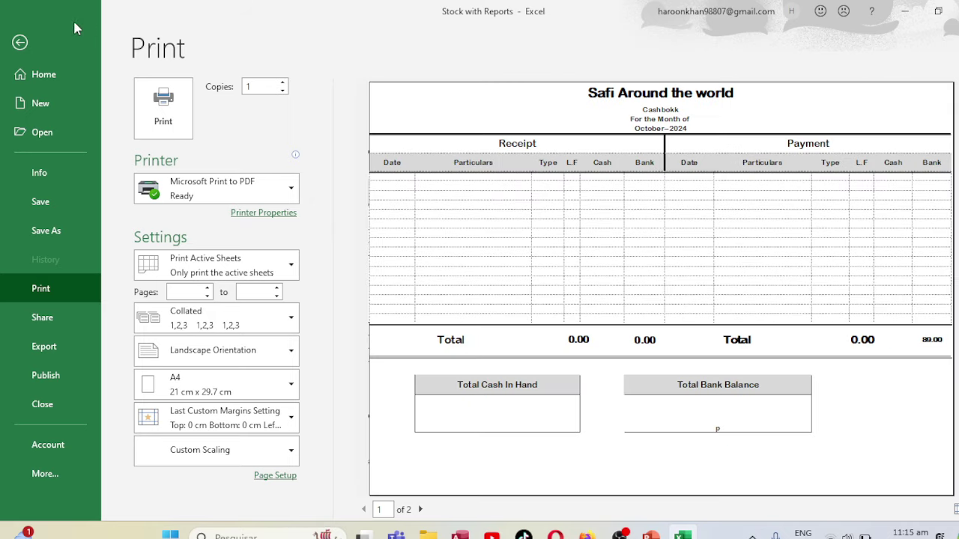
left_click(23, 45)
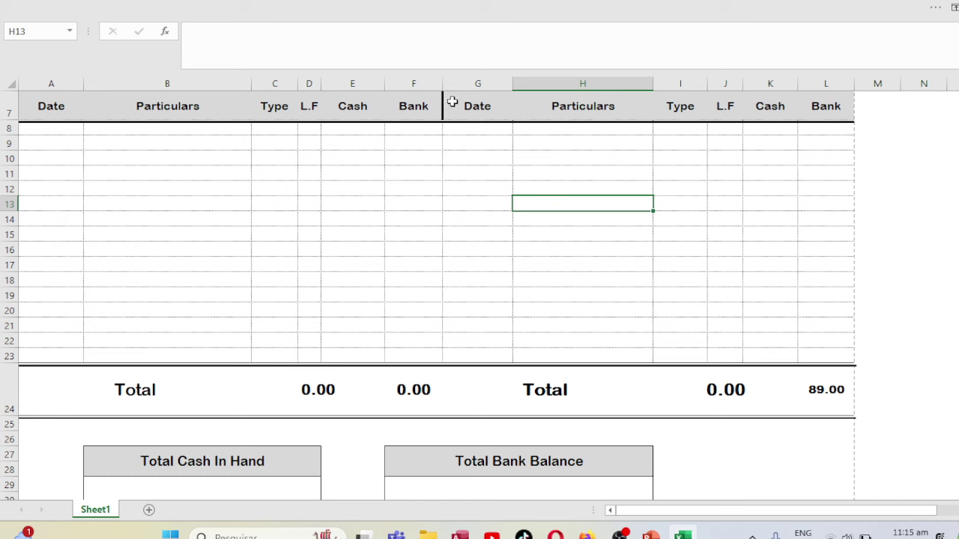
Draw a thick vertical border down the F/G boundary to row 23 and verify in print preview.
left_click_drag(453, 103, 455, 357)
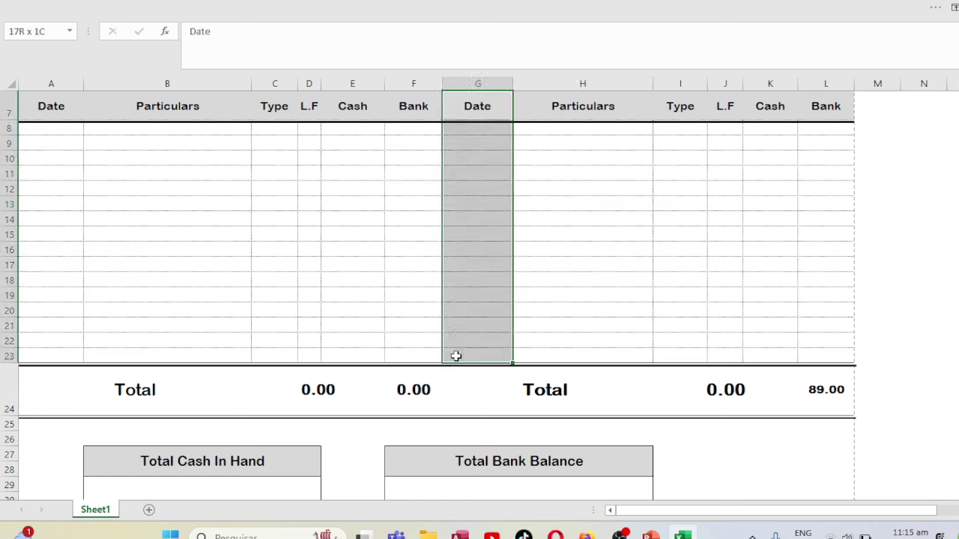
left_click(954, 7)
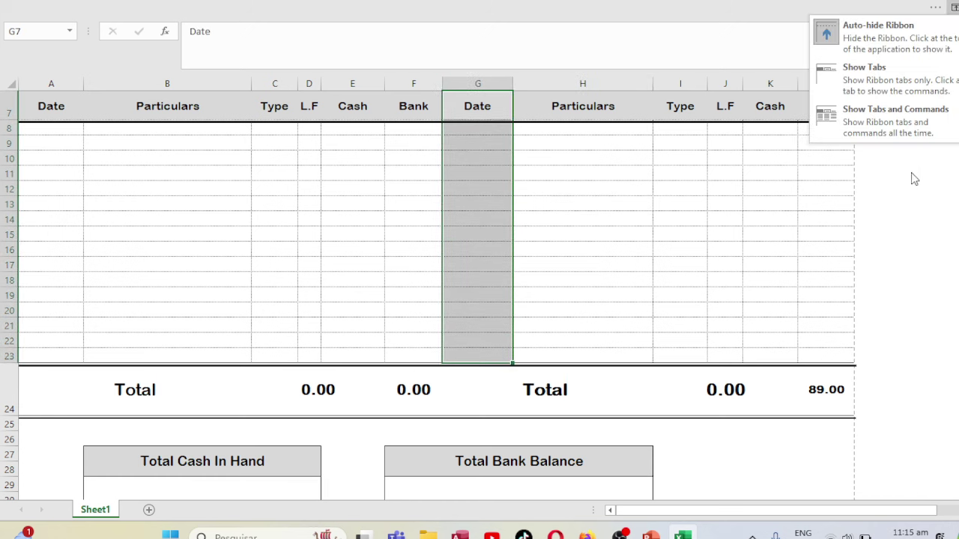
left_click(886, 125)
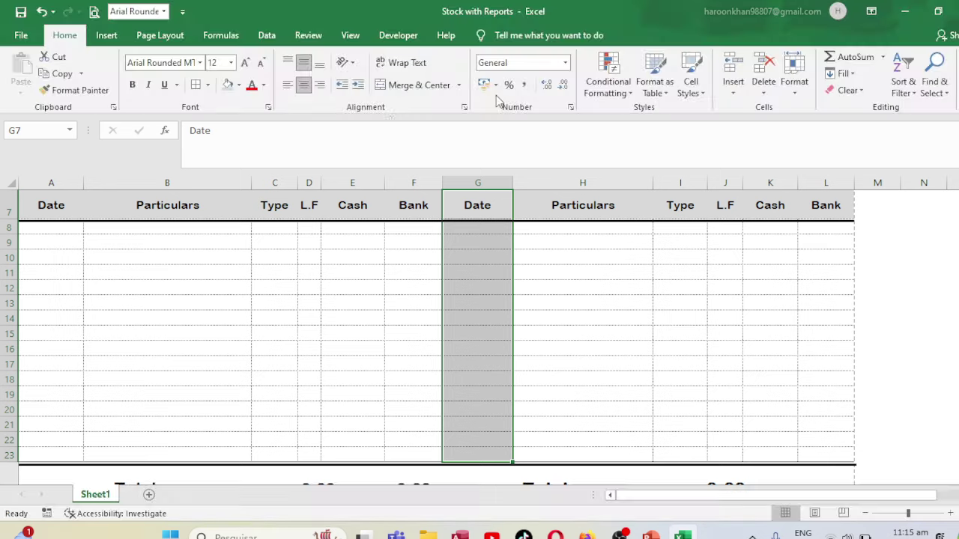
left_click(208, 85)
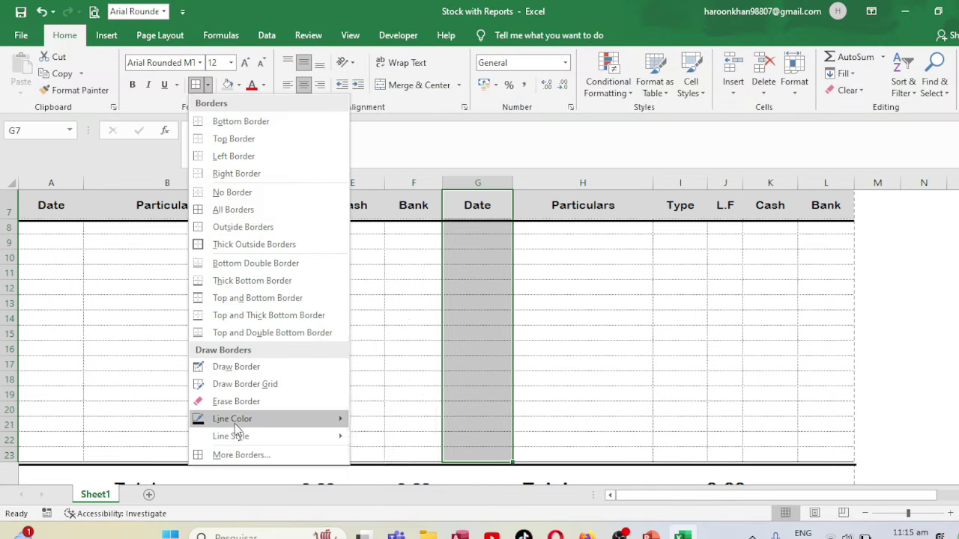
mouse_move(231, 436)
left_click(408, 507)
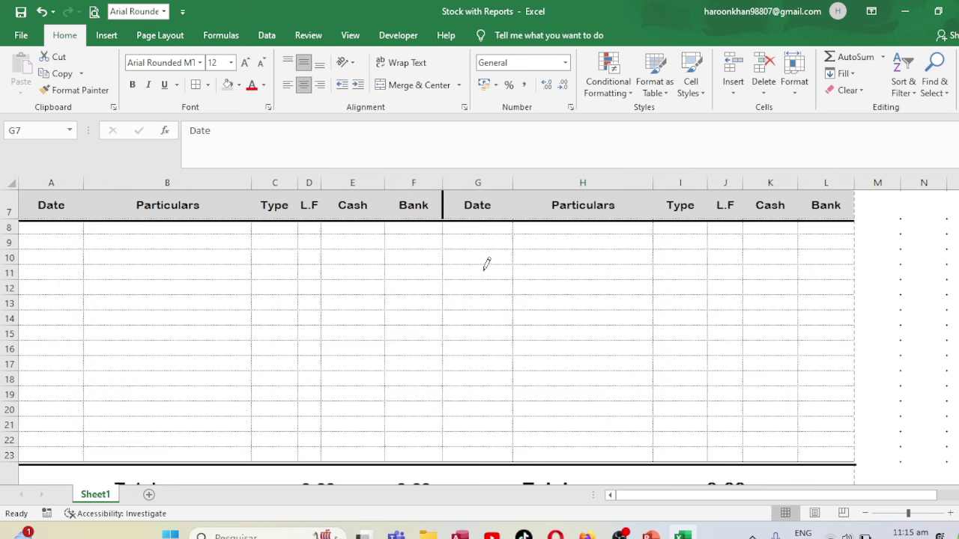
left_click(442, 206)
left_click_drag(445, 219, 456, 448)
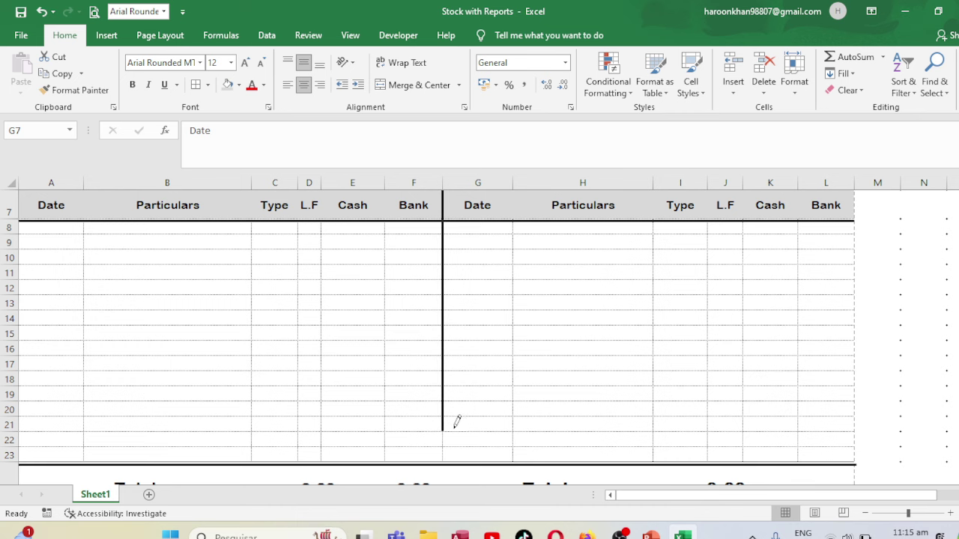
key("ctrl+p")
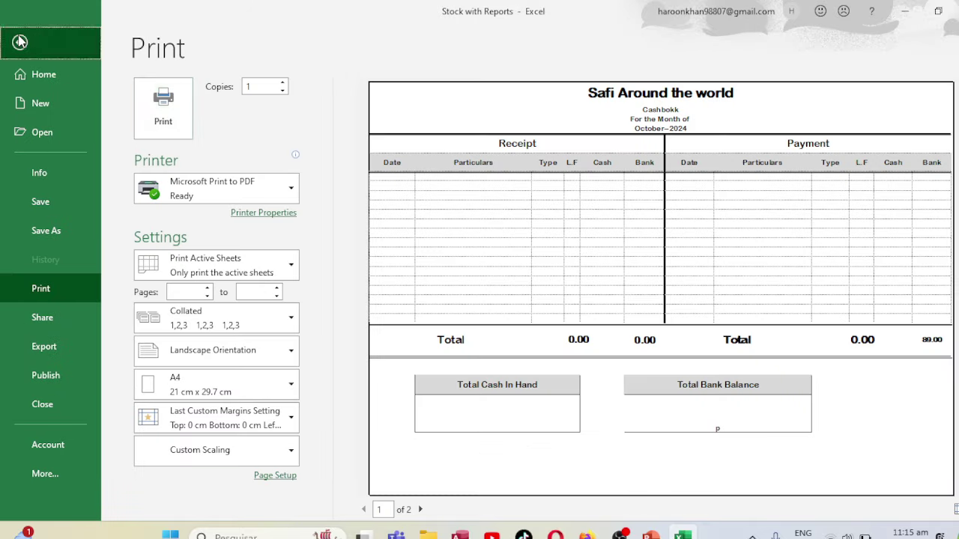
left_click(19, 42)
Insert the logo image from the Desktop via Insert > Pictures > This Device.
scroll(255, 201, "up", 2)
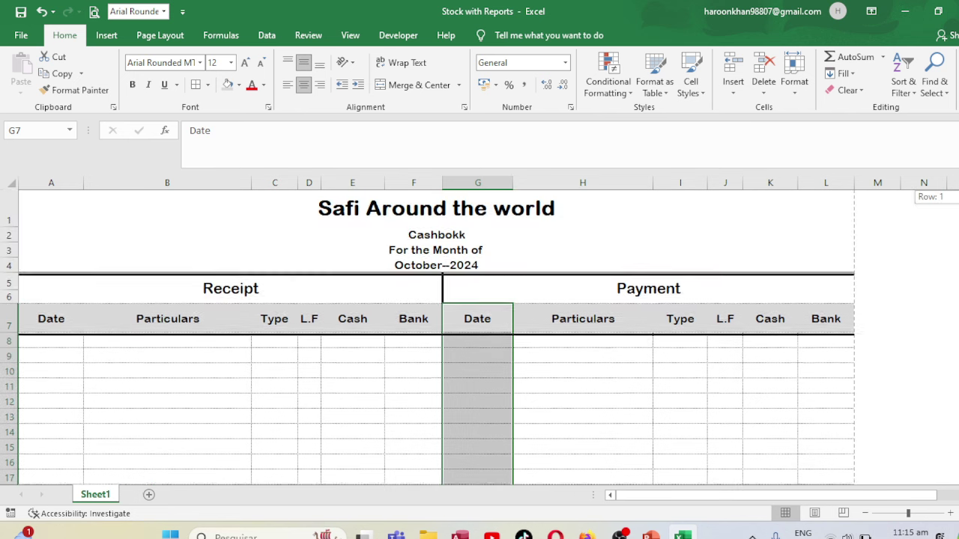
left_click(120, 36)
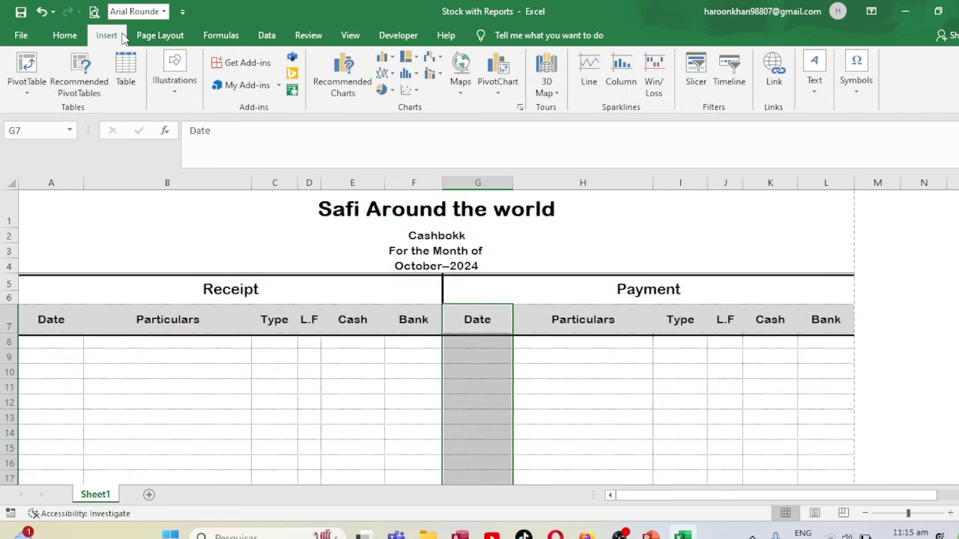
left_click(173, 75)
left_click(175, 146)
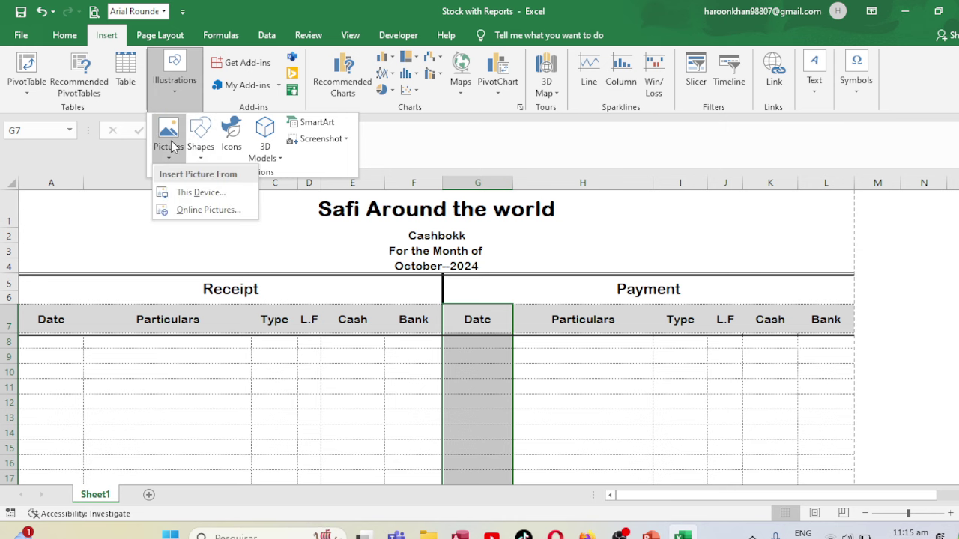
left_click(187, 192)
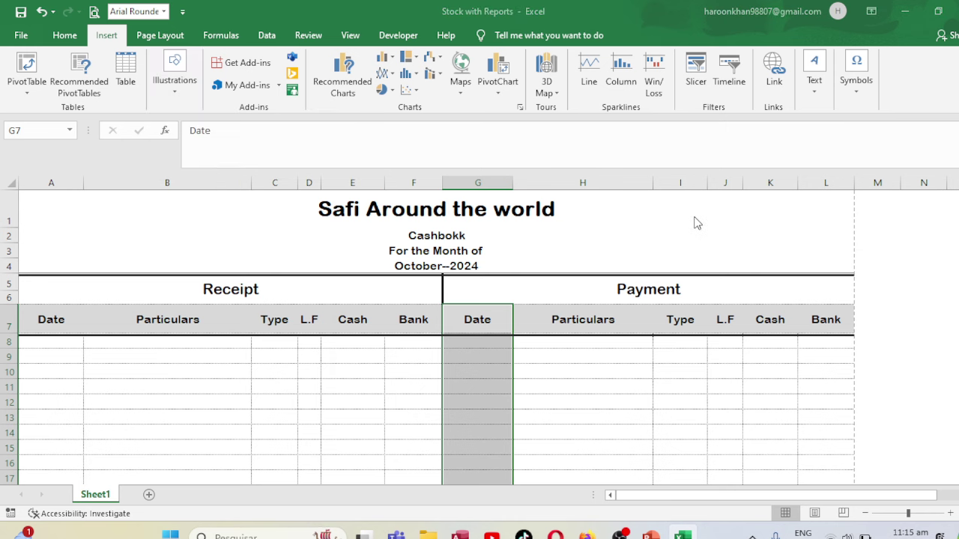
left_click(422, 216)
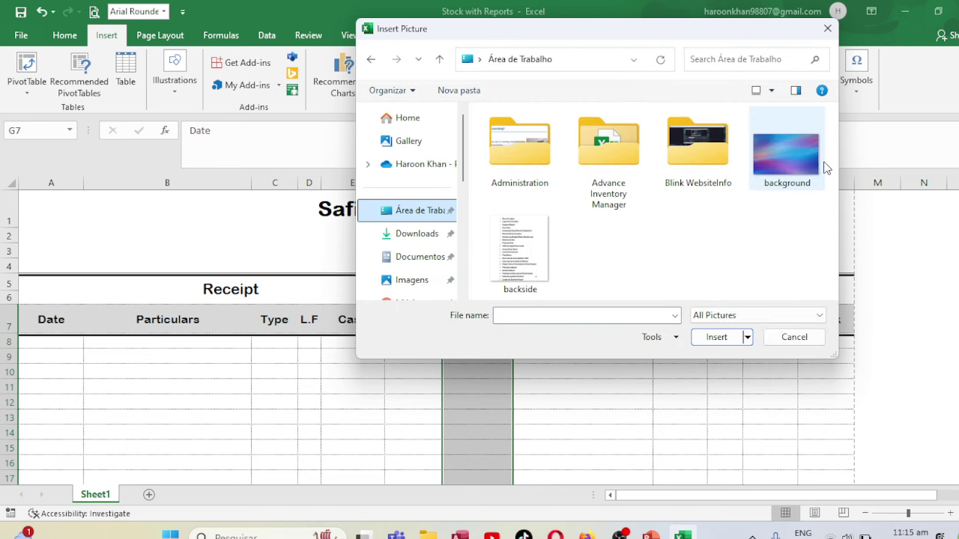
scroll(828, 196, "down", 1)
scroll(828, 197, "down", 3)
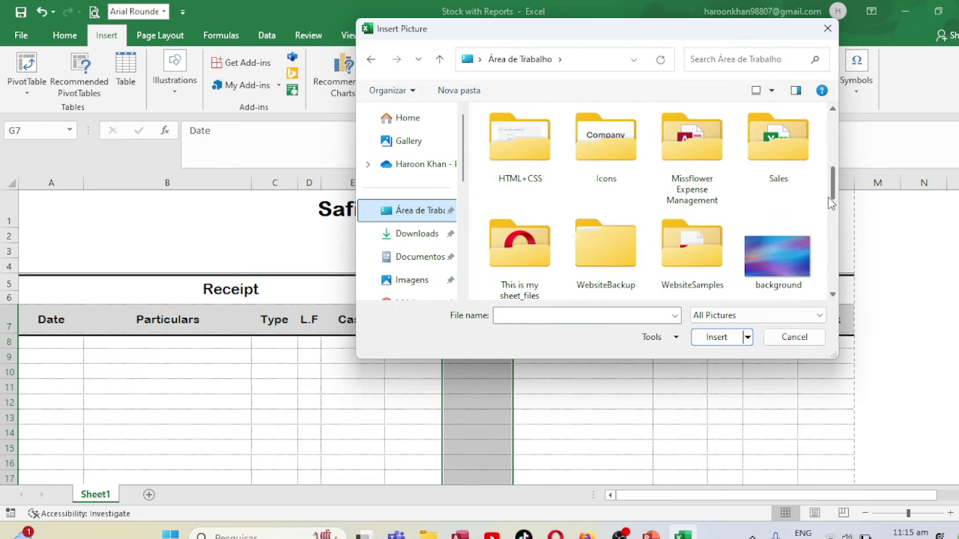
scroll(828, 197, "down", 1)
scroll(828, 197, "down", 1)
scroll(832, 252, "down", 3)
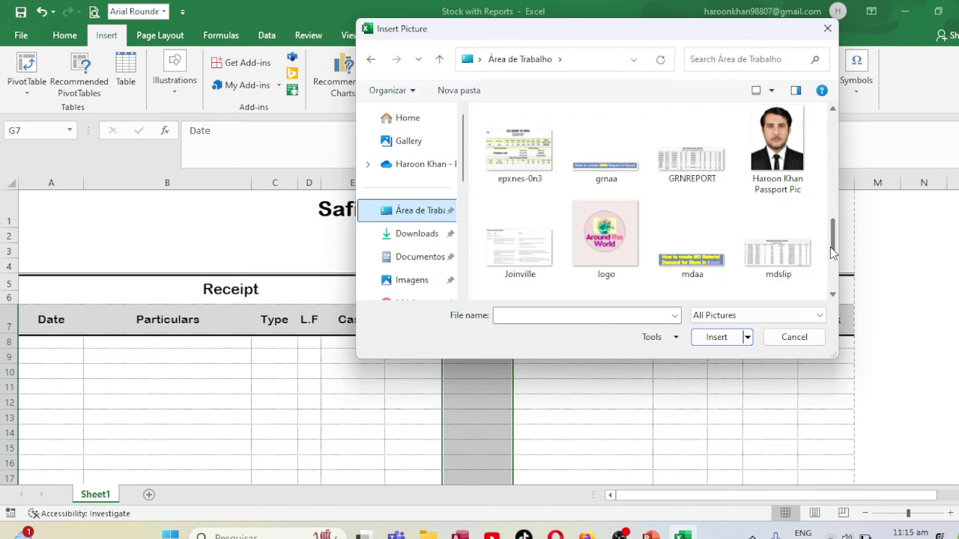
double_click(584, 255)
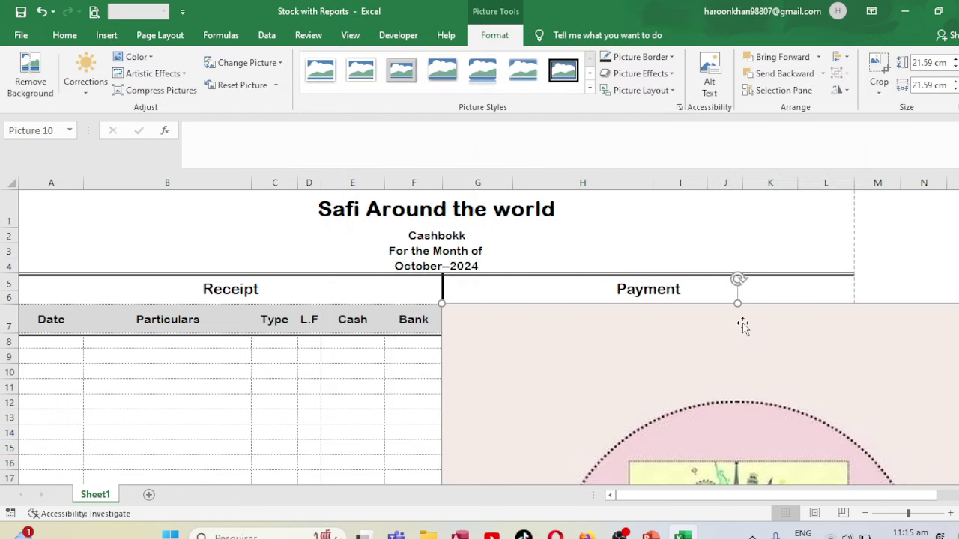
Move the logo to cell A1 and shrink it to 1.61 cm.
left_click_drag(744, 329, 435, 242)
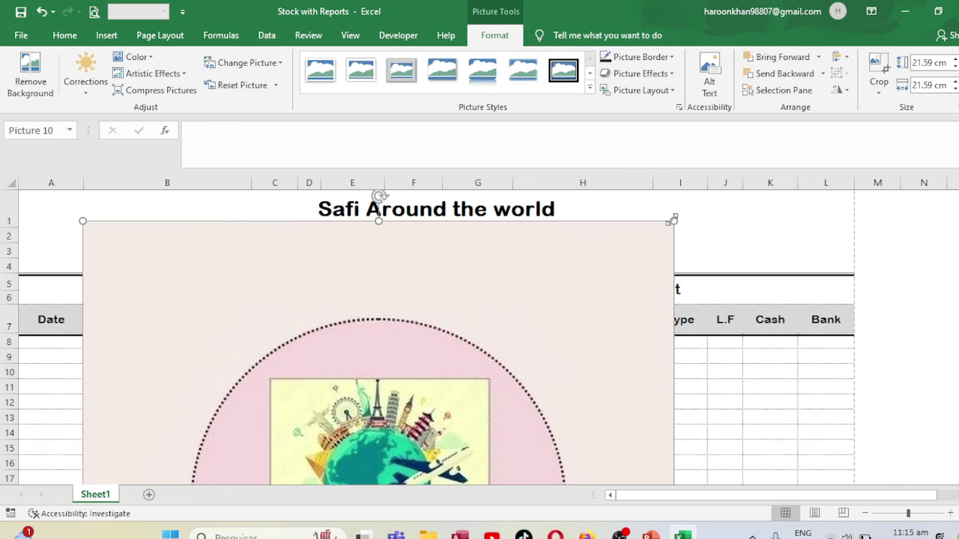
mouse_move(672, 221)
left_mouse_down()
mouse_move(315, 433)
mouse_move(490, 248)
left_mouse_up()
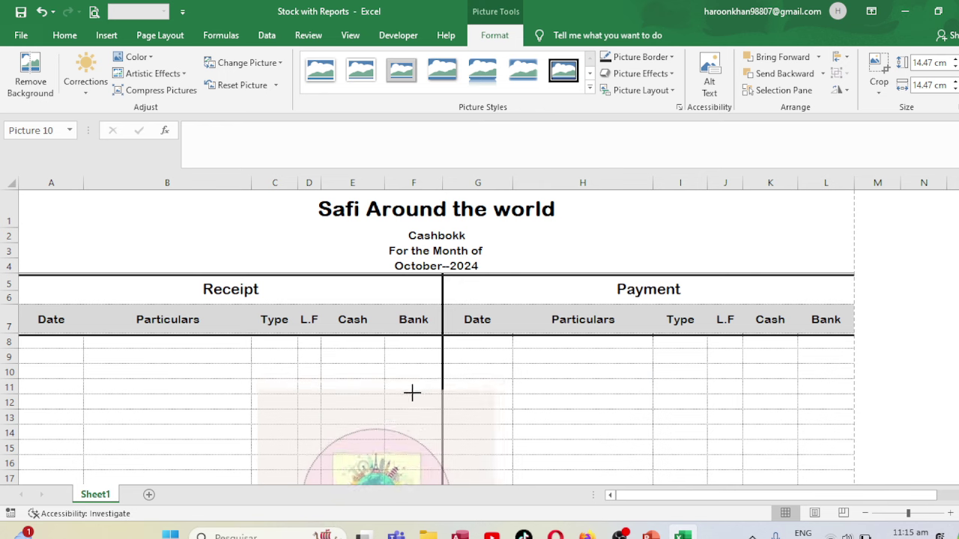
left_click_drag(653, 233, 476, 409)
left_click_drag(427, 427, 598, 263)
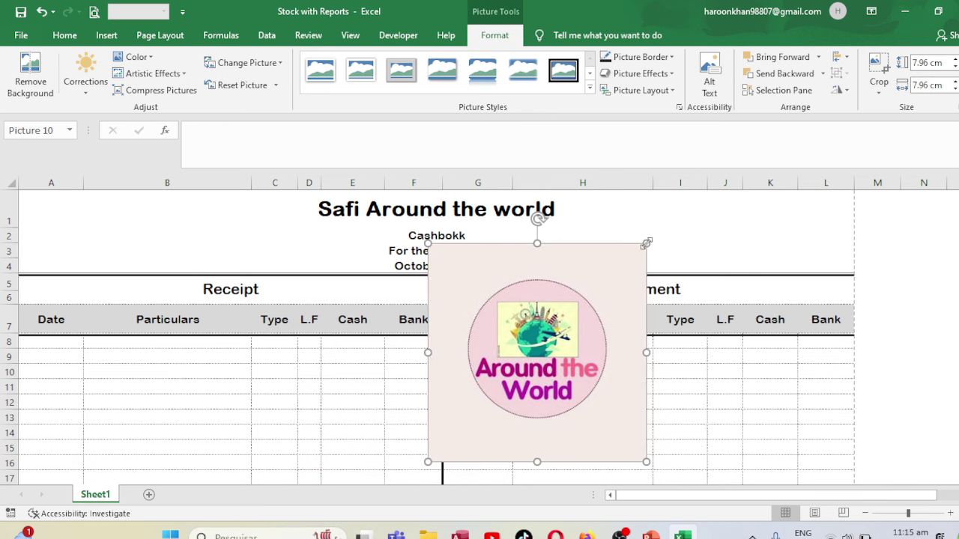
mouse_move(646, 243)
left_mouse_down()
mouse_move(459, 417)
mouse_move(60, 209)
left_mouse_up()
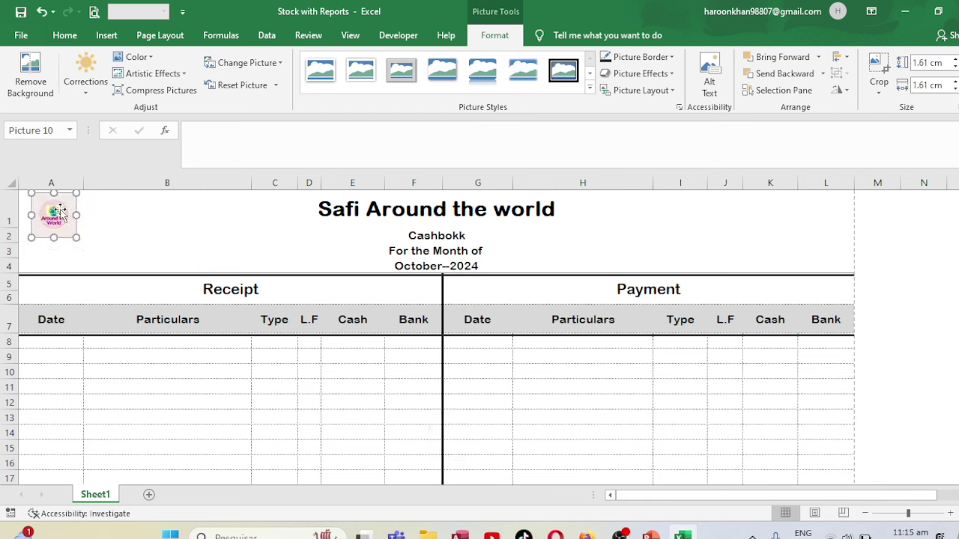
left_click(149, 232)
key("ctrl+p")
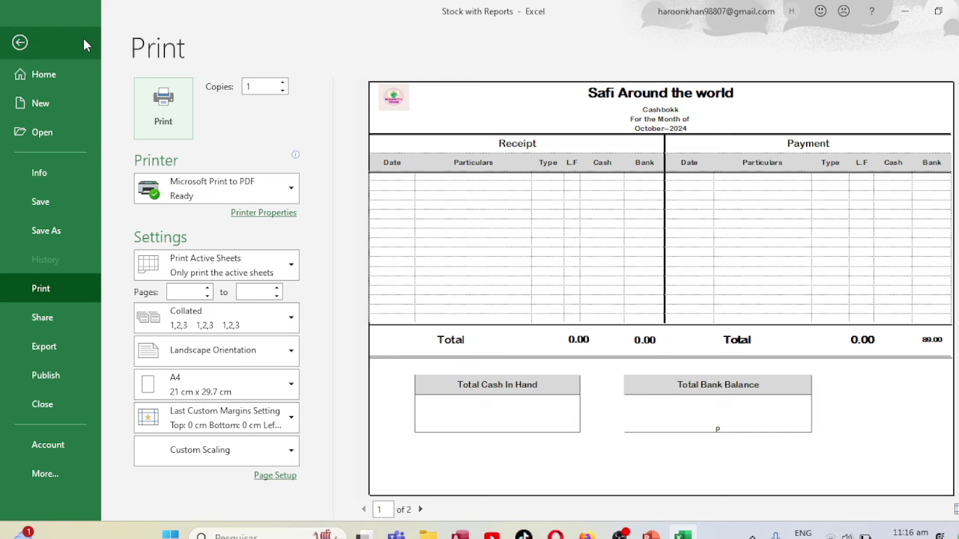
left_click(19, 43)
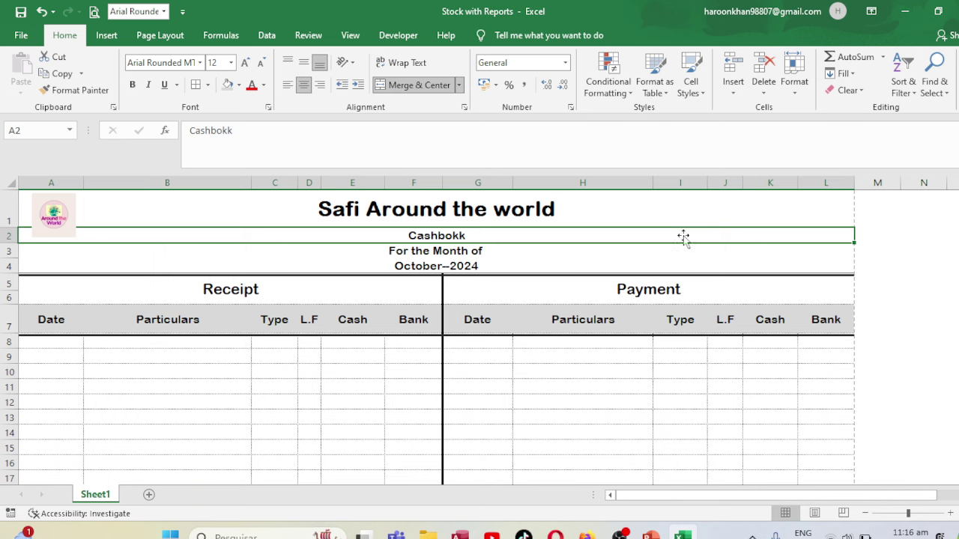
Switch to OBS Studio and hit Stop Recording in the Controls dock.
mouse_move(619, 534)
left_click(618, 470)
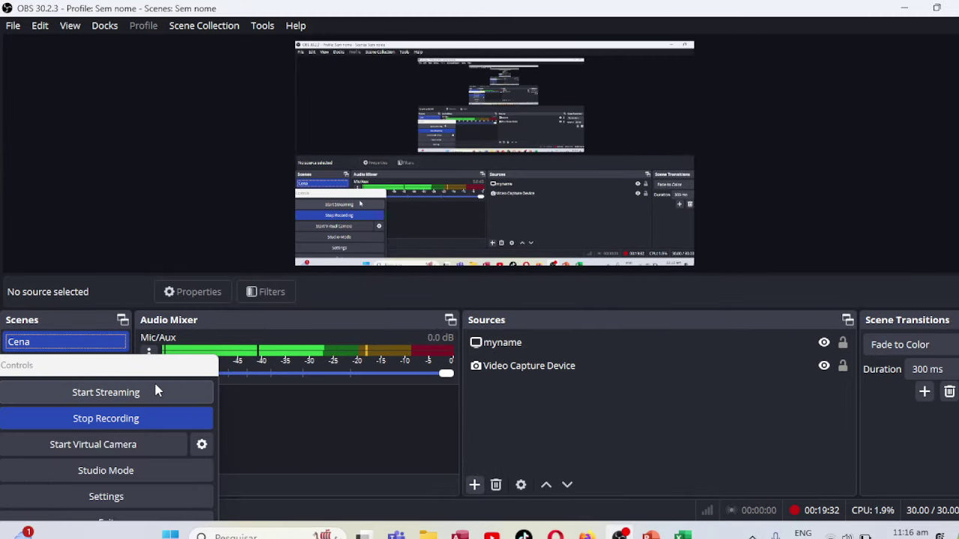
left_click(106, 421)
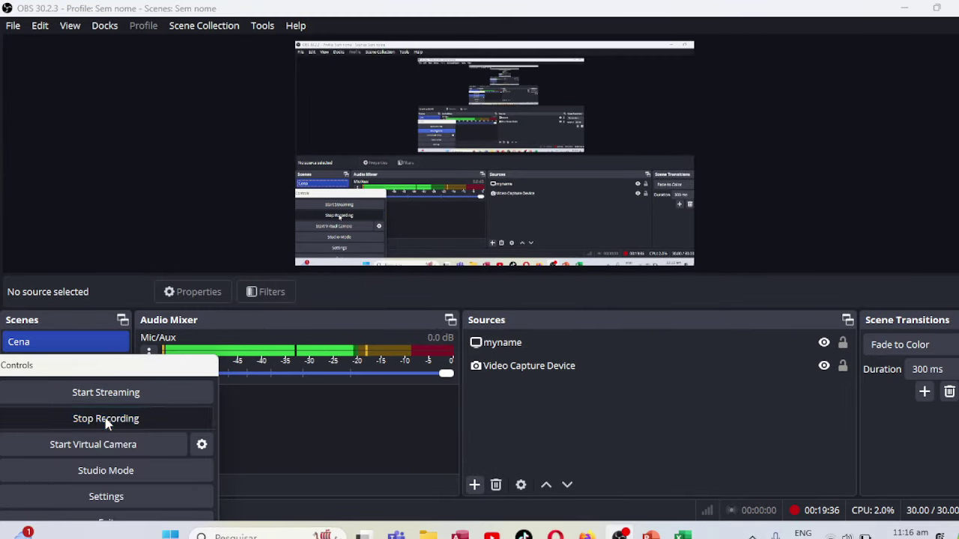